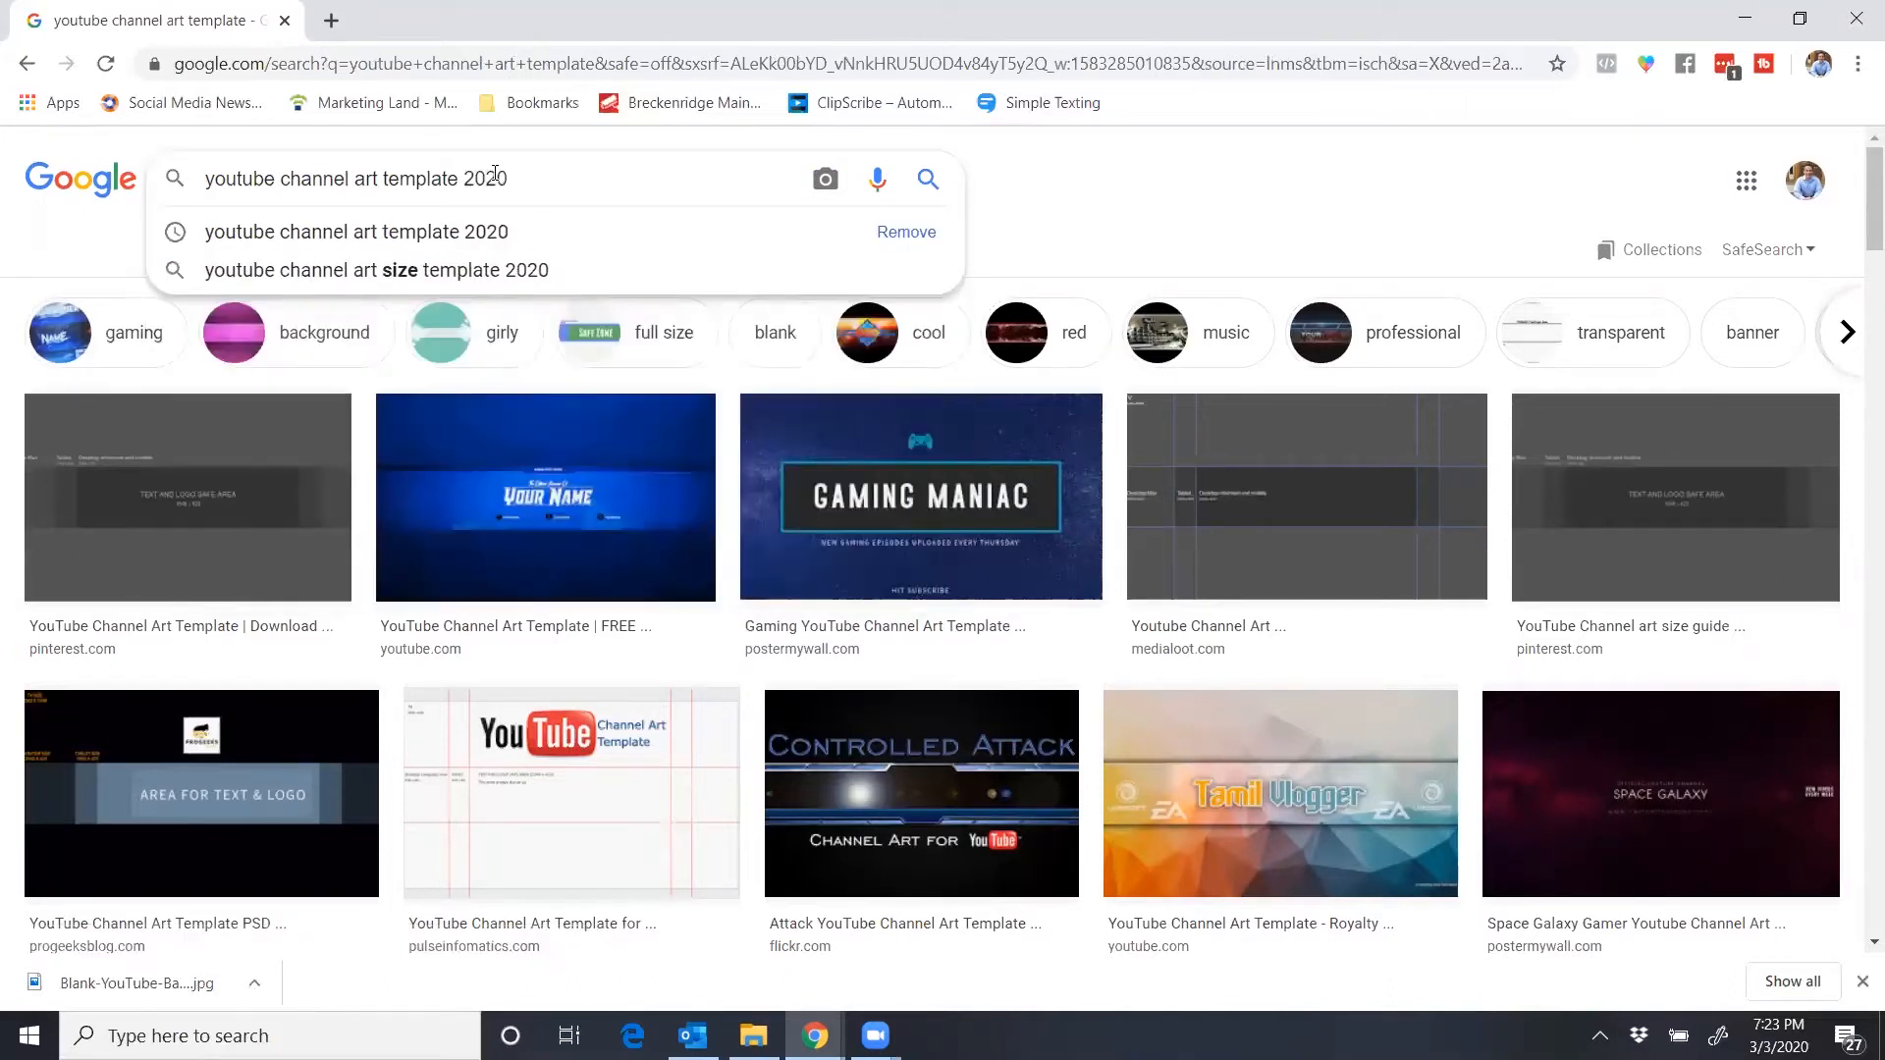
- Search Google Images for youtube channel art template 2020 and preview the 2560 × 1440 YouTube Banner Template PSD result
{"action": "key", "text": "Return"}
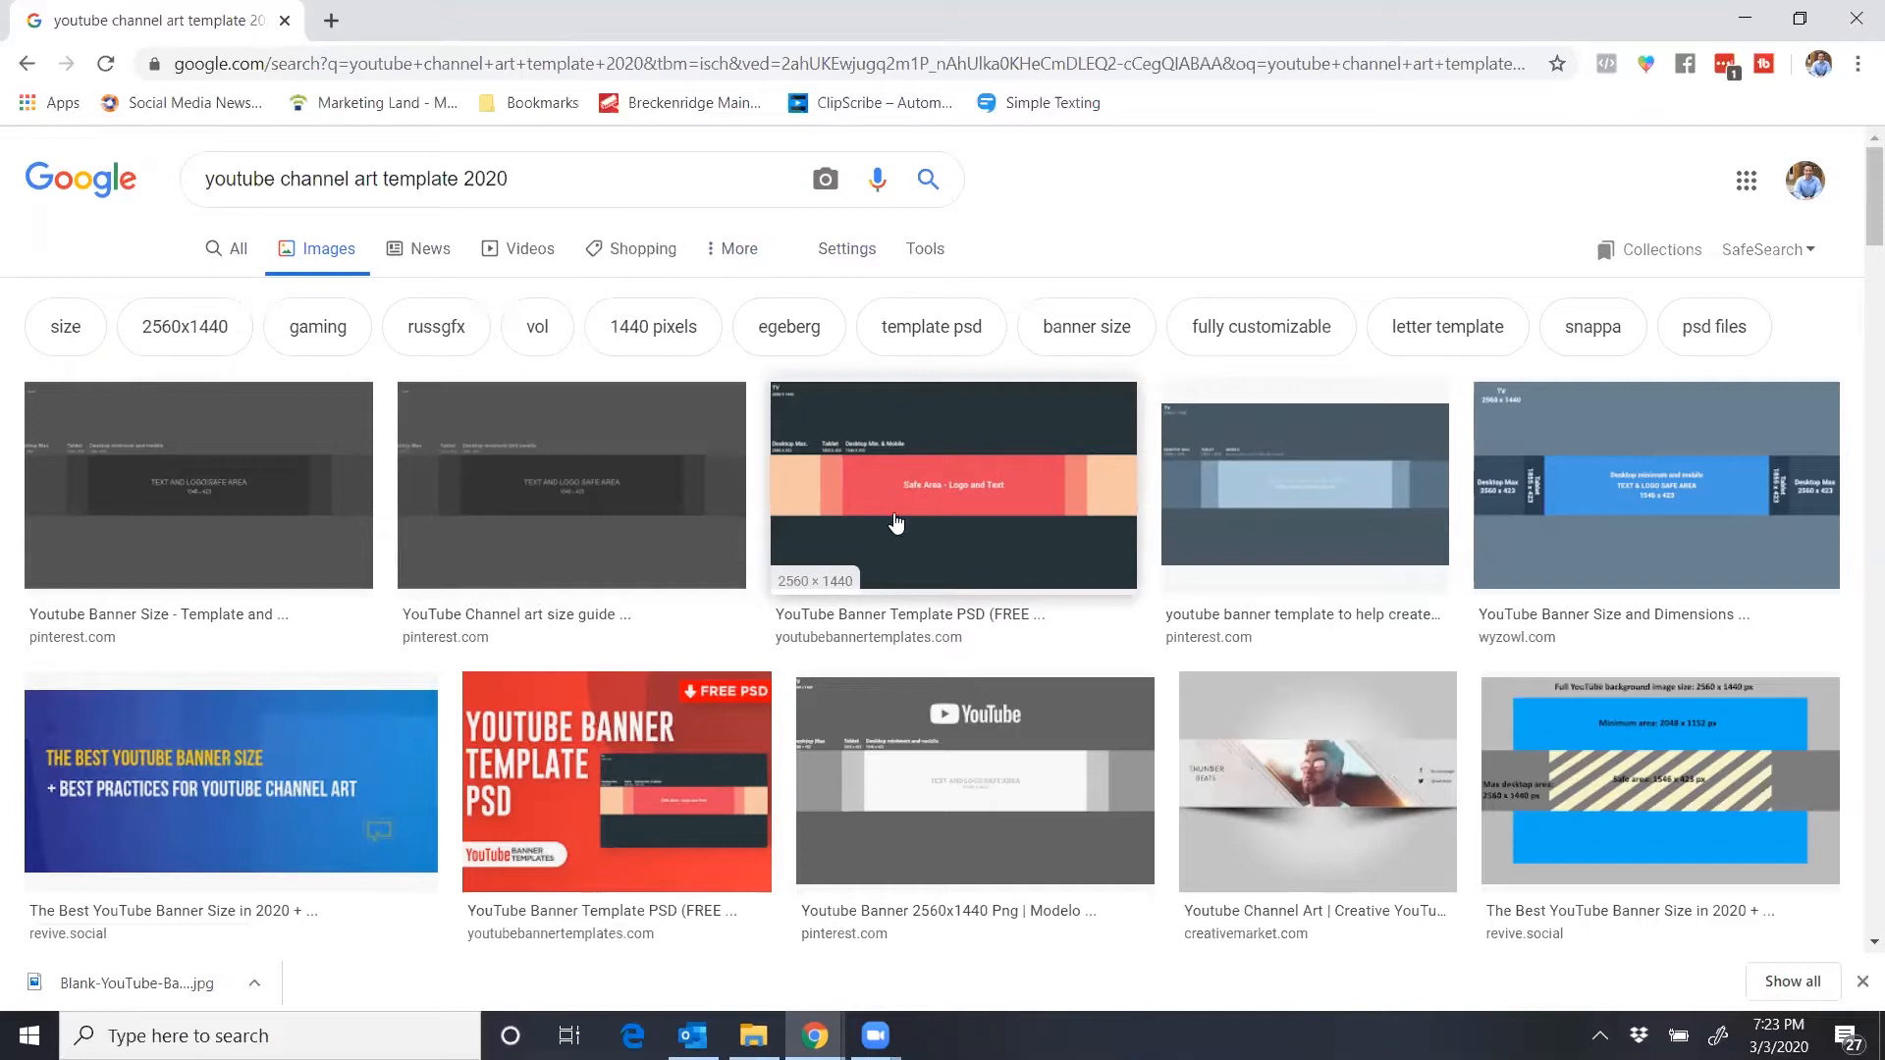
{"action": "left_click", "coordinate": [952, 523]}
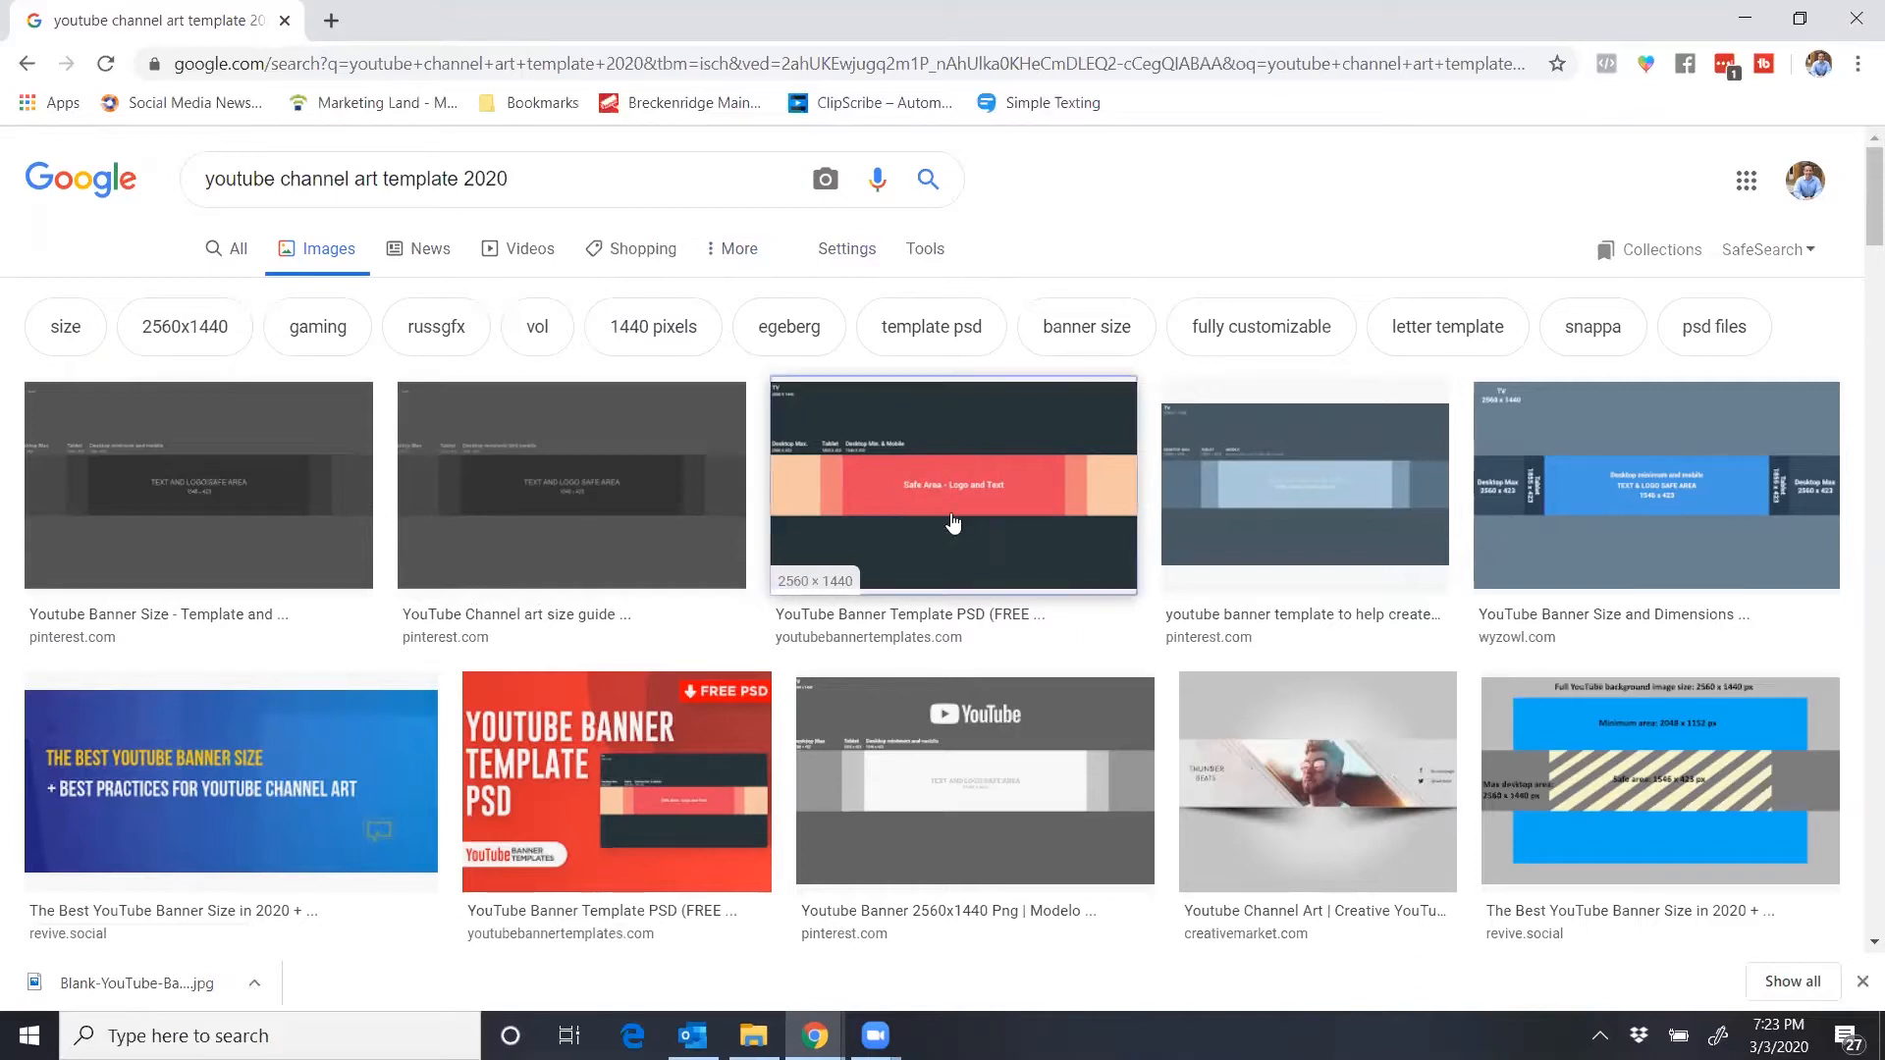
{"action": "right_click", "coordinate": [1333, 349]}
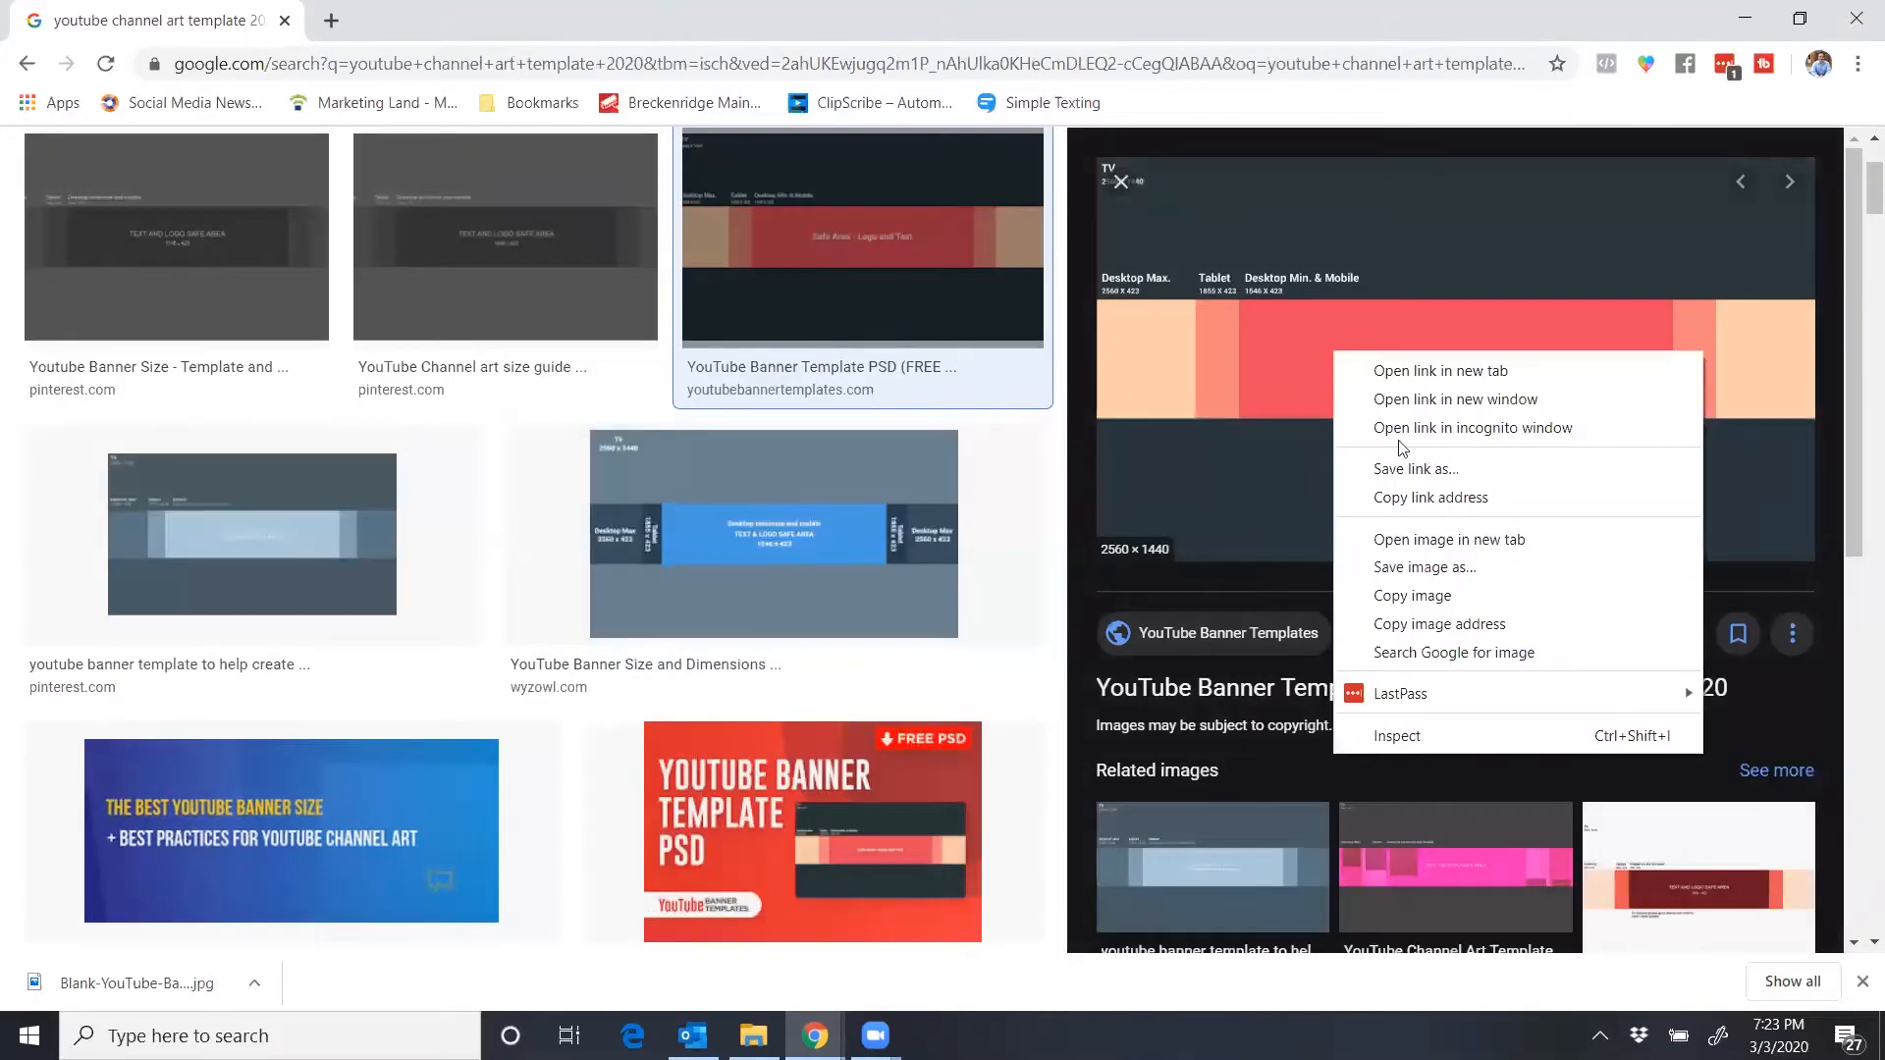
{"action": "left_click", "coordinate": [1418, 569]}
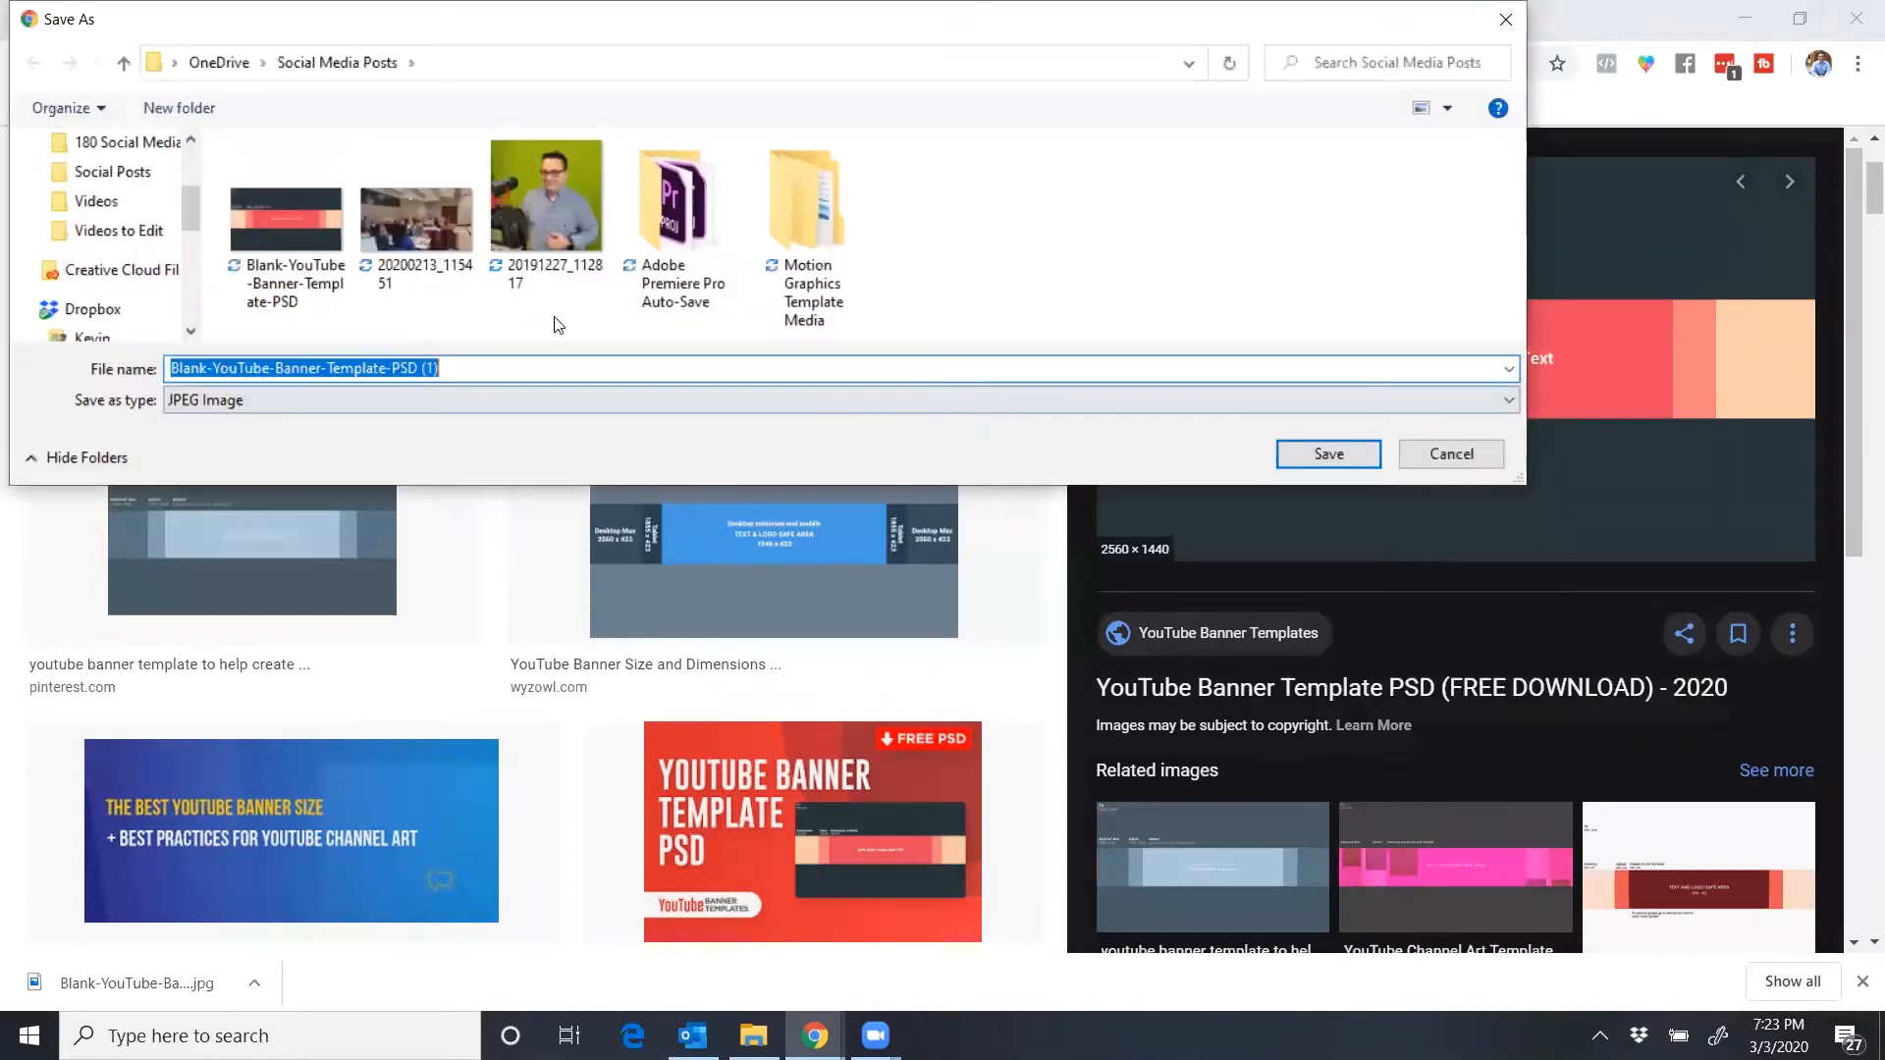
{"action": "left_click", "coordinate": [1477, 457]}
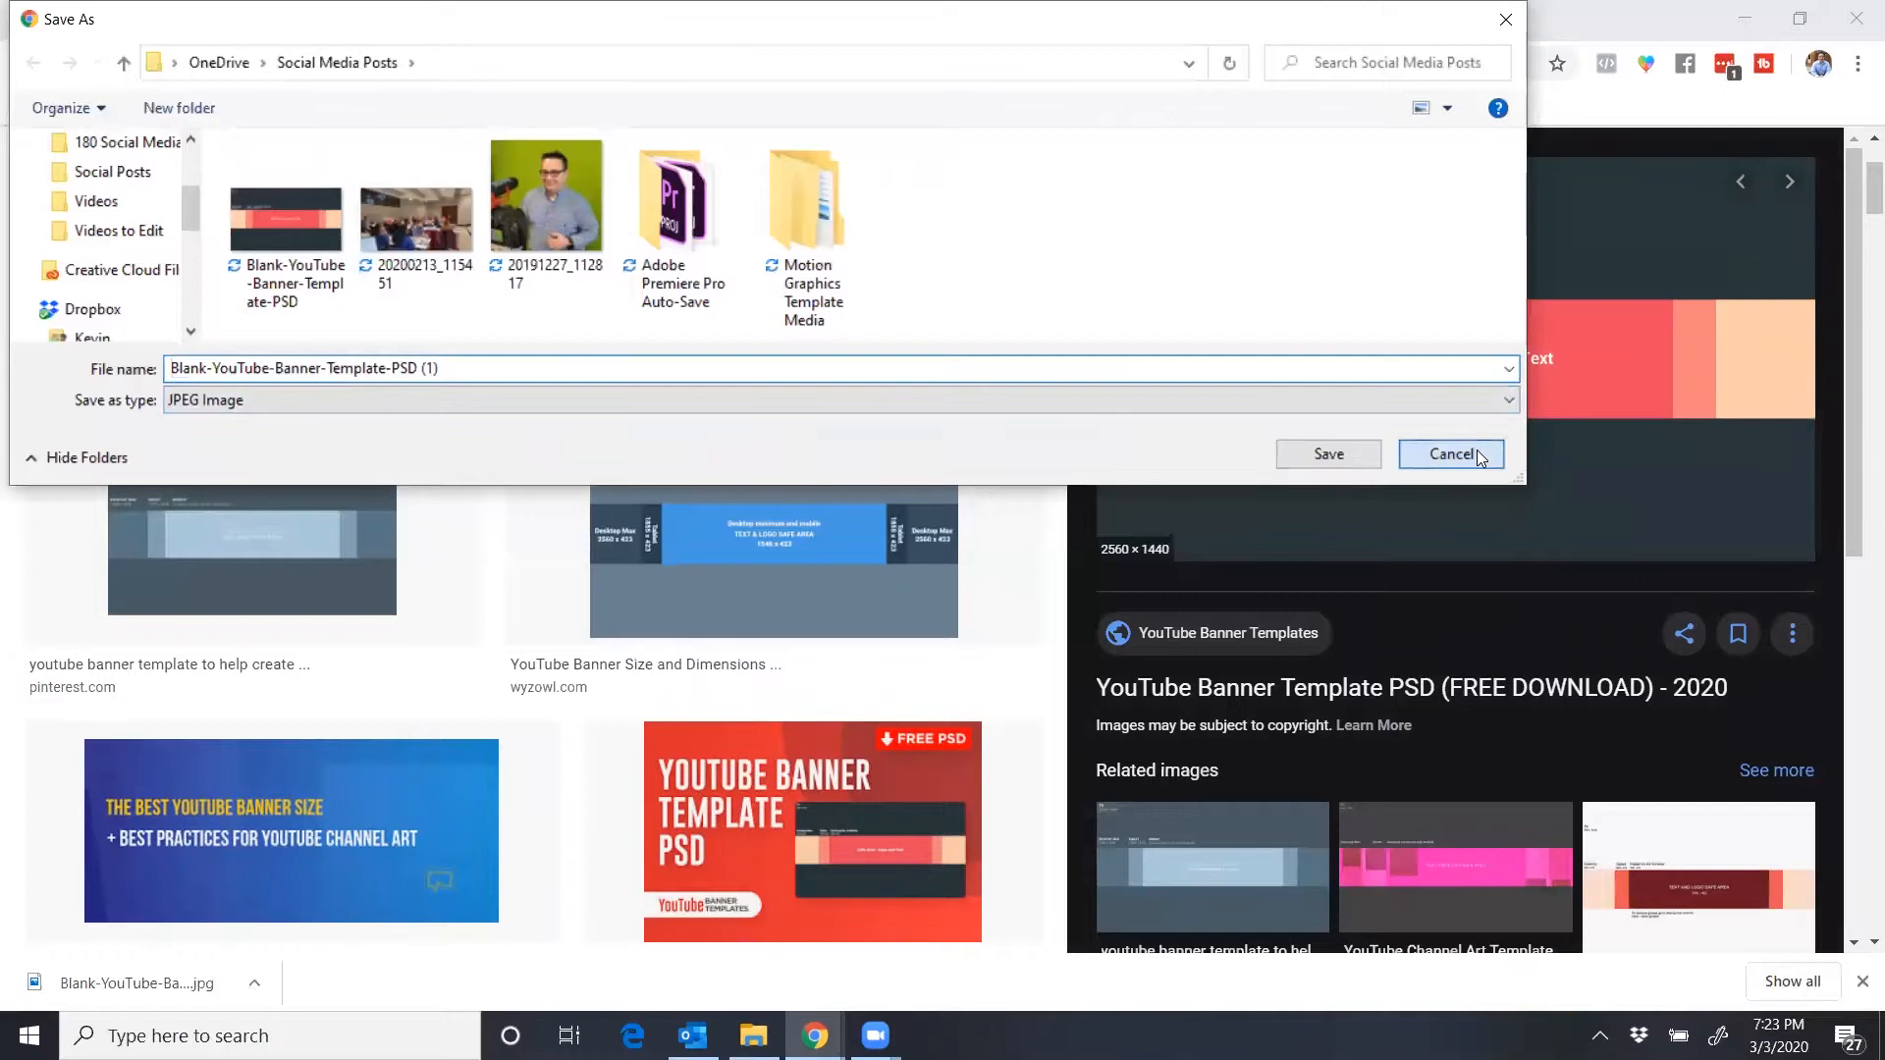
{"action": "left_click", "coordinate": [508, 63]}
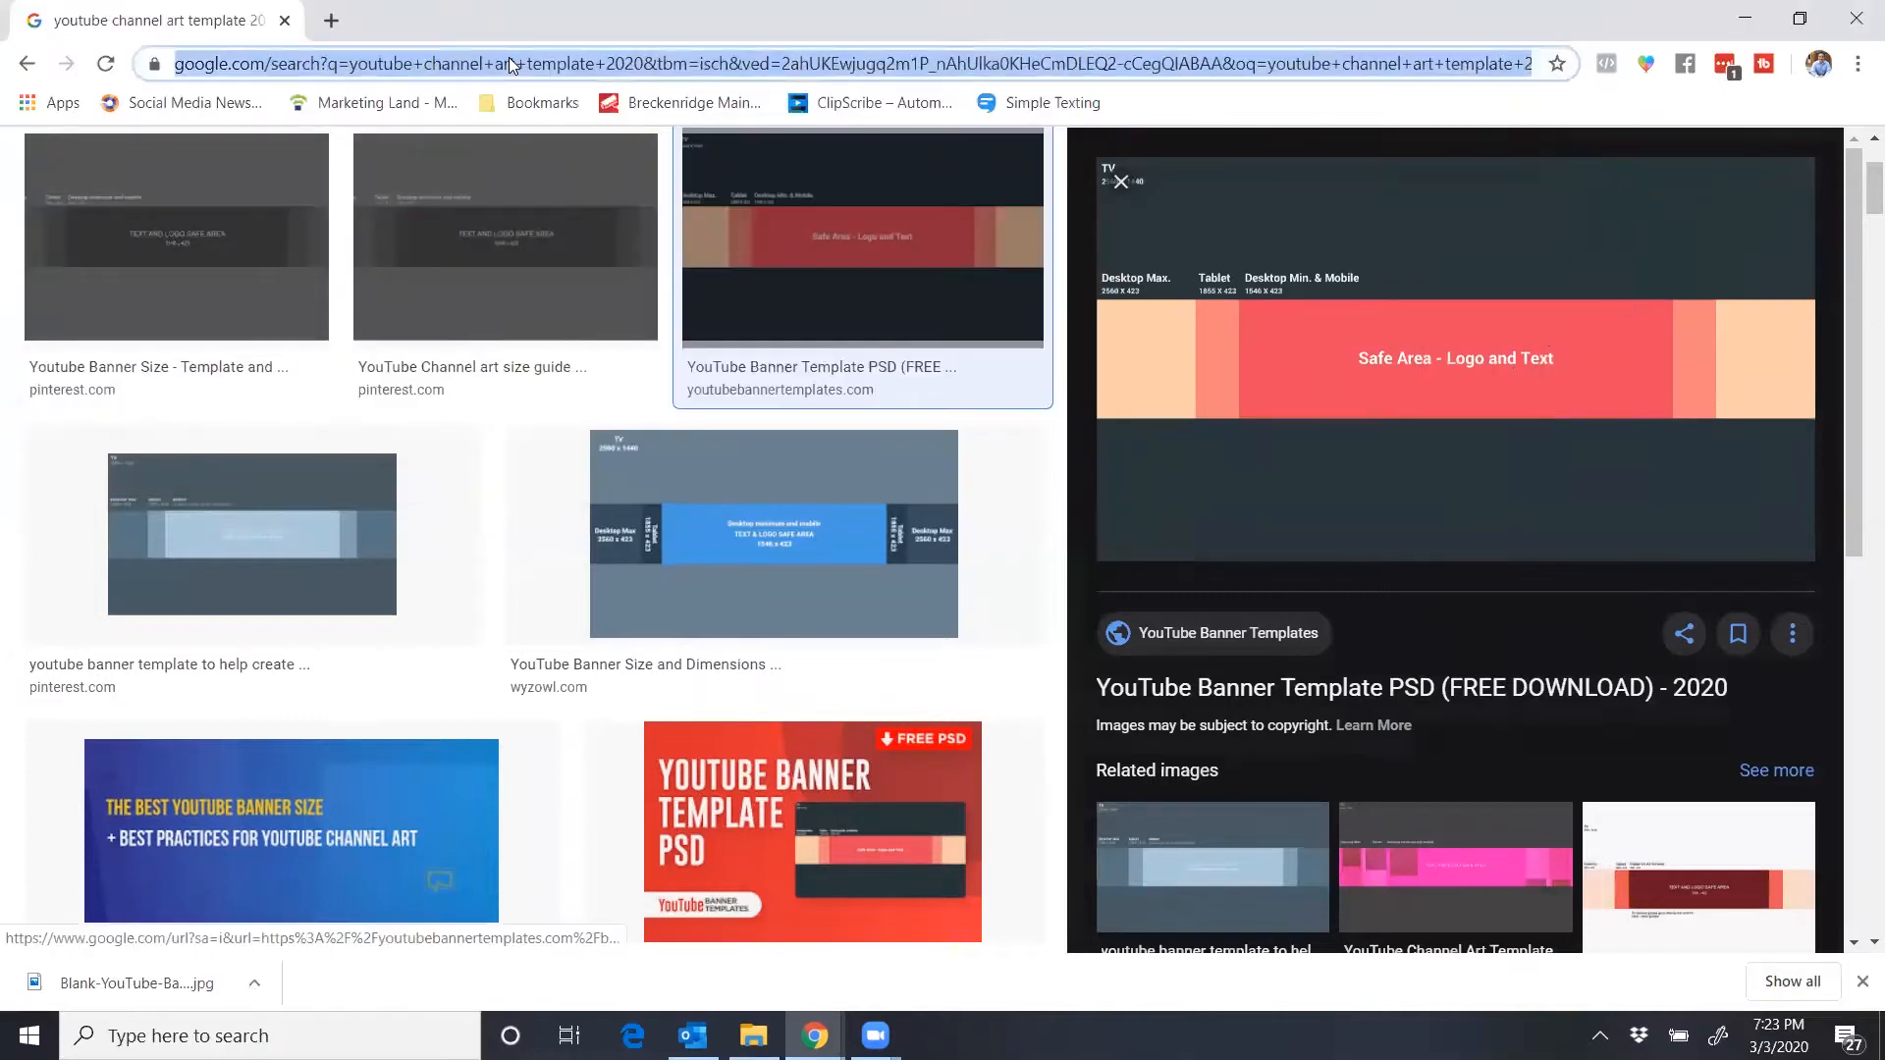
{"action": "type", "text": "www.canva.com"}
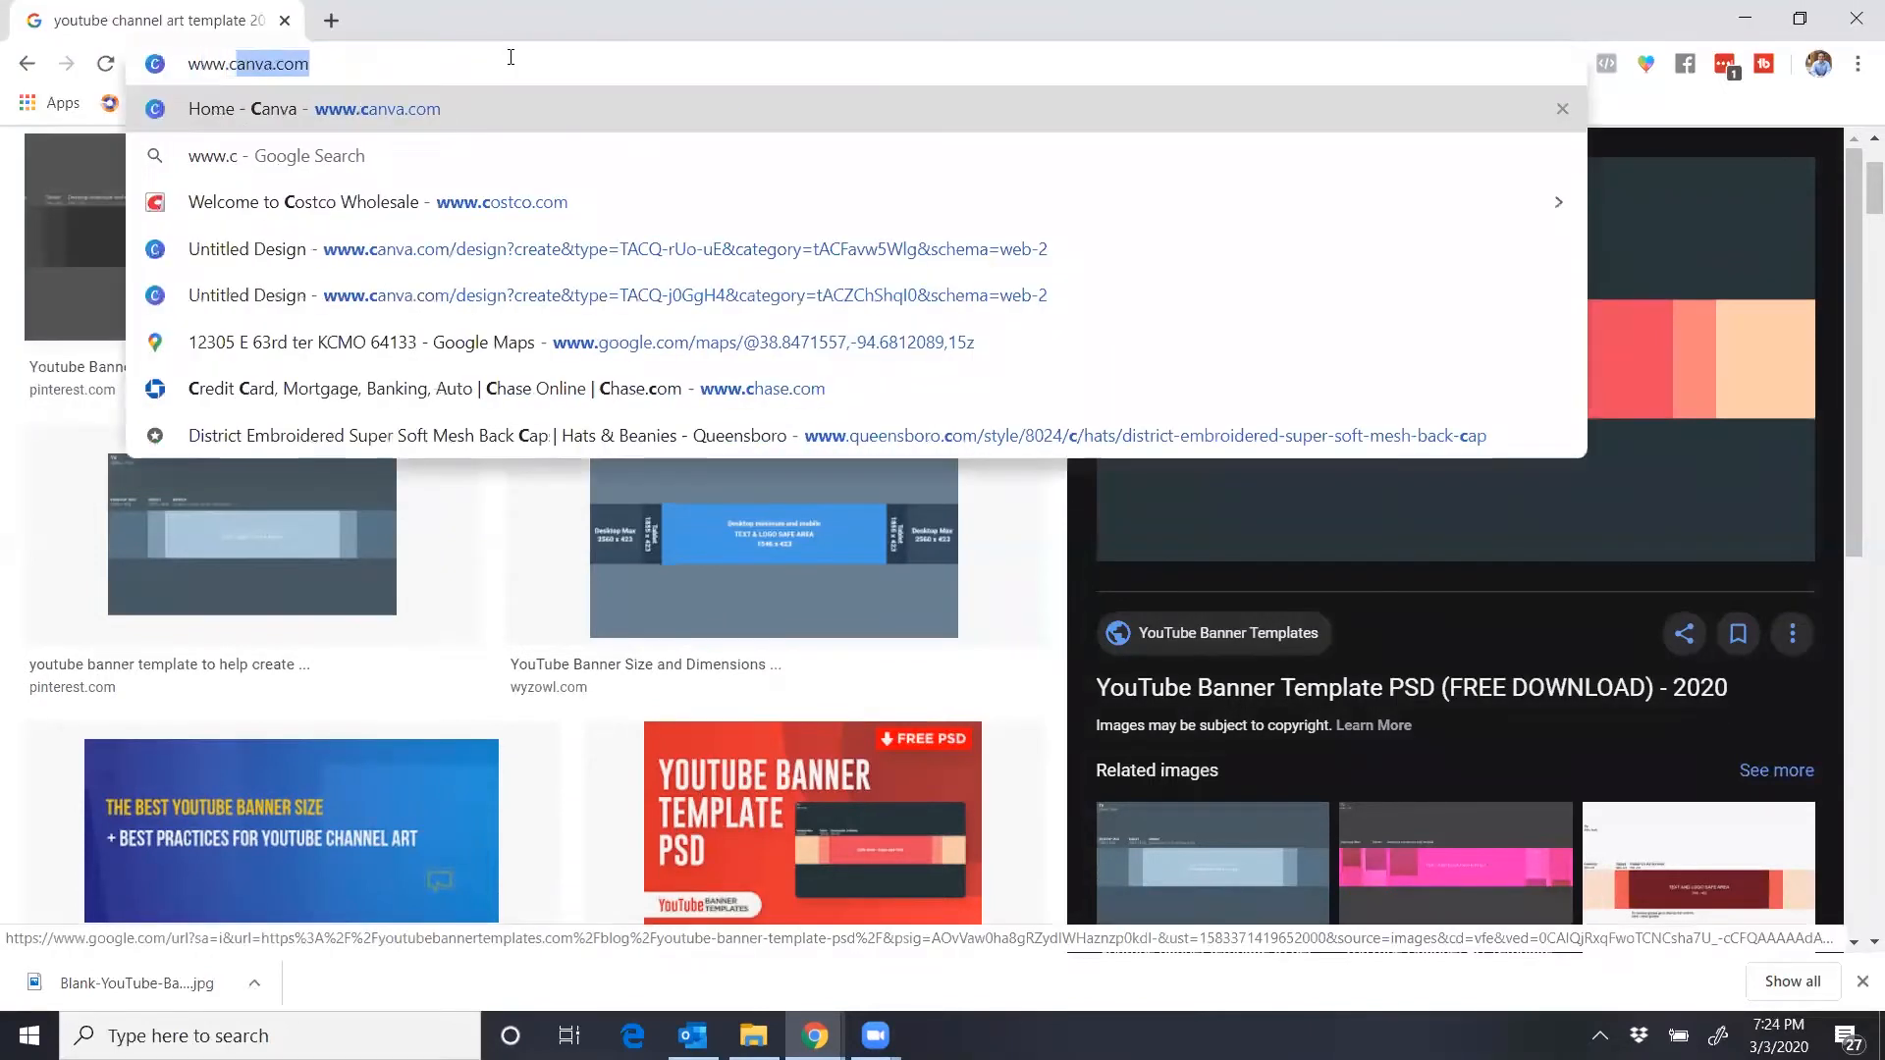
{"action": "key", "text": "Return"}
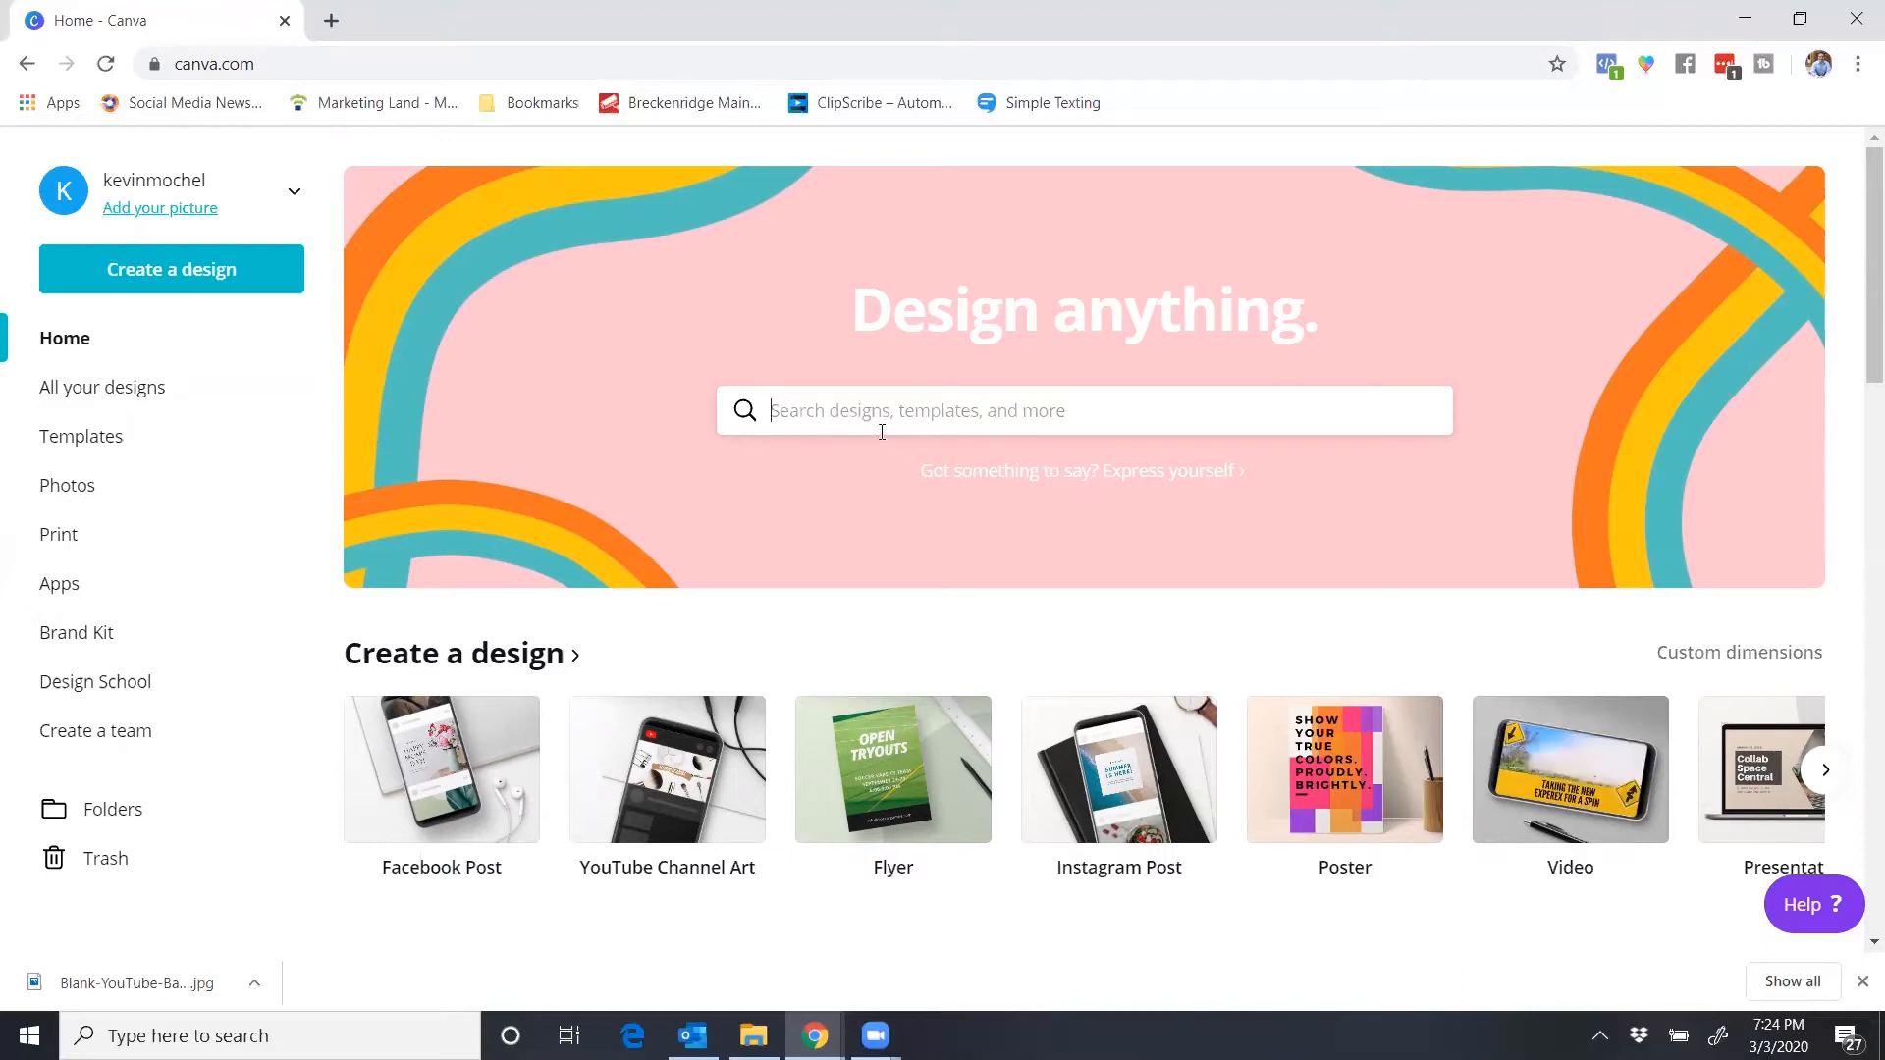
- Search Canva's designs for youtube and choose the suggested YouTube Channel Art design type
{"action": "left_click", "coordinate": [826, 404]}
{"action": "type", "text": "youtub"}
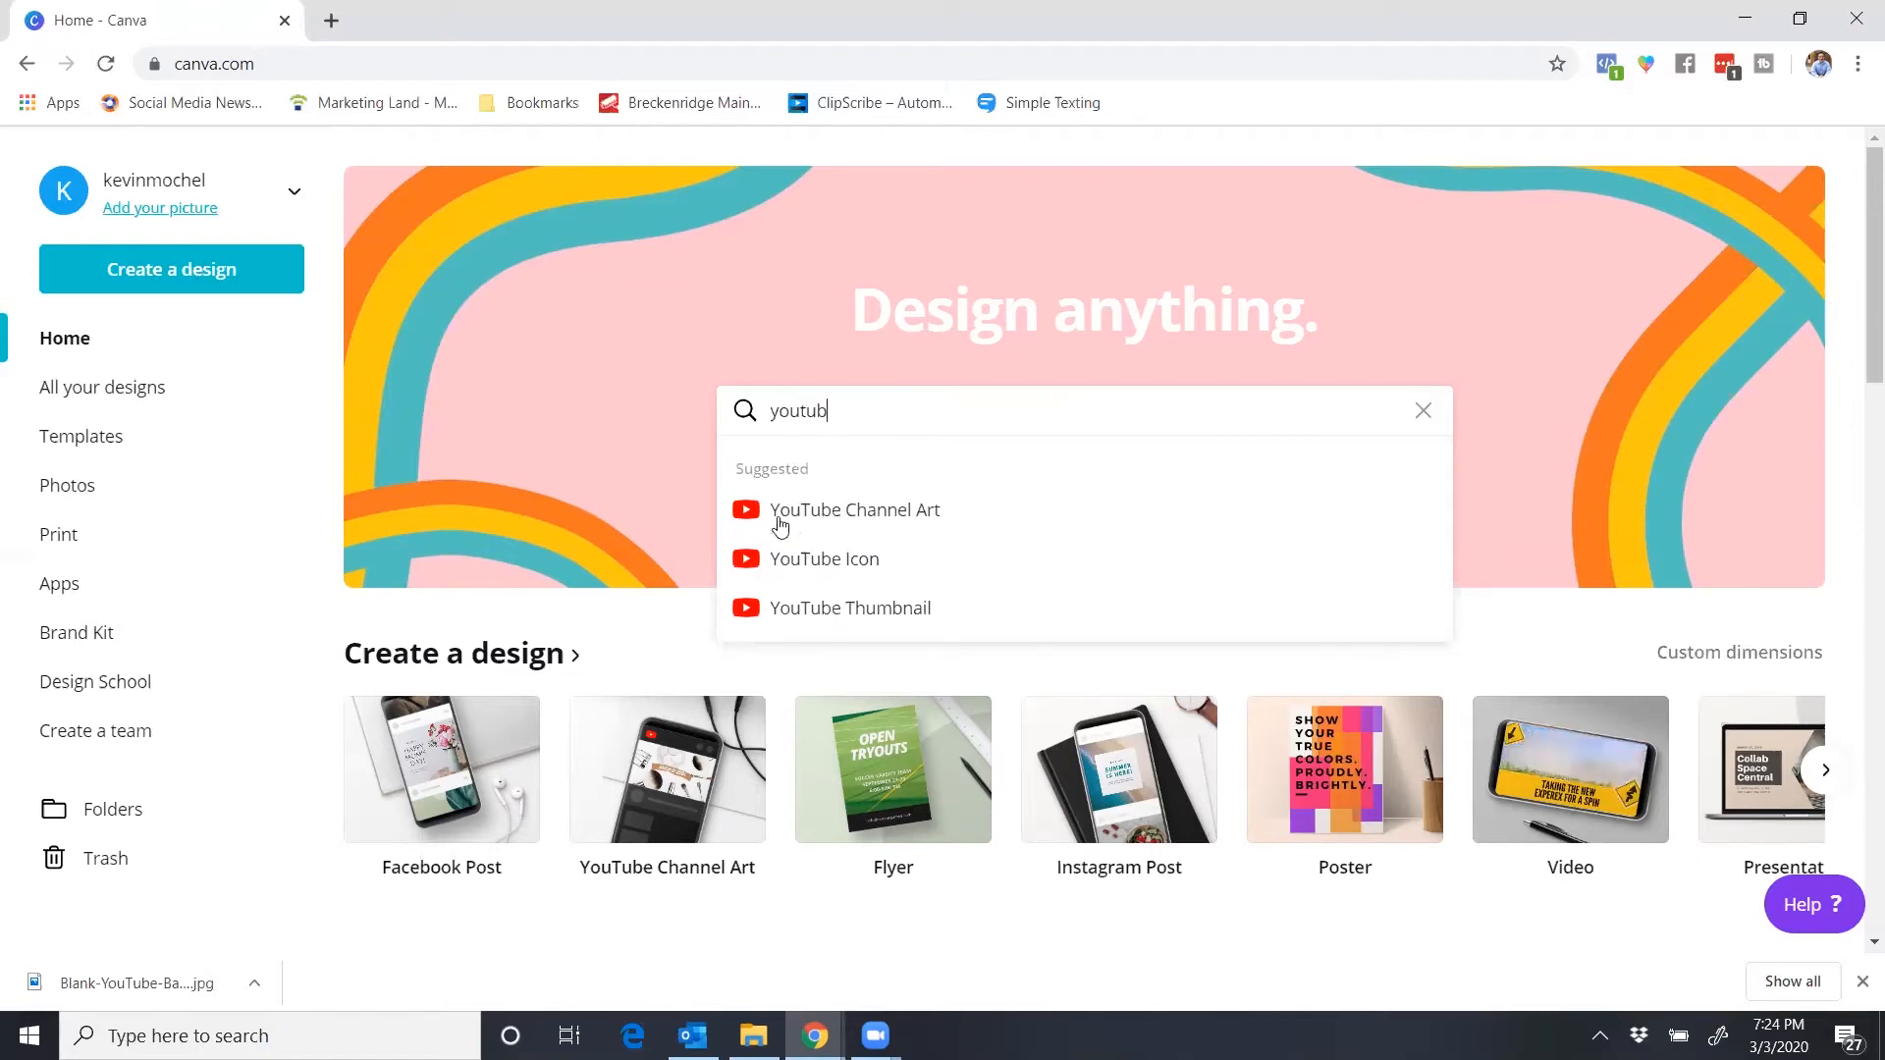
{"action": "left_click", "coordinate": [868, 512]}
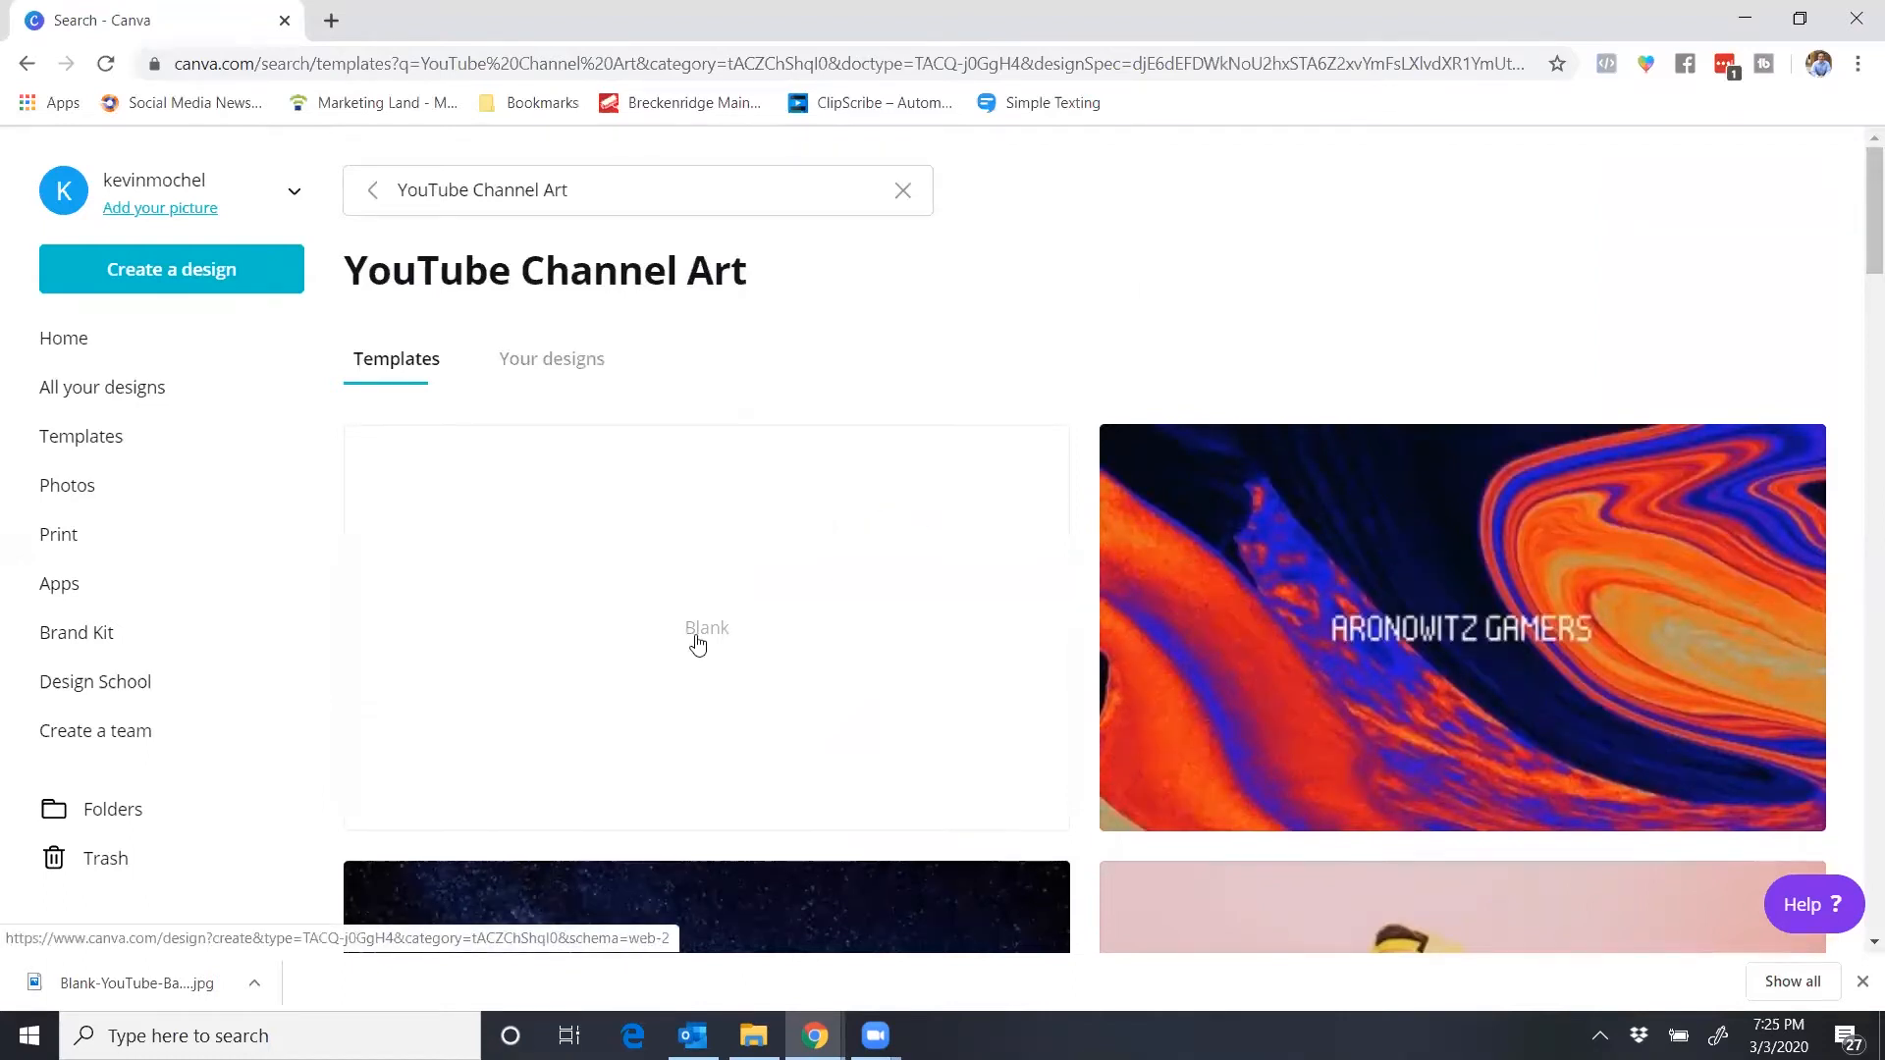
- Look through the YouTube Channel Art templates for layout examples and return to the start of the gallery
{"action": "scroll", "coordinate": [1295, 640], "scroll_direction": "down", "scroll_amount": 5}
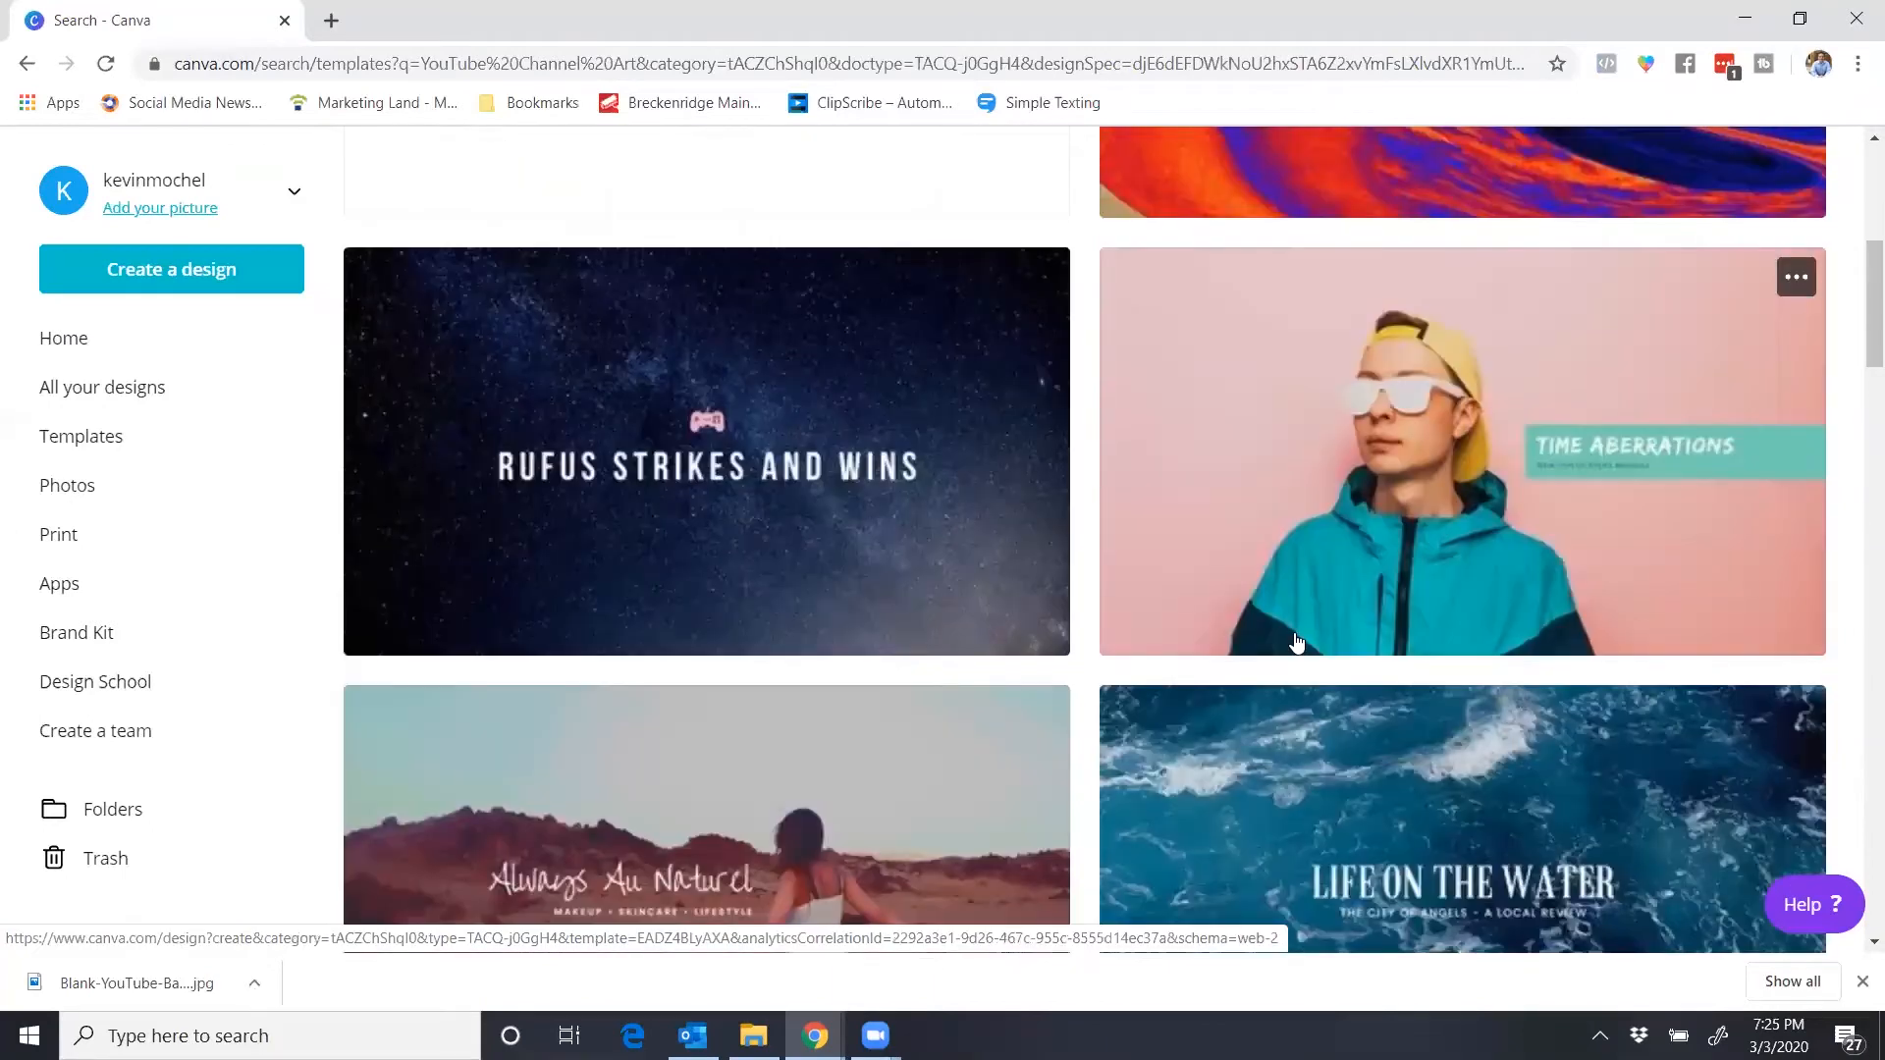
{"action": "scroll", "coordinate": [1296, 640], "scroll_direction": "down", "scroll_amount": 12}
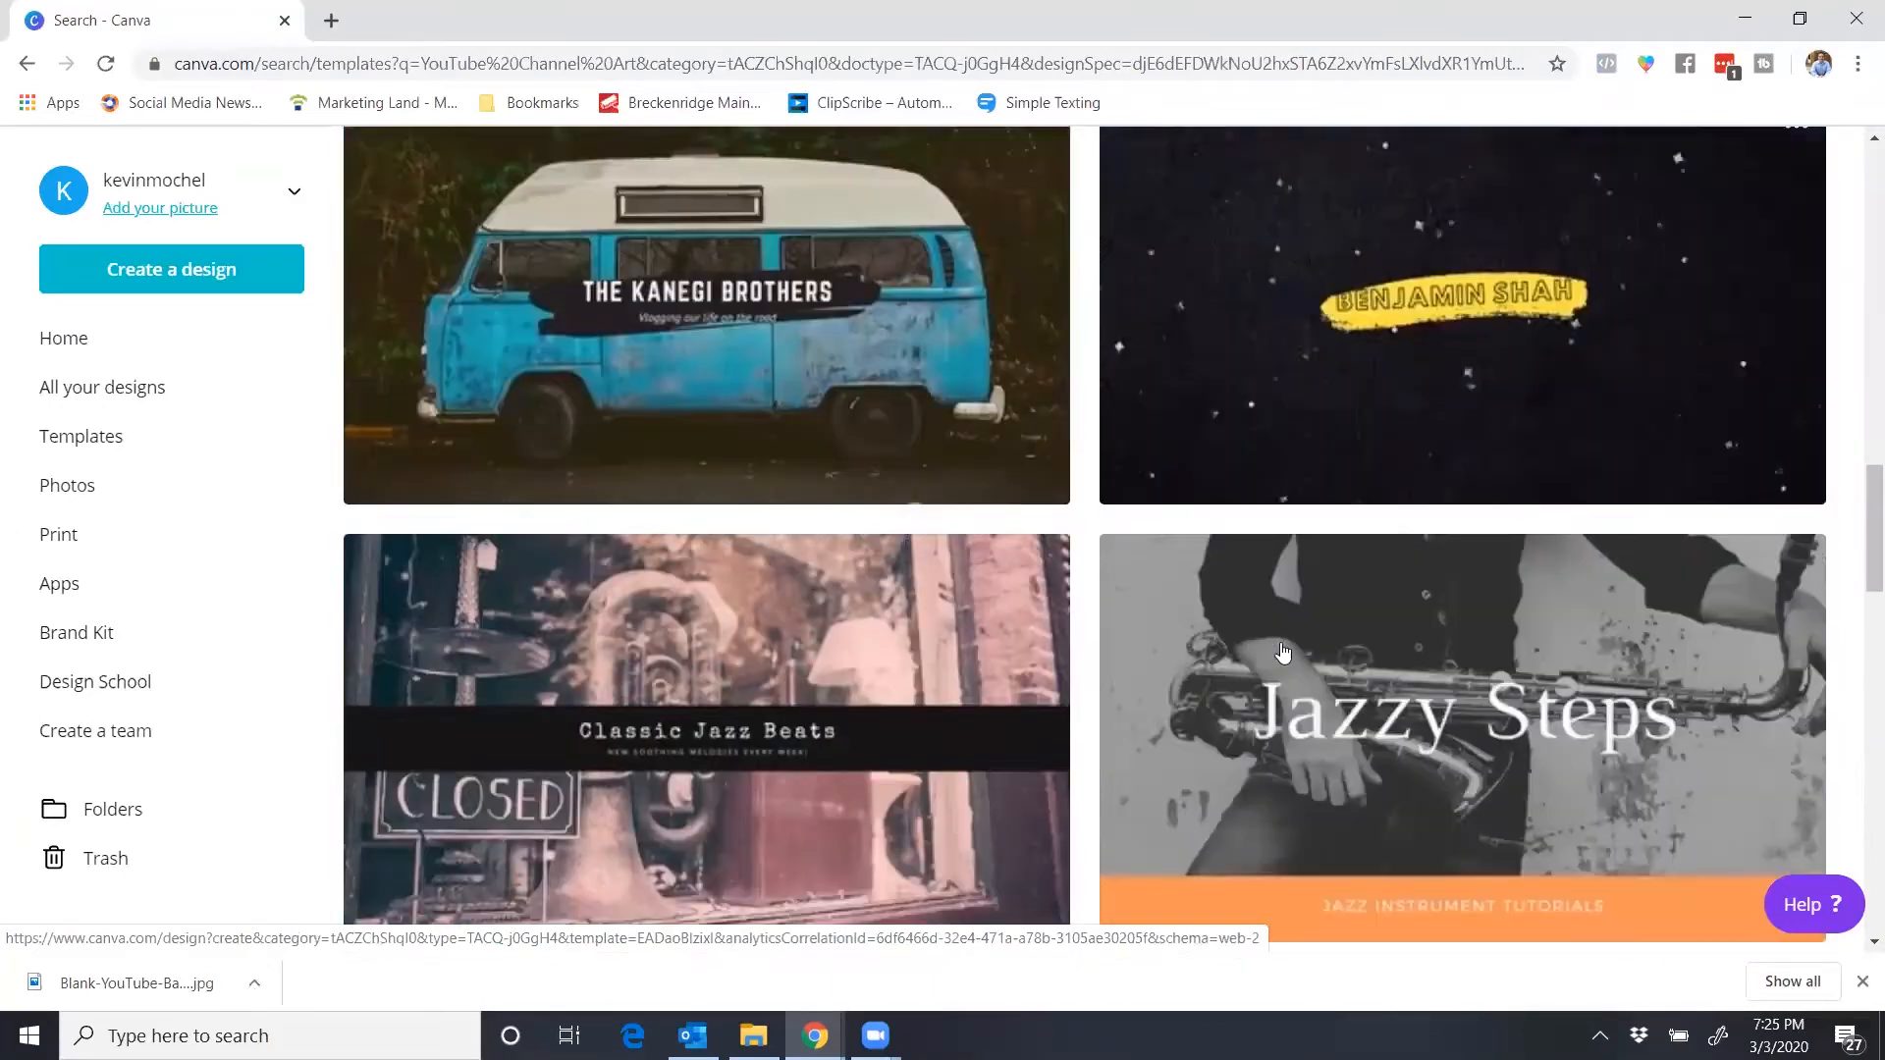
{"action": "scroll", "coordinate": [1281, 651], "scroll_direction": "down", "scroll_amount": 5}
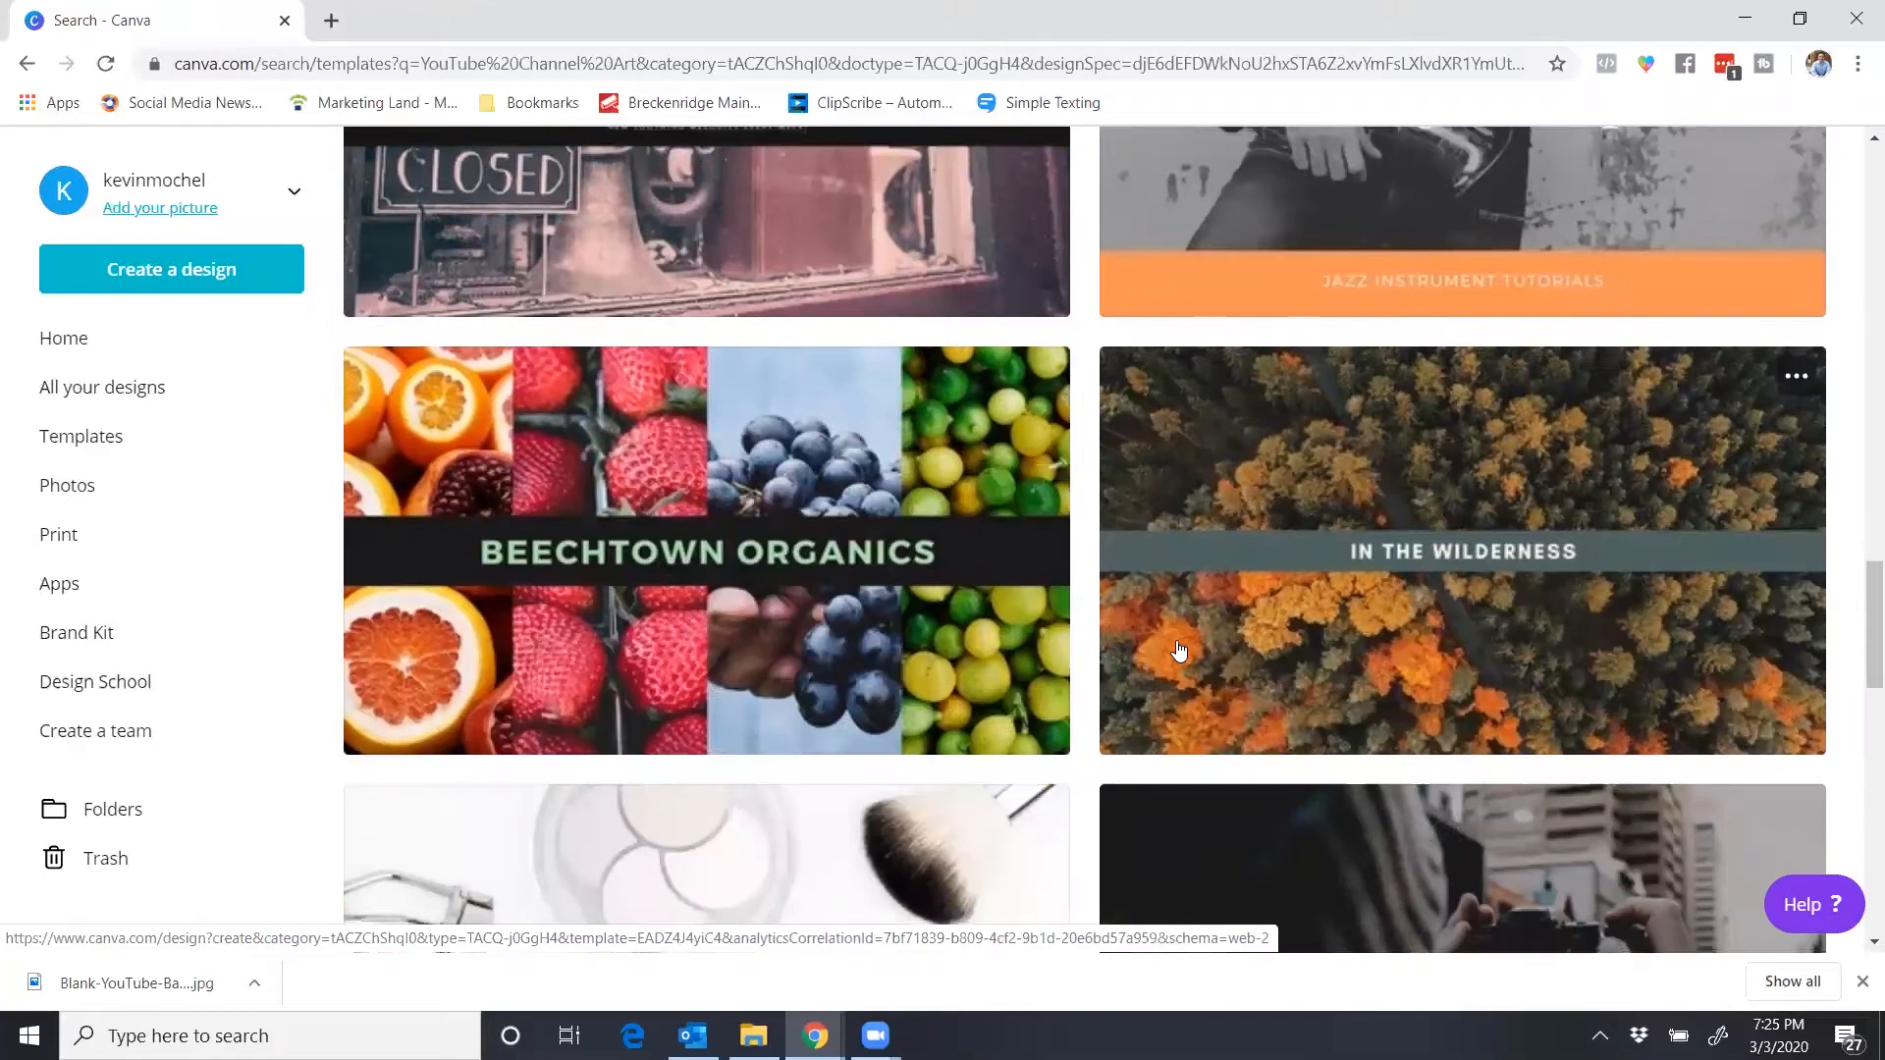
{"action": "scroll", "coordinate": [1179, 650], "scroll_direction": "down", "scroll_amount": 5}
{"action": "scroll", "coordinate": [1173, 658], "scroll_direction": "down", "scroll_amount": 3}
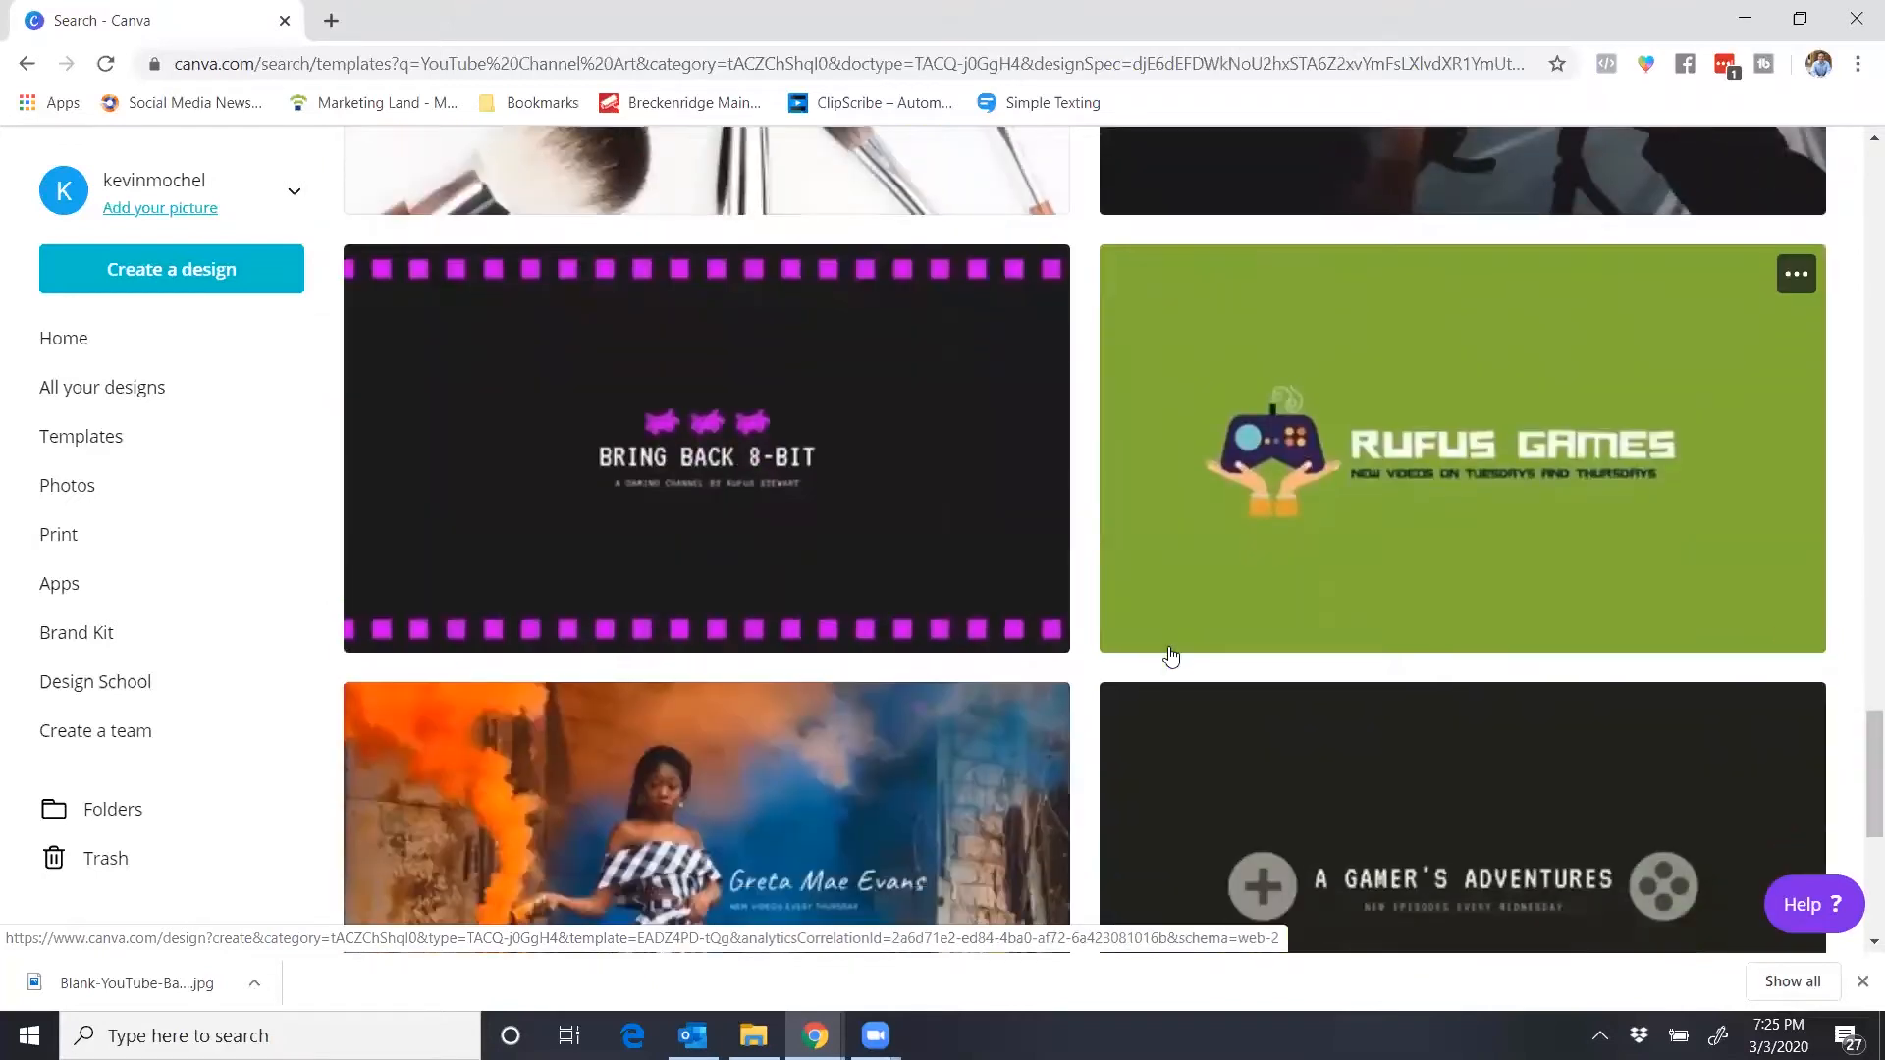
{"action": "scroll", "coordinate": [1171, 656], "scroll_direction": "down", "scroll_amount": 4}
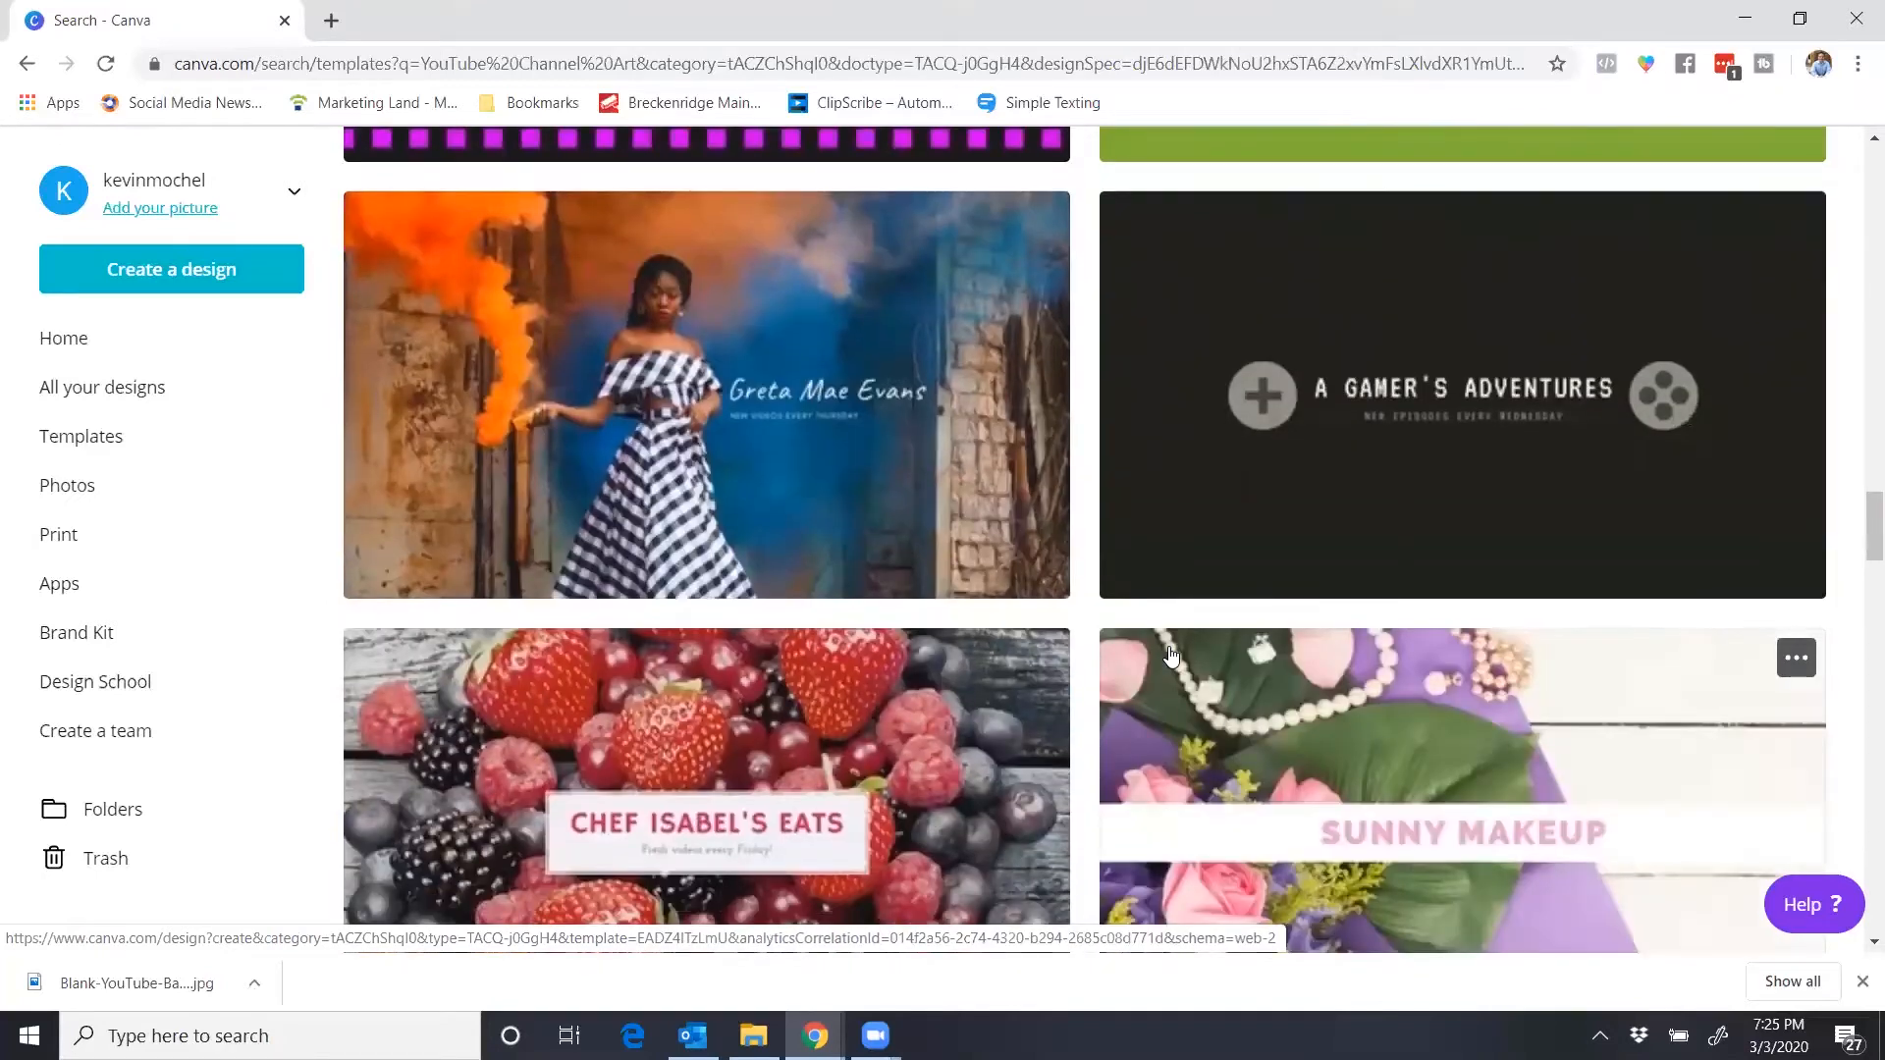
{"action": "scroll", "coordinate": [1170, 653], "scroll_direction": "down", "scroll_amount": 4}
{"action": "left_click_drag", "start_coordinate": [1849, 598], "coordinate": [1849, 152]}
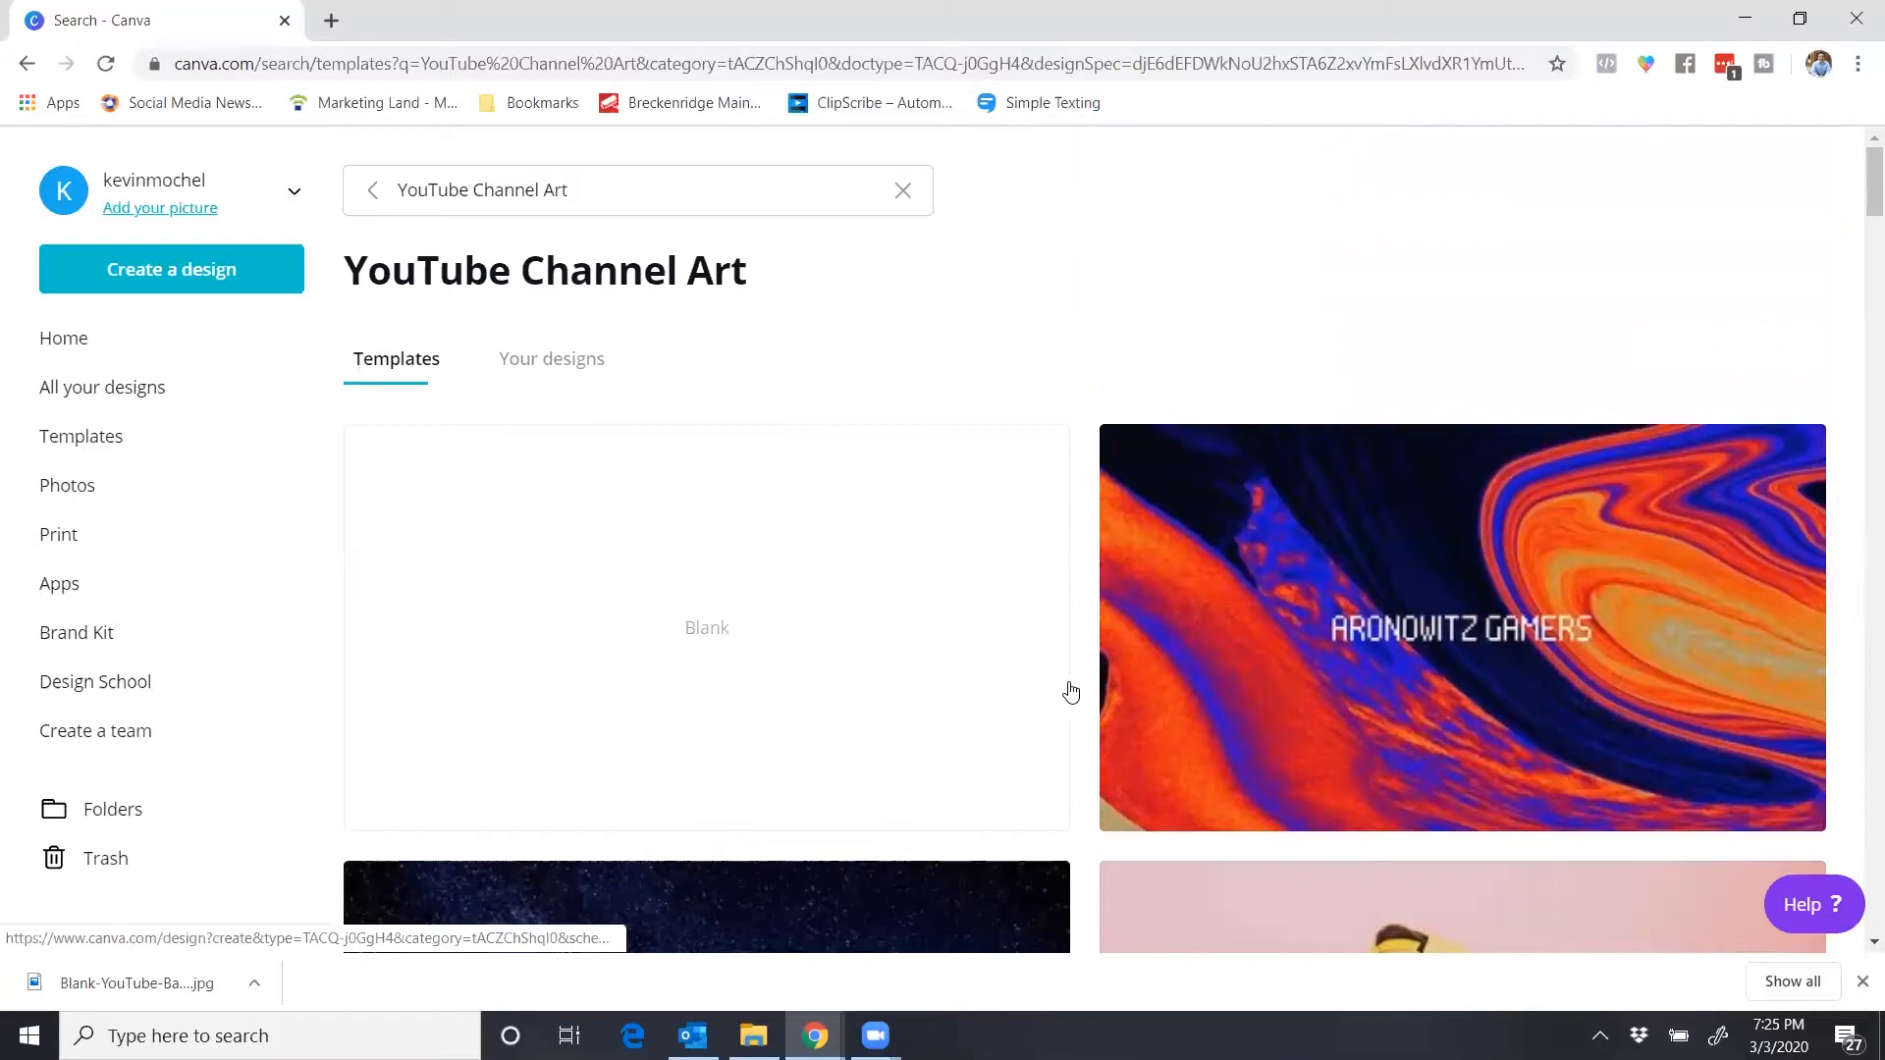
- Create a blank YouTube Channel Art design and add the downloaded banner template image to its page
{"action": "left_click", "coordinate": [811, 609]}
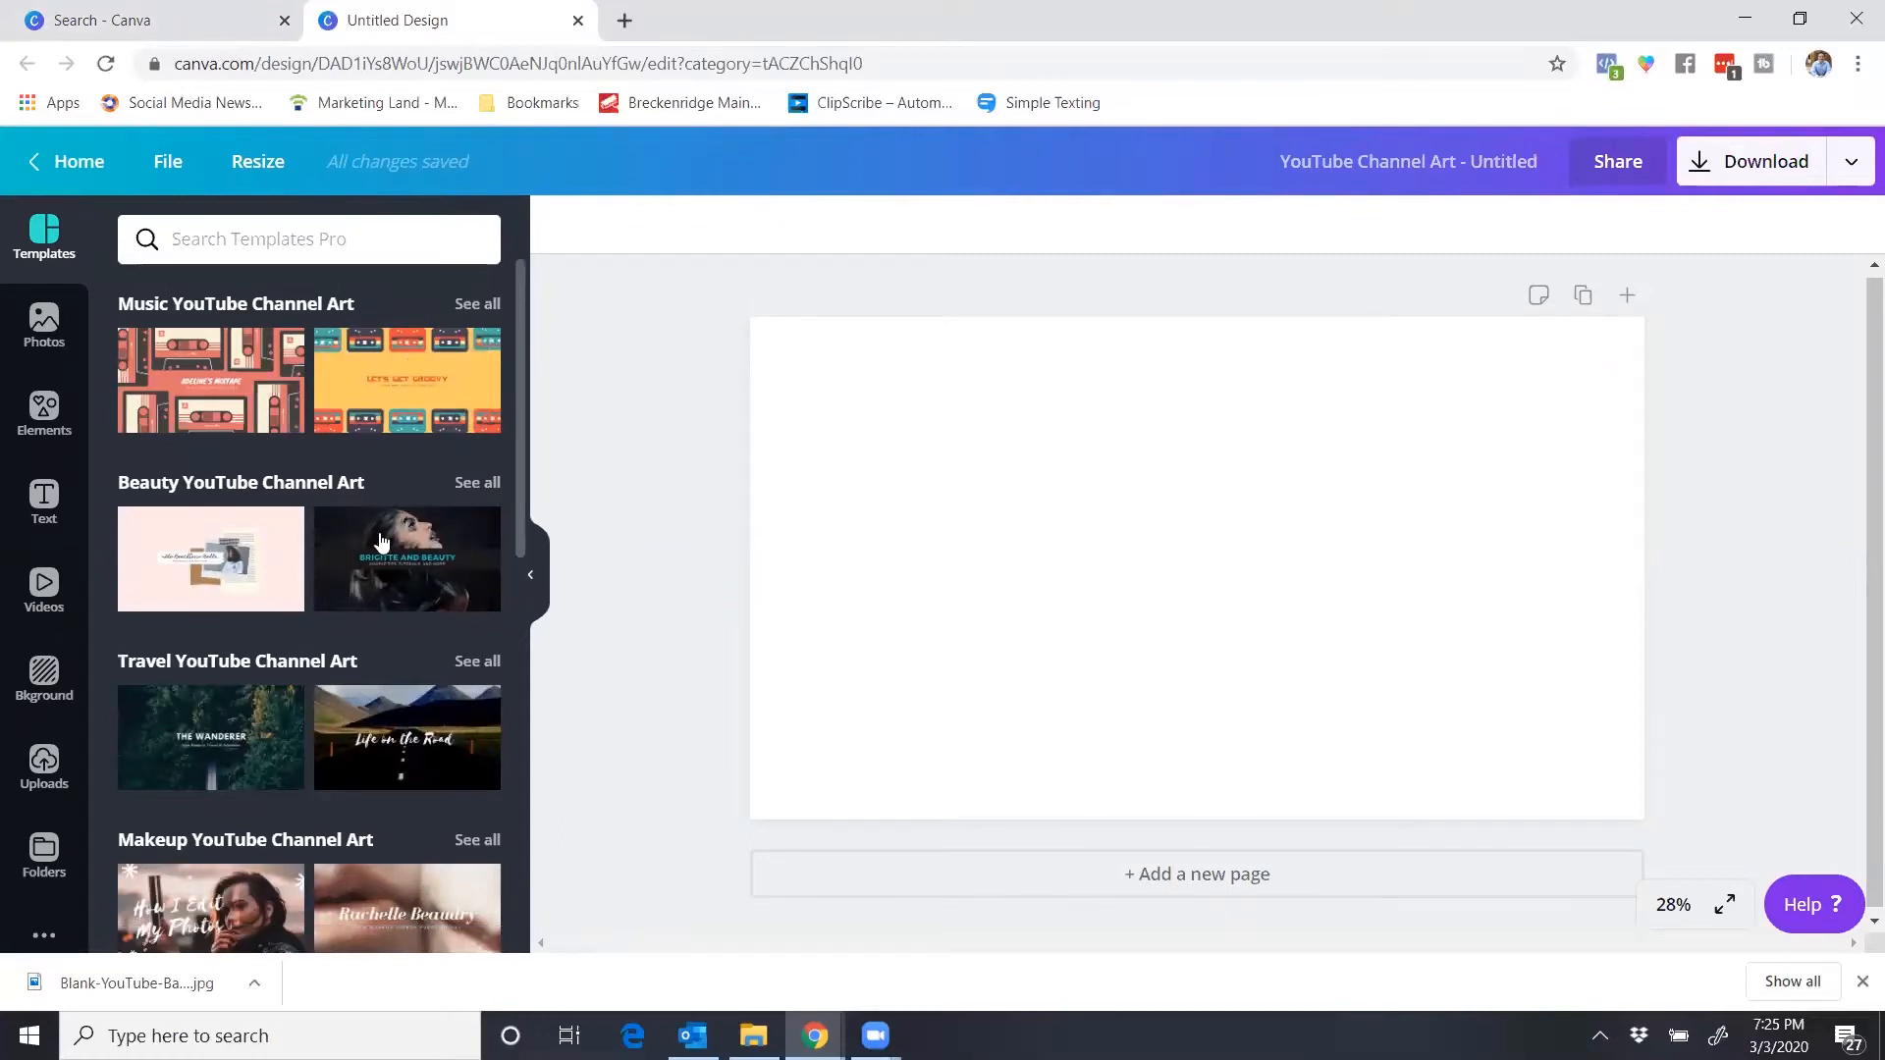
{"action": "mouse_move", "coordinate": [279, 596]}
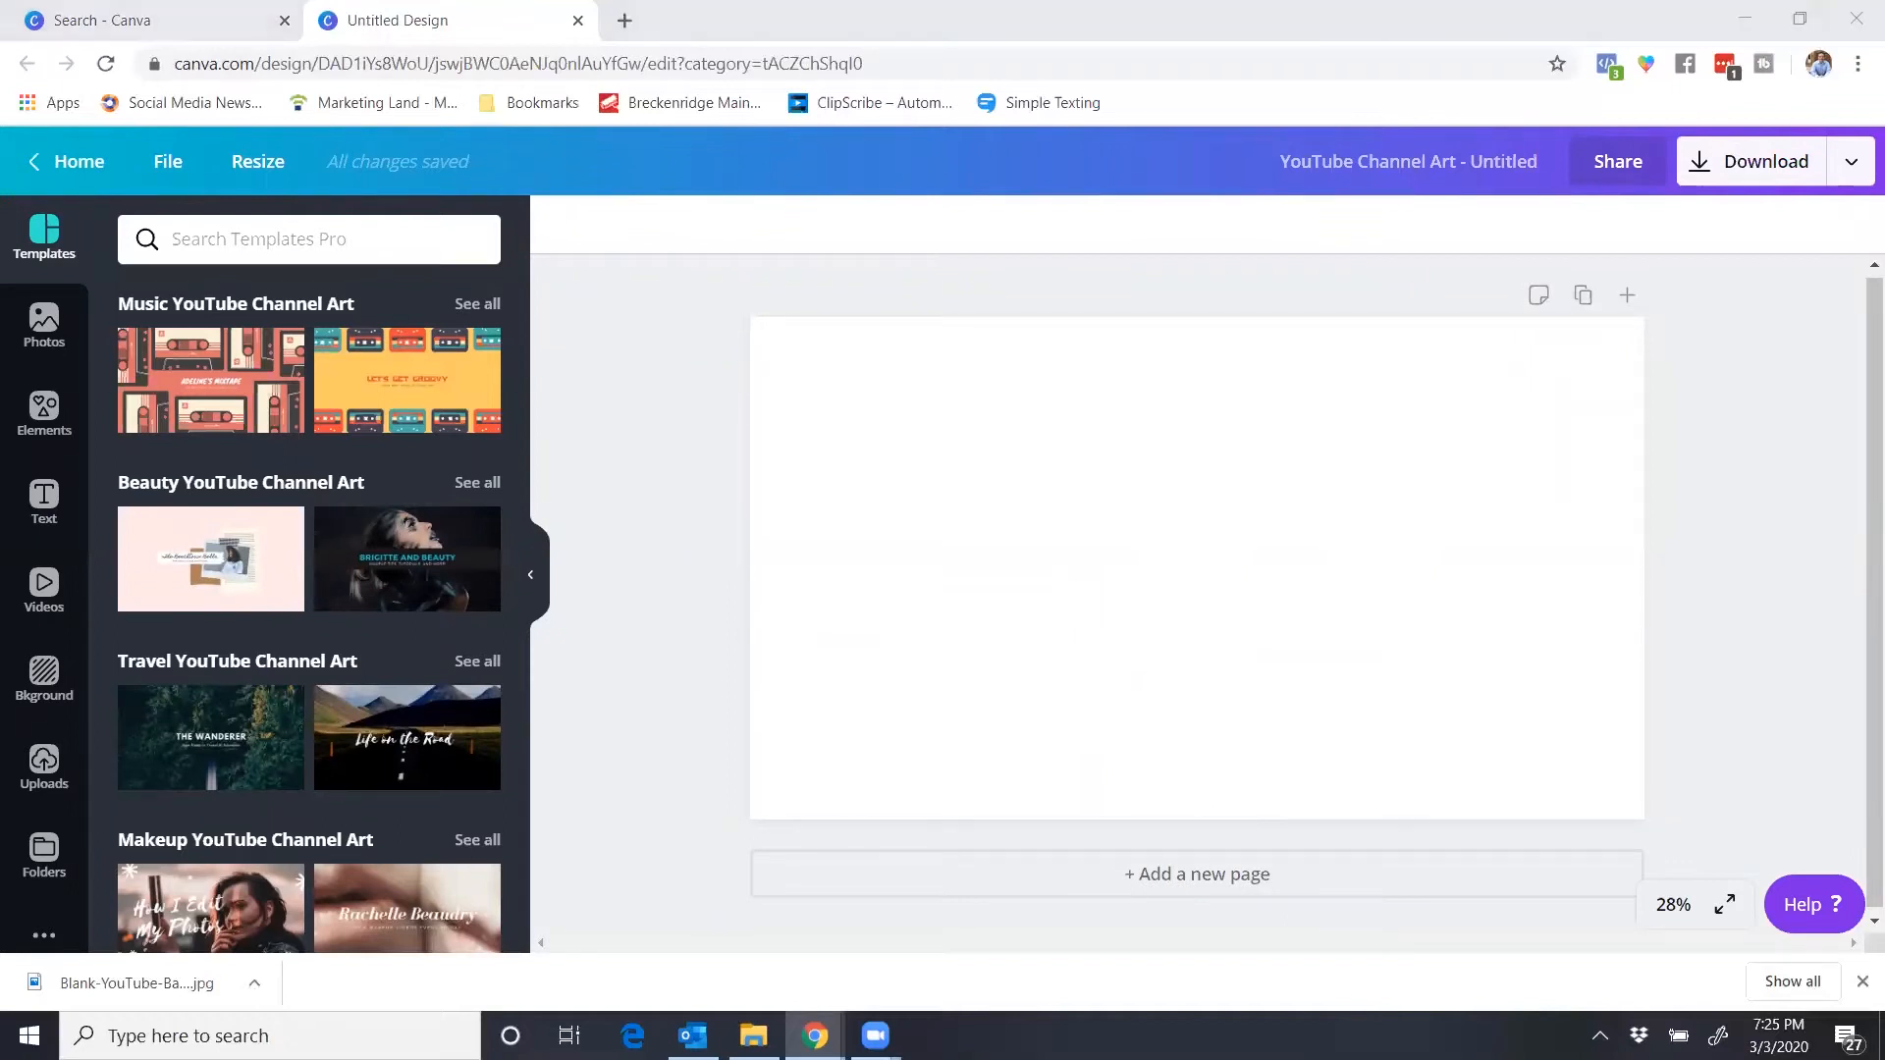
{"action": "left_click_drag", "start_coordinate": [1883, 539], "coordinate": [1095, 535]}
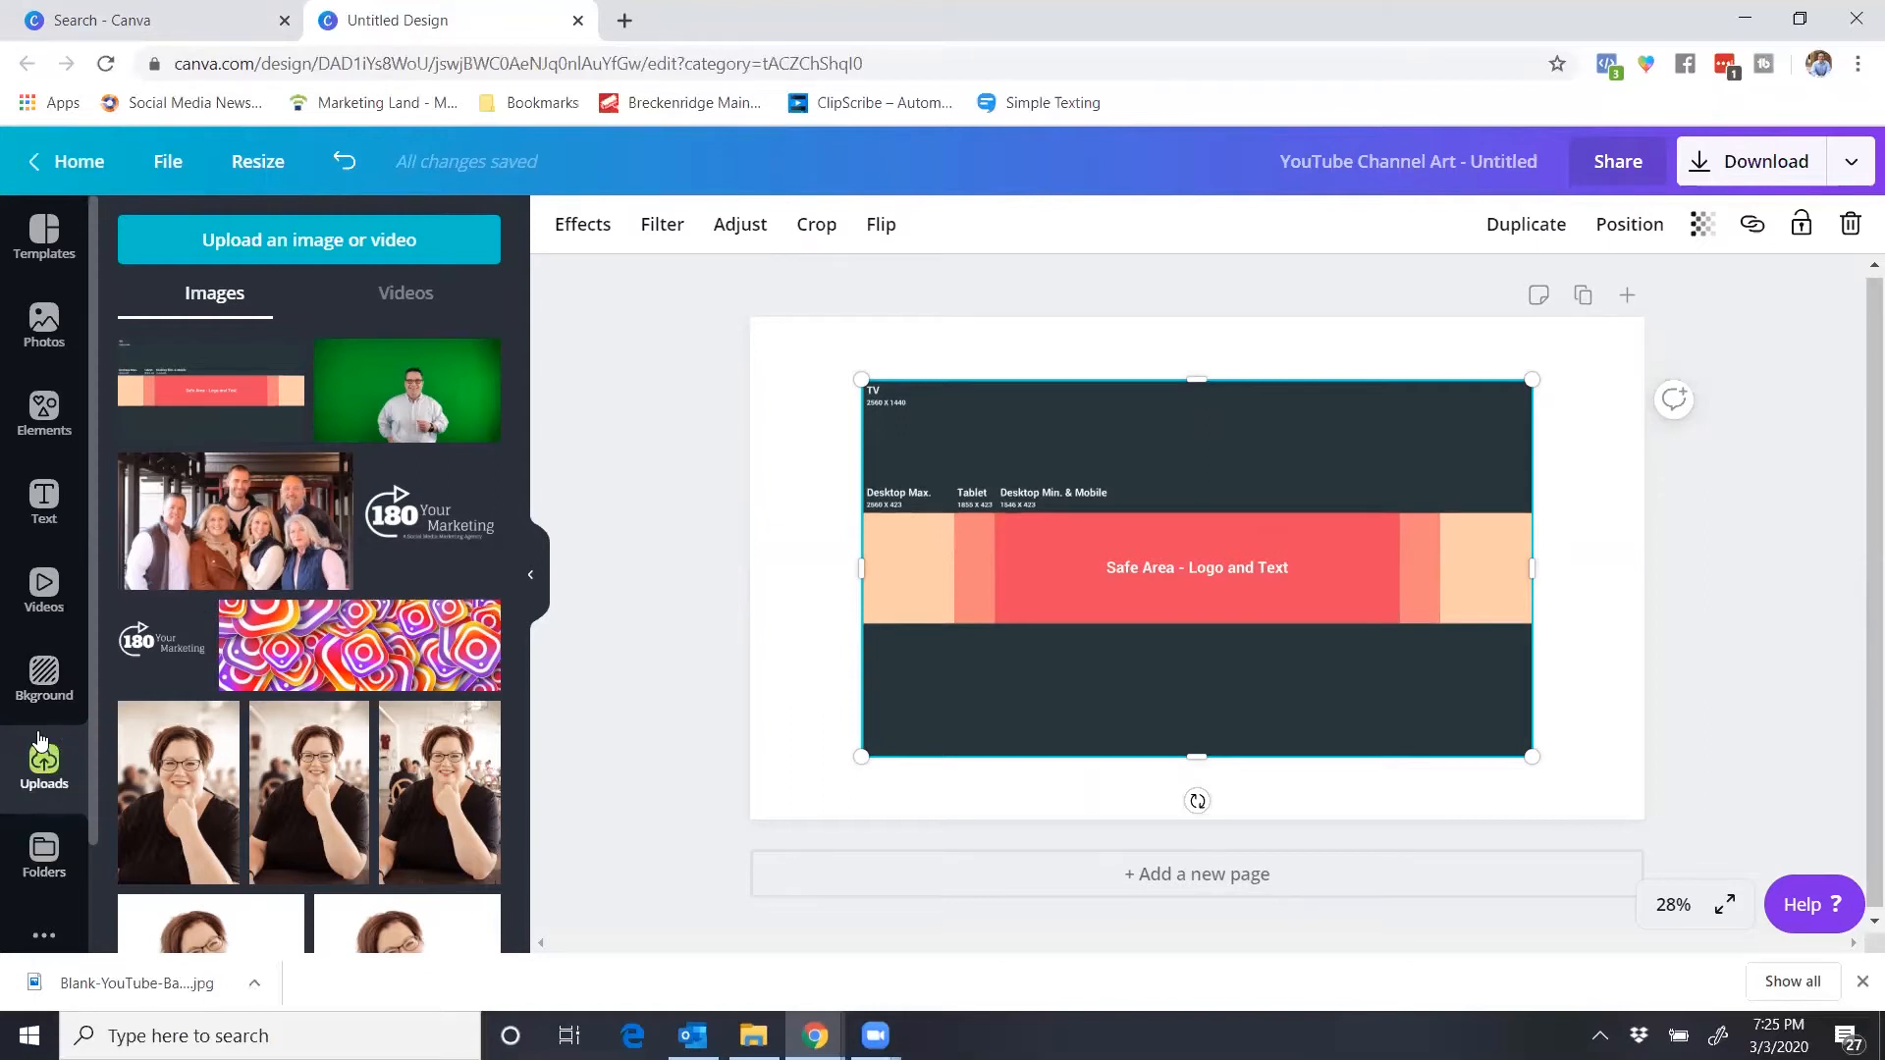
{"action": "left_click", "coordinate": [245, 242]}
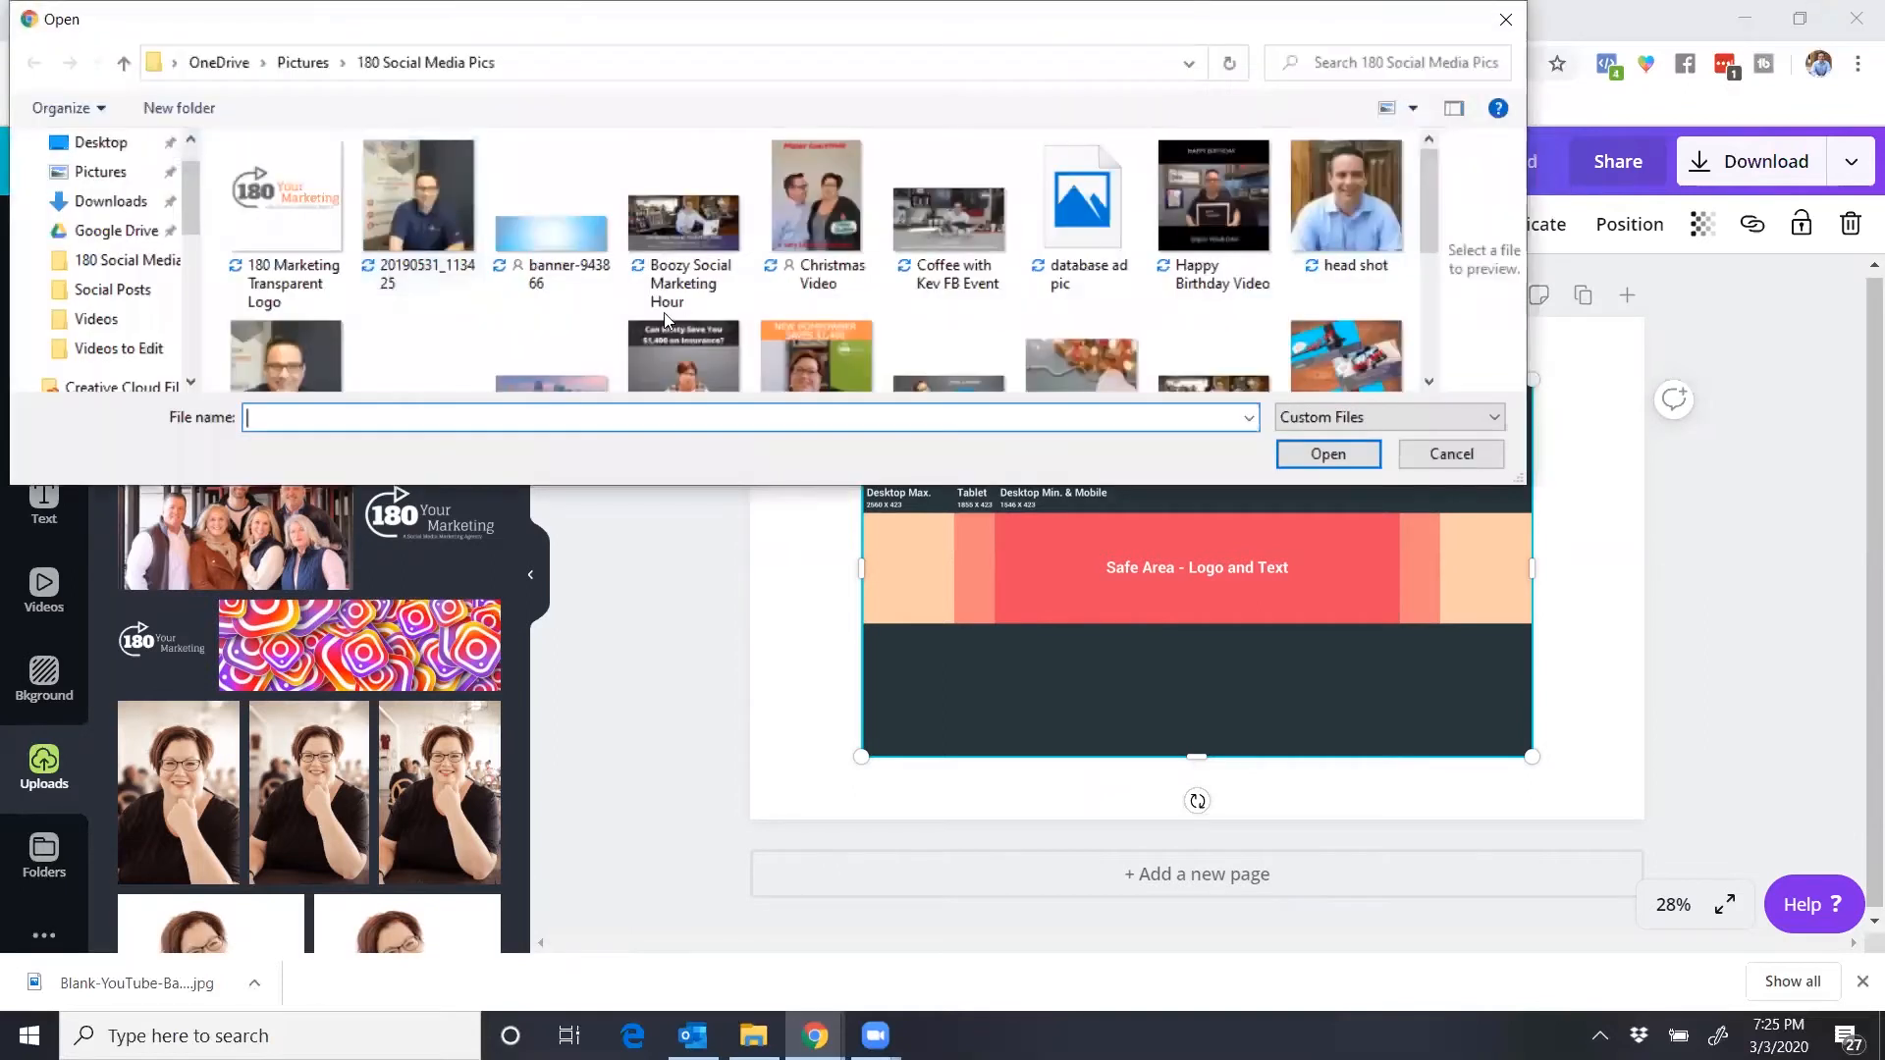
{"action": "left_click", "coordinate": [1450, 454]}
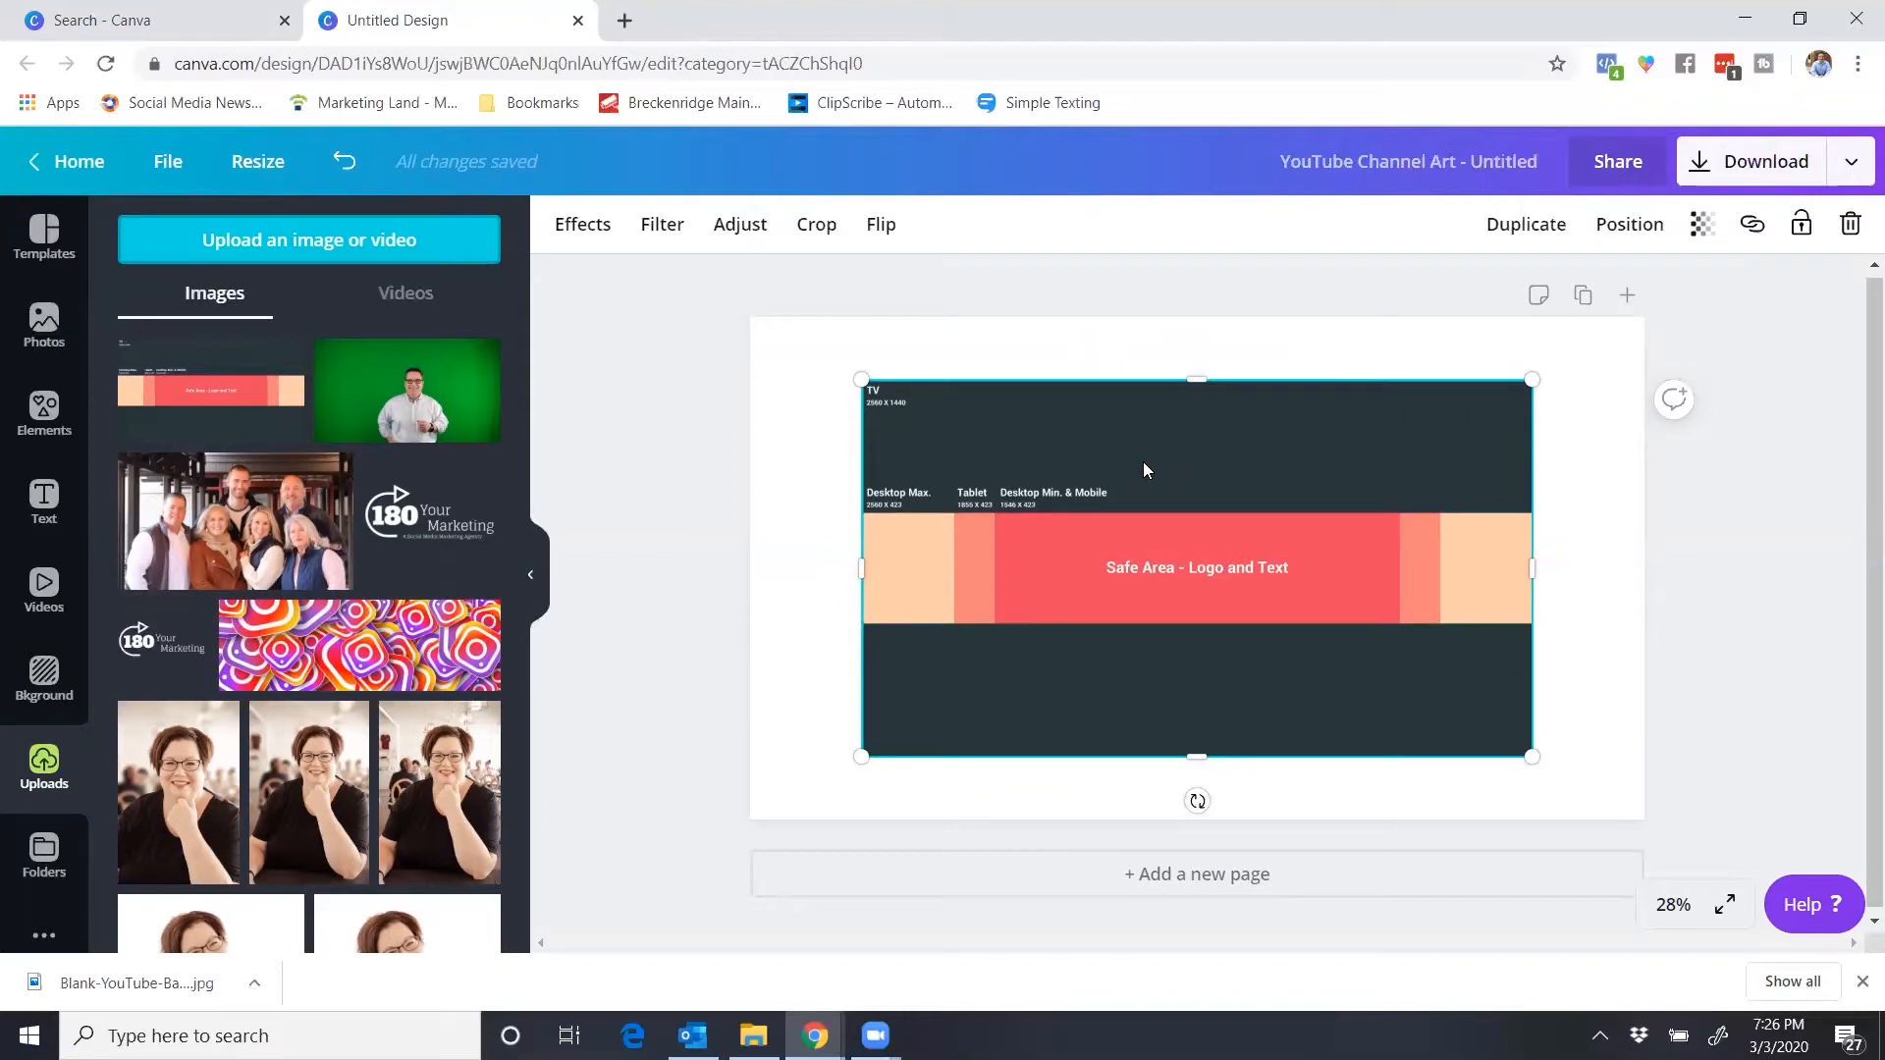
- Align the banner template image with the page's upper-left corner and enlarge it to fill the whole page
{"action": "left_click_drag", "start_coordinate": [1110, 455], "coordinate": [1034, 403]}
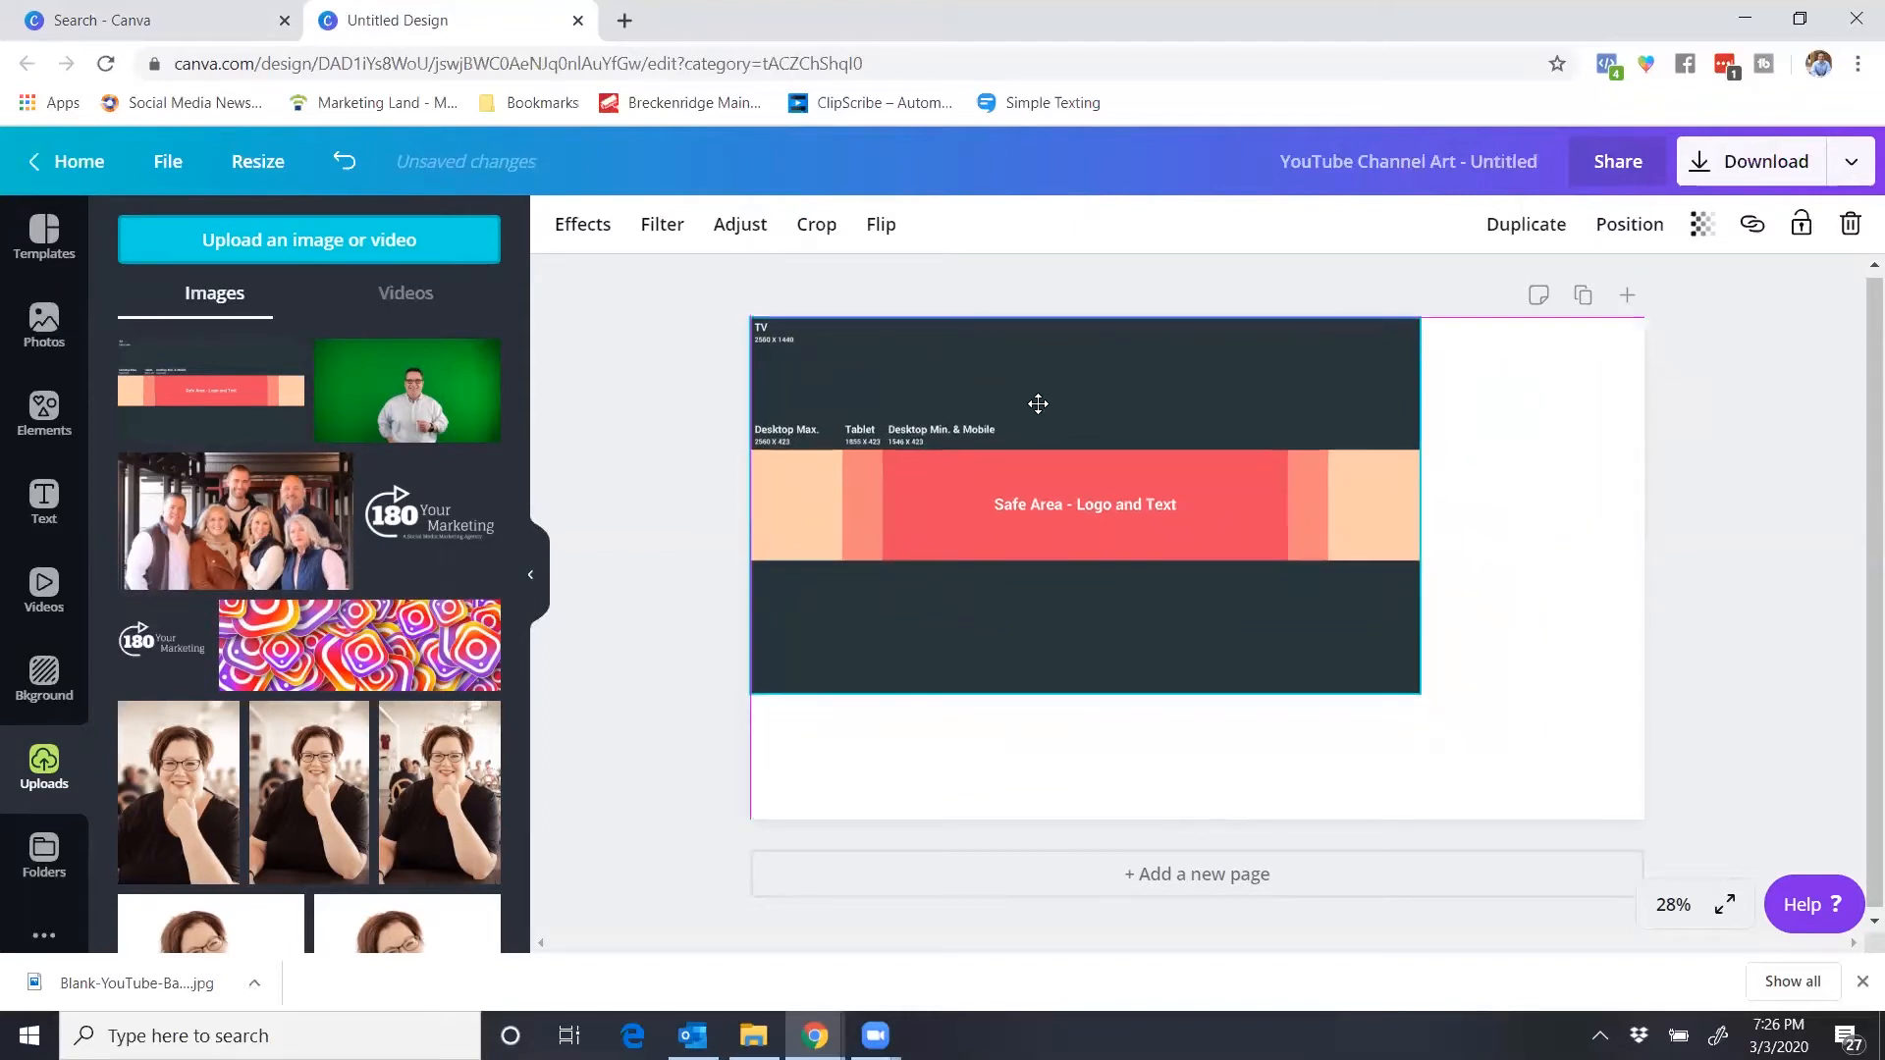
{"action": "left_click_drag", "start_coordinate": [1422, 693], "coordinate": [1653, 774]}
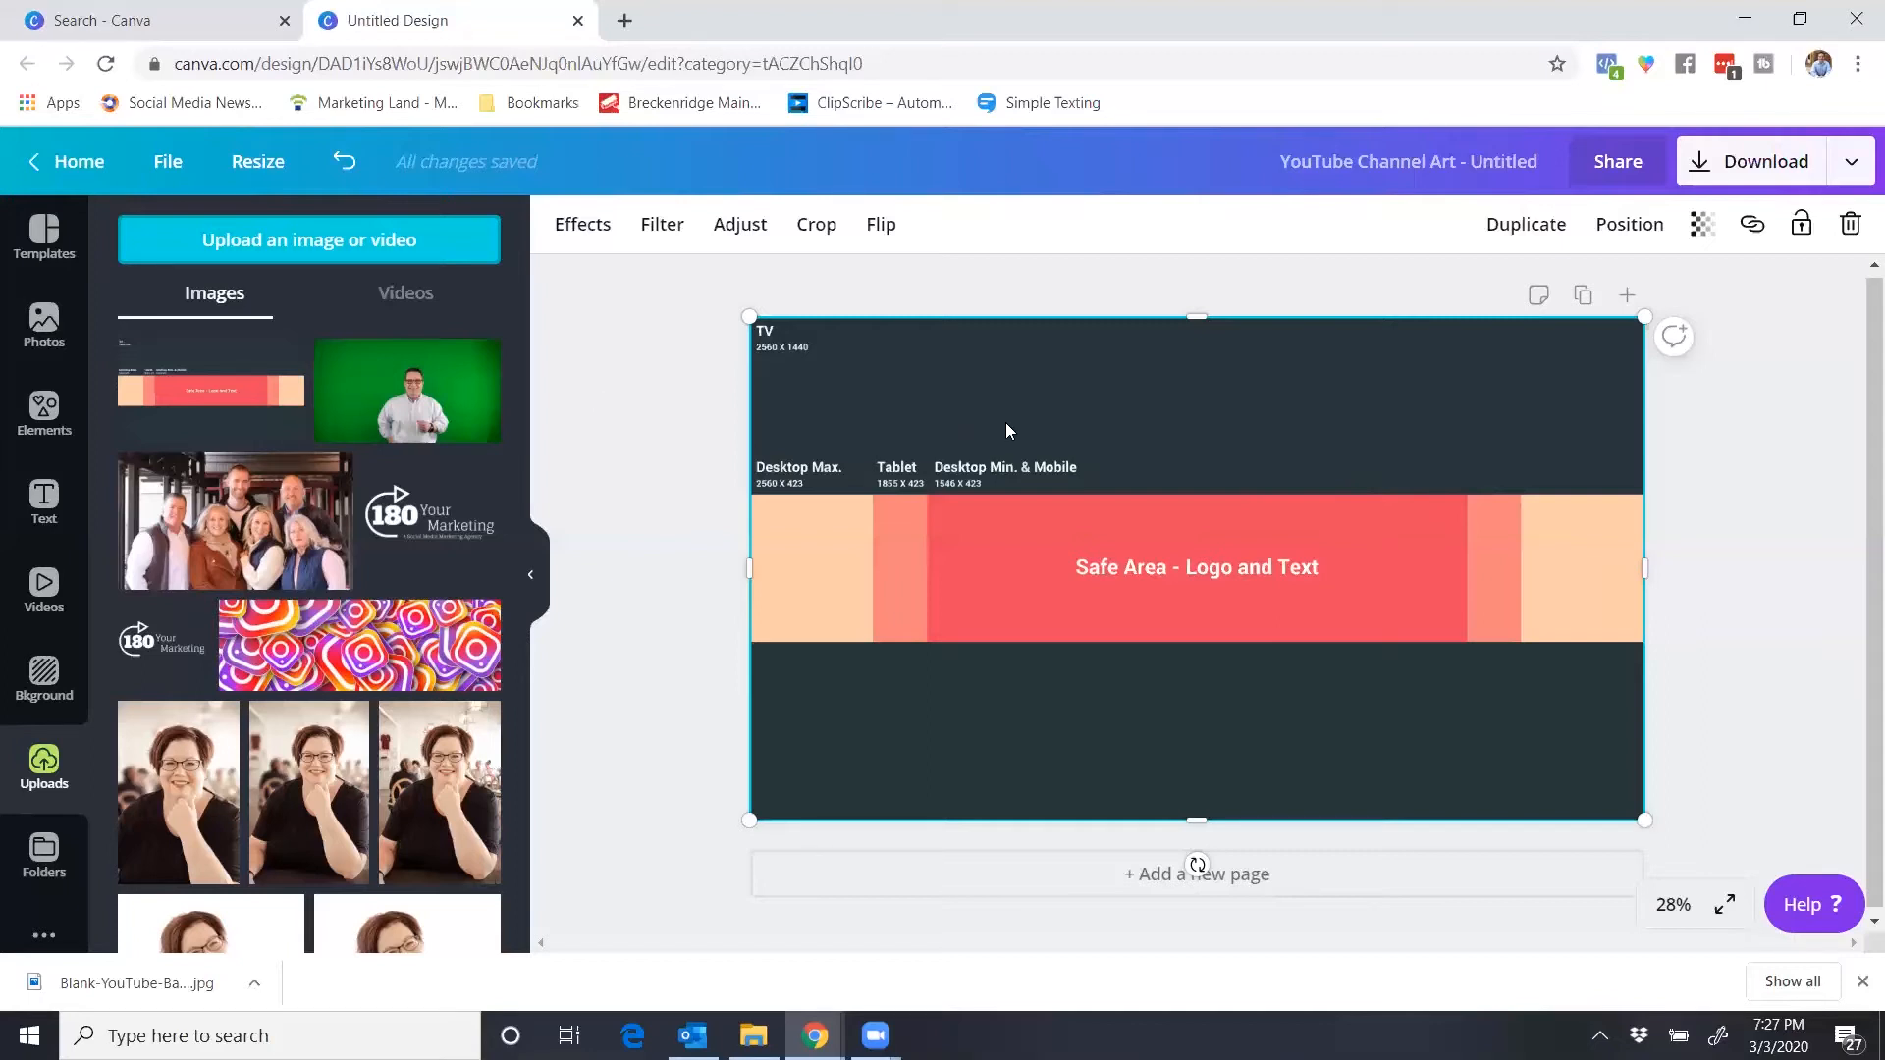
- Add a square shape over the template image and stretch it to 2,560 wide and the full page height
{"action": "left_click", "coordinate": [43, 403]}
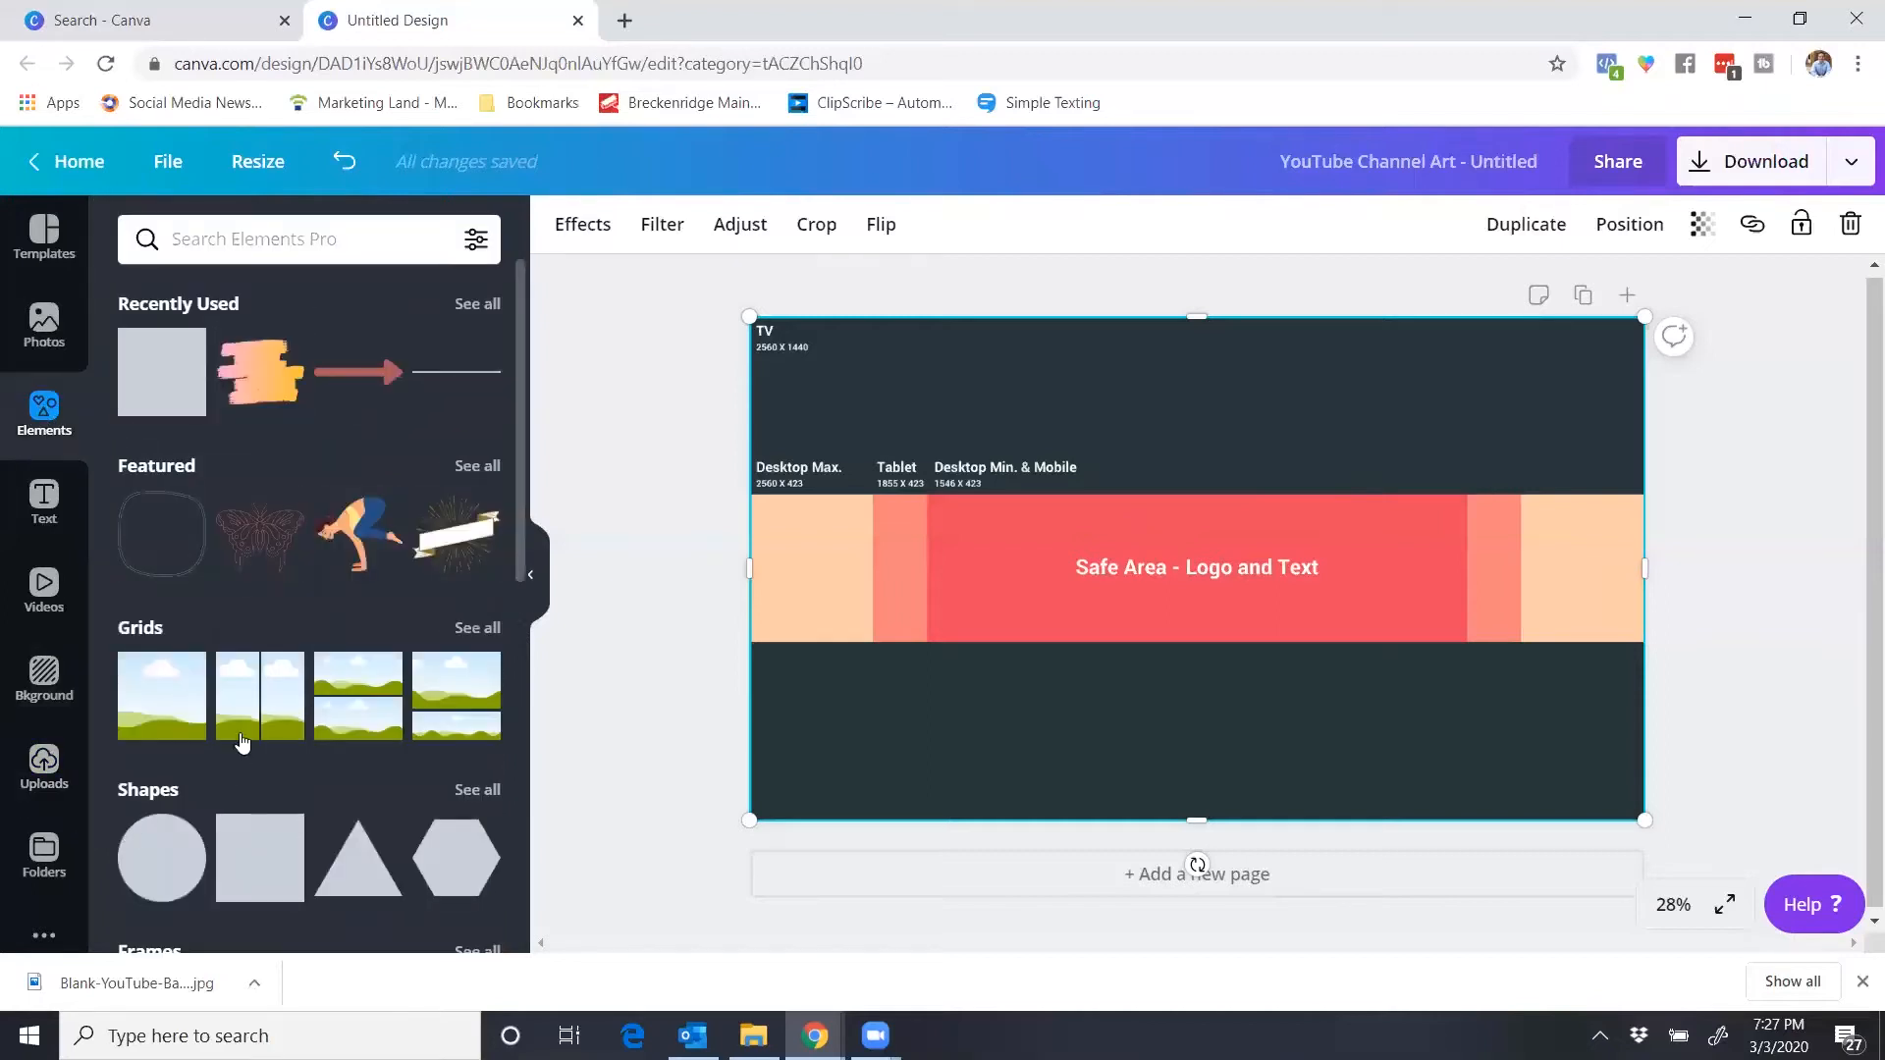
{"action": "scroll", "coordinate": [286, 569], "scroll_direction": "down", "scroll_amount": 3}
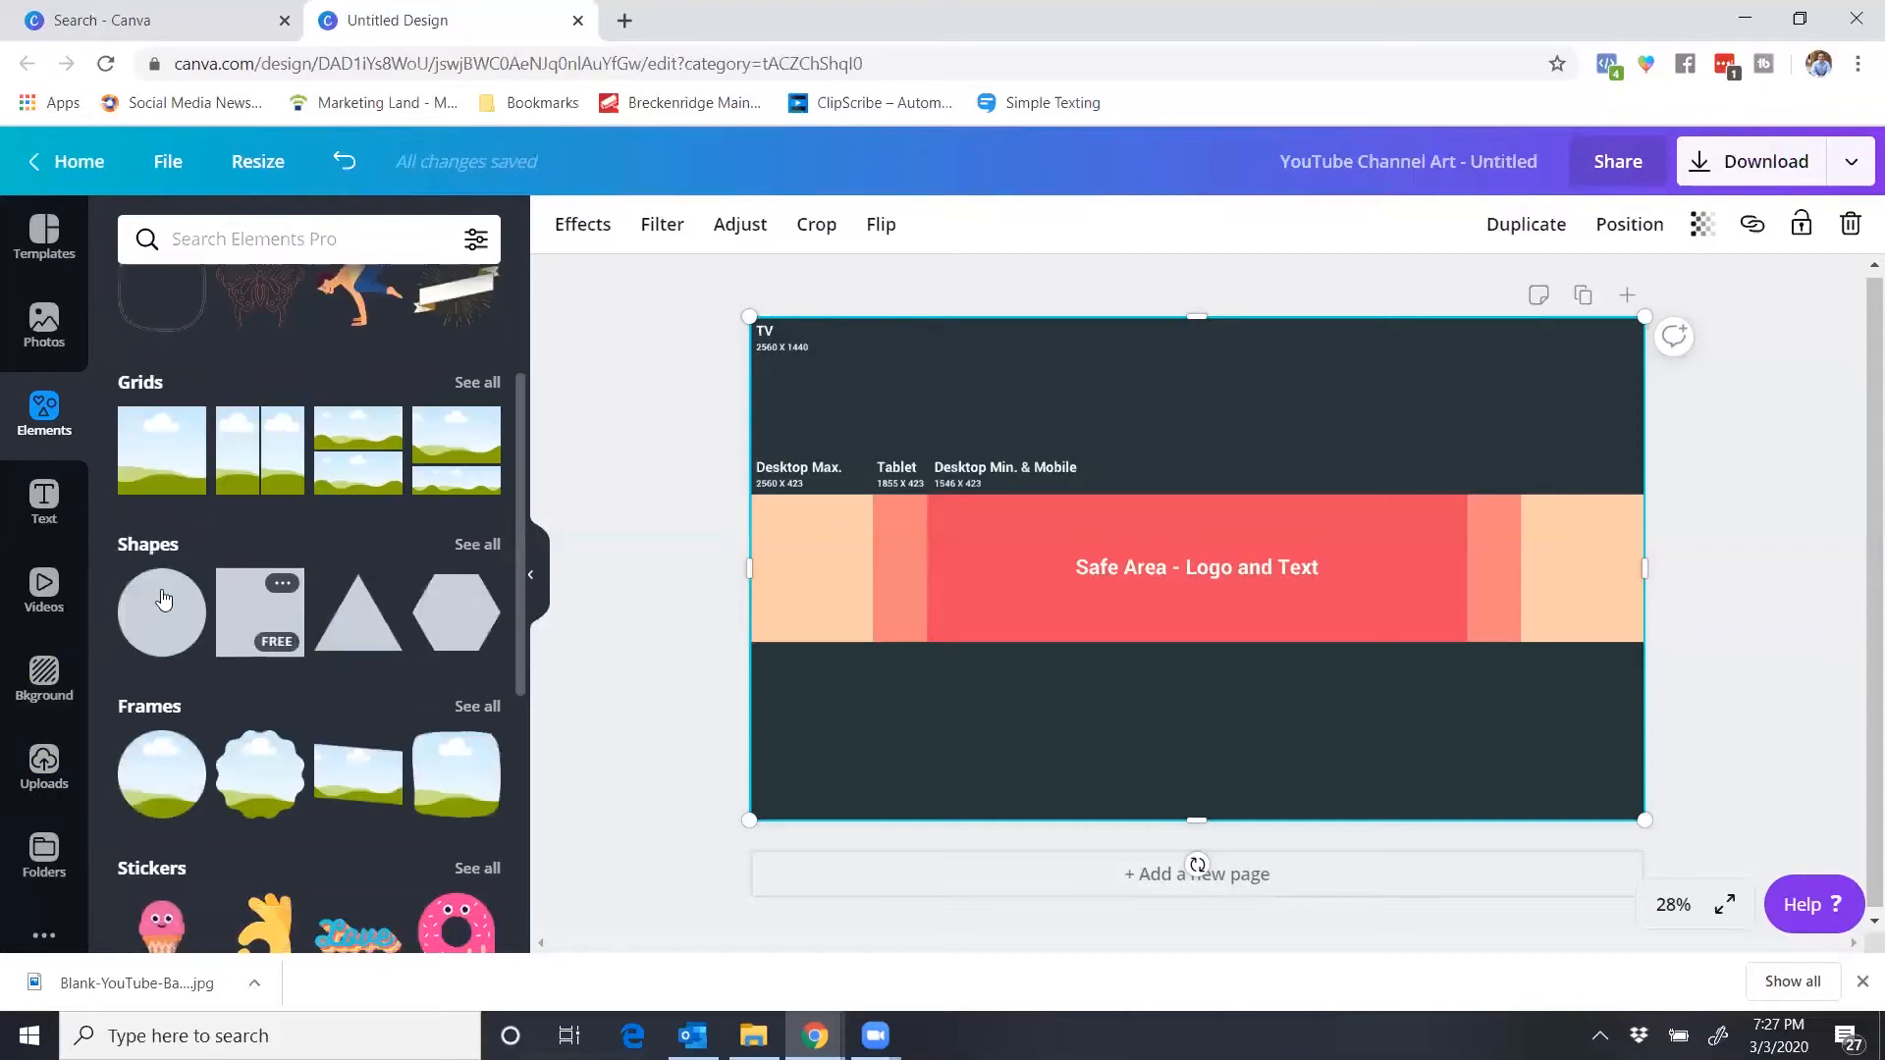
{"action": "left_click", "coordinate": [277, 609]}
{"action": "left_click_drag", "start_coordinate": [1092, 558], "coordinate": [849, 516]}
{"action": "left_click_drag", "start_coordinate": [1153, 518], "coordinate": [1645, 518]}
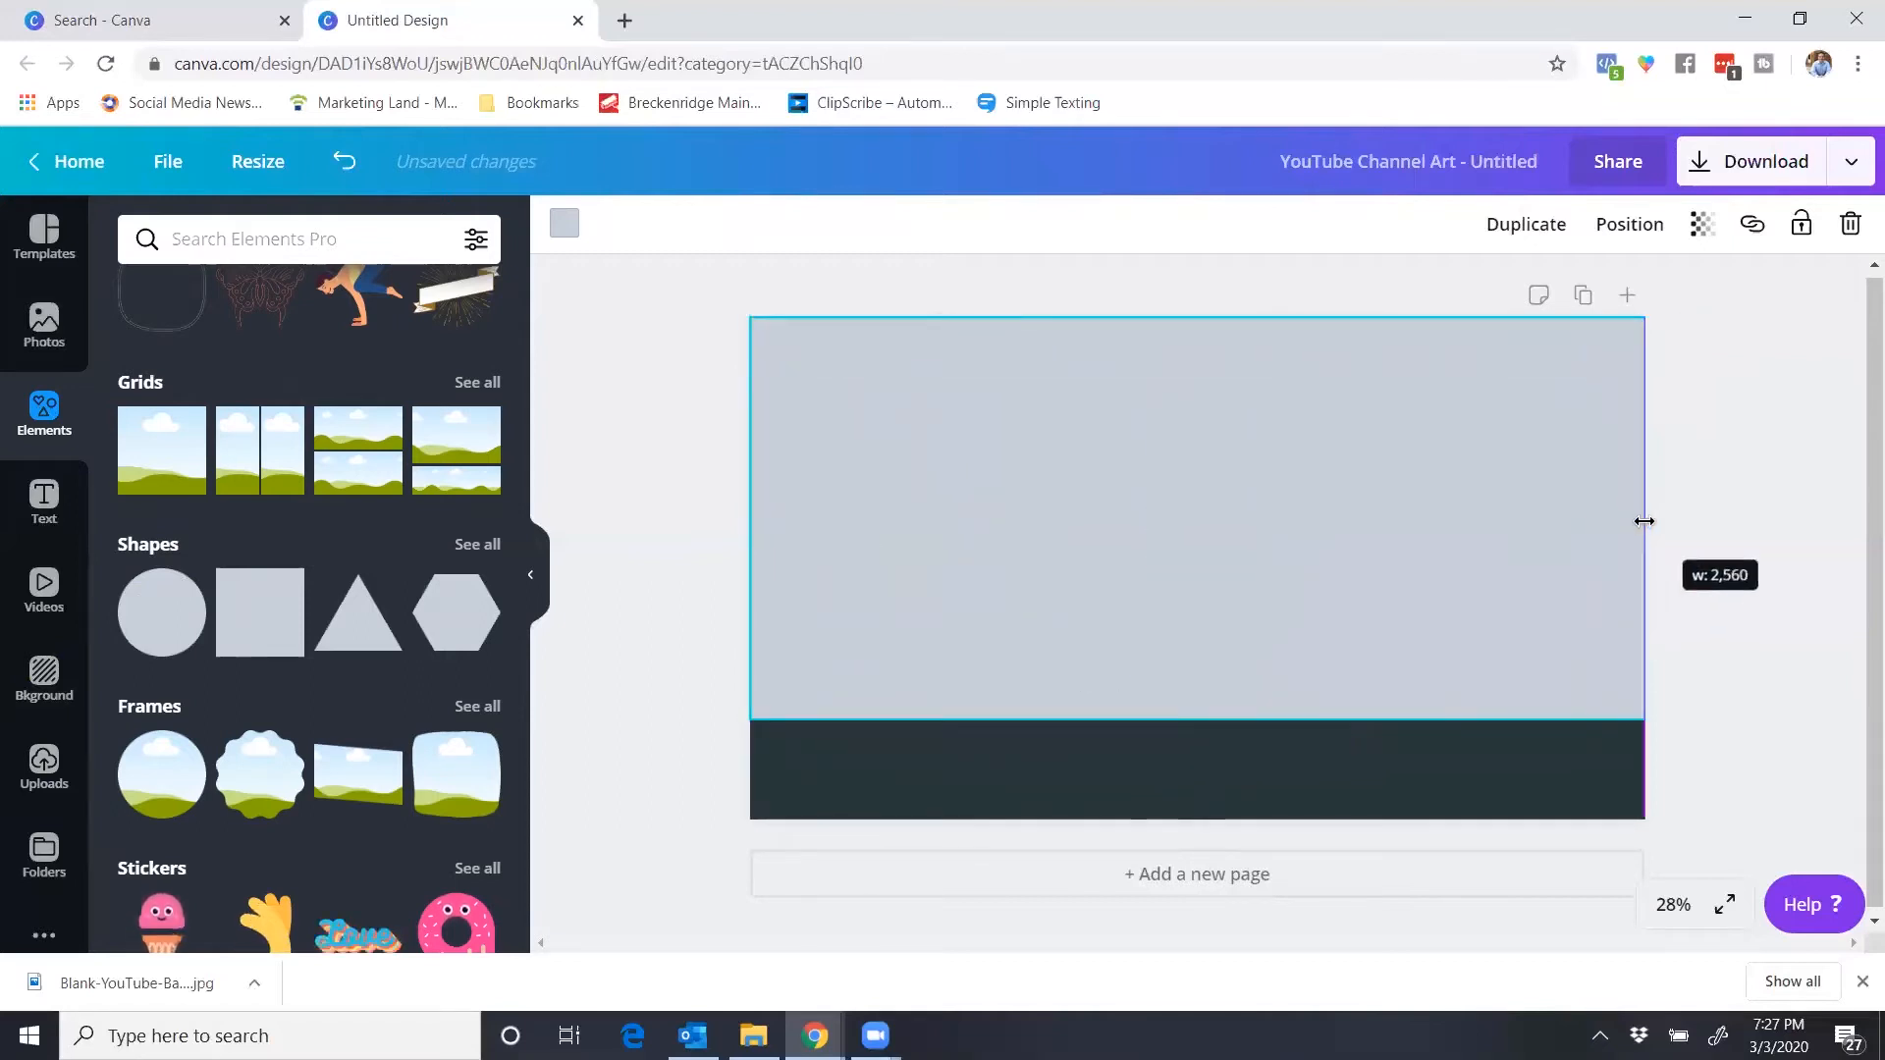
{"action": "left_click_drag", "start_coordinate": [1197, 731], "coordinate": [1233, 808]}
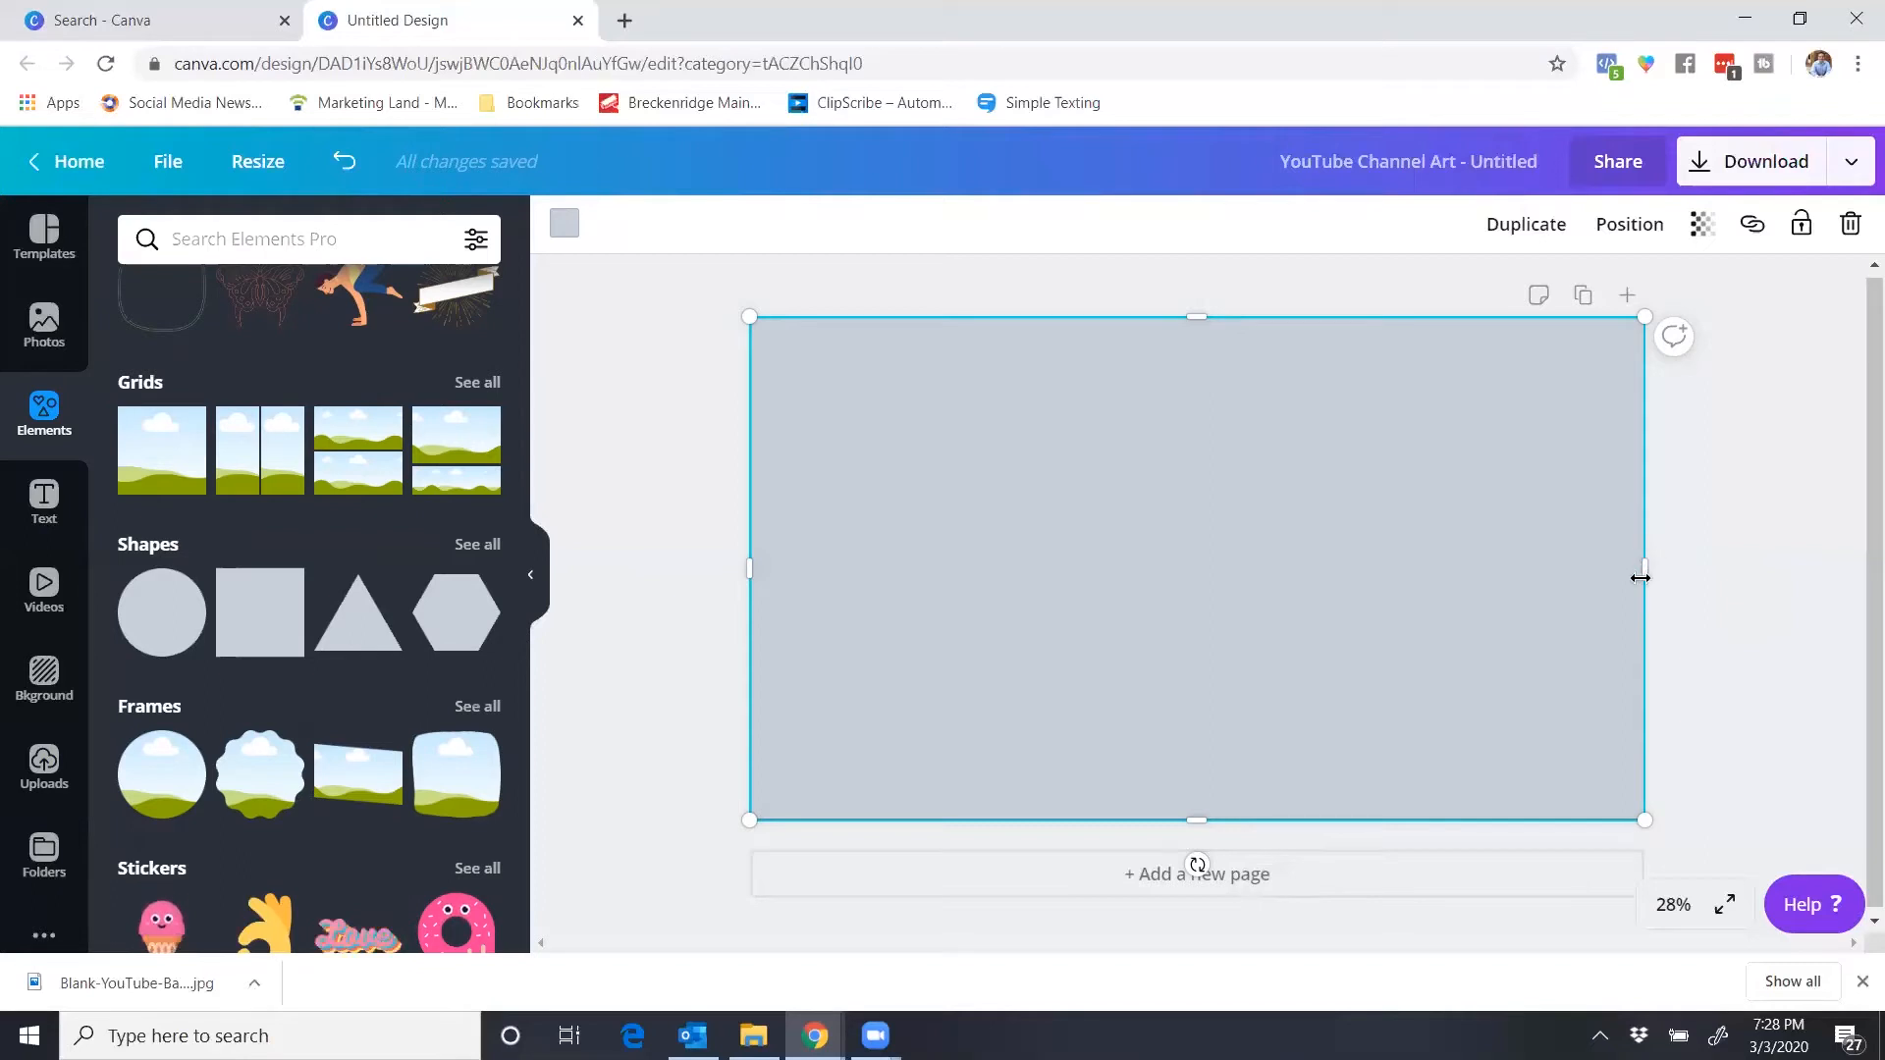
- Narrow the grey rectangle to expose the banner template image underneath, and lock that image in place
{"action": "left_click_drag", "start_coordinate": [1640, 576], "coordinate": [1282, 581]}
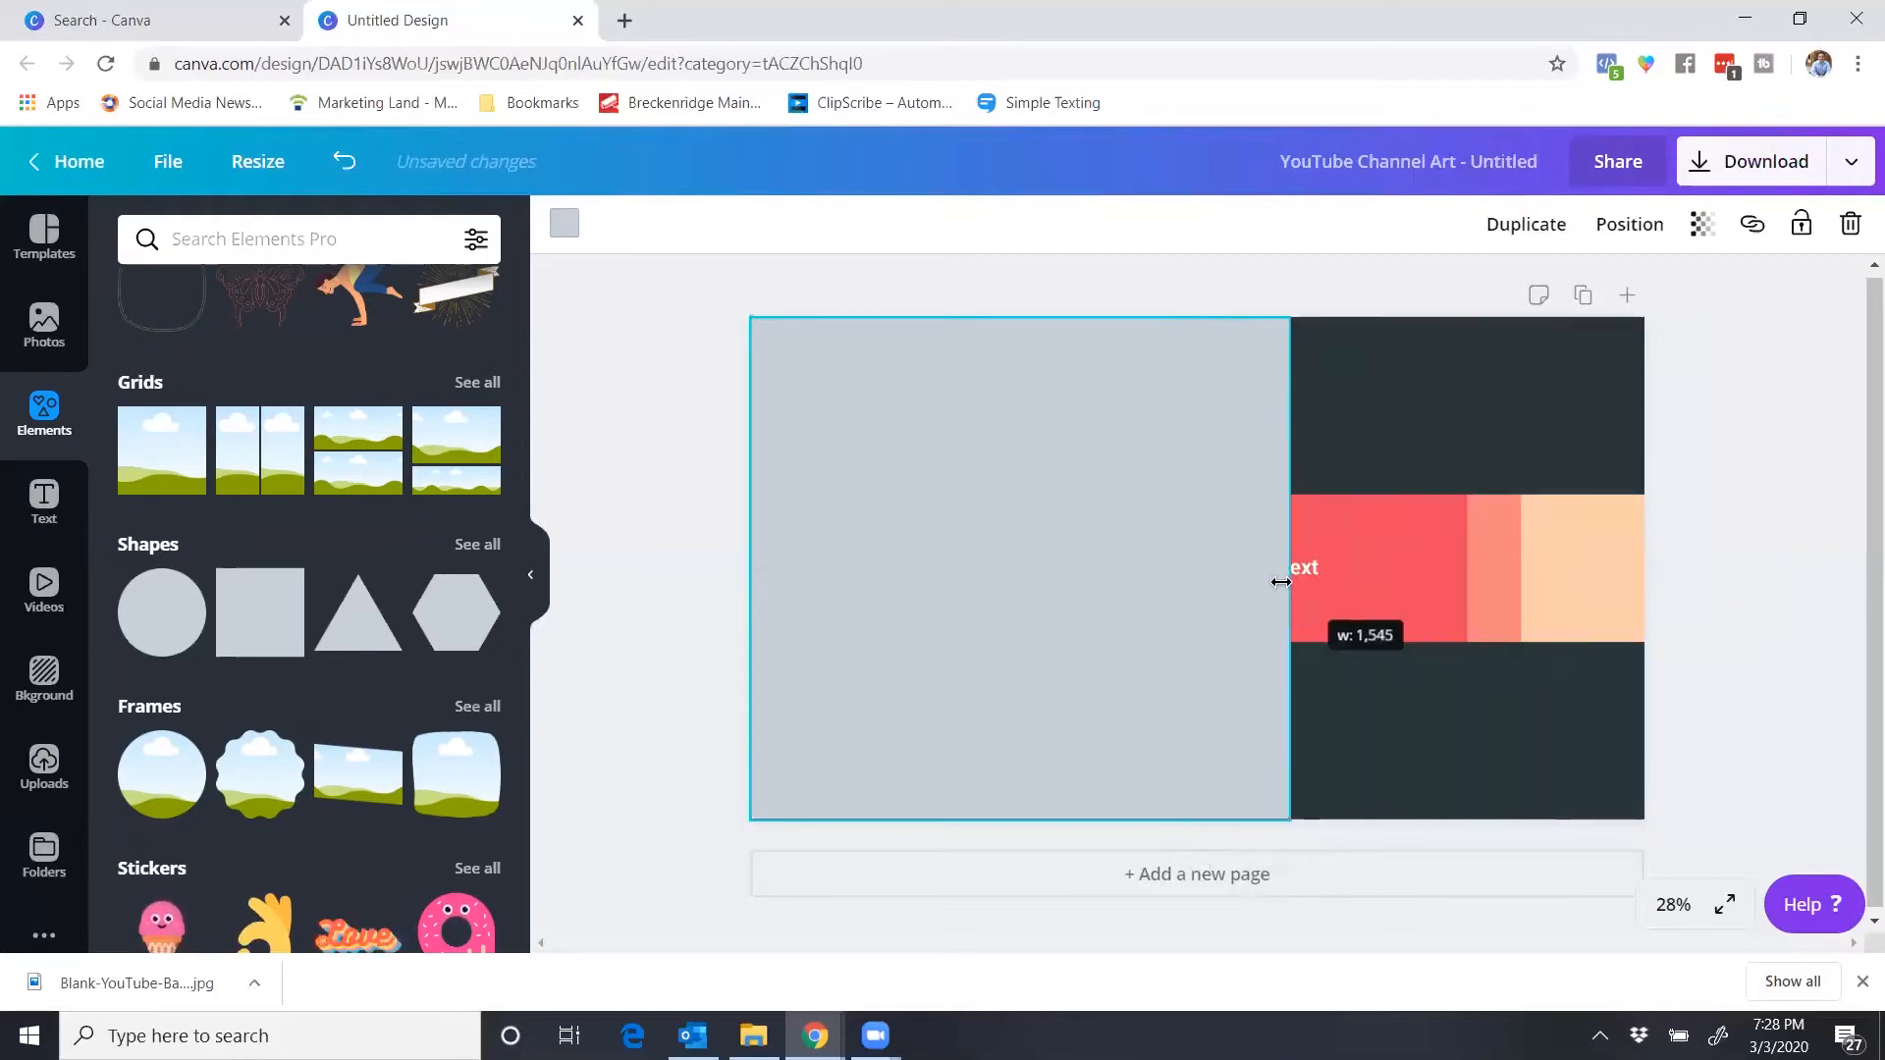
{"action": "left_click", "coordinate": [1463, 404]}
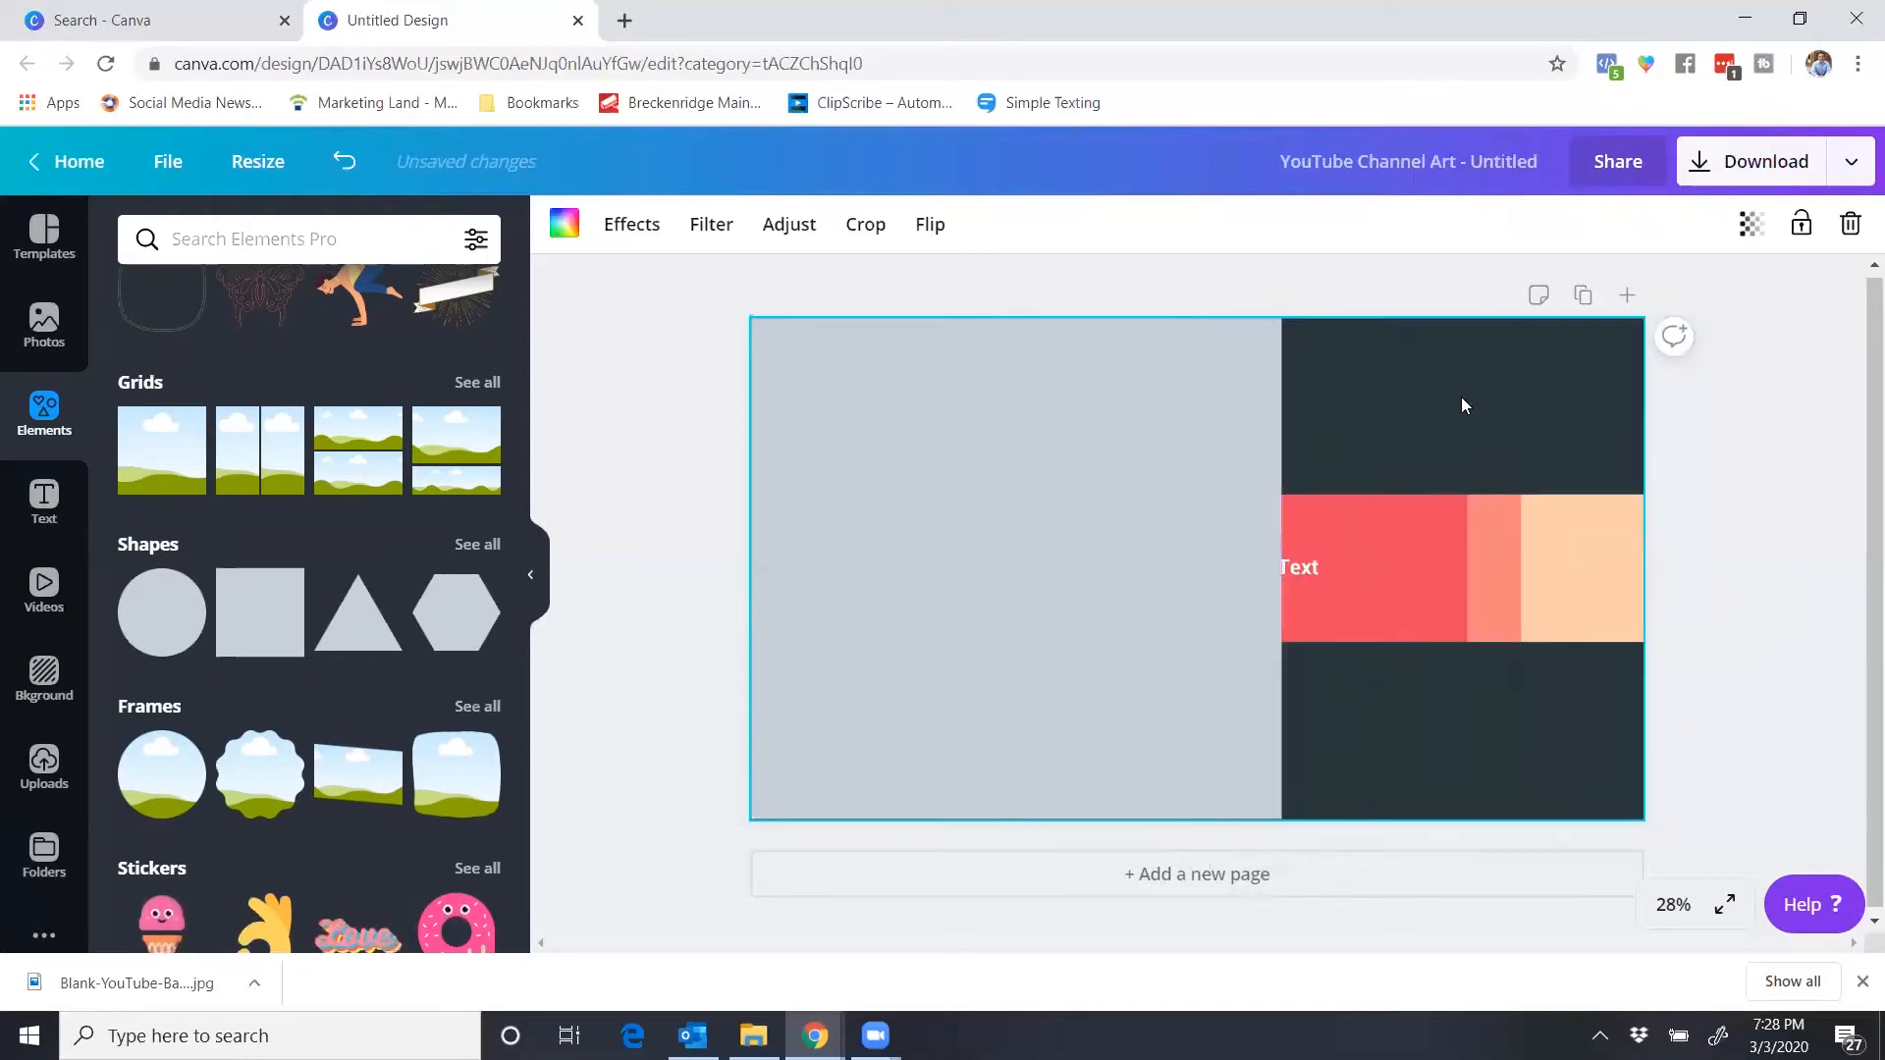
{"action": "left_click", "coordinate": [1802, 226]}
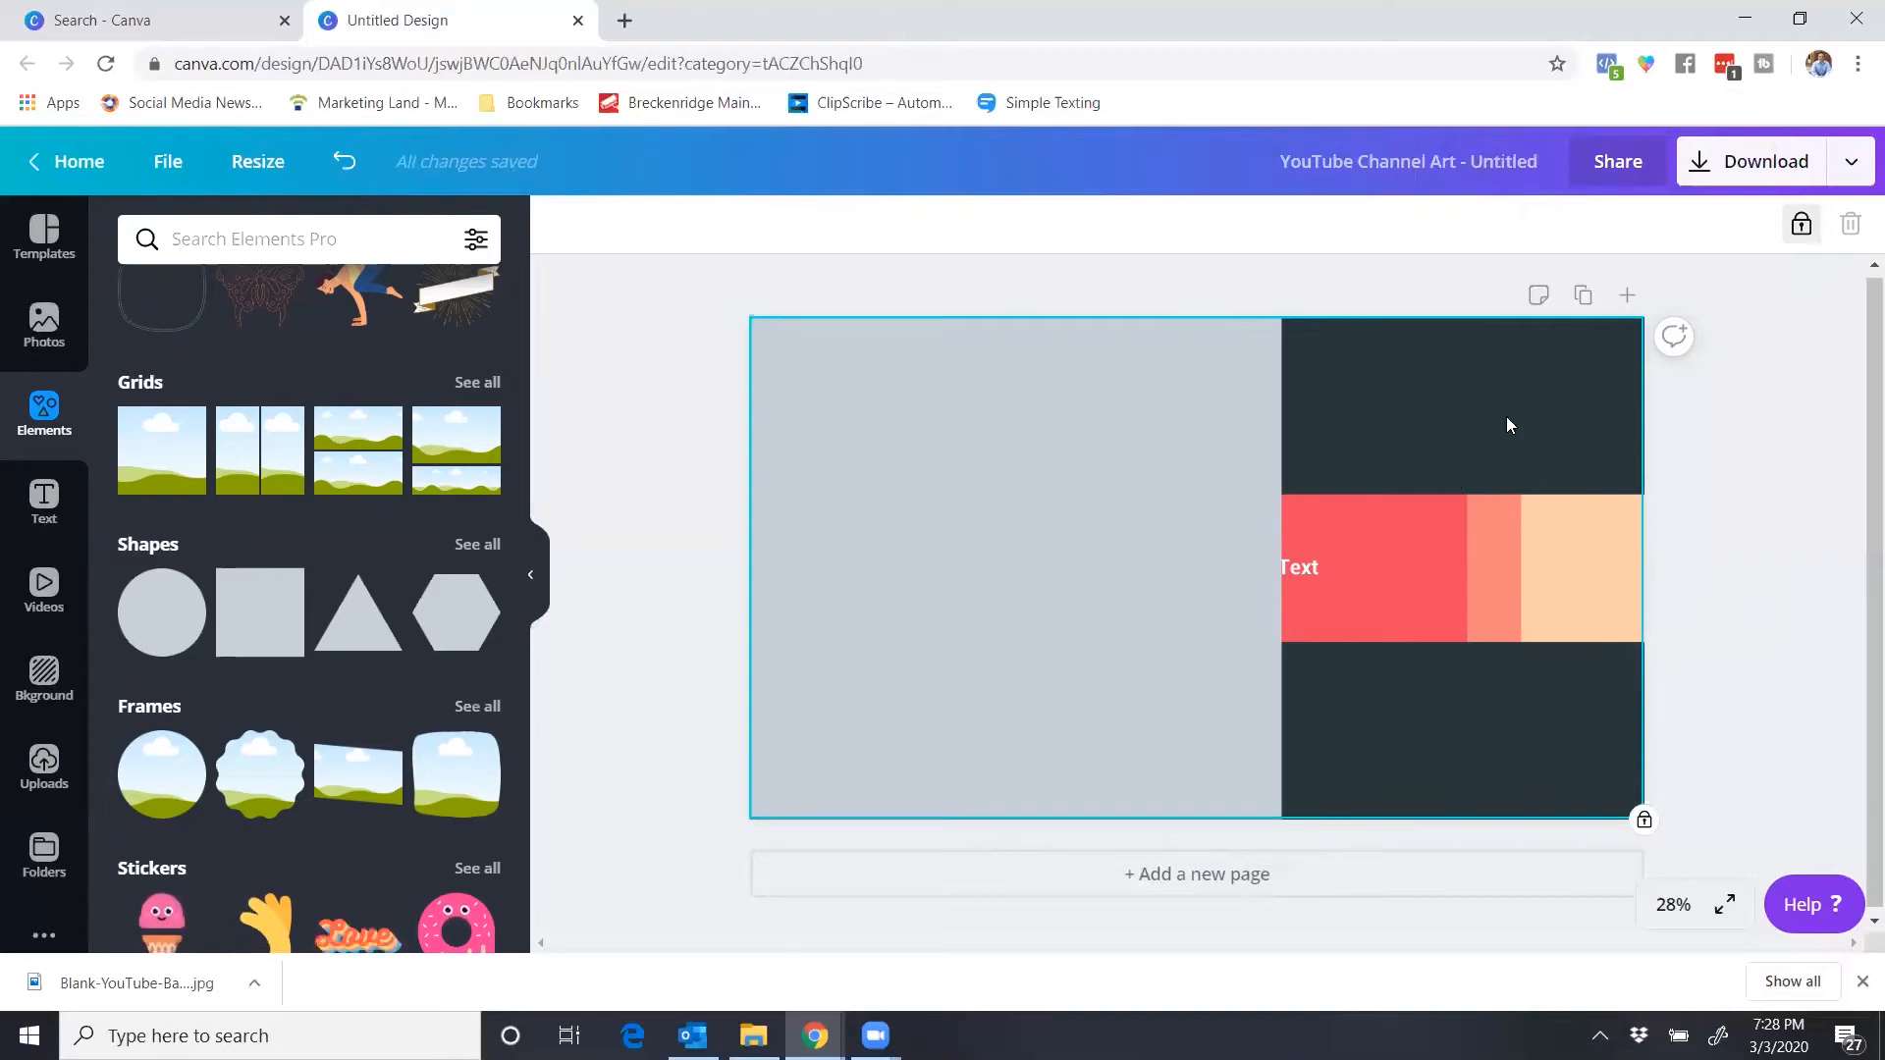
- Widen the grey rectangle back to the full page width and set its transparency to 79
{"action": "left_click", "coordinate": [1227, 535]}
{"action": "left_click_drag", "start_coordinate": [1284, 567], "coordinate": [1647, 558]}
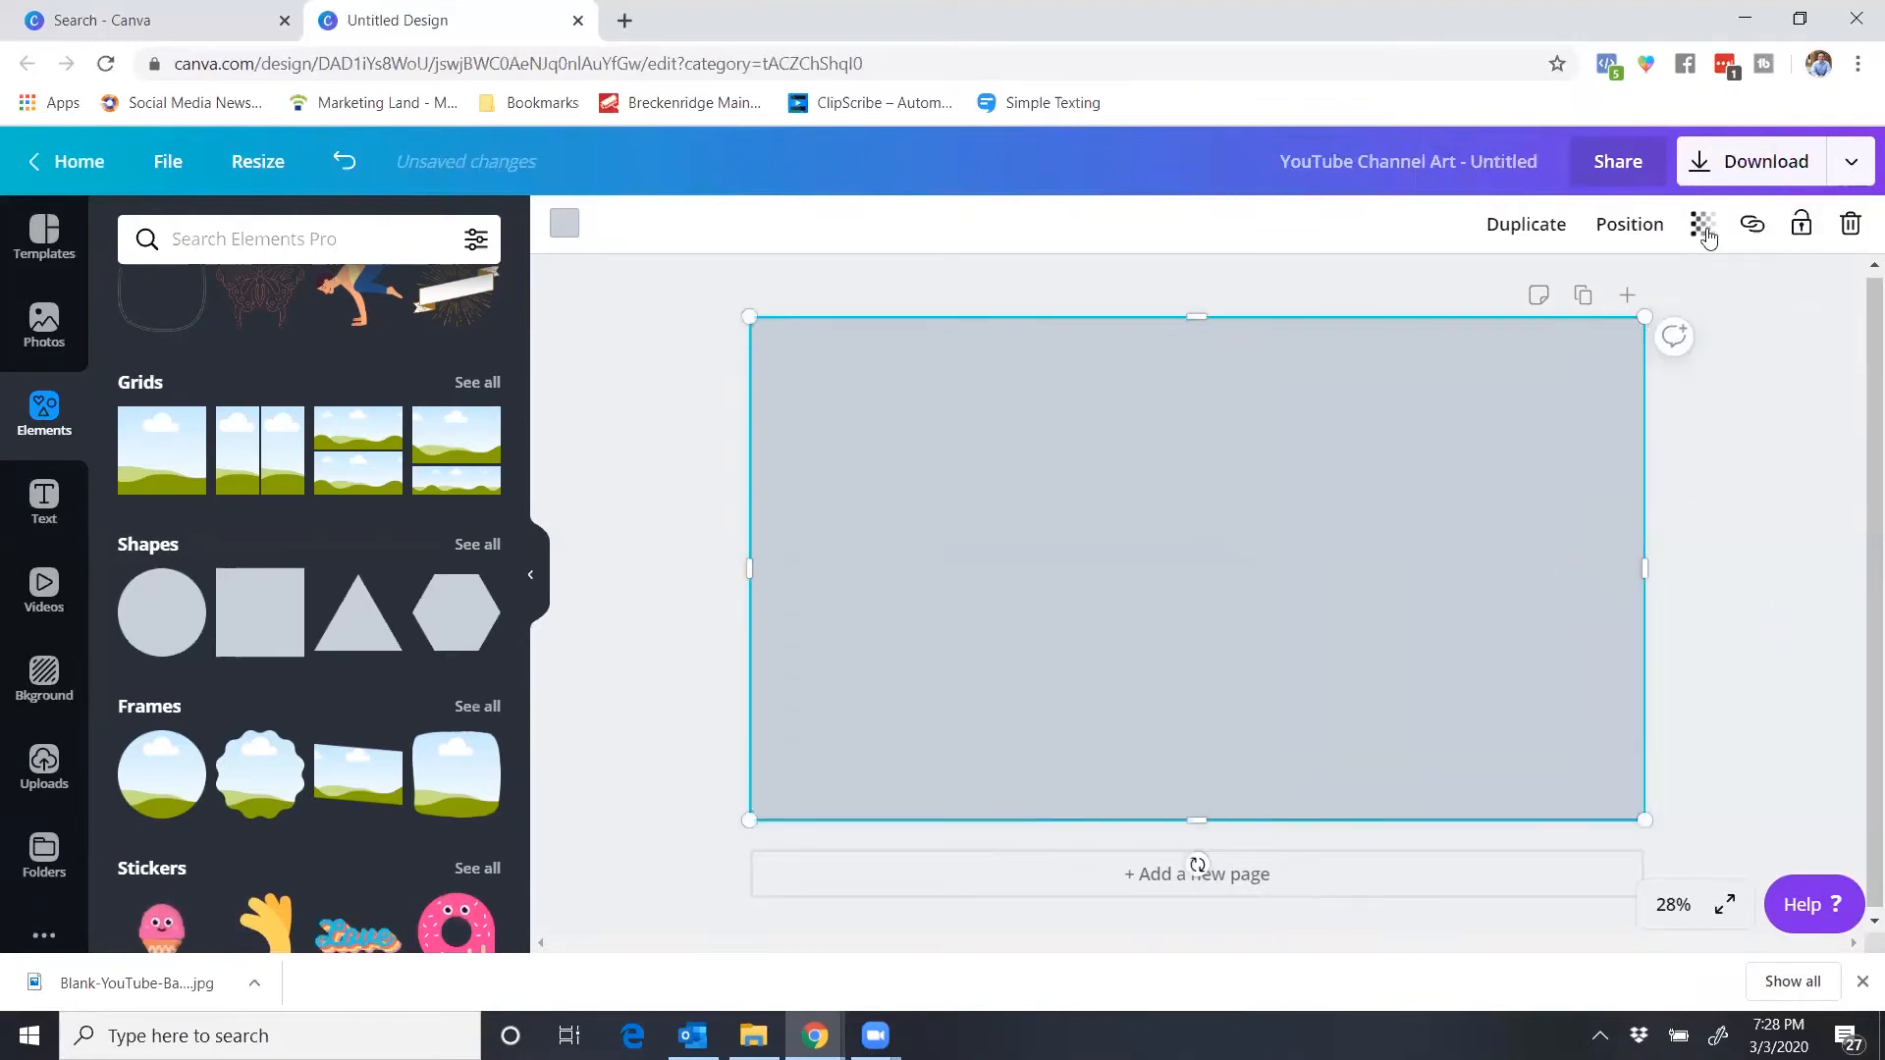
{"action": "left_click", "coordinate": [1703, 226]}
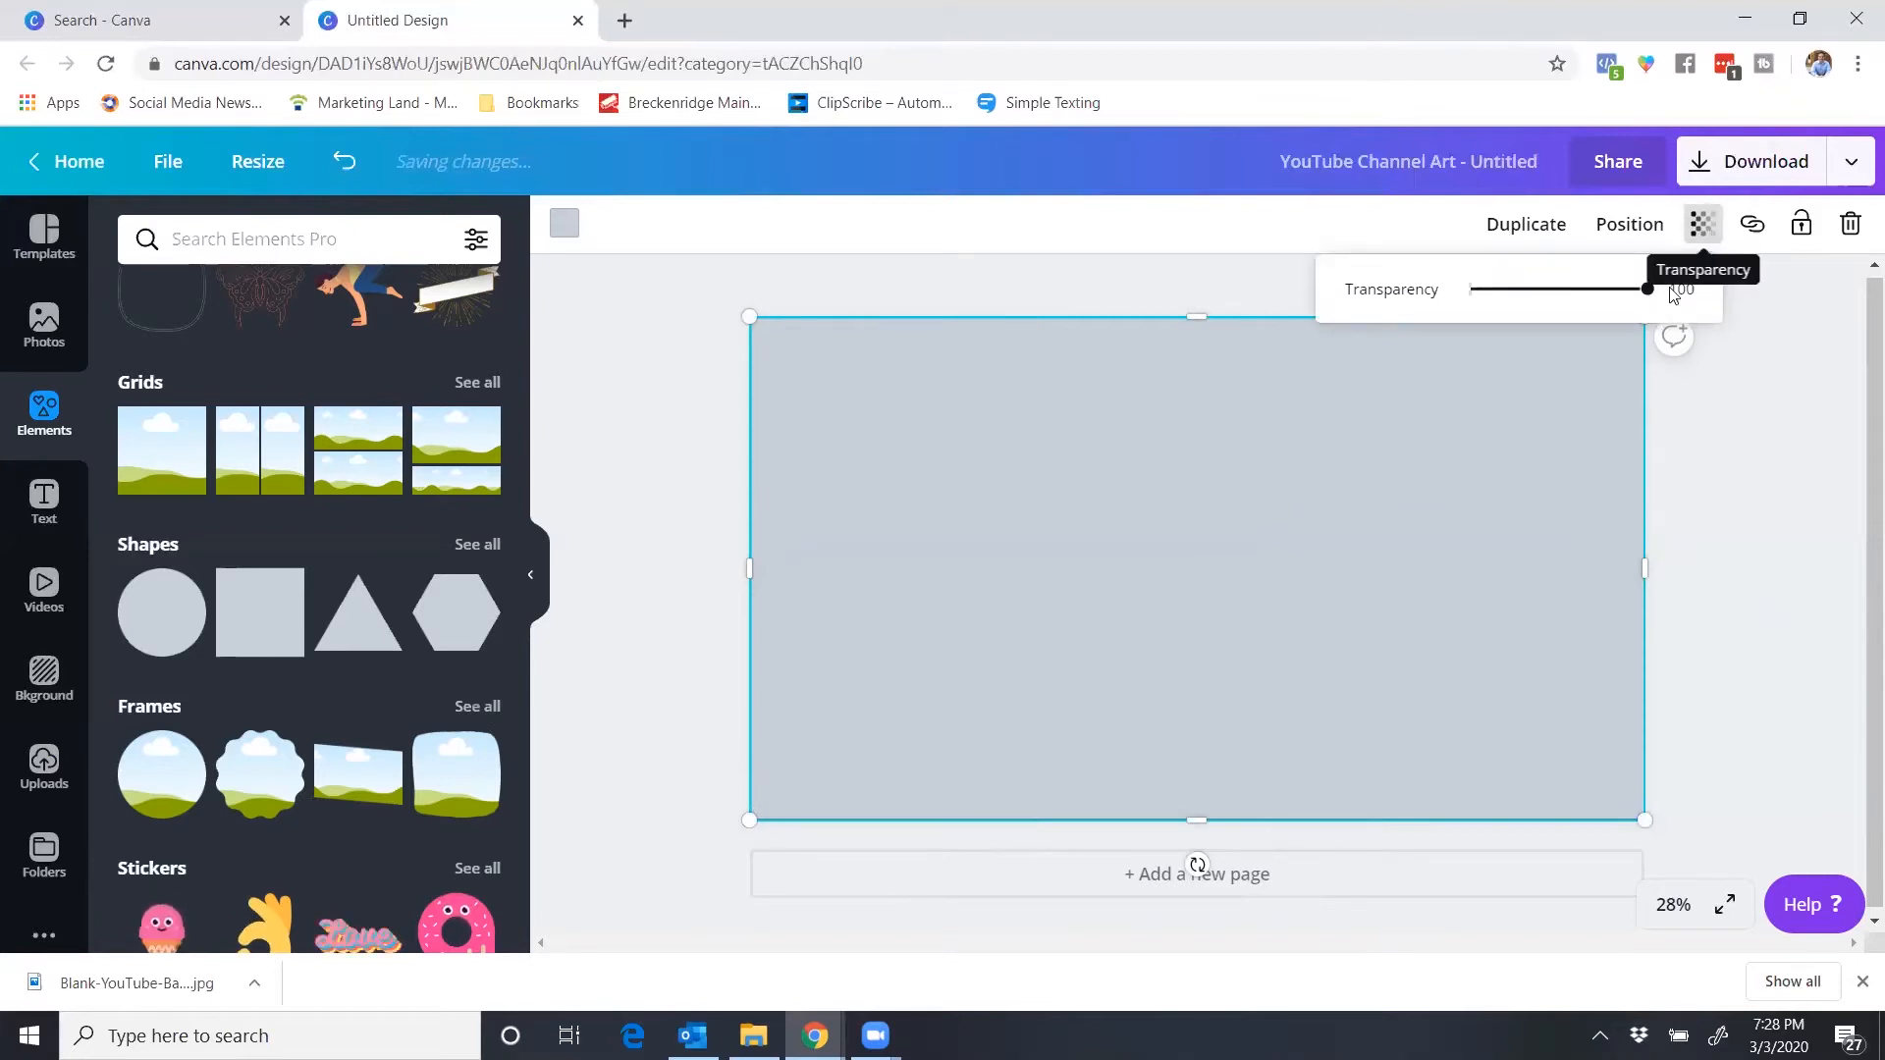
{"action": "left_click", "coordinate": [1703, 224]}
{"action": "left_click", "coordinate": [1703, 224]}
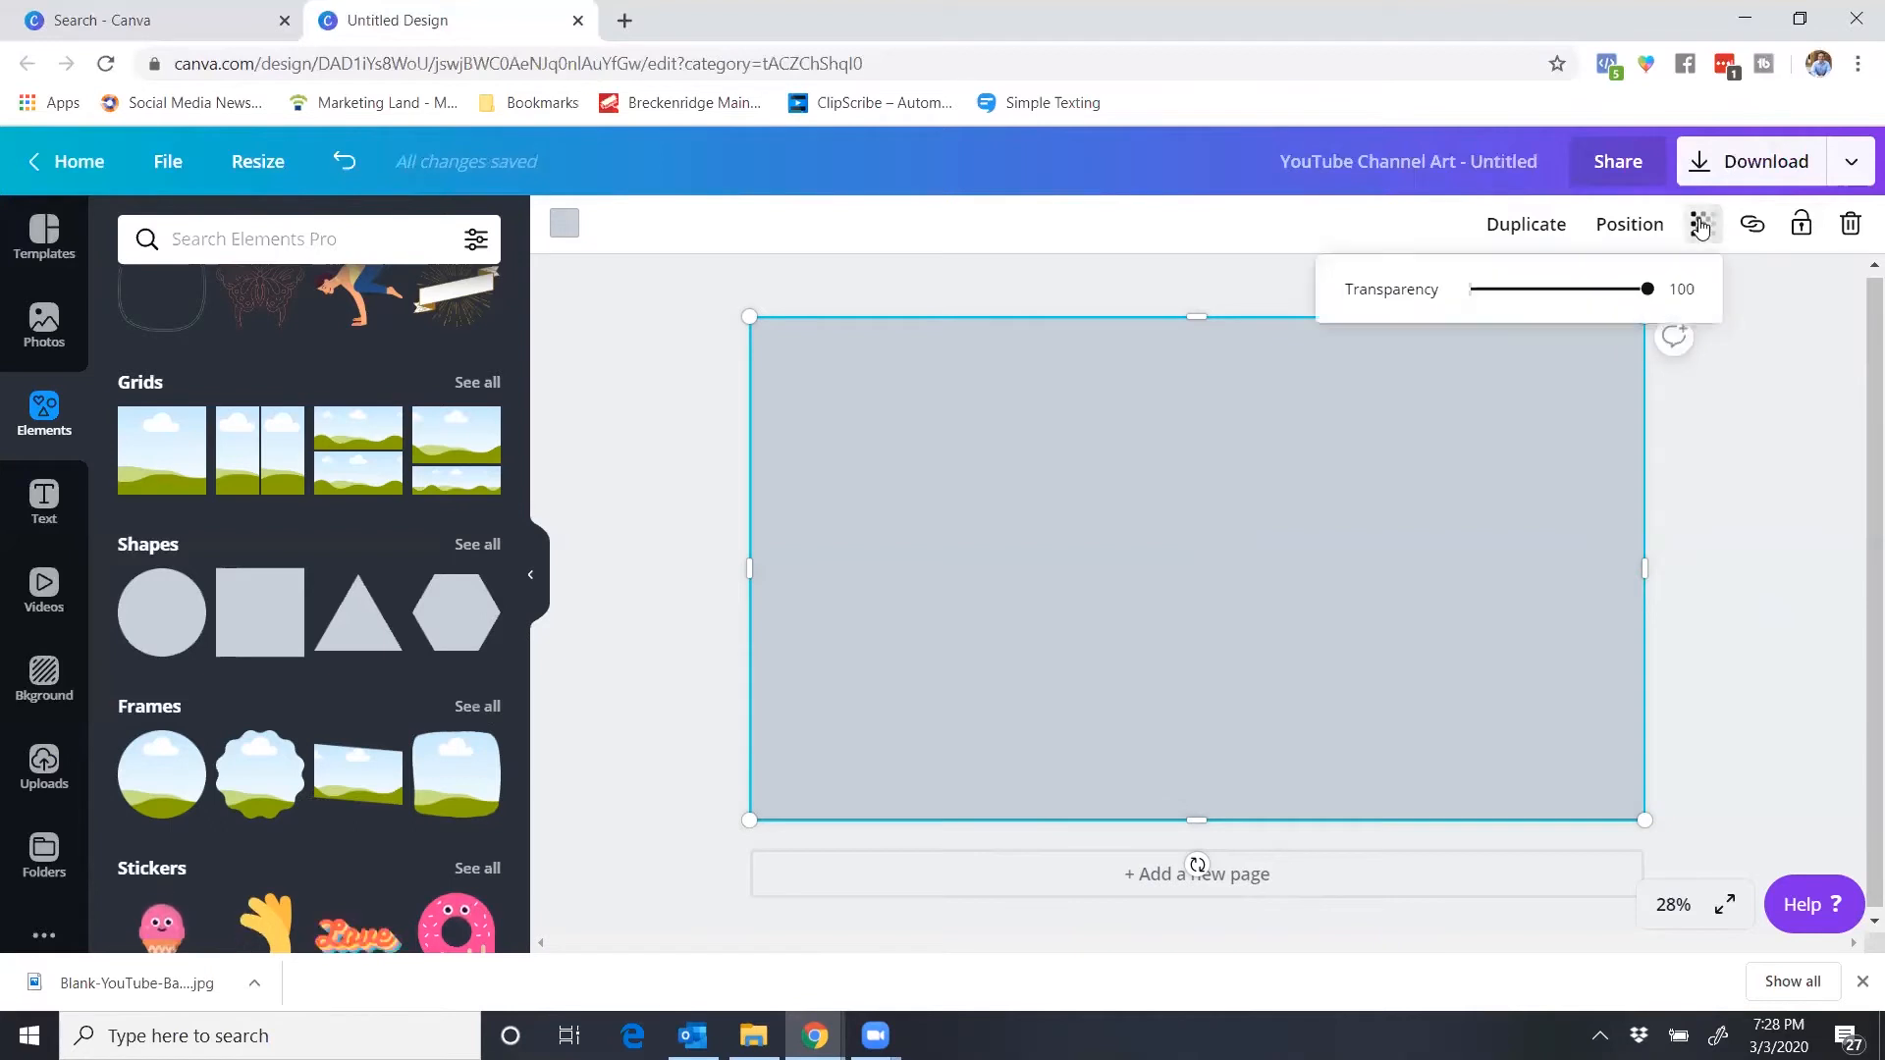
{"action": "mouse_move", "coordinate": [1649, 299]}
{"action": "left_mouse_down"}
{"action": "mouse_move", "coordinate": [1592, 304]}
{"action": "mouse_move", "coordinate": [1615, 302]}
{"action": "left_mouse_up"}
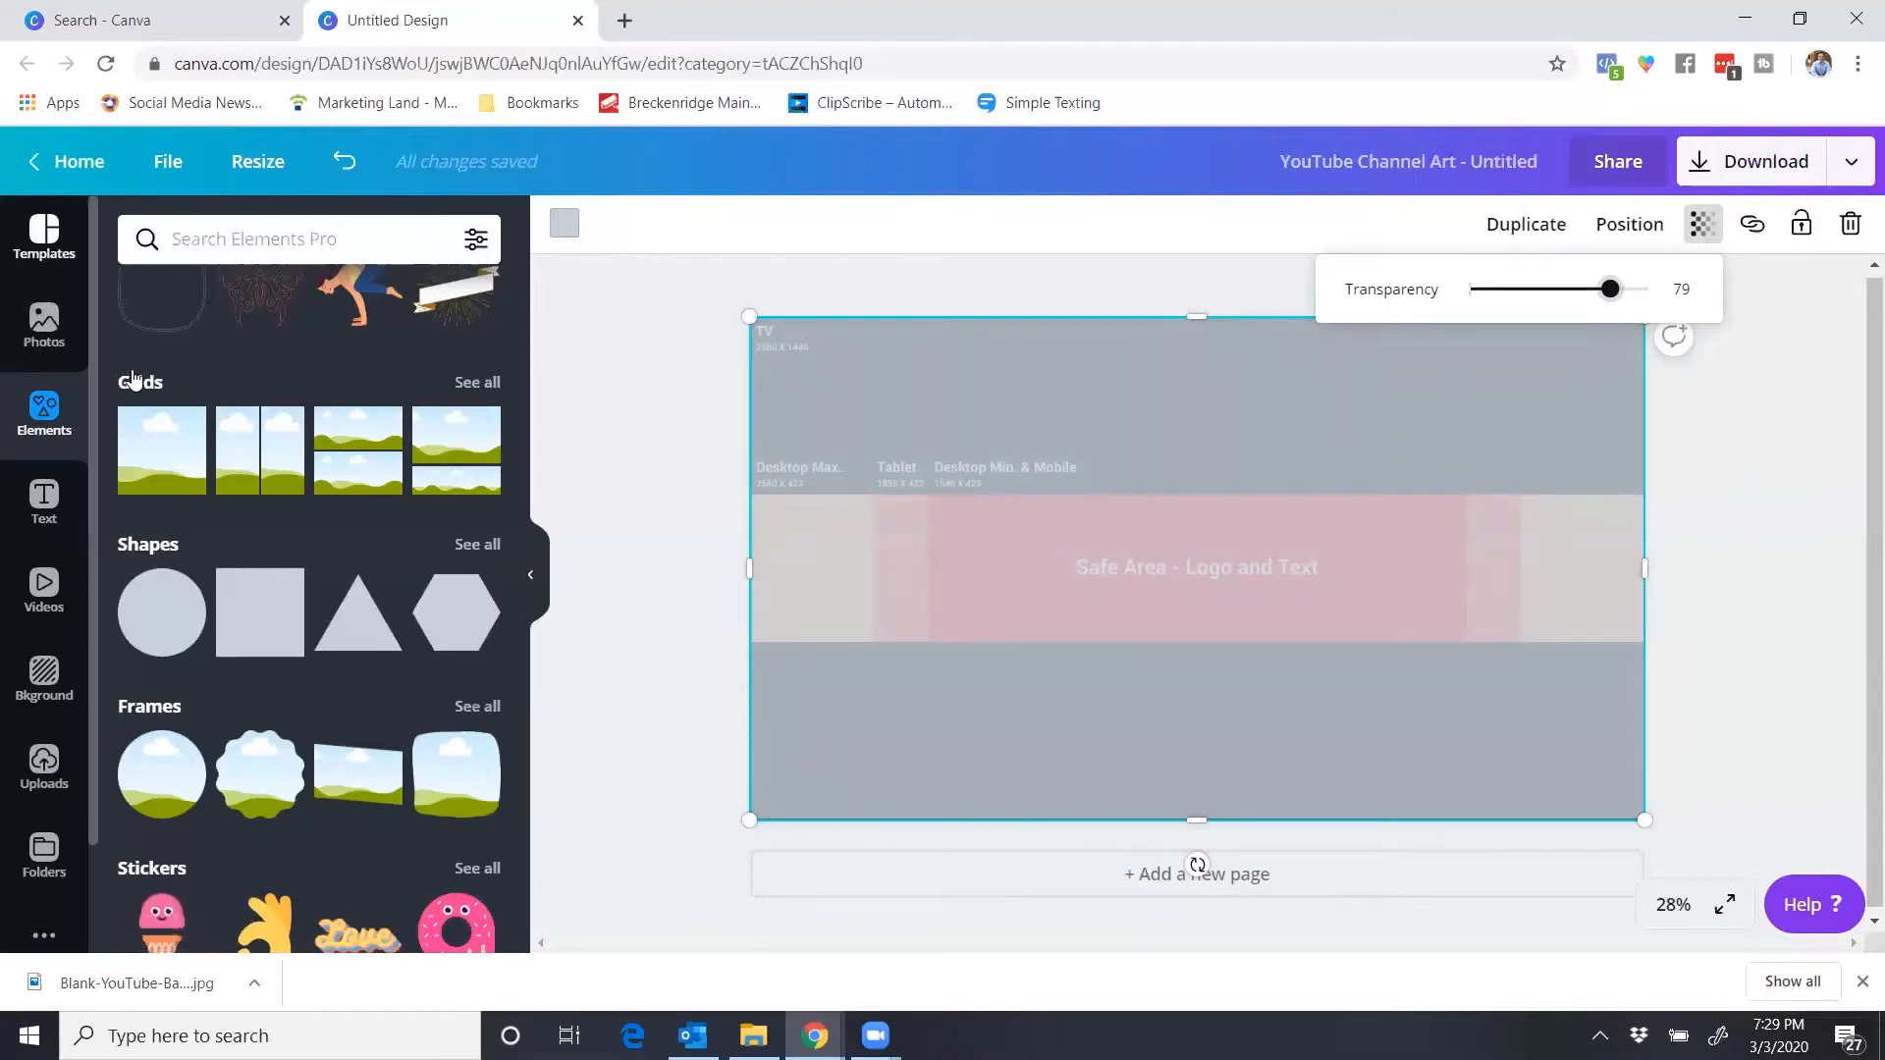
- Search the stock photos for "kansas city", try the skyline photo with the horseback statue over the banner, and undo its placement
{"action": "left_click", "coordinate": [44, 324]}
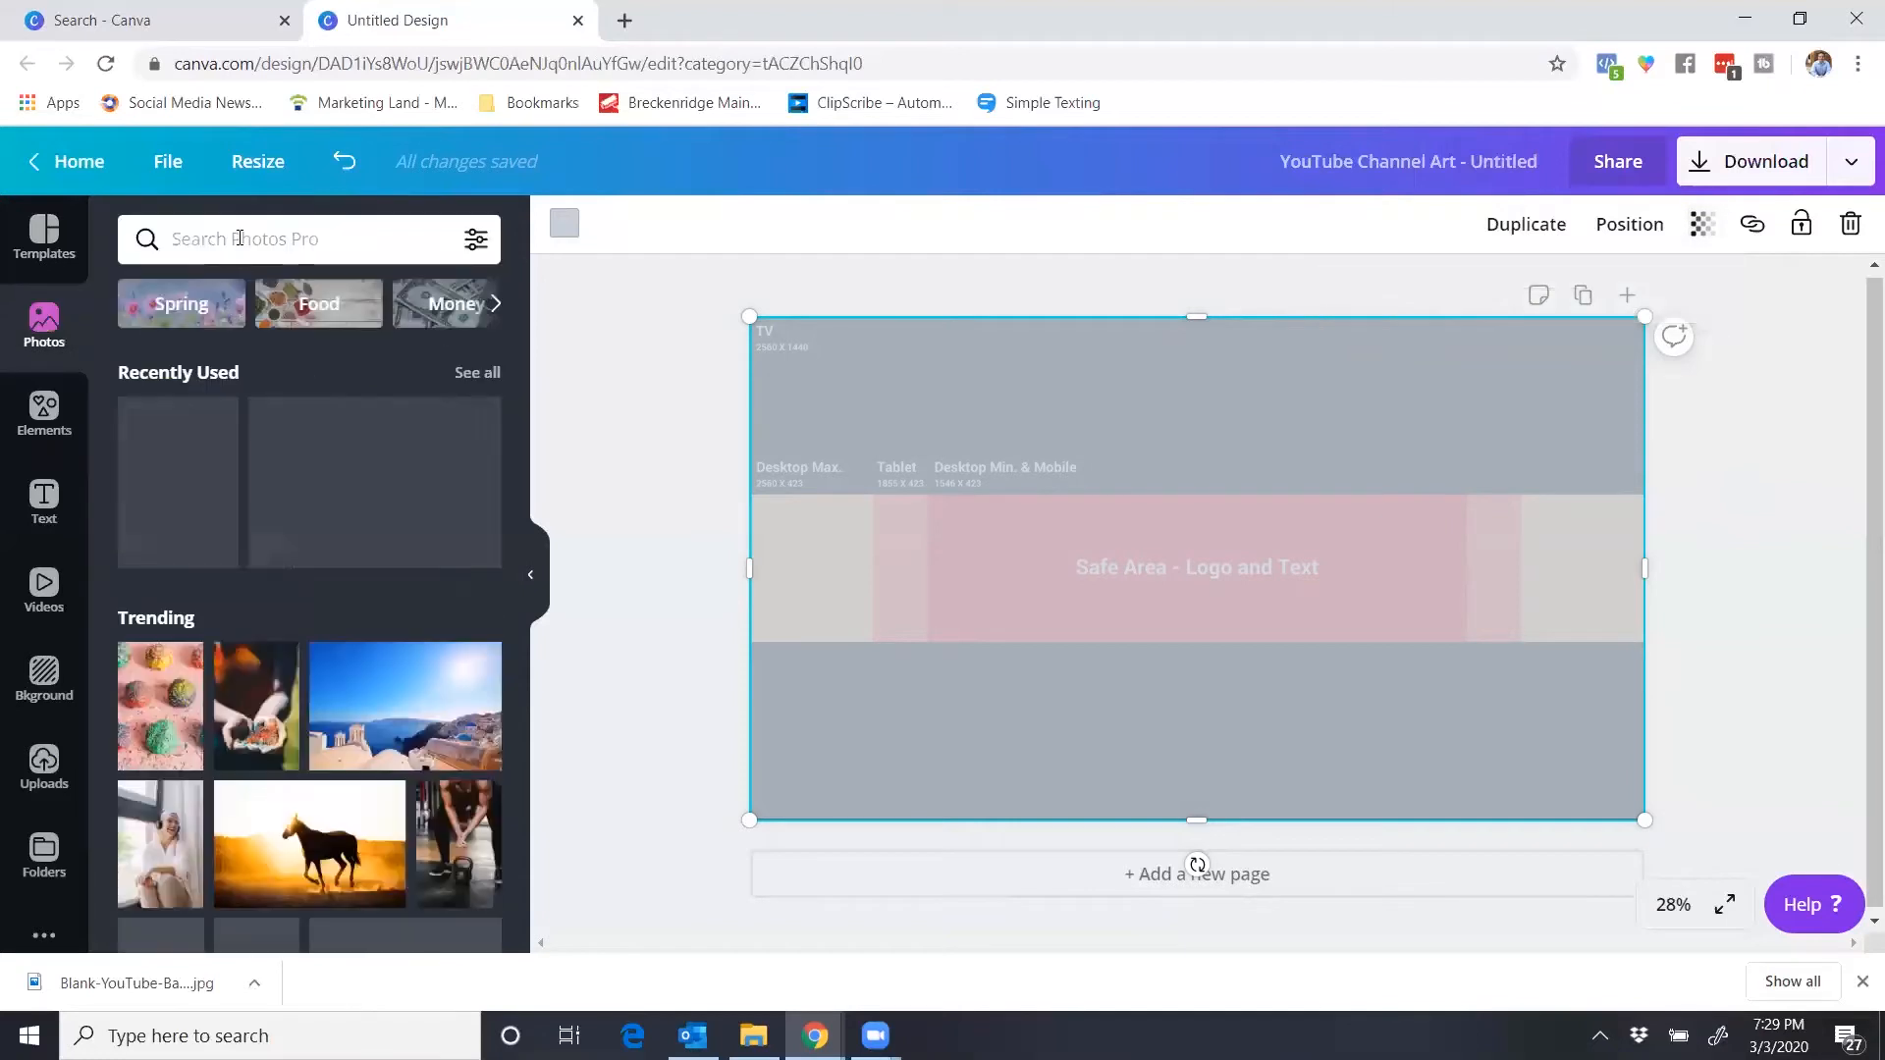
{"action": "left_click", "coordinate": [239, 239]}
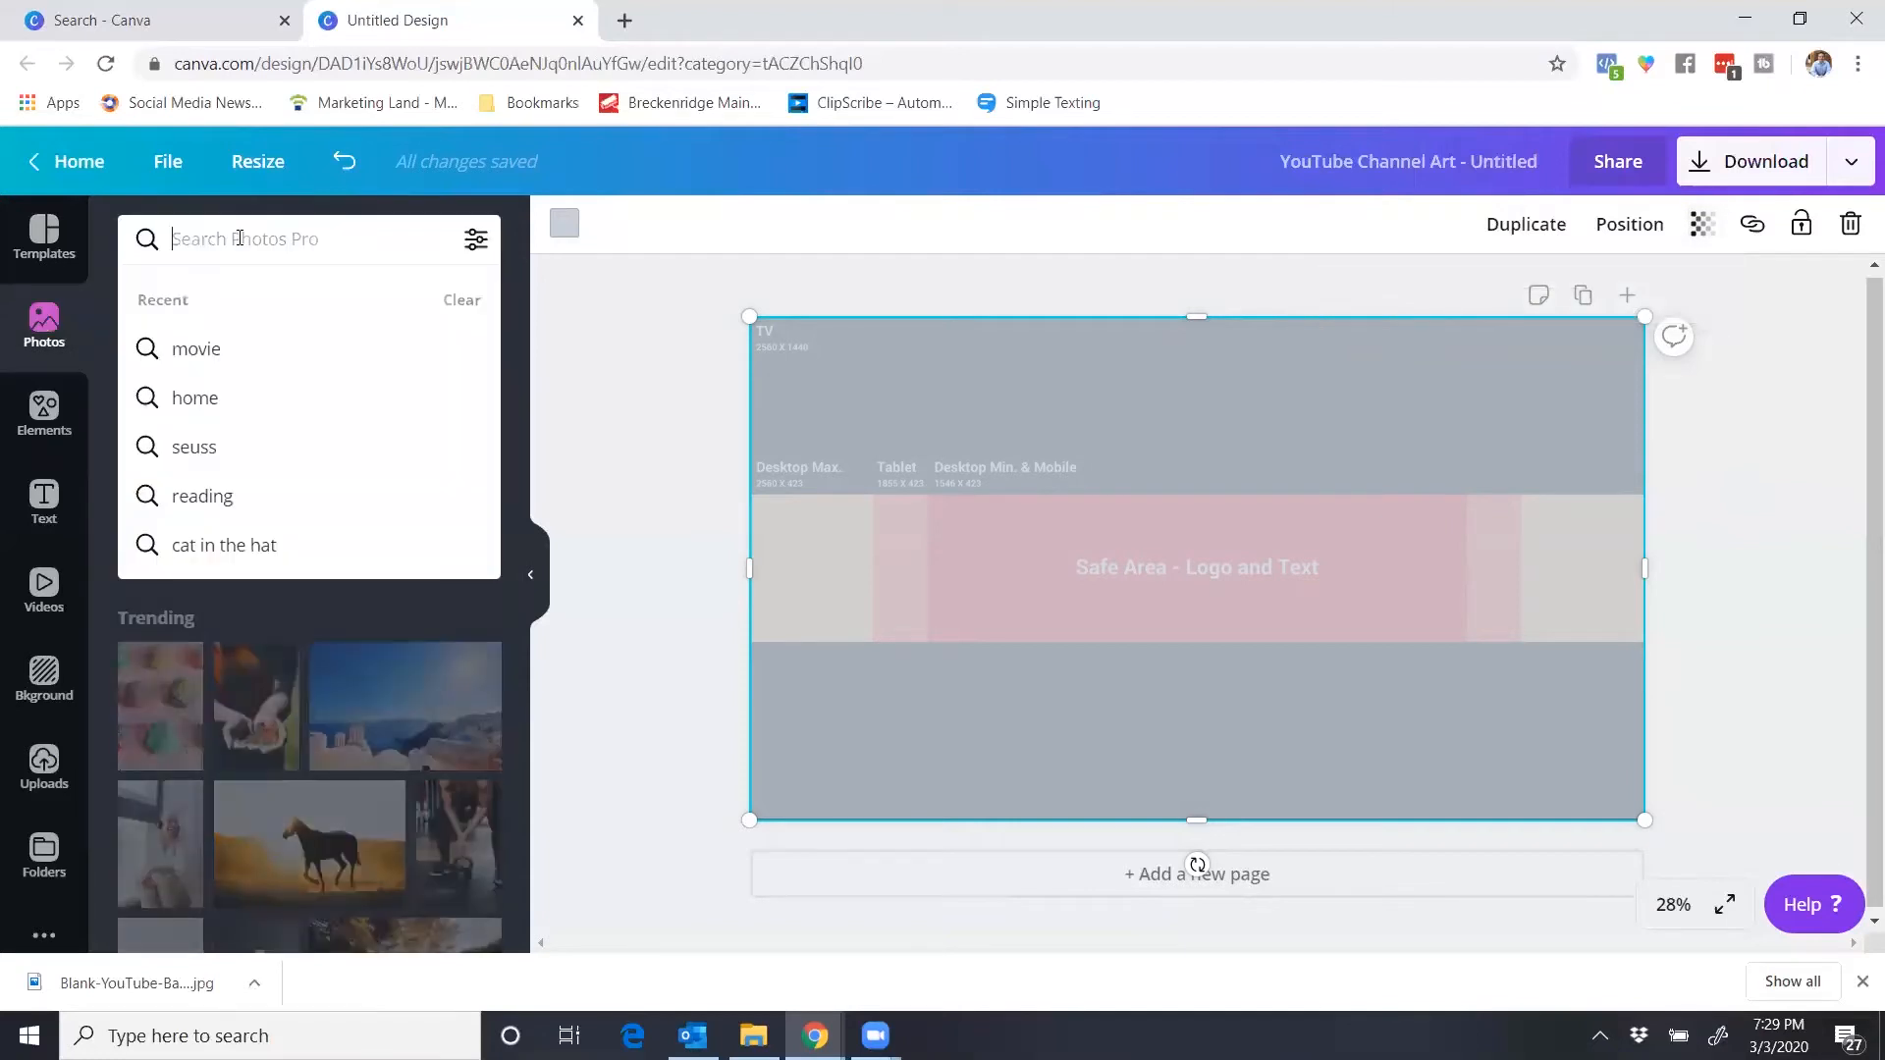
{"action": "type", "text": "kansas city"}
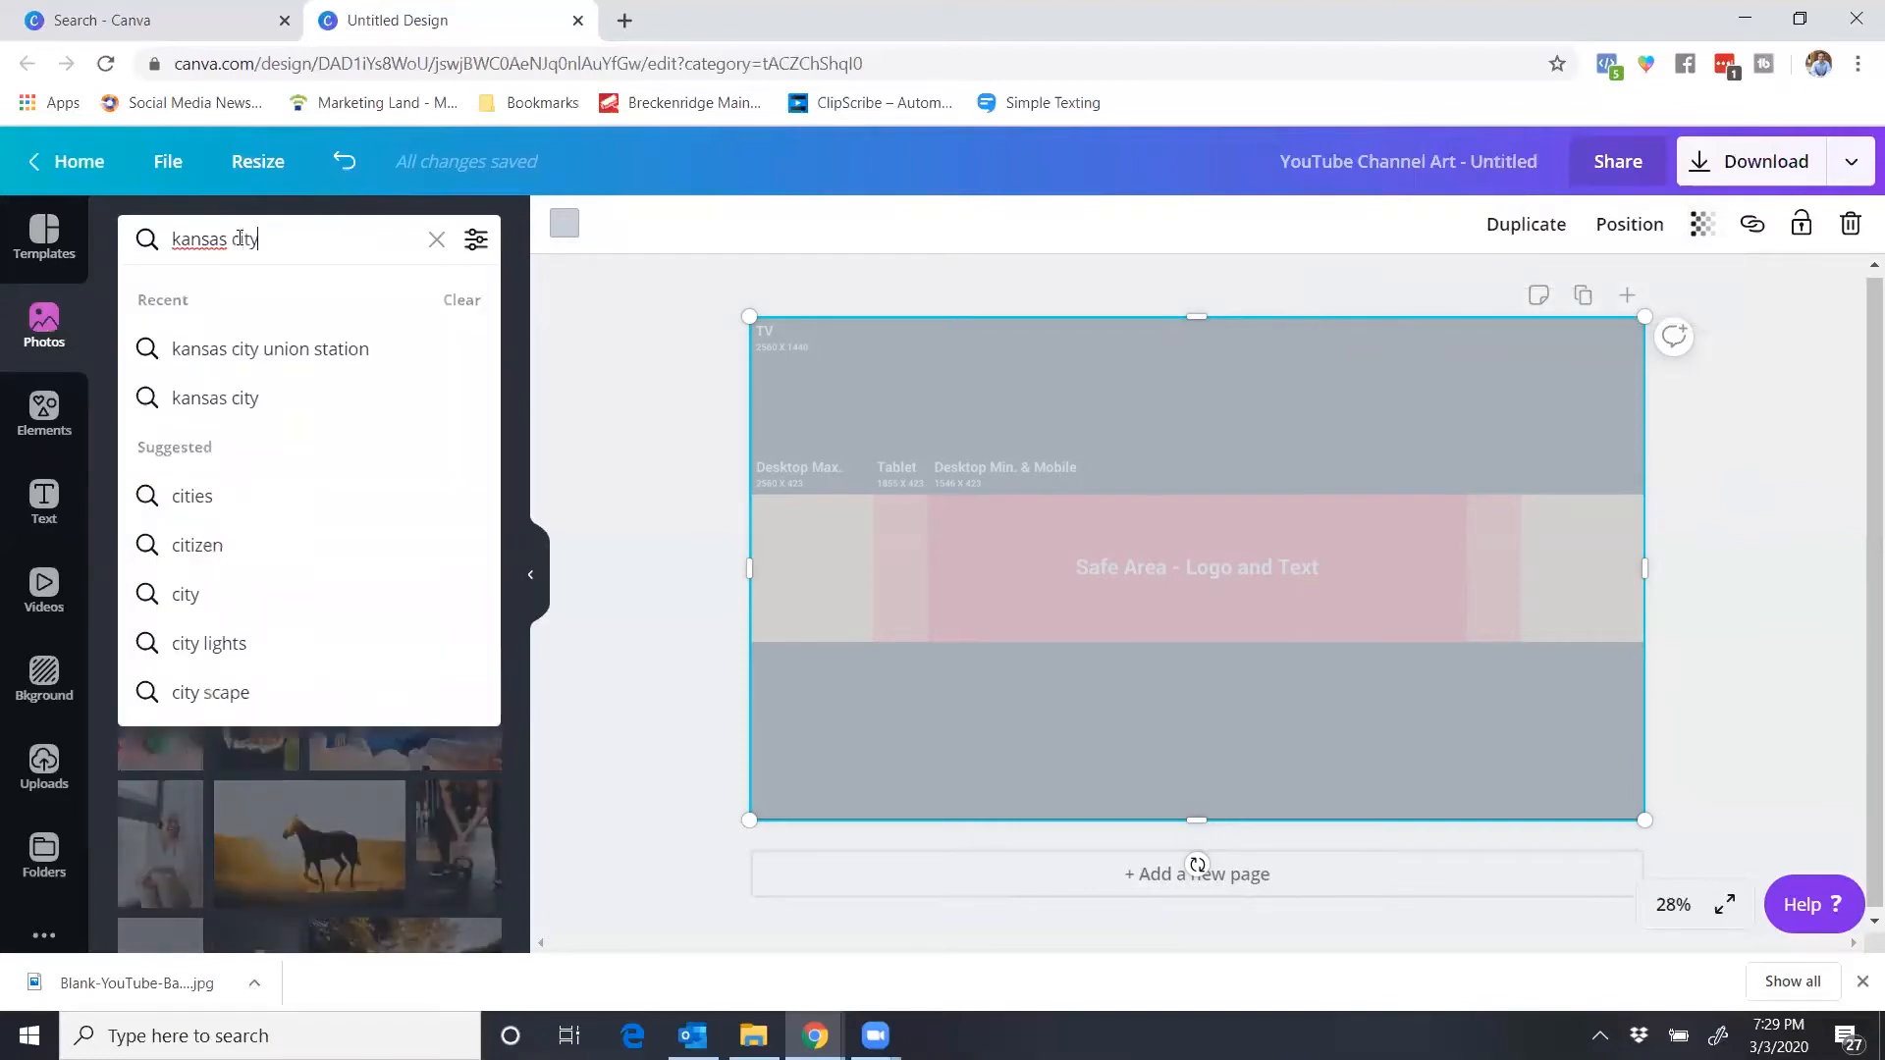
{"action": "key", "text": "Return"}
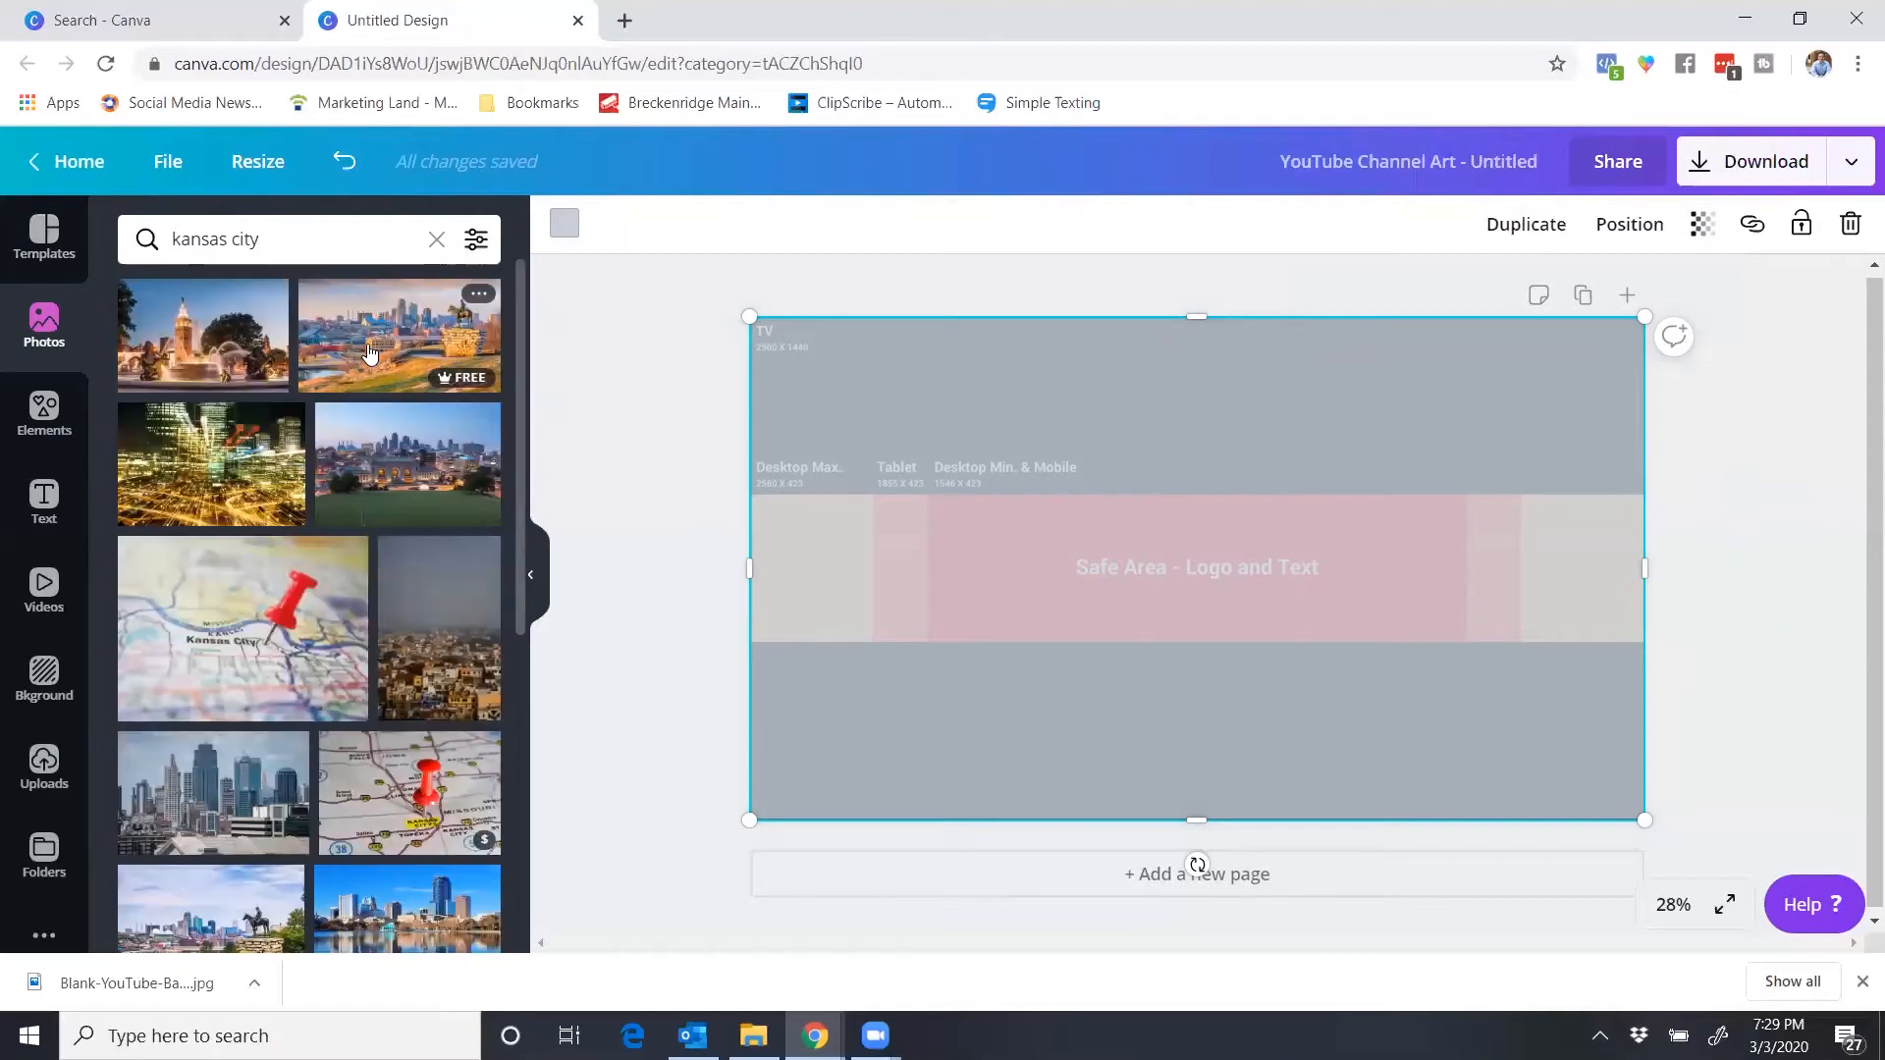
{"action": "left_click_drag", "start_coordinate": [369, 353], "coordinate": [1092, 511]}
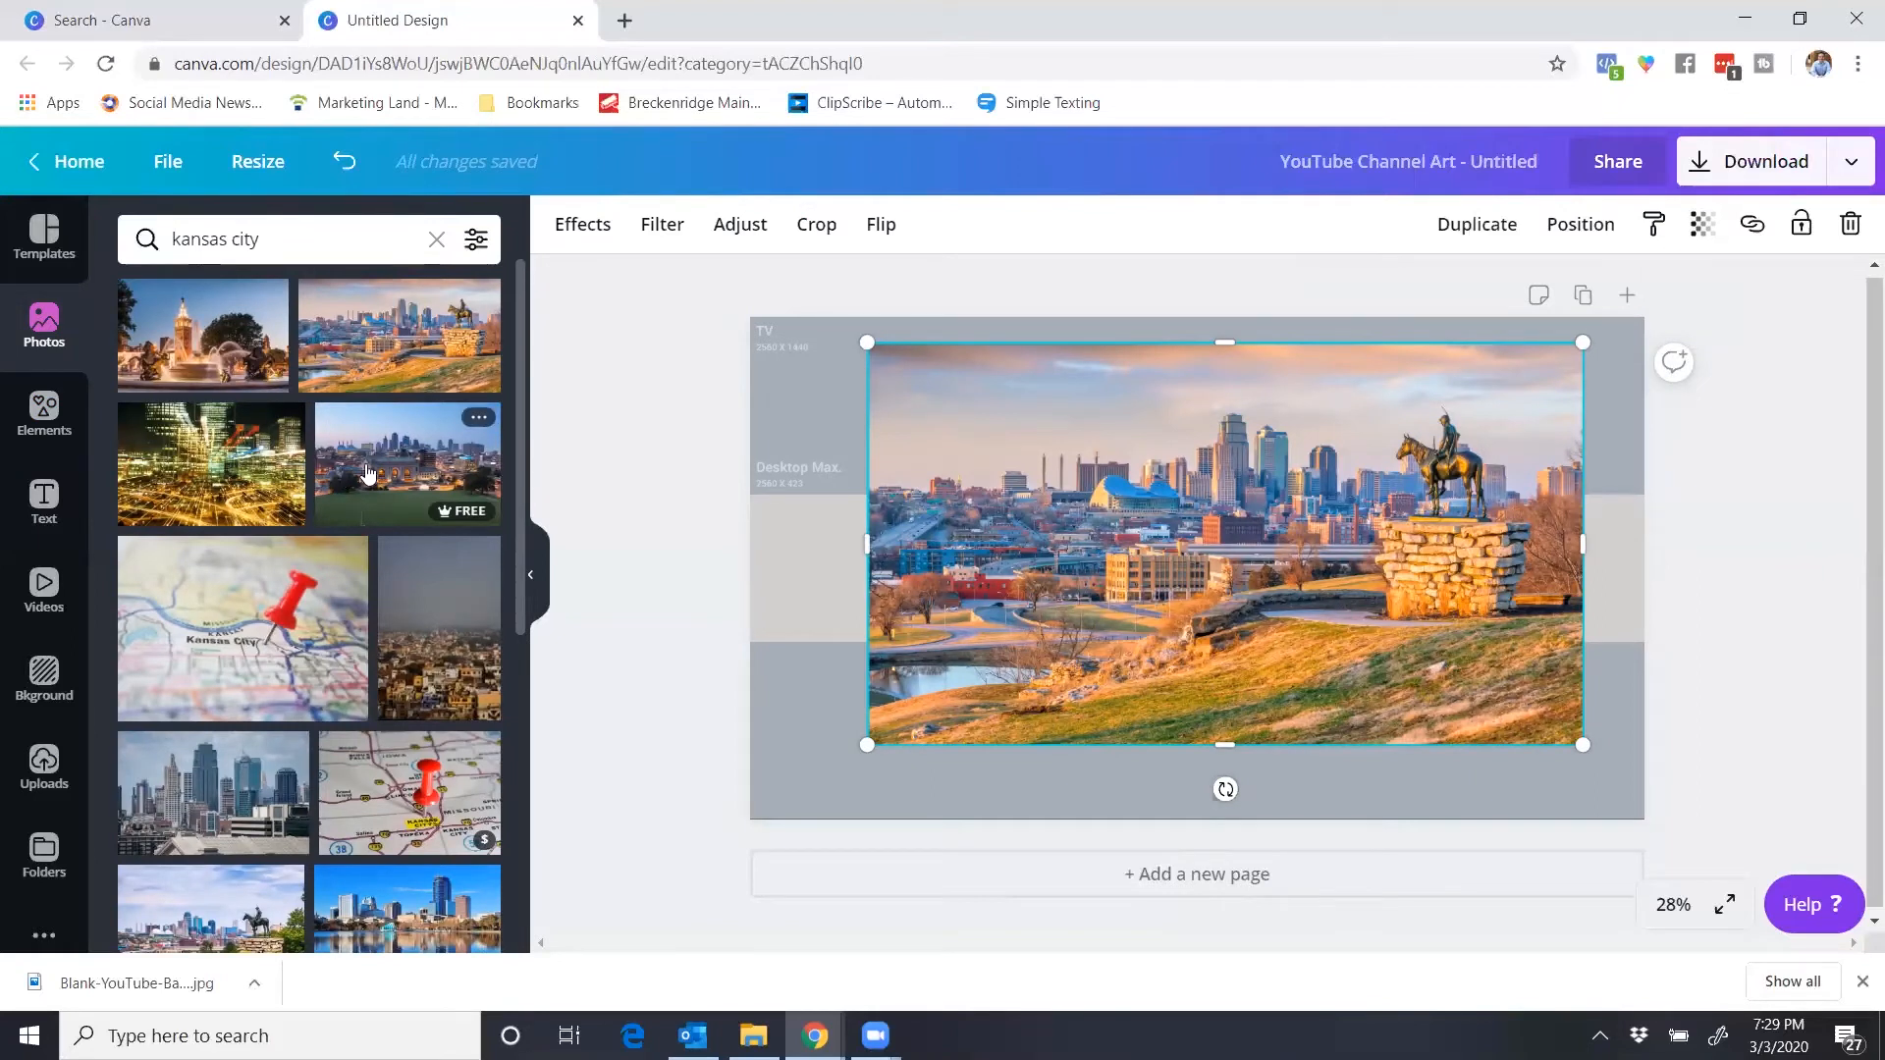
{"action": "left_click", "coordinate": [344, 161]}
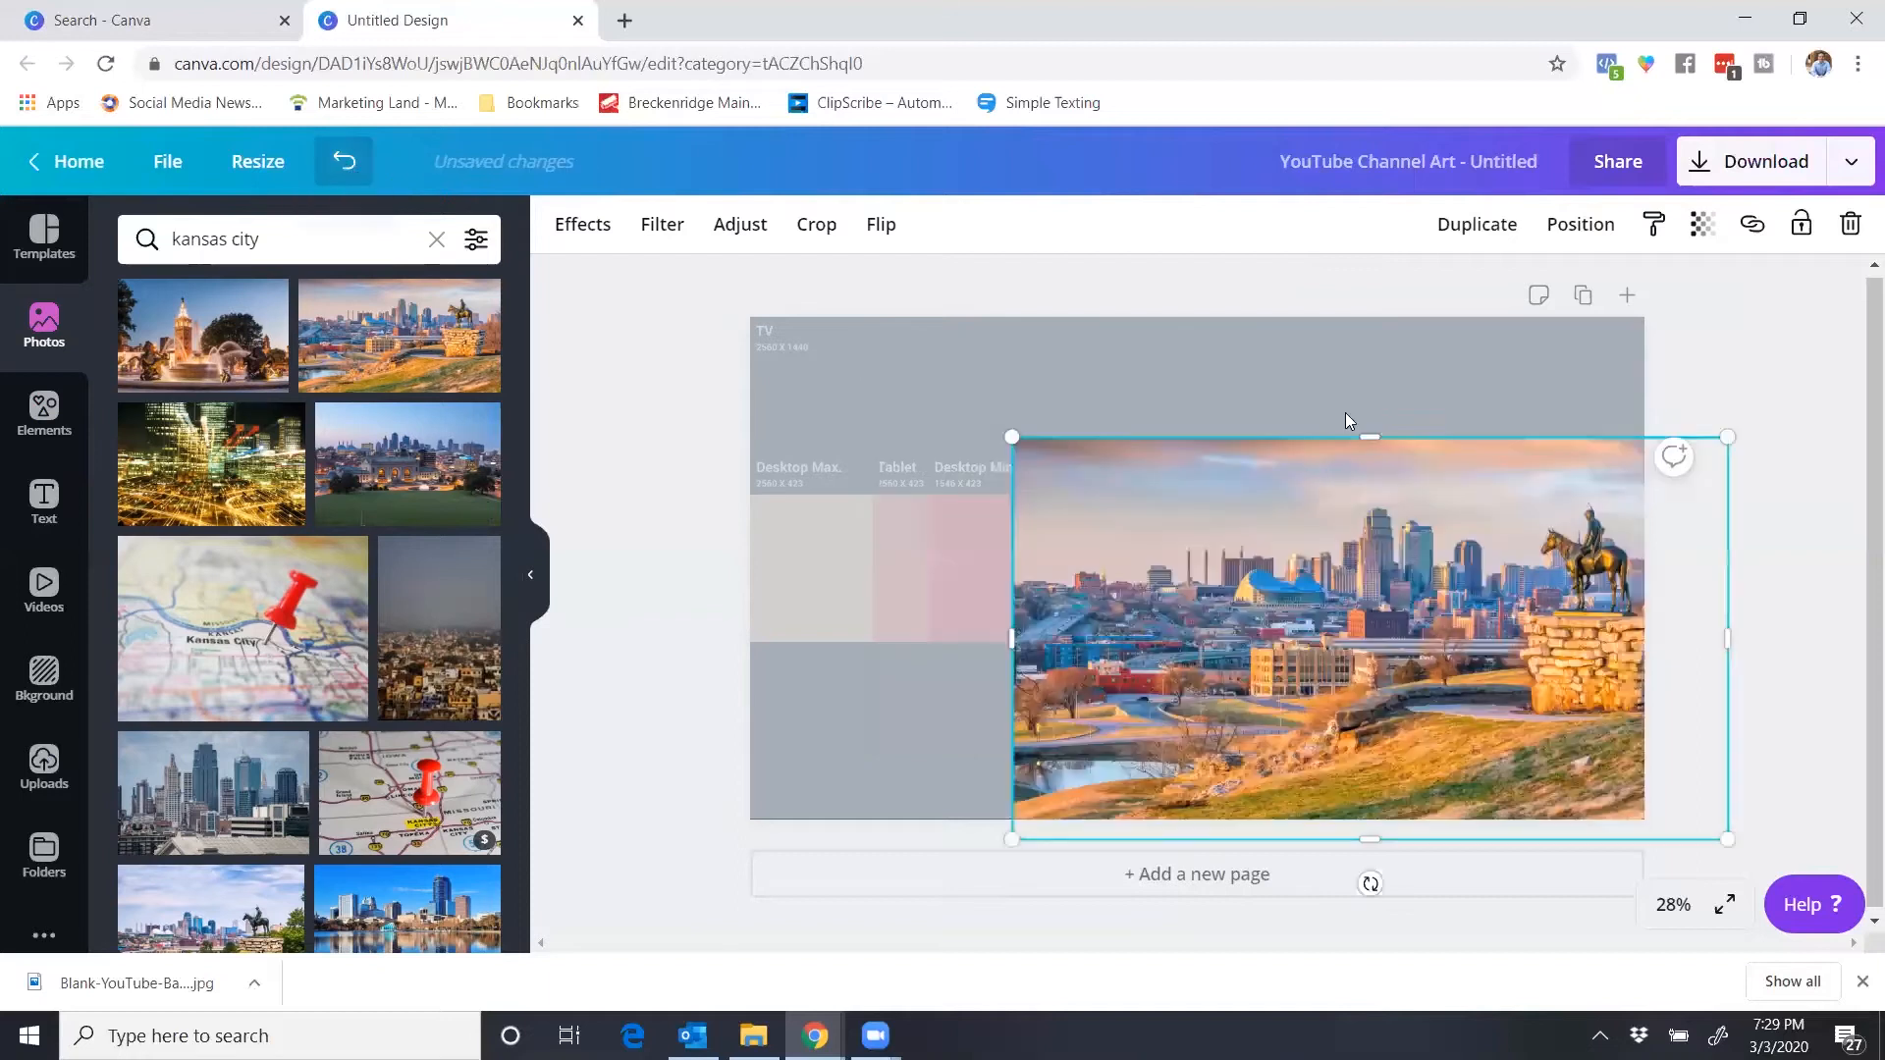
{"action": "left_click", "coordinate": [343, 161]}
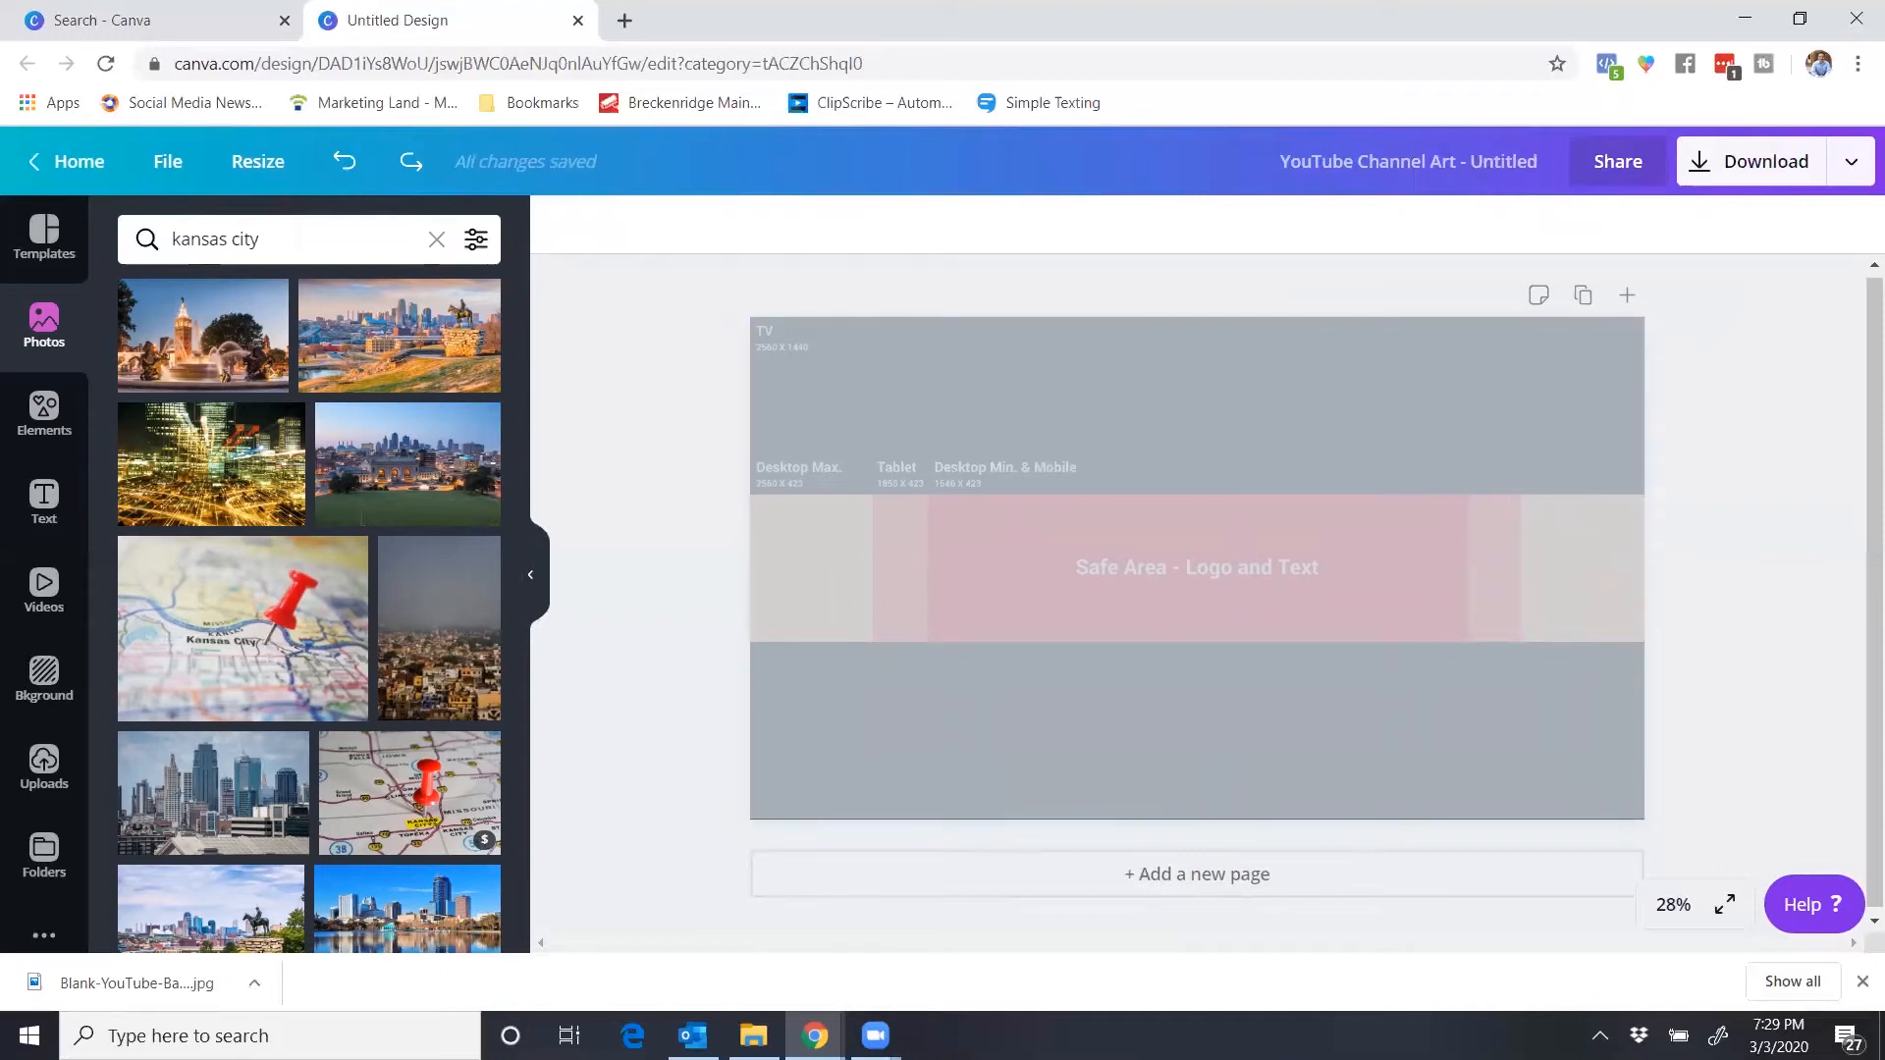
- Bring the cut-out portrait of the man in the white shirt from File Explorer onto the page, right of the banner's centre
{"action": "key", "text": "alt+Tab"}
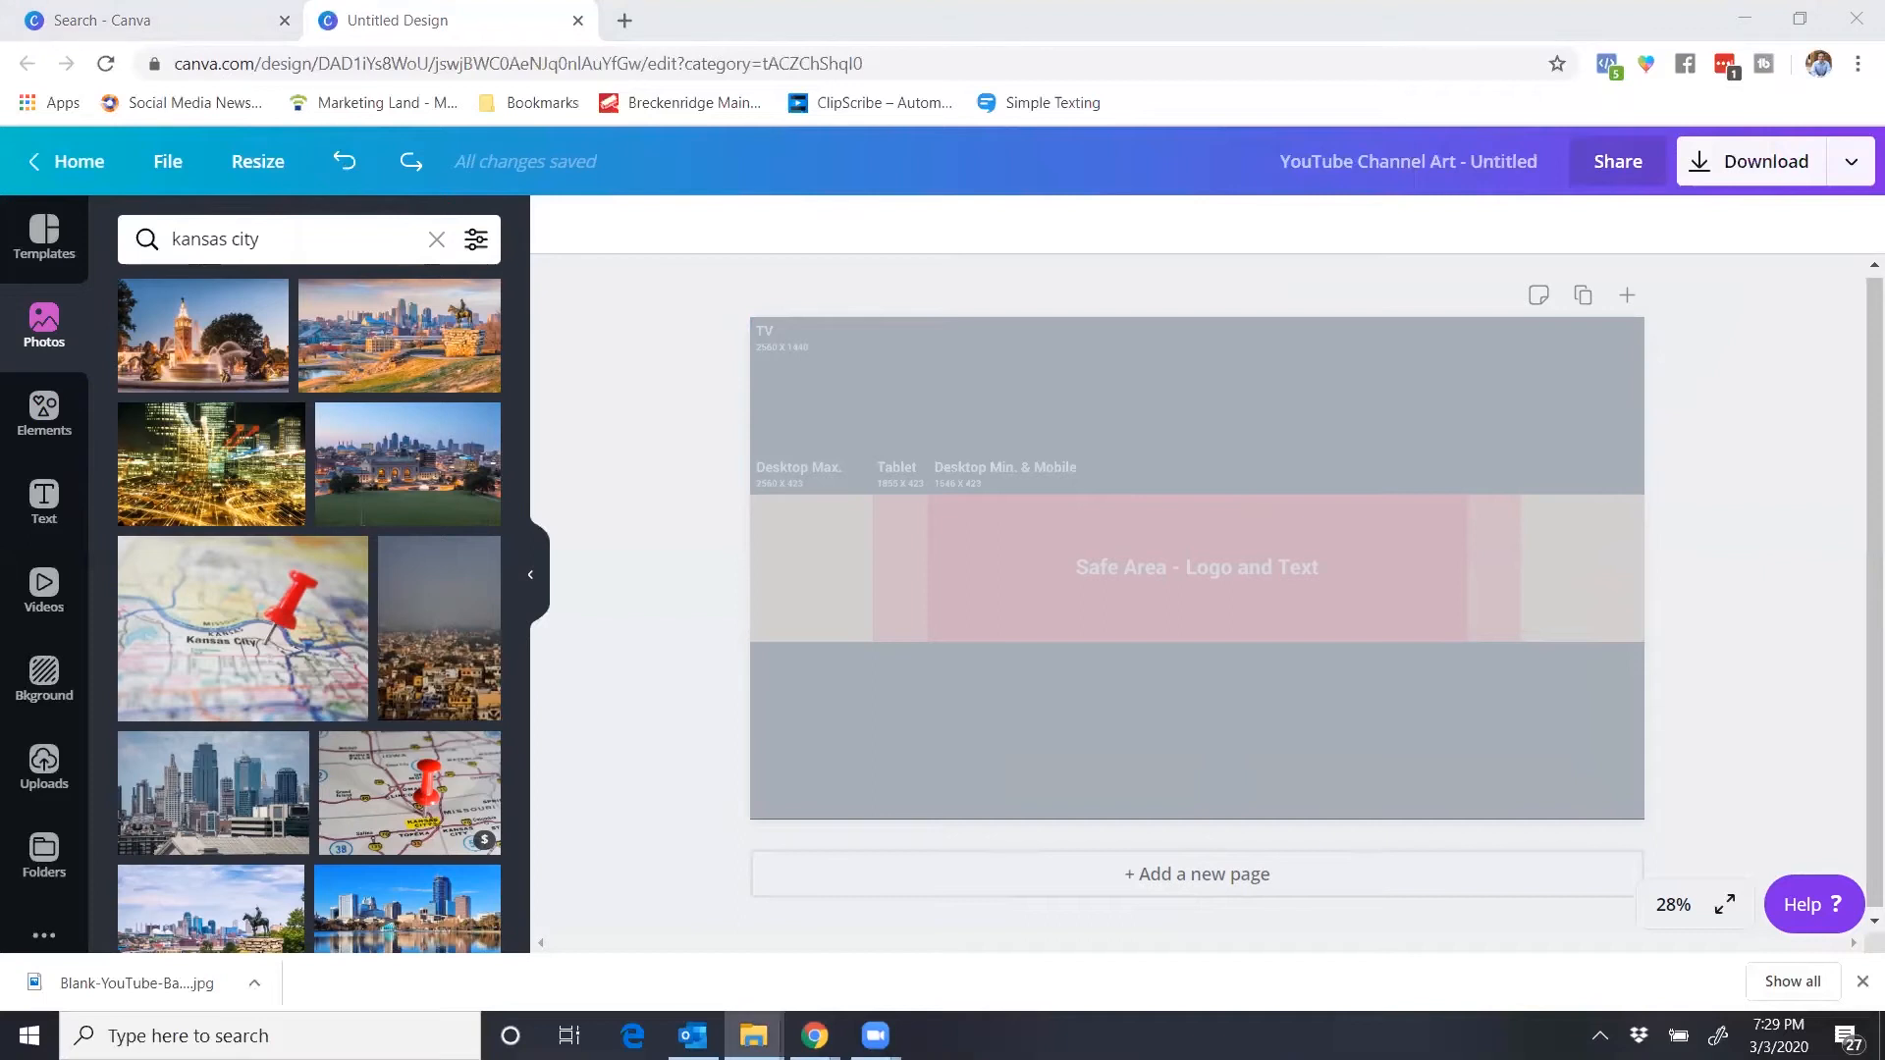
{"action": "left_click_drag", "start_coordinate": [1884, 520], "coordinate": [1439, 578]}
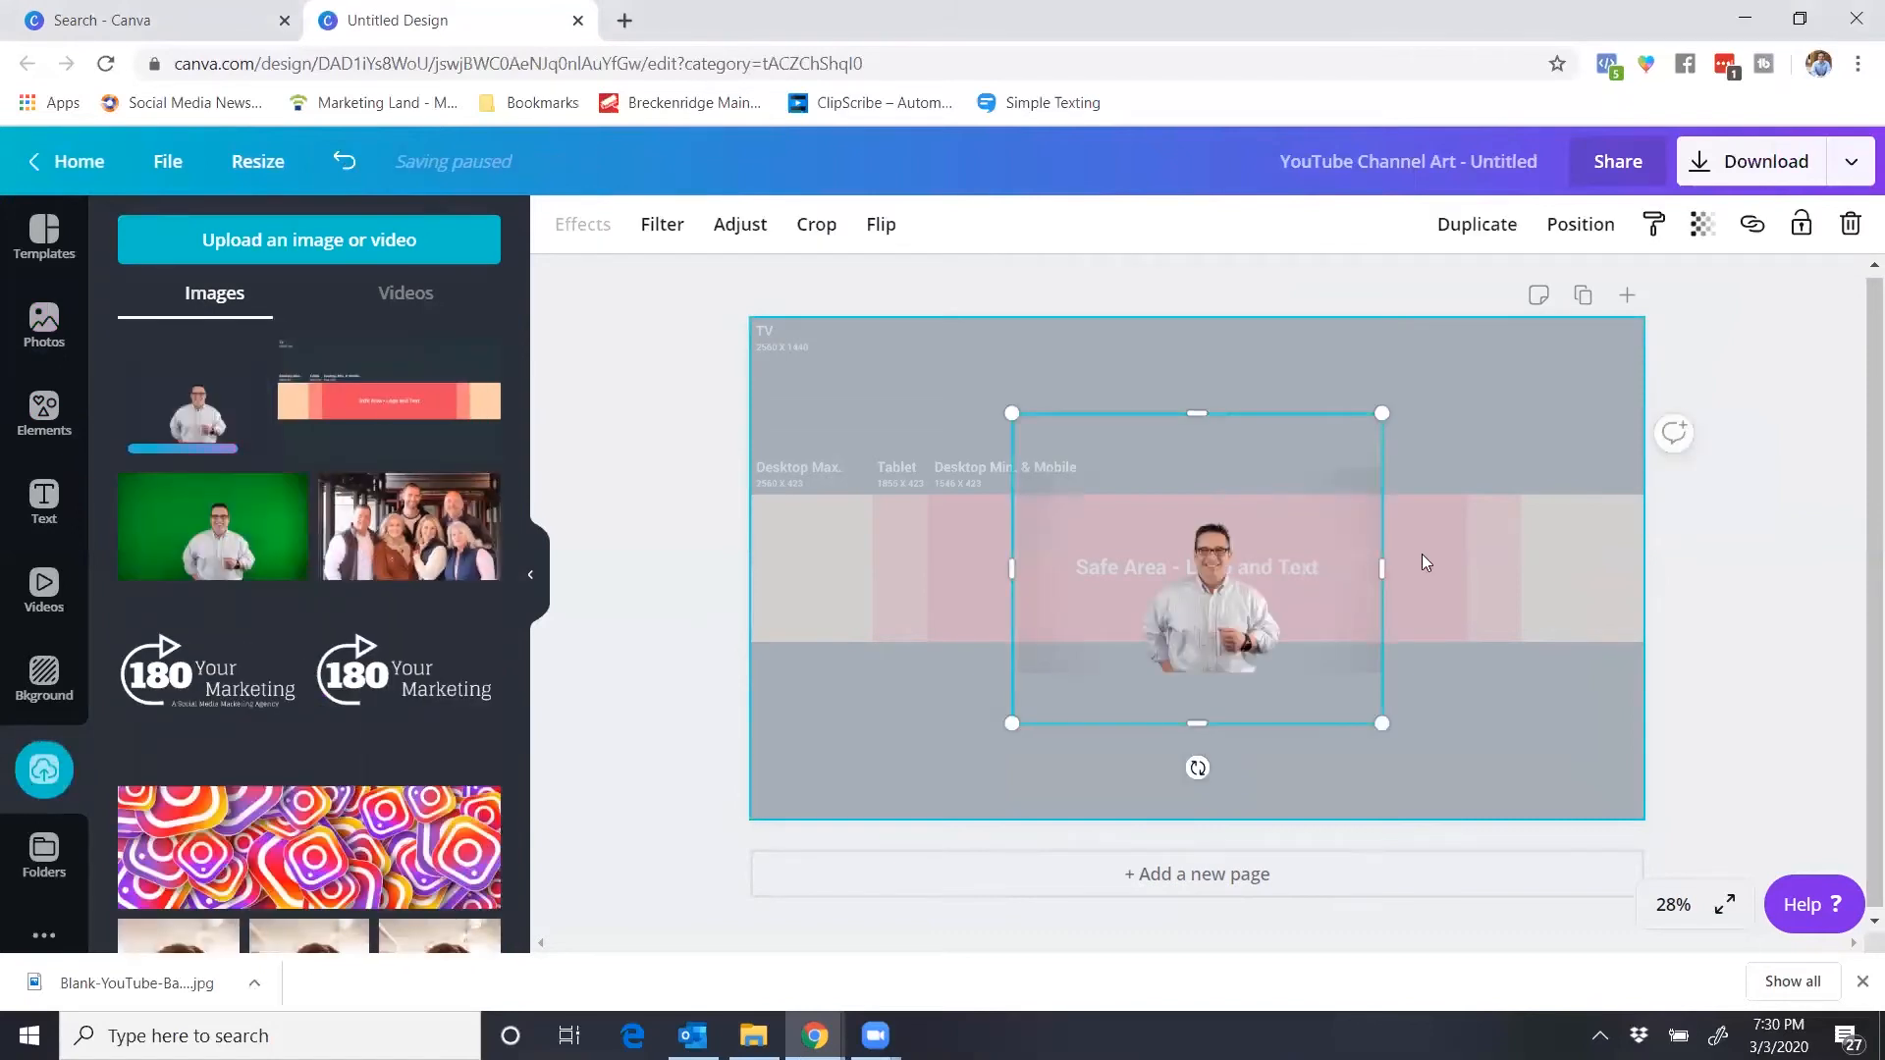
{"action": "left_click_drag", "start_coordinate": [1249, 573], "coordinate": [1349, 550]}
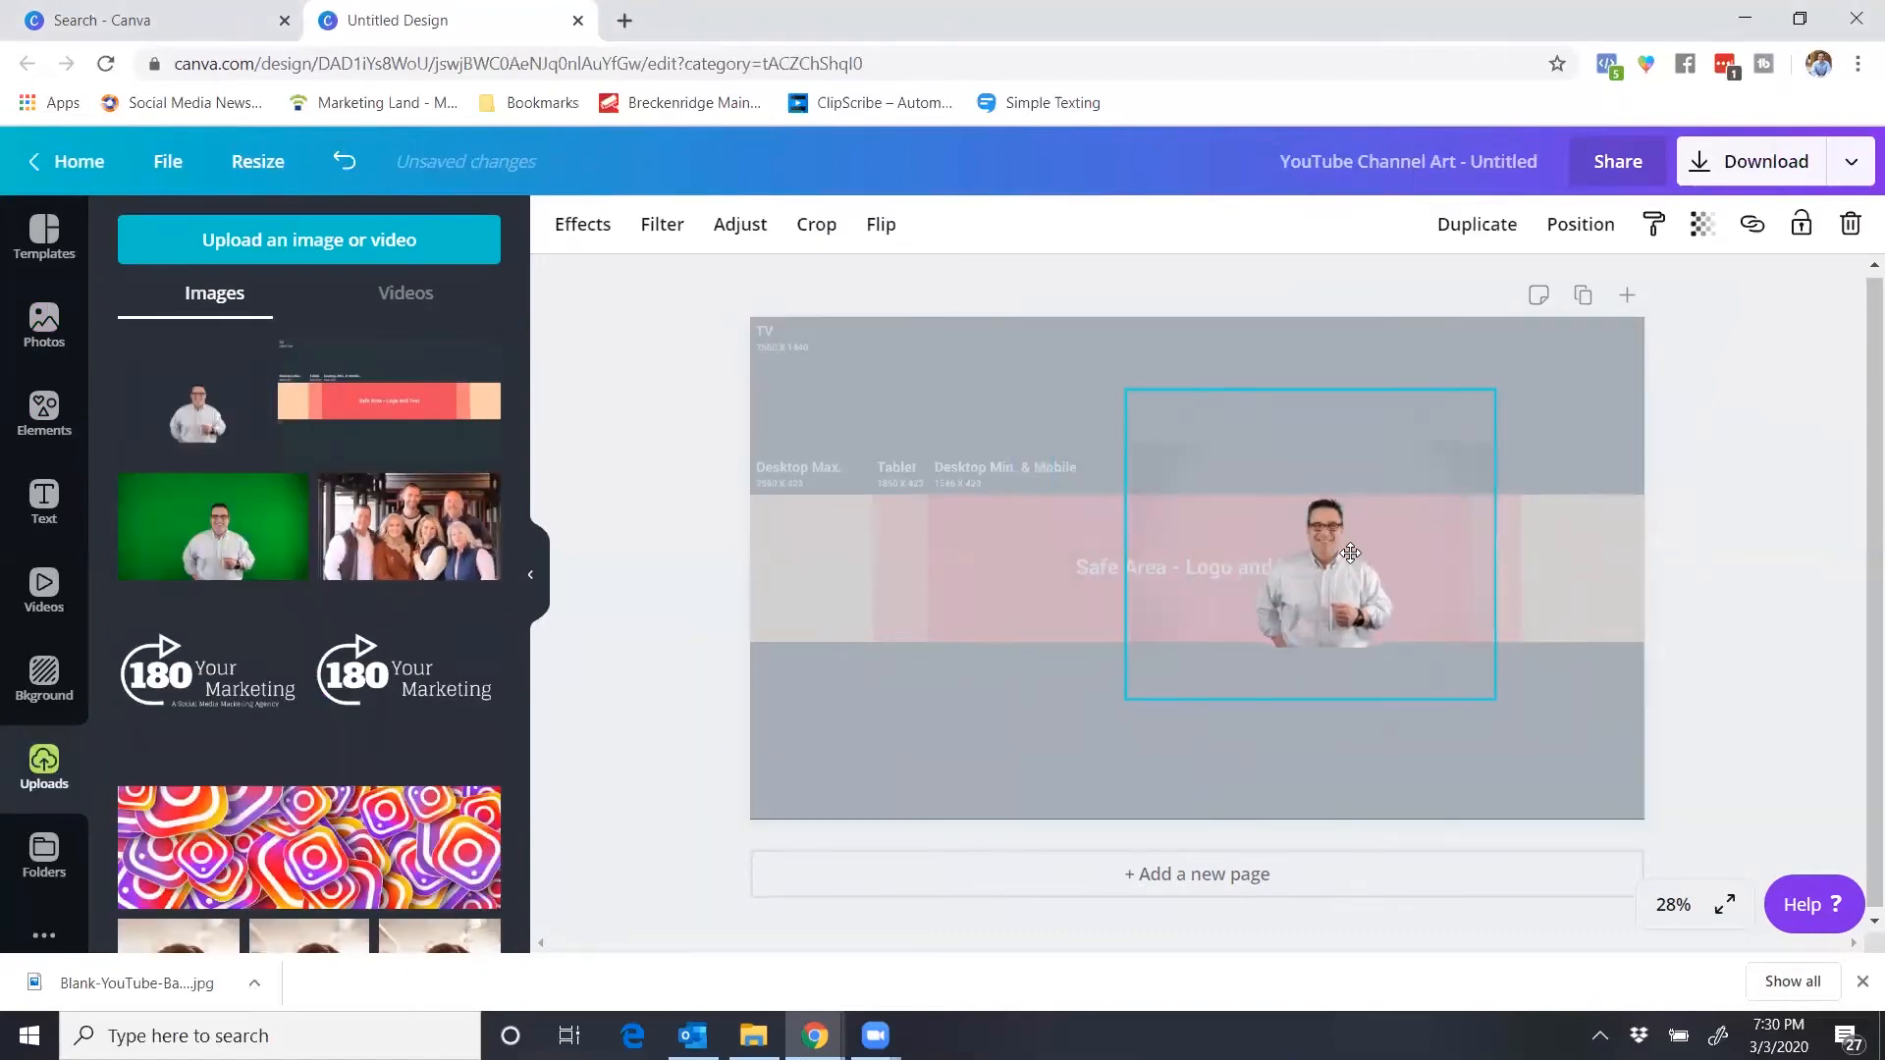
- Scale the portrait down and position it near the right end of the banner's safe area so the man fits within the band
{"action": "left_click_drag", "start_coordinate": [1494, 388], "coordinate": [1354, 508]}
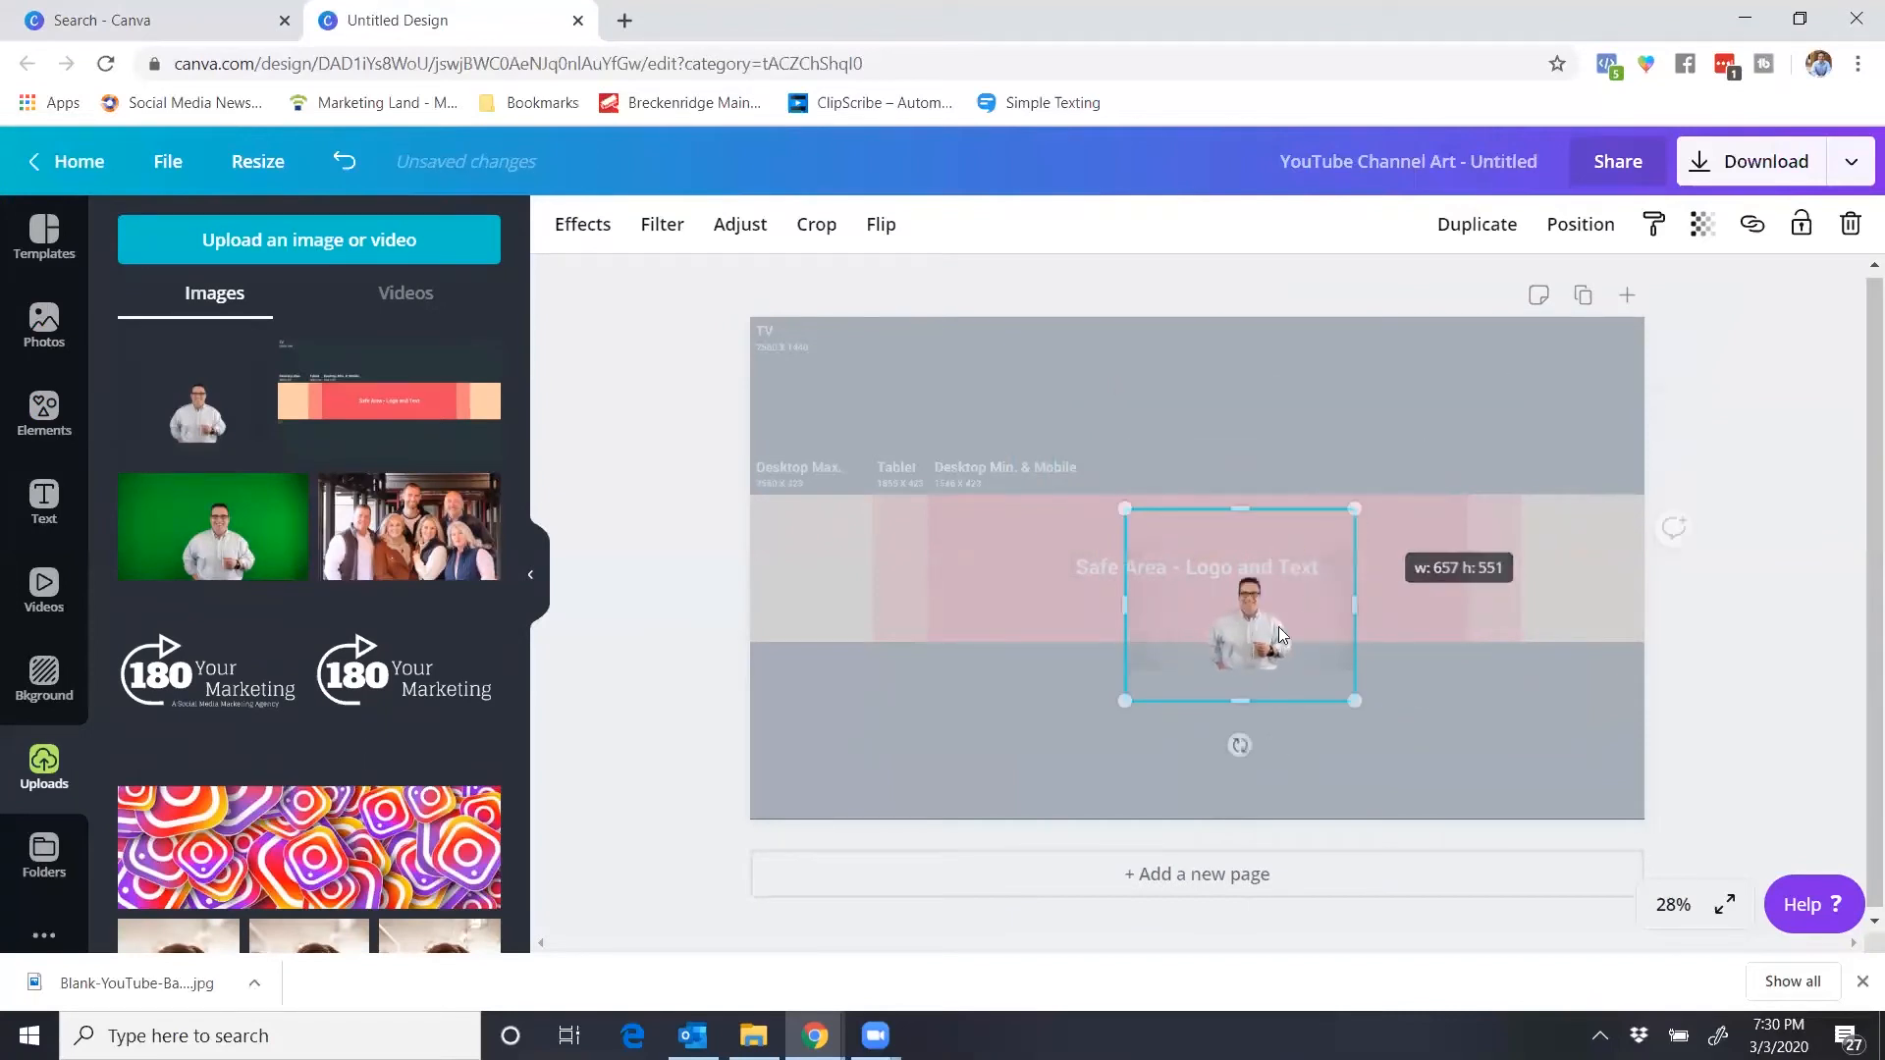
{"action": "left_click_drag", "start_coordinate": [1256, 648], "coordinate": [1389, 586]}
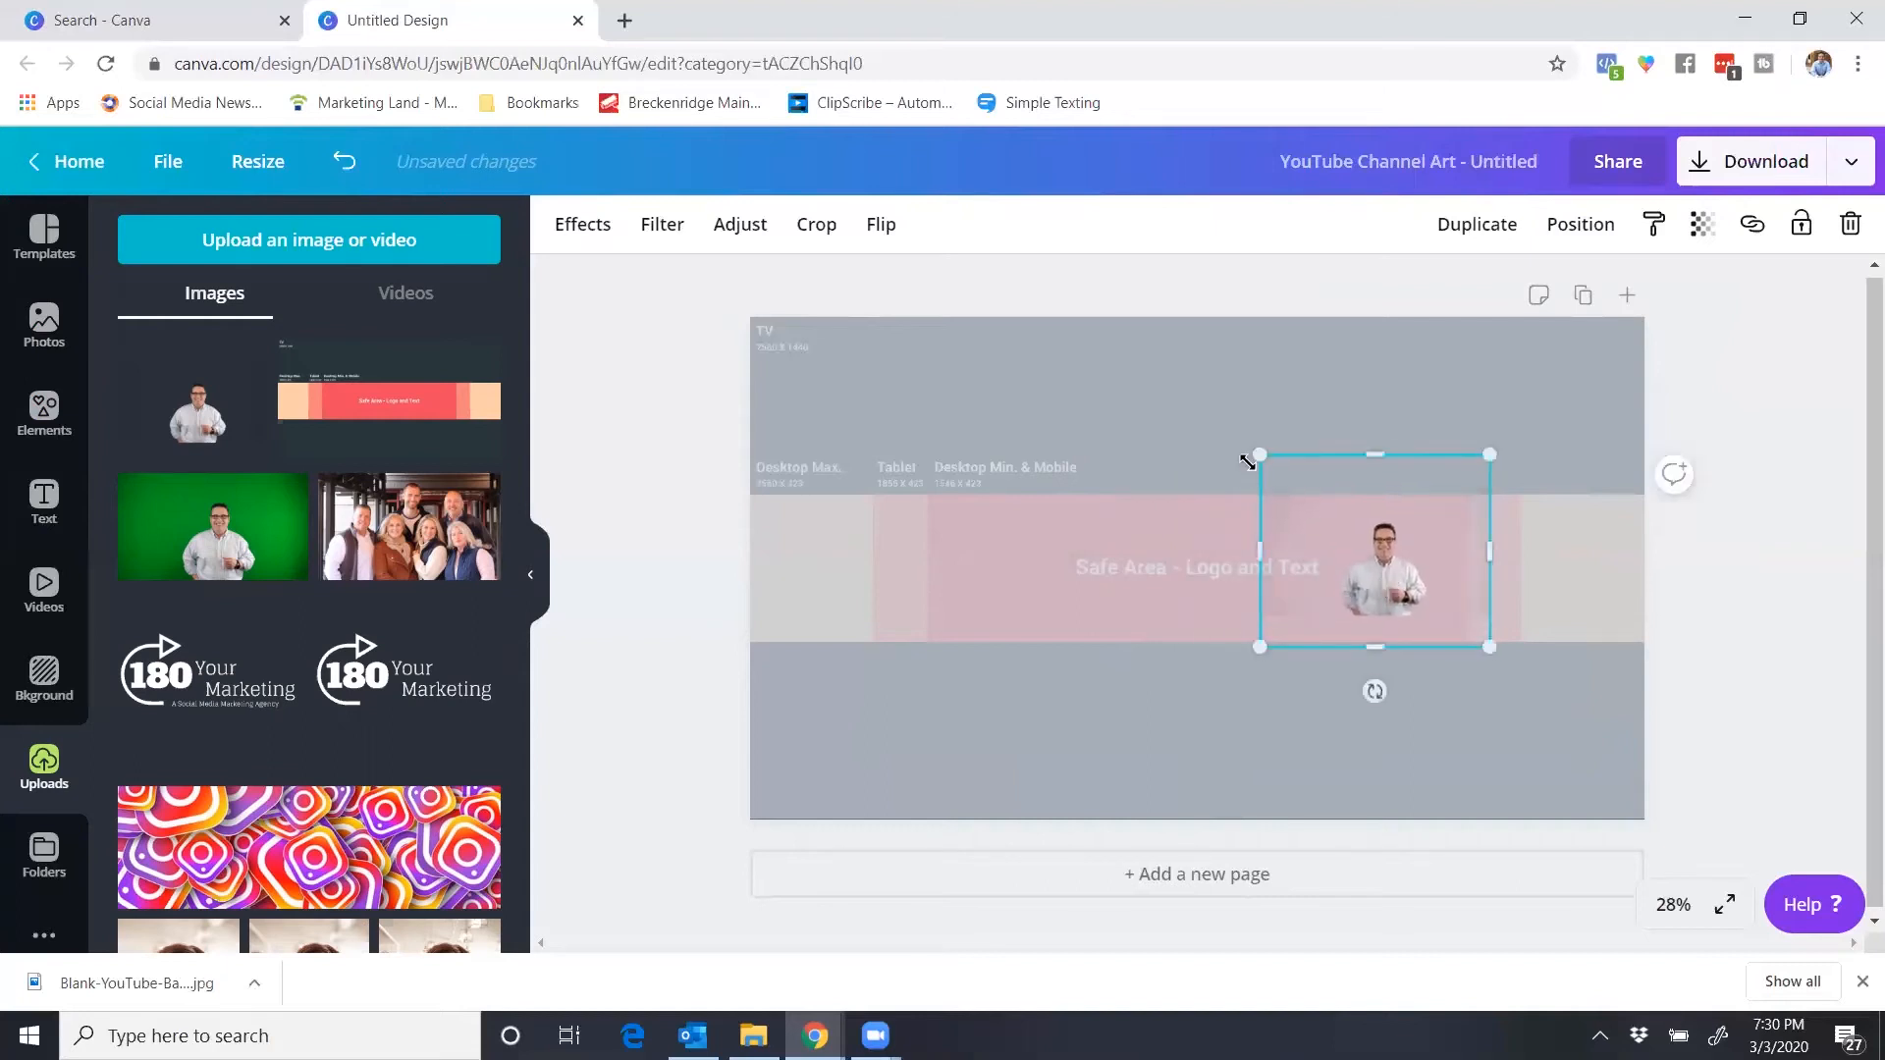
{"action": "left_click_drag", "start_coordinate": [1260, 454], "coordinate": [1216, 418]}
{"action": "left_click_drag", "start_coordinate": [1365, 554], "coordinate": [1366, 560]}
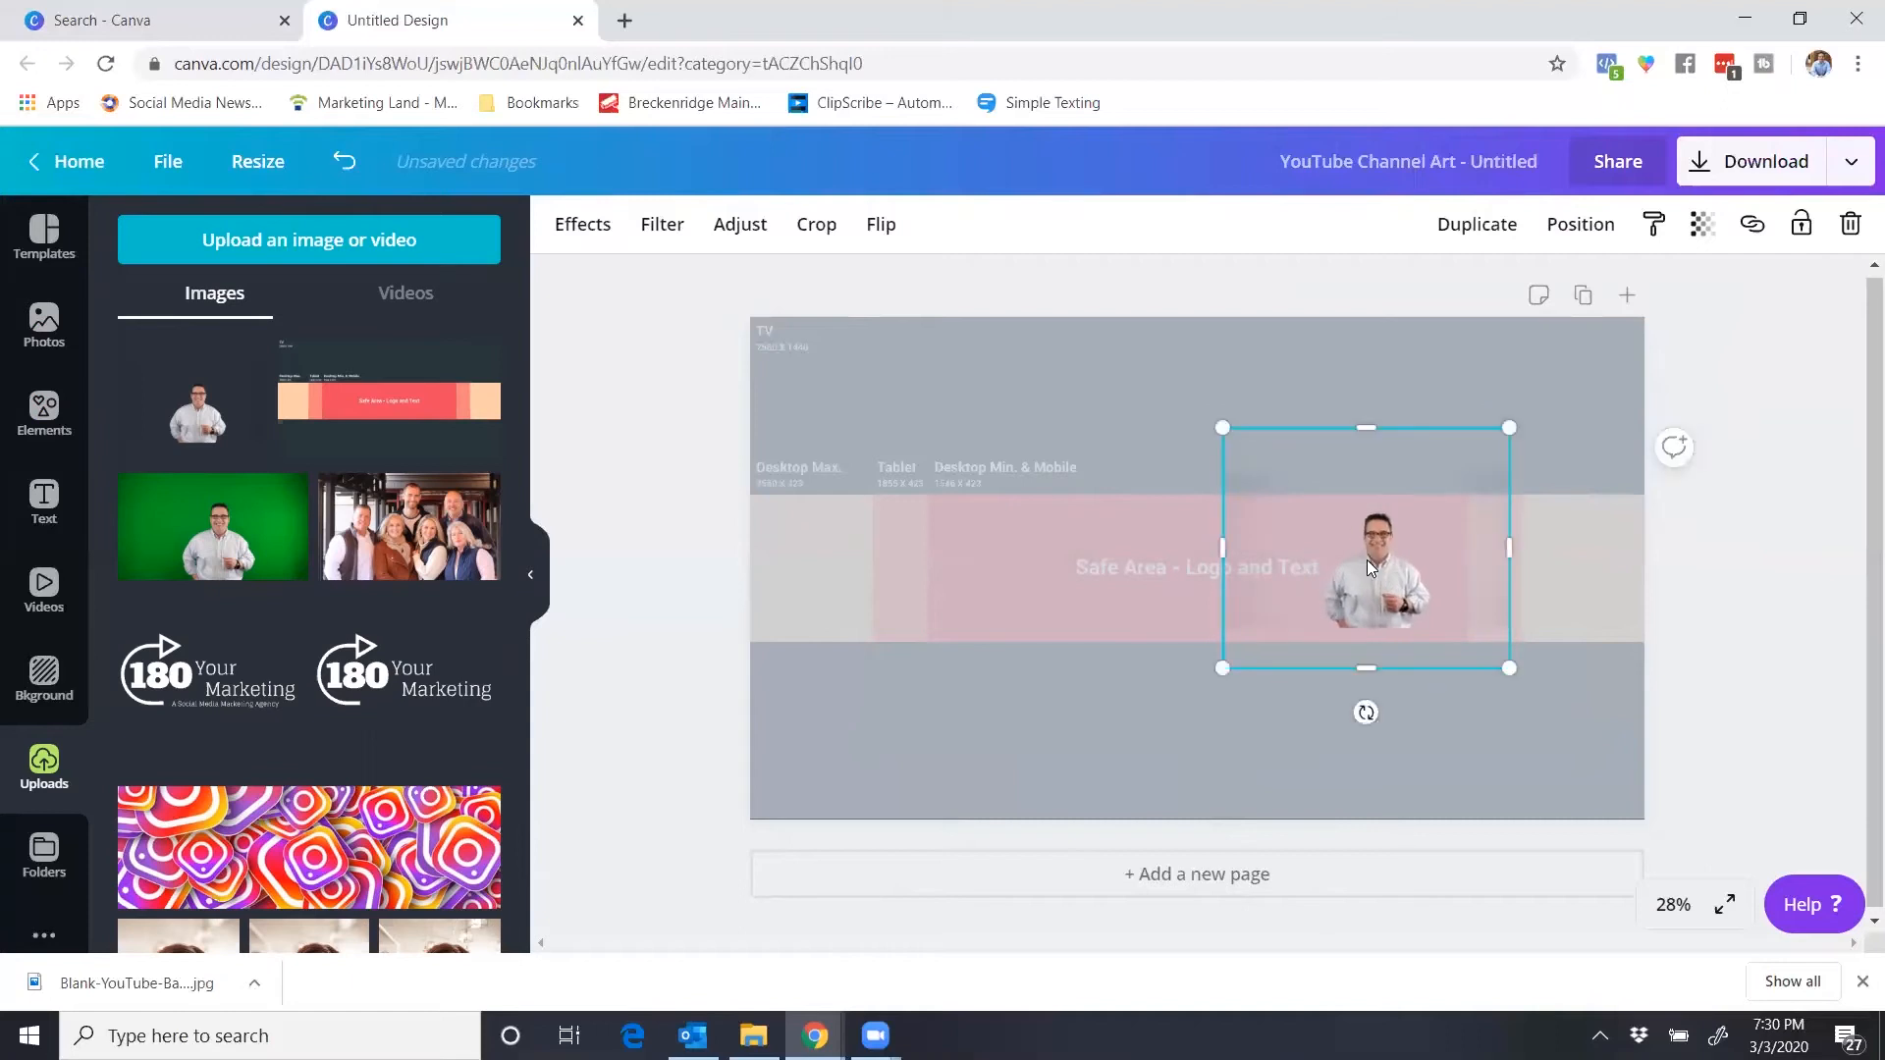
{"action": "left_click", "coordinate": [1140, 445]}
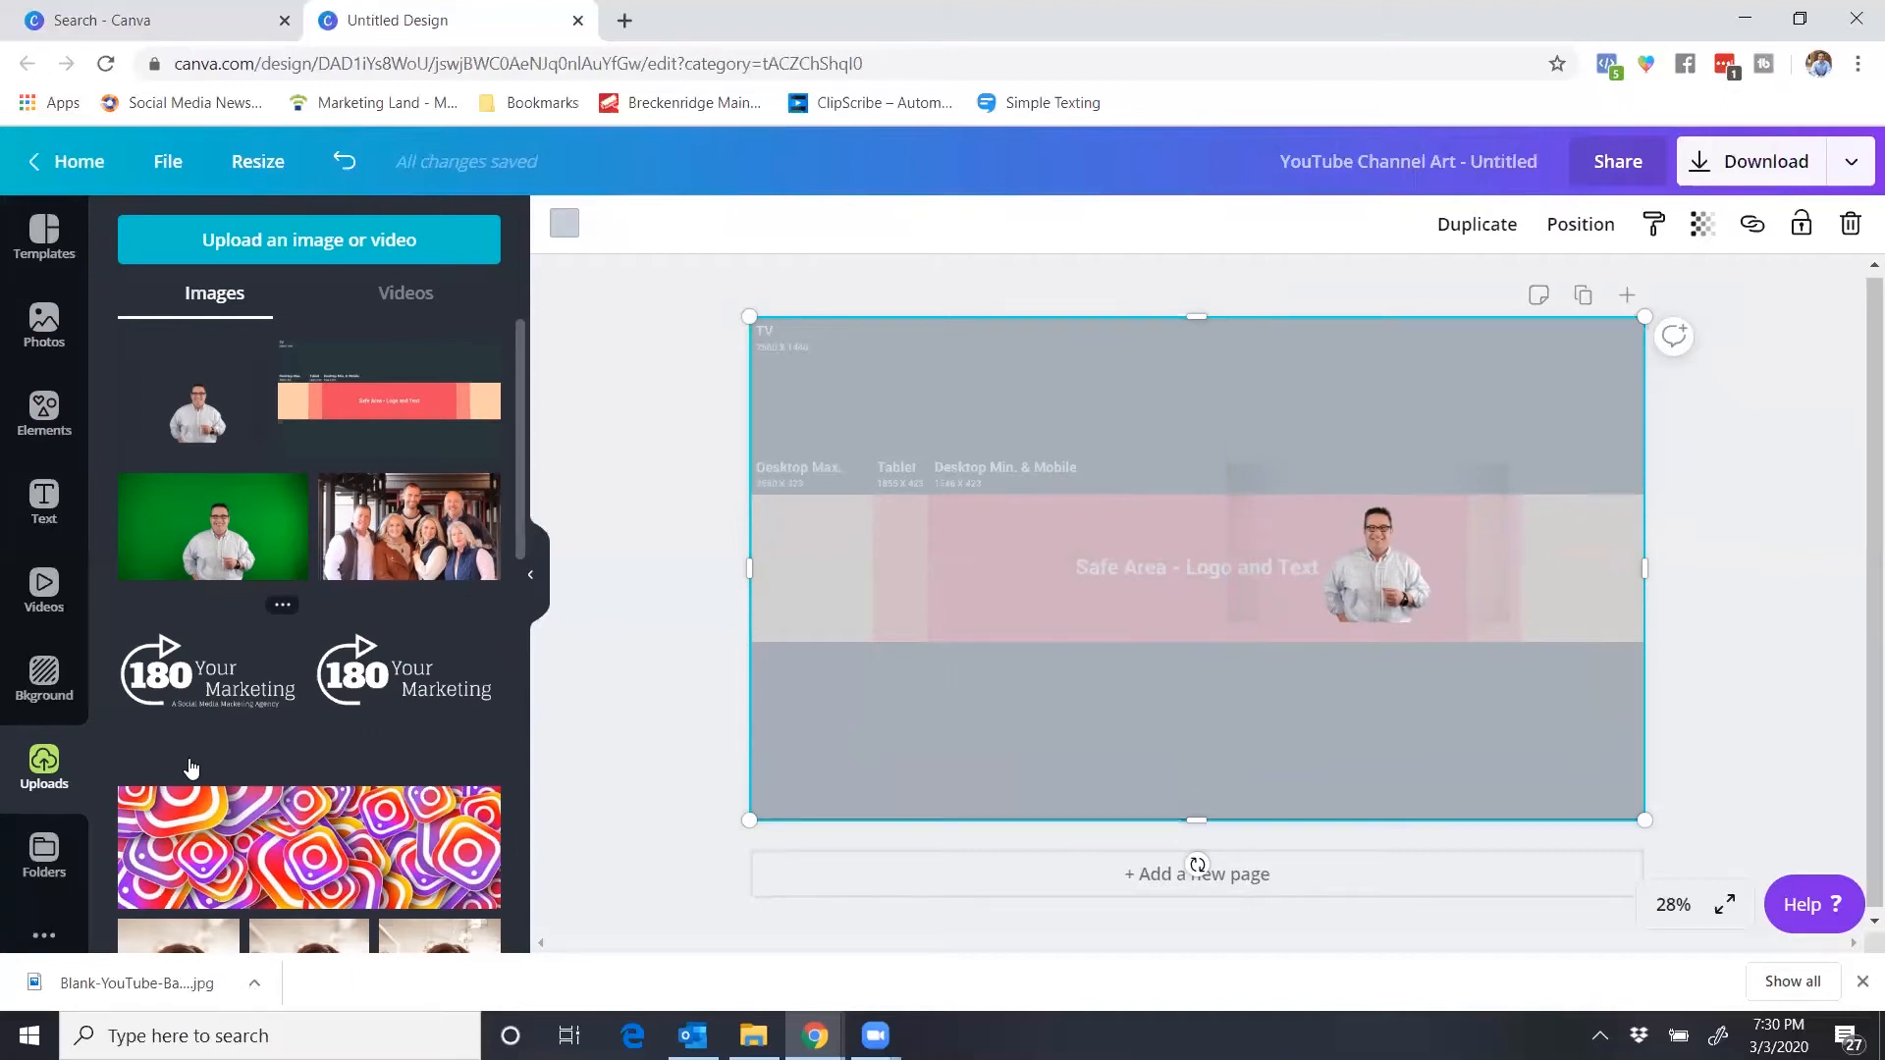
- Add the uploaded white 180 Your Marketing logo with tagline, shrink it into the left of the safe area, and nudge the portrait up
{"action": "left_click", "coordinate": [191, 667]}
{"action": "left_click_drag", "start_coordinate": [1044, 413], "coordinate": [1136, 513]}
{"action": "left_click_drag", "start_coordinate": [1197, 612], "coordinate": [983, 560]}
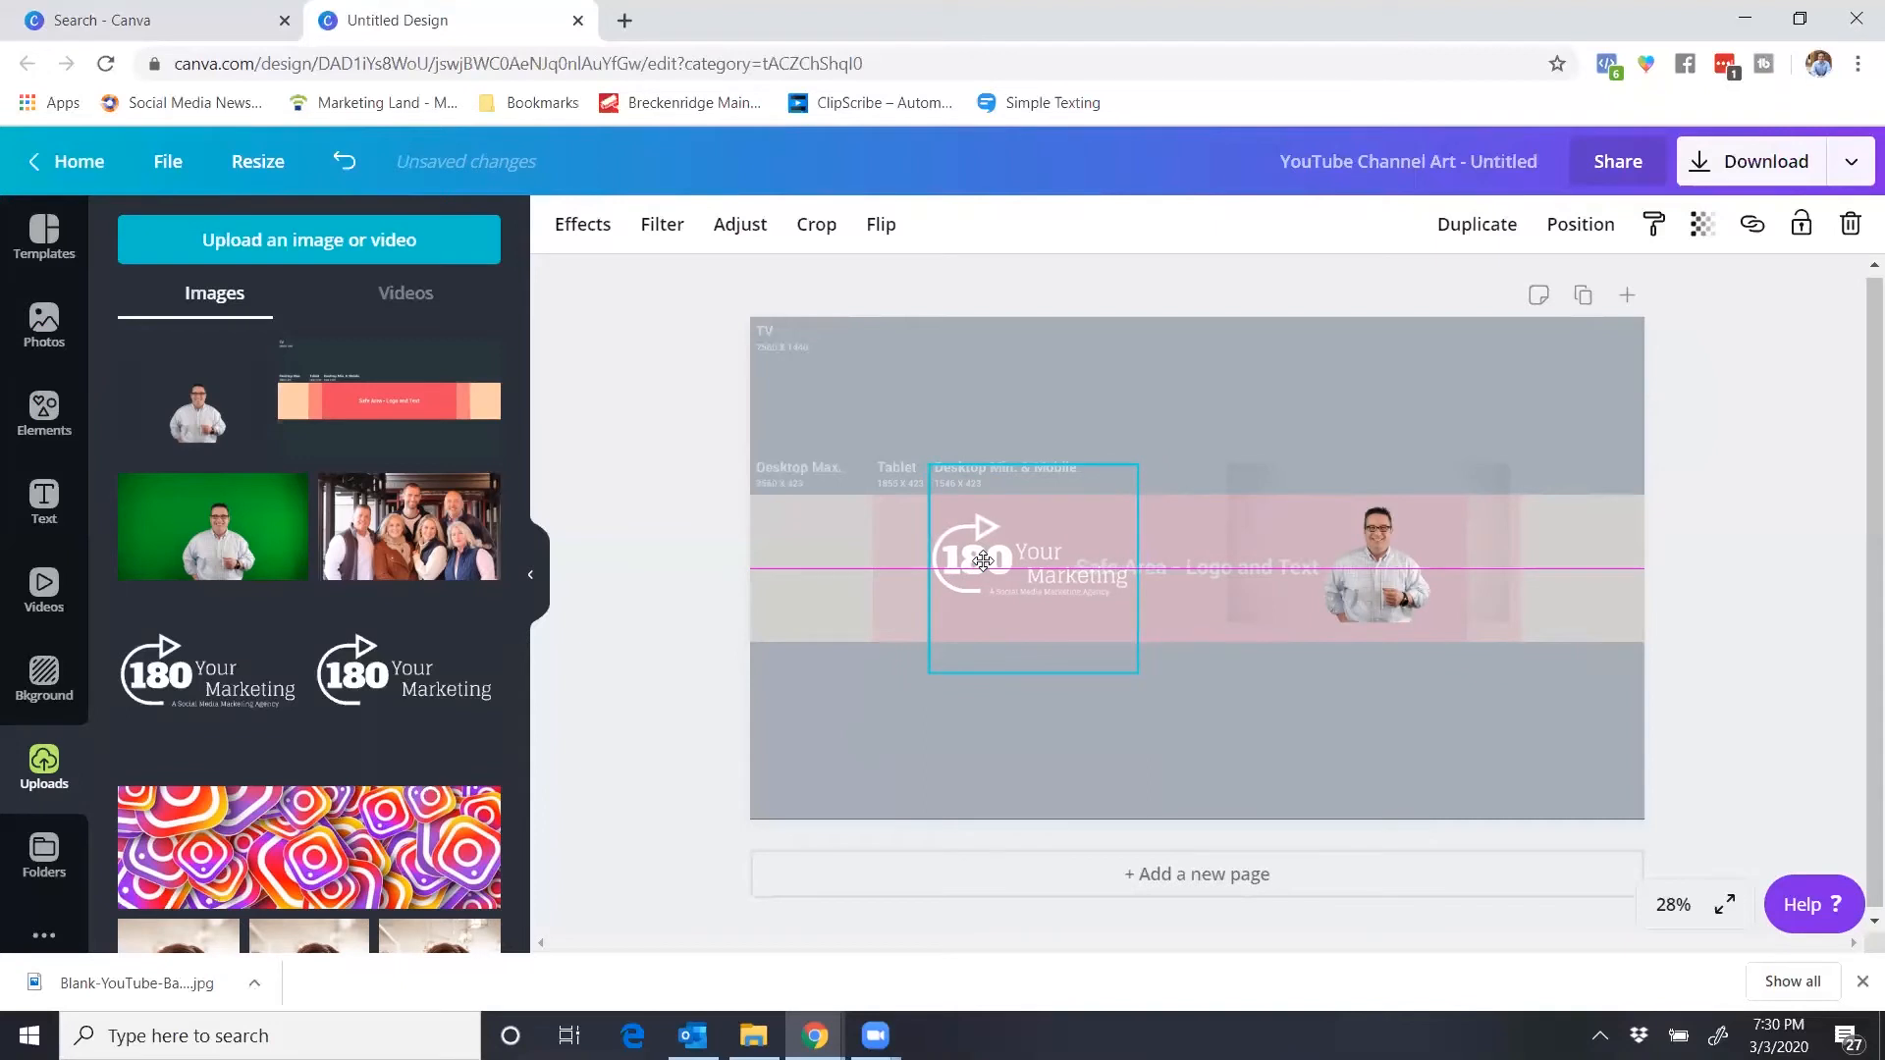
{"action": "left_click_drag", "start_coordinate": [928, 466], "coordinate": [962, 496]}
{"action": "left_click_drag", "start_coordinate": [985, 569], "coordinate": [984, 550]}
{"action": "left_click_drag", "start_coordinate": [981, 550], "coordinate": [979, 550]}
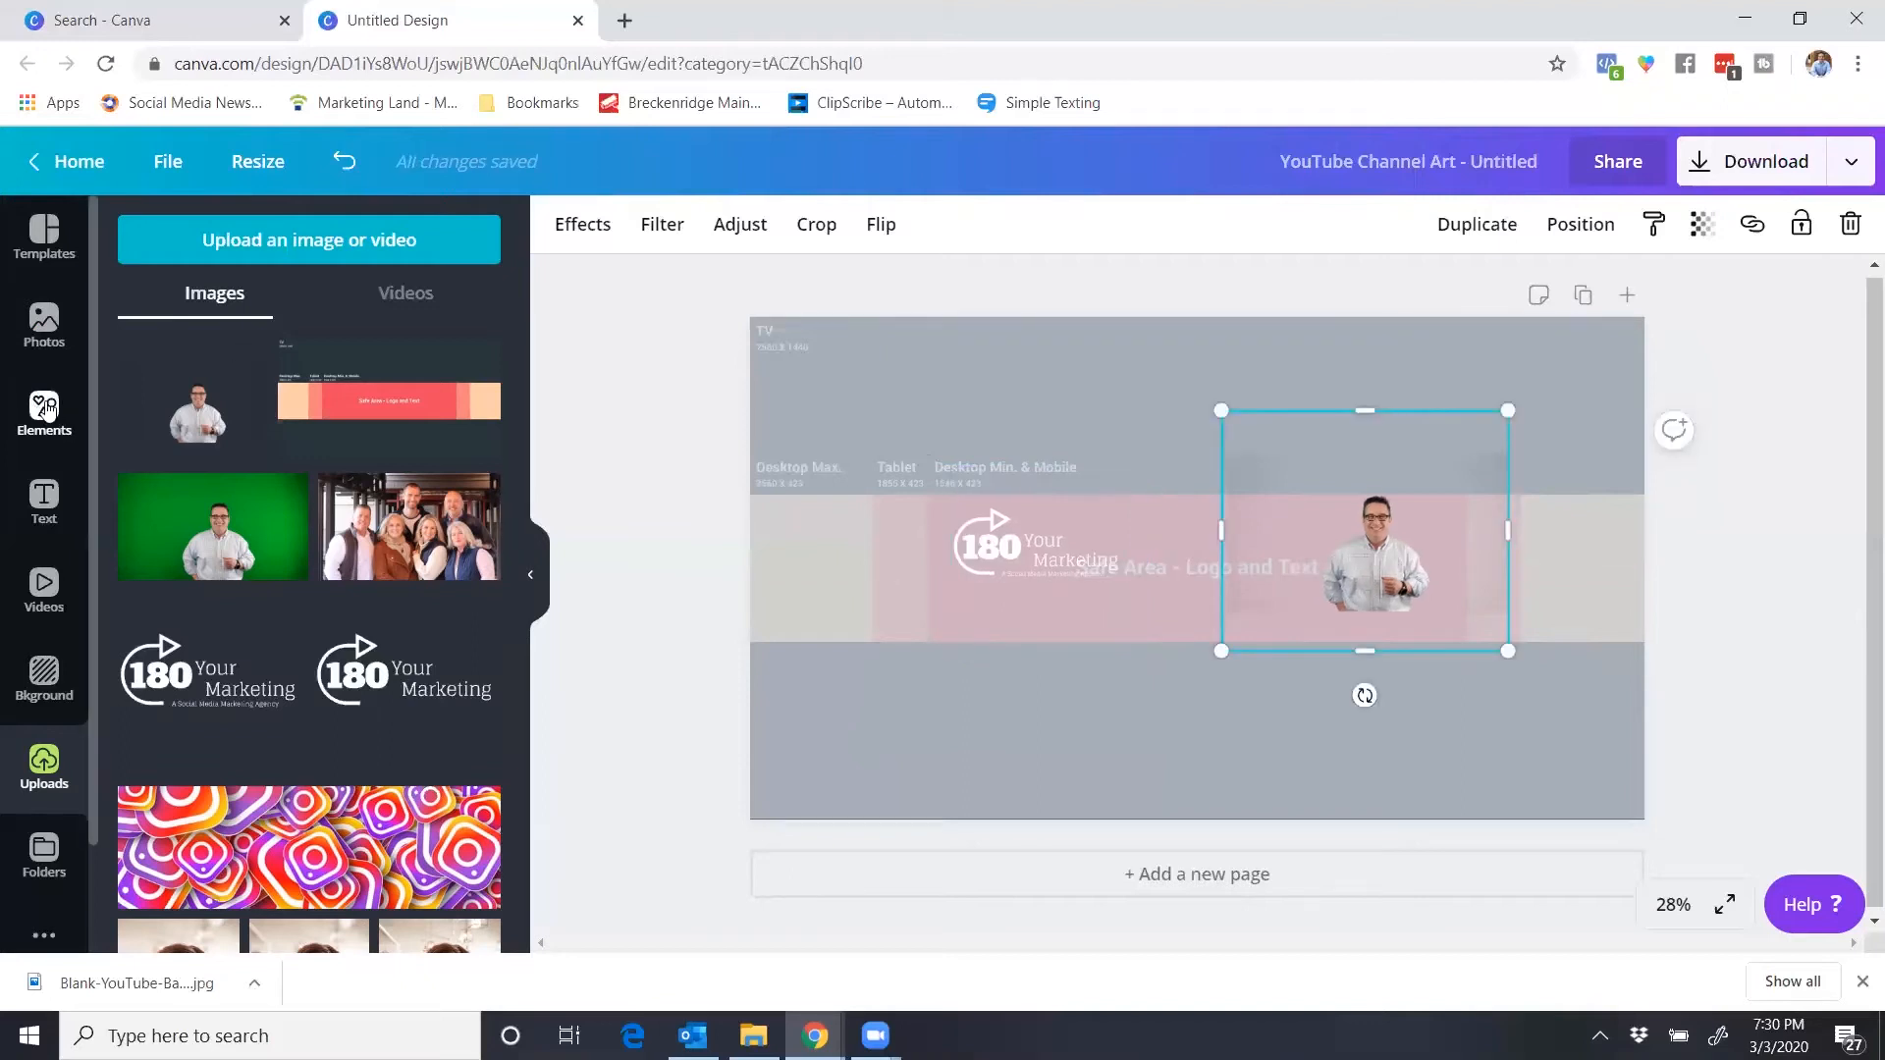
- Add a square shape and reshape it into a thin strip spanning the full page width along the safe band's lower edge
{"action": "left_click", "coordinate": [46, 409]}
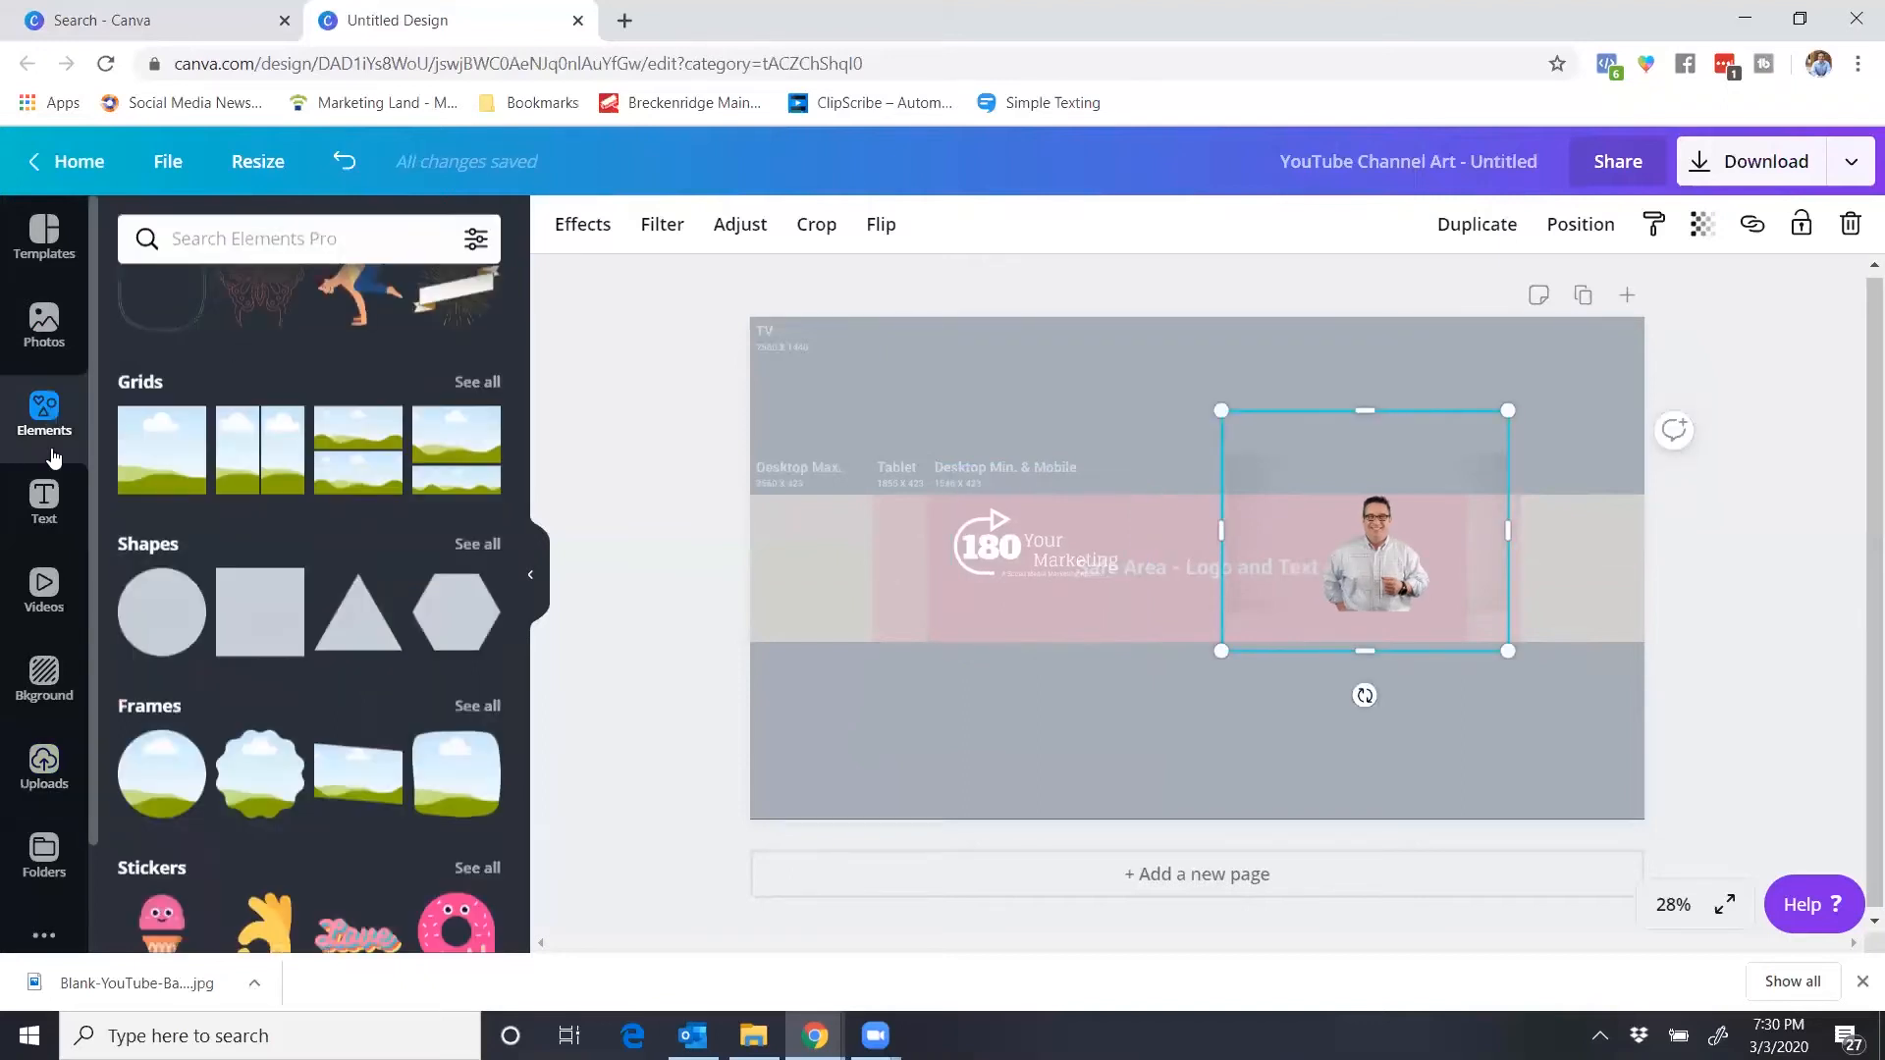
{"action": "left_click", "coordinate": [290, 621]}
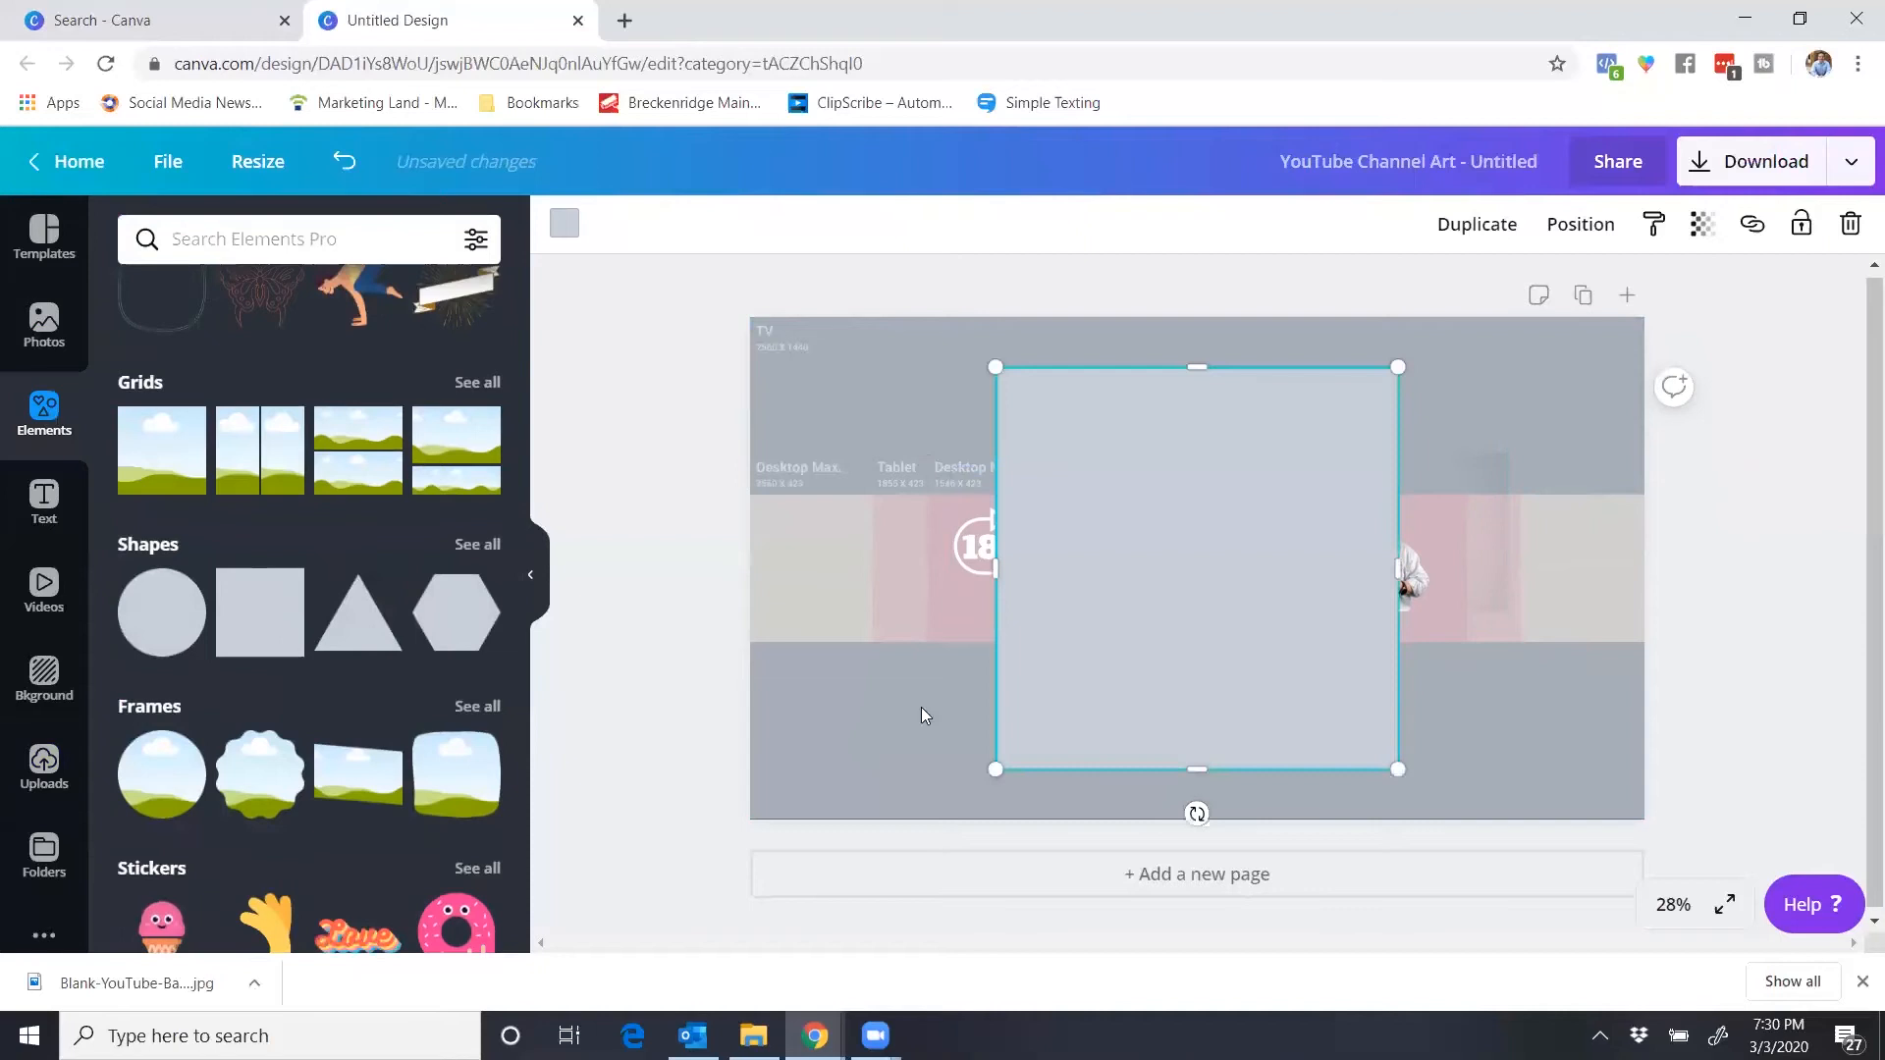
{"action": "left_click_drag", "start_coordinate": [1182, 770], "coordinate": [1162, 634]}
{"action": "left_click_drag", "start_coordinate": [1192, 378], "coordinate": [1217, 567]}
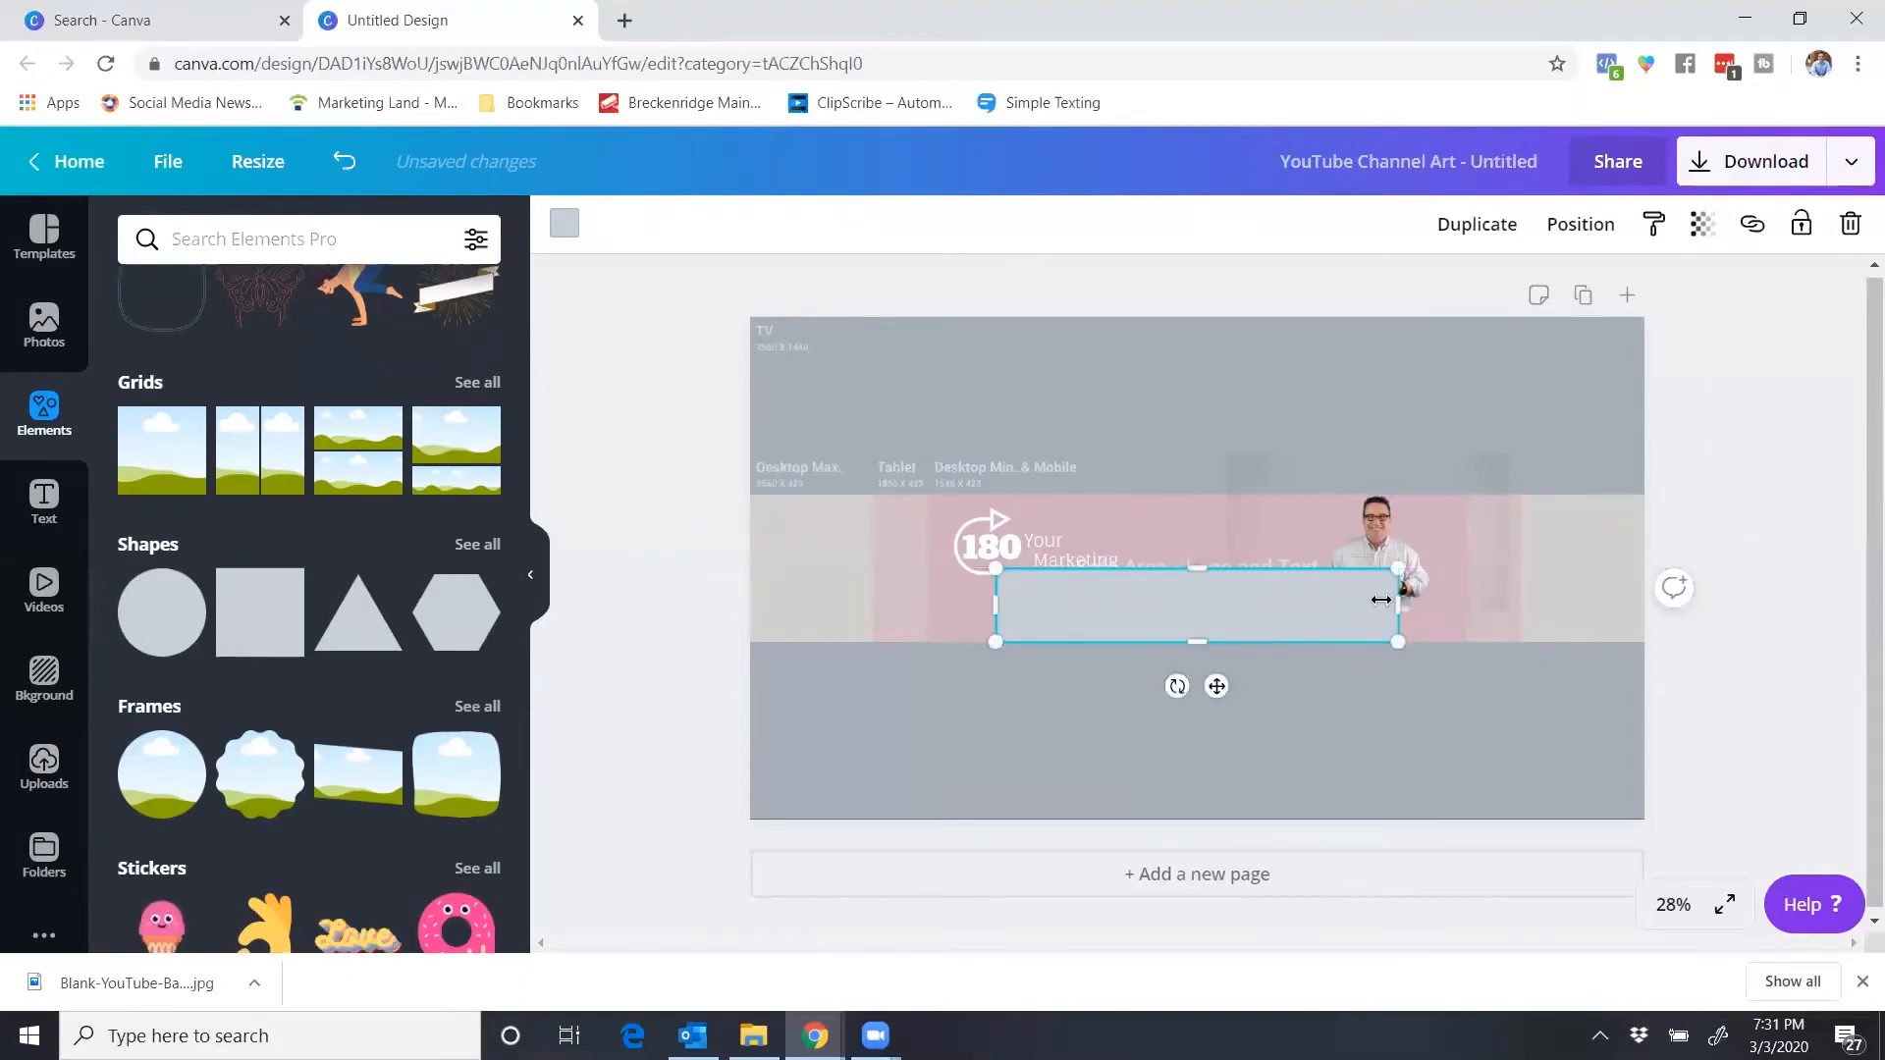
{"action": "left_click_drag", "start_coordinate": [1421, 607], "coordinate": [1638, 617]}
{"action": "left_click_drag", "start_coordinate": [999, 602], "coordinate": [754, 603]}
{"action": "left_click_drag", "start_coordinate": [1194, 569], "coordinate": [1175, 603]}
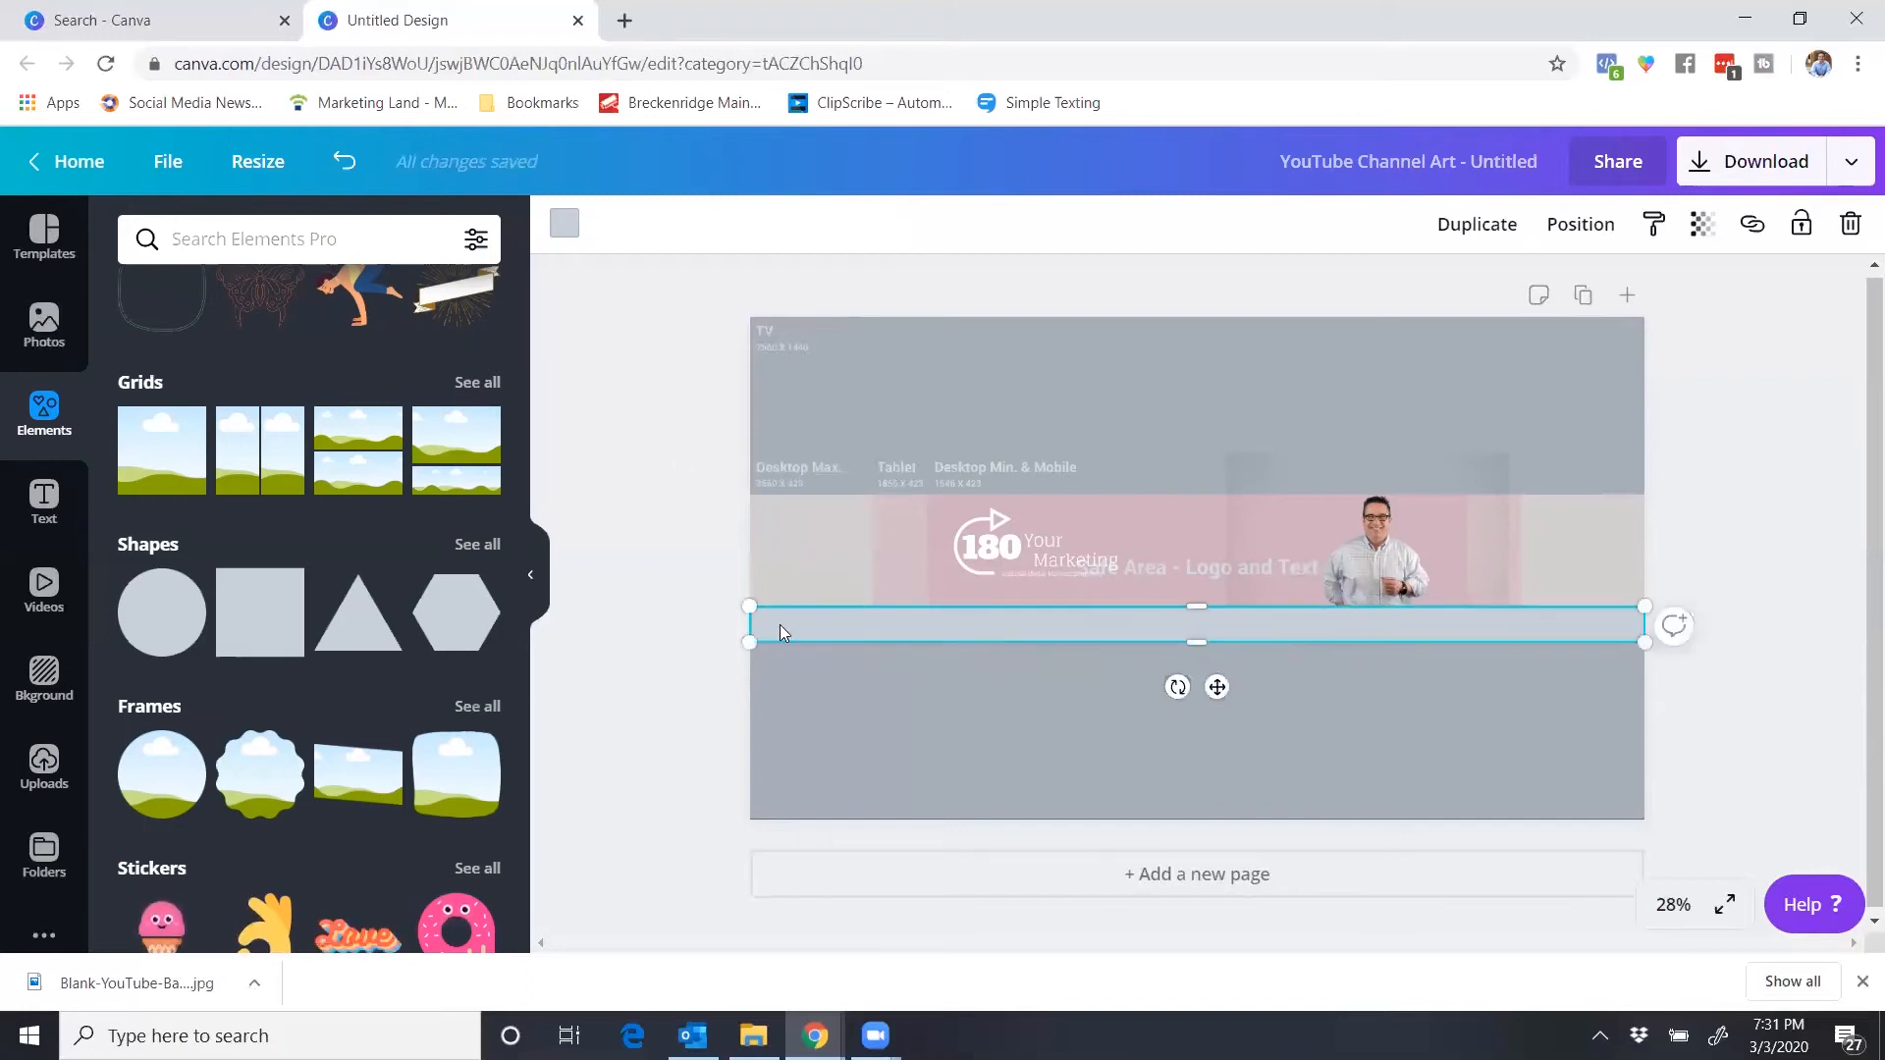
- Search the colors for "blue" and try the dark grey Beautiful Abstraction swatch on the strip
{"action": "left_click", "coordinate": [564, 224]}
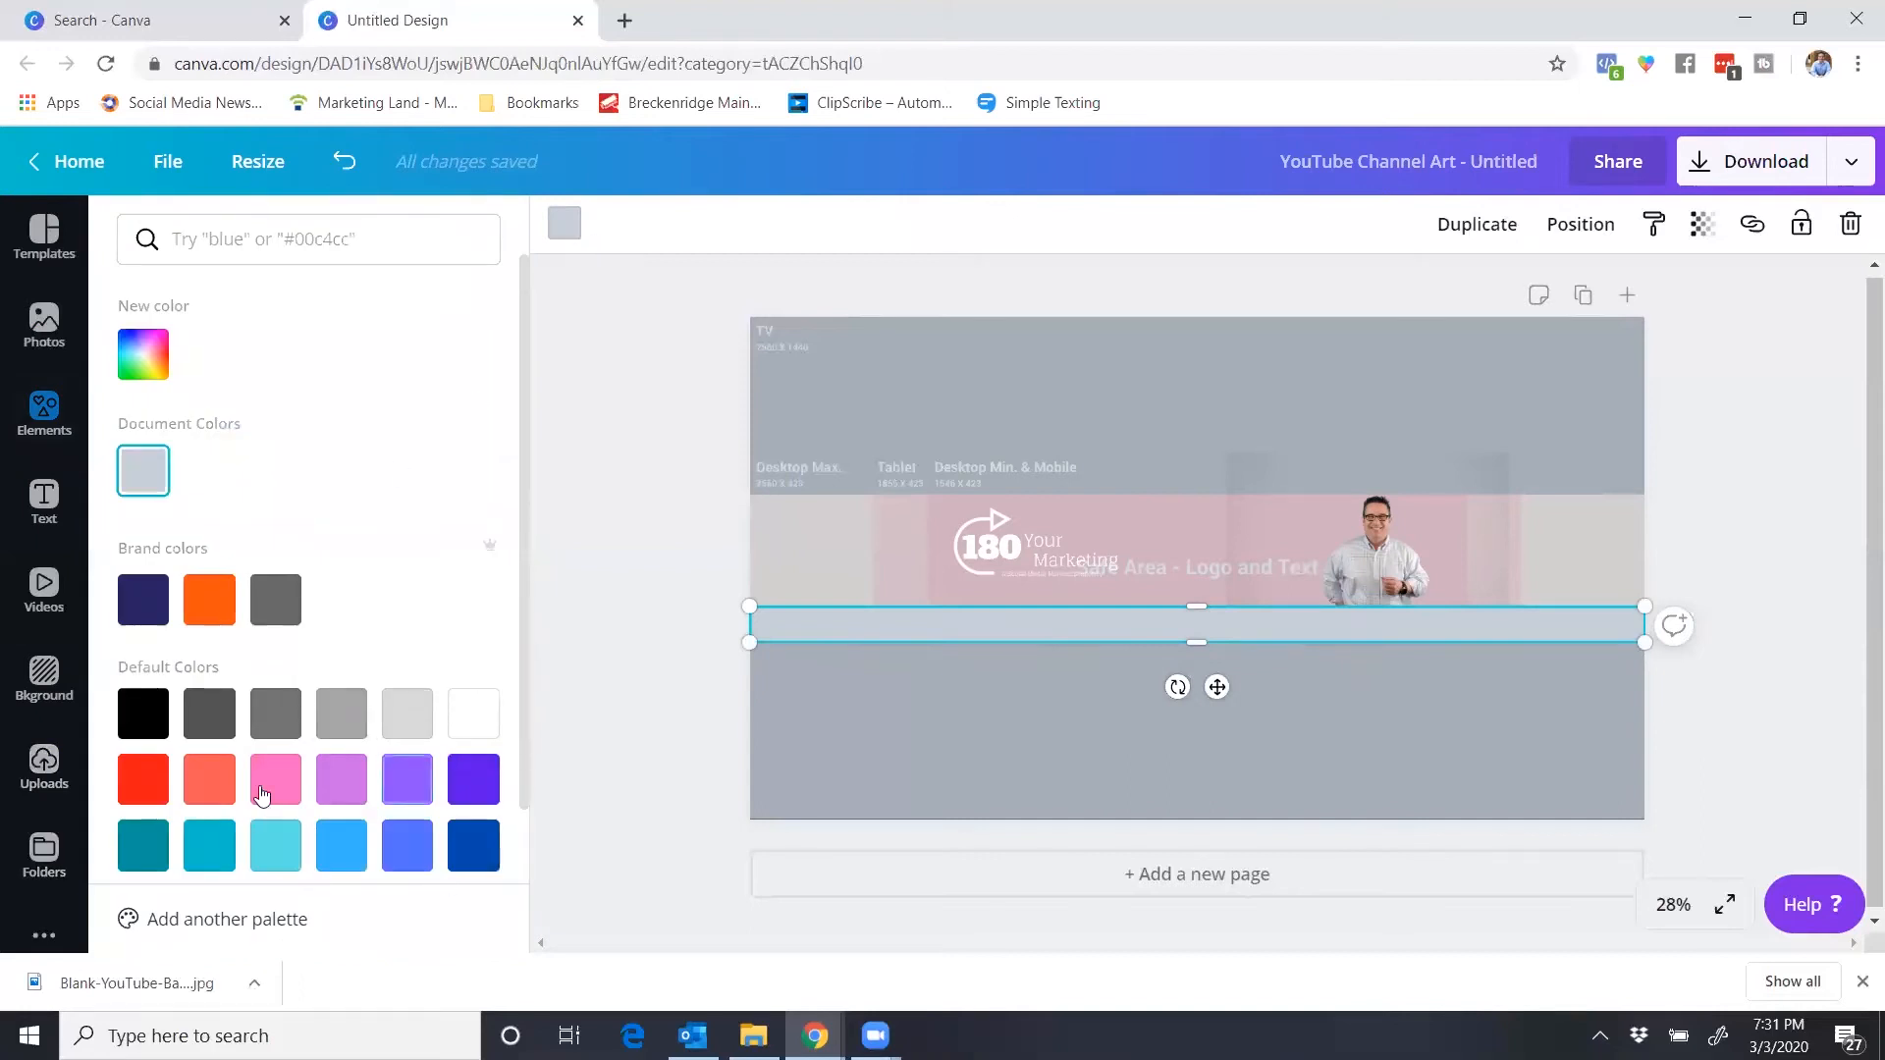
{"action": "left_click", "coordinate": [310, 237]}
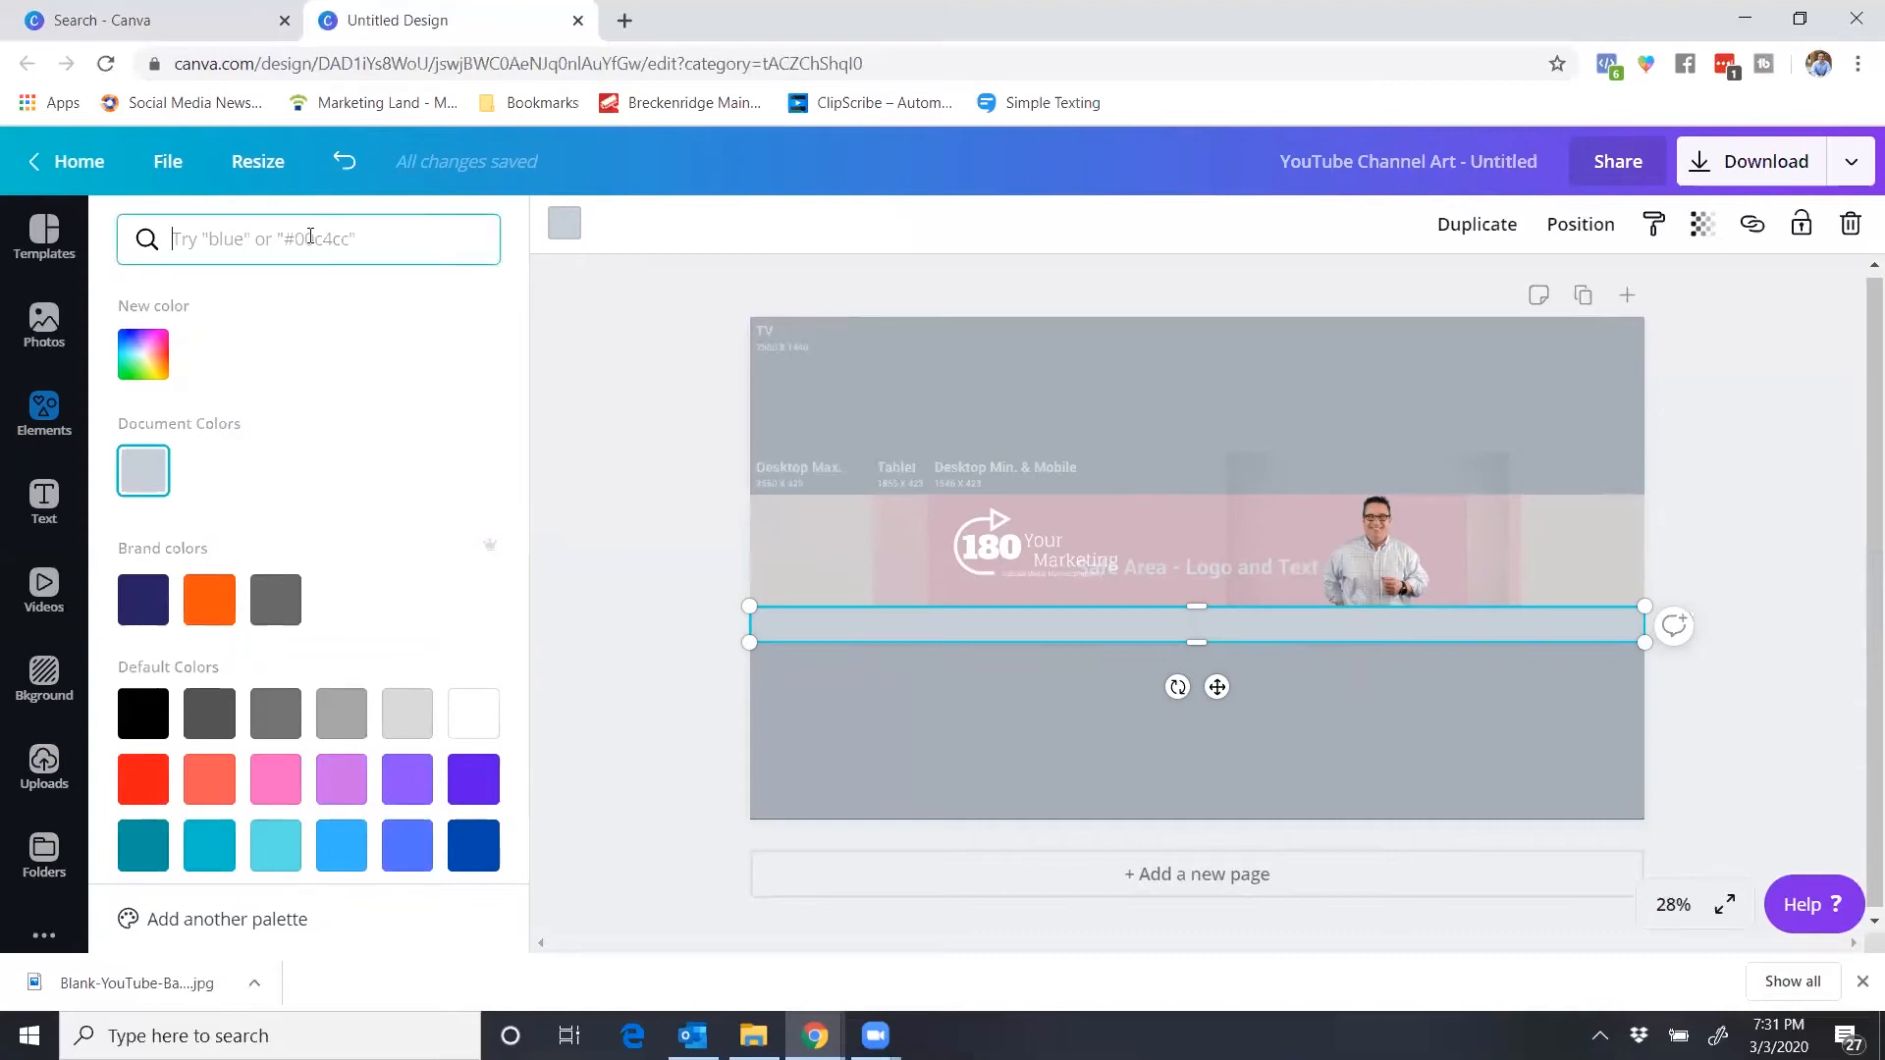
{"action": "type", "text": "blue"}
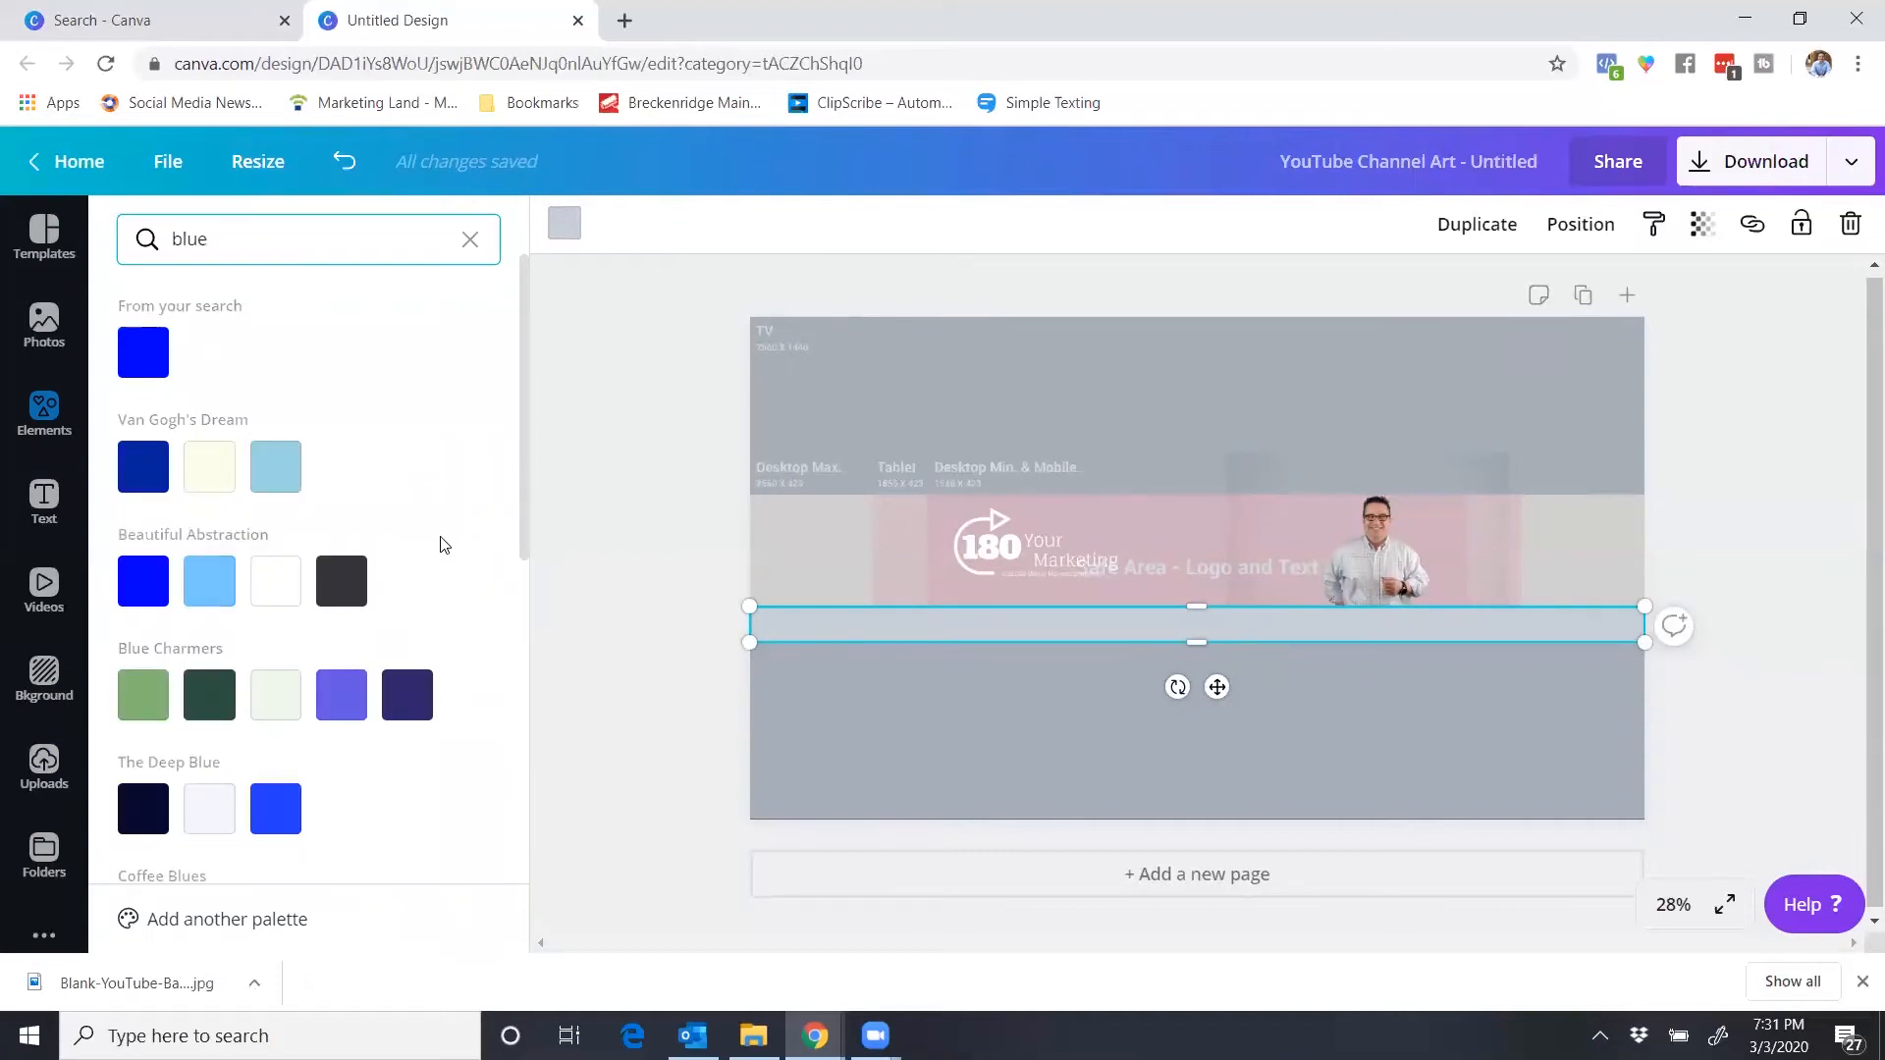
{"action": "left_click", "coordinate": [353, 589]}
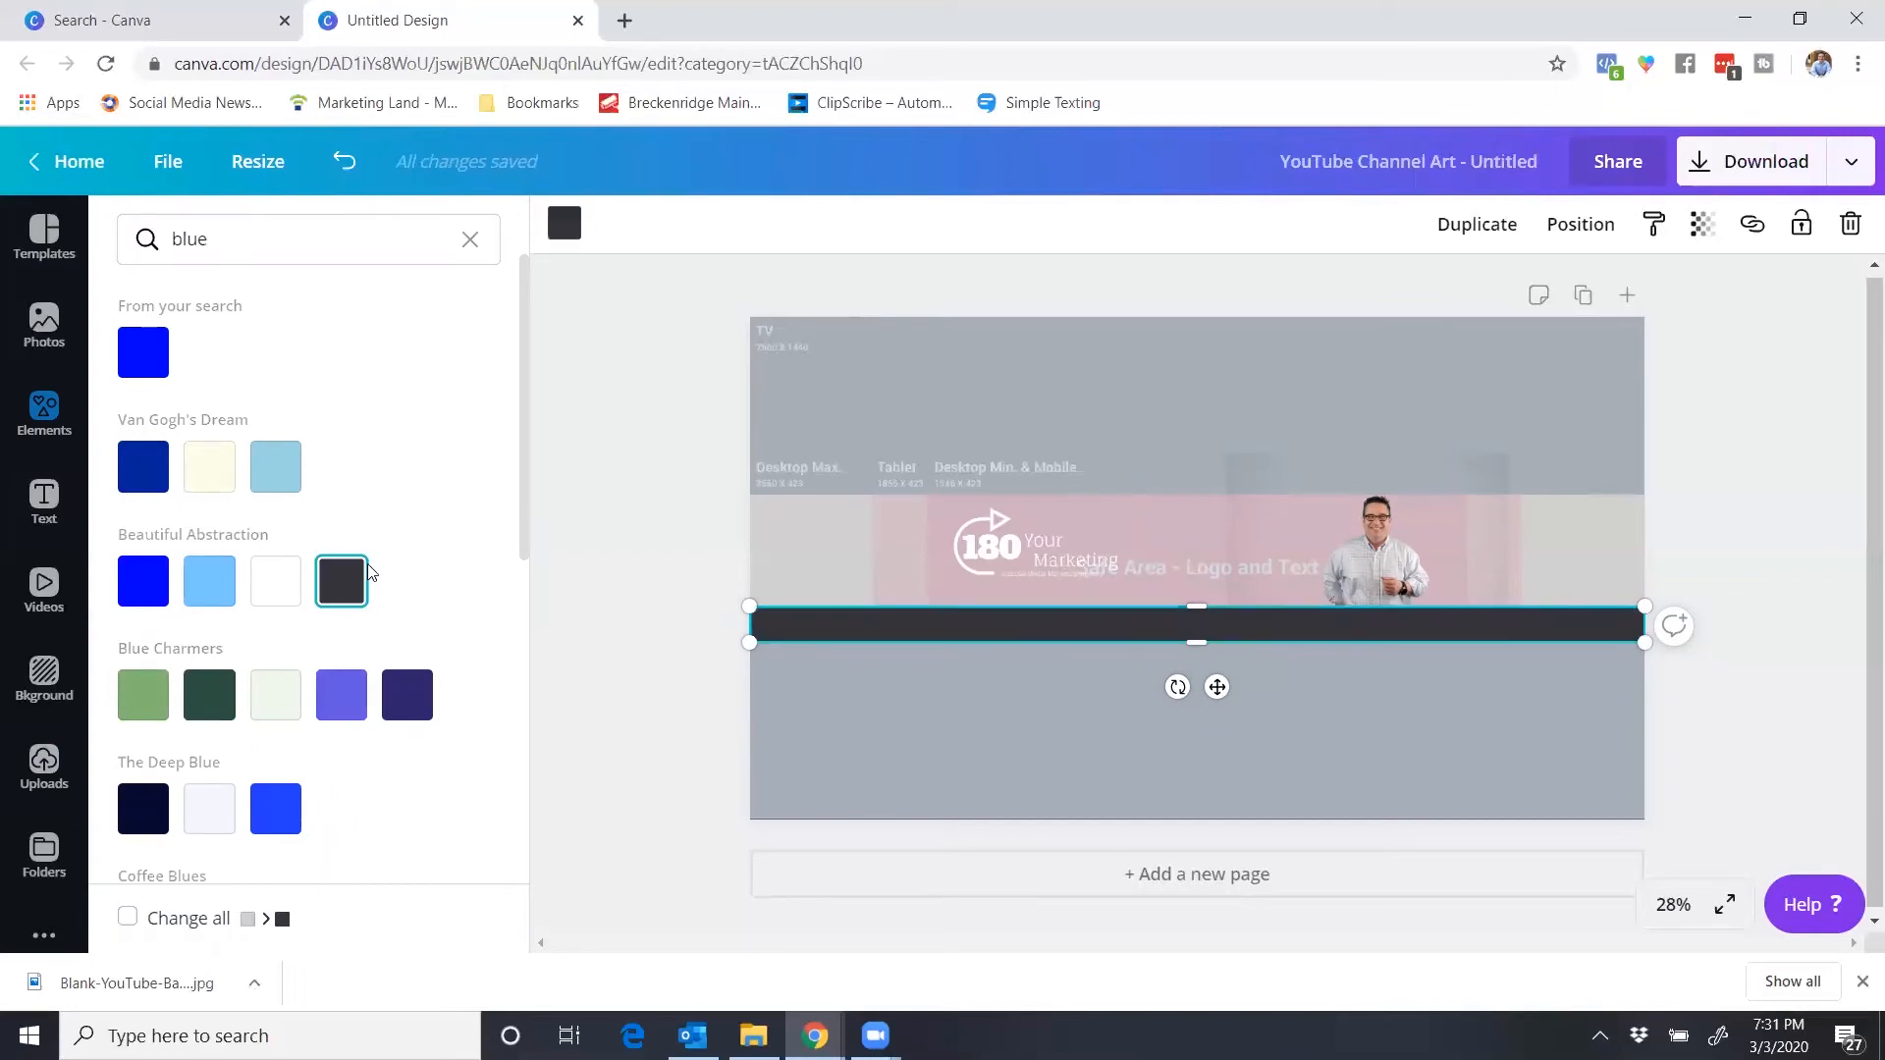
{"action": "scroll", "coordinate": [289, 602], "scroll_direction": "down", "scroll_amount": 7}
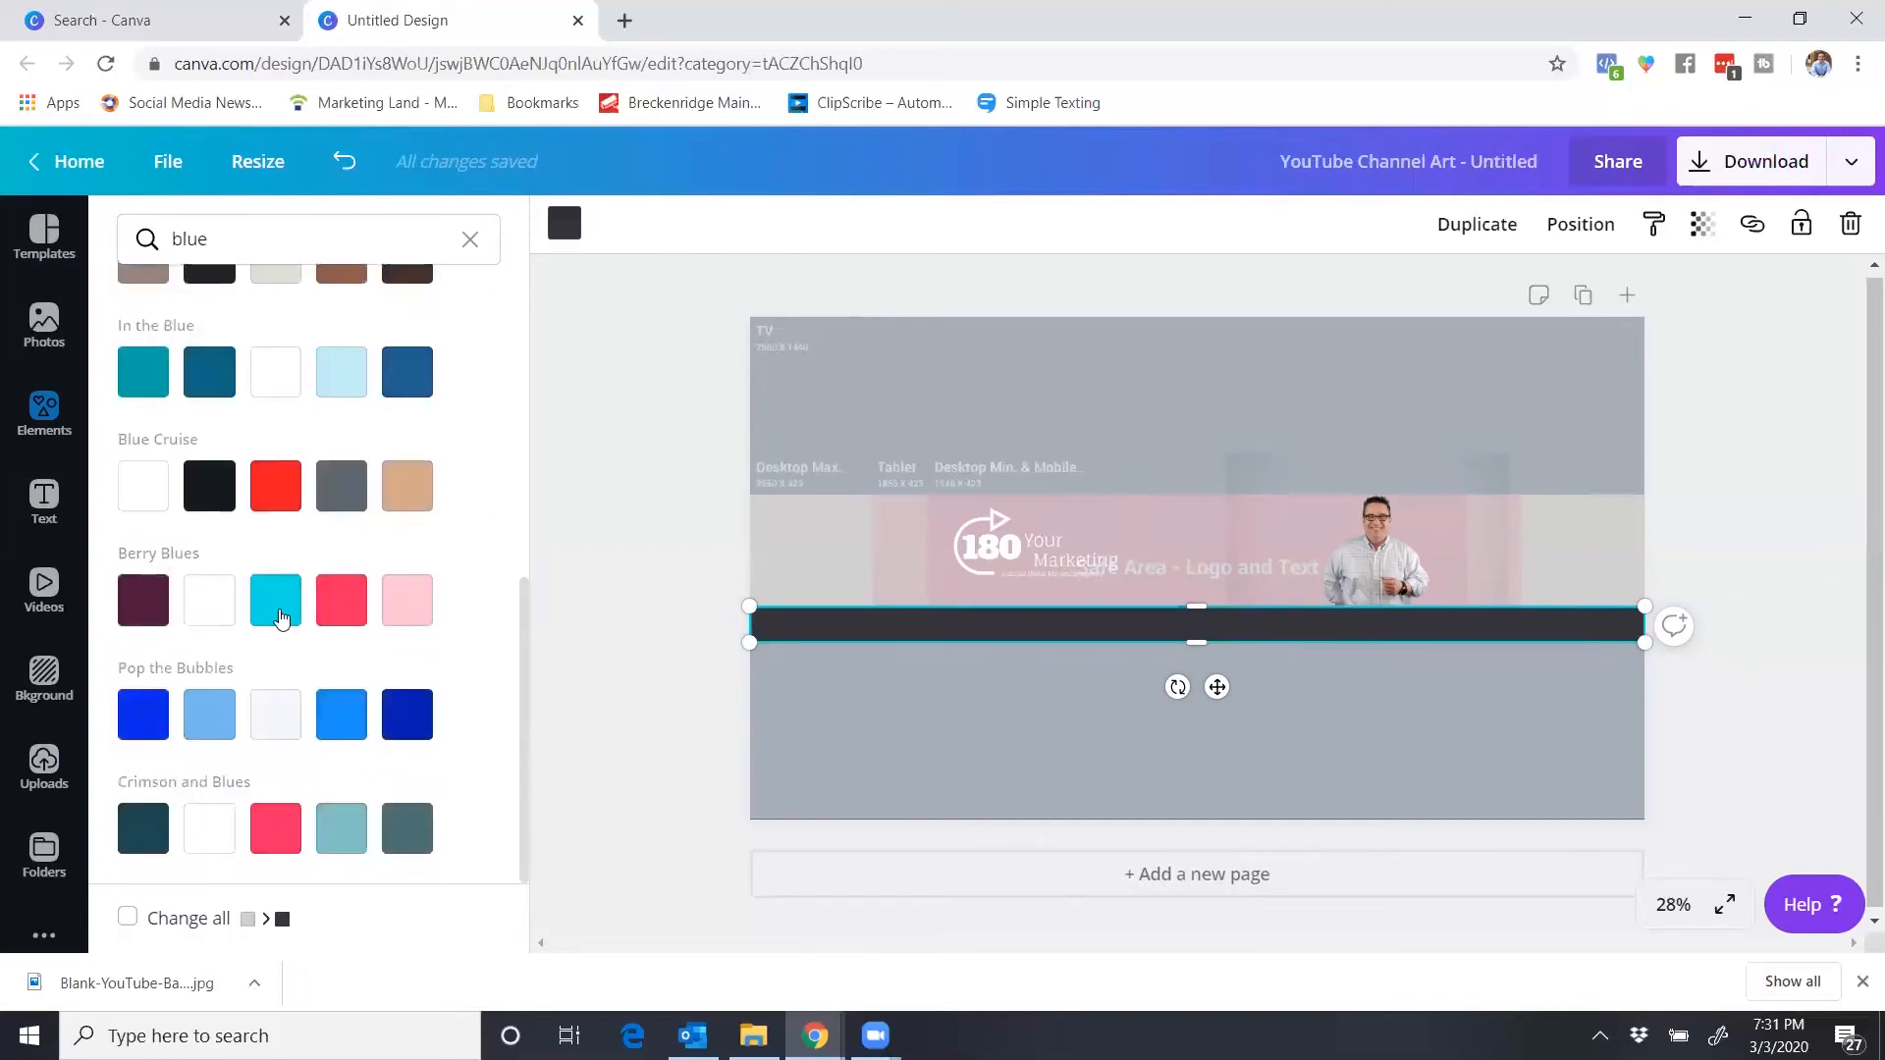
{"action": "left_click", "coordinate": [470, 240]}
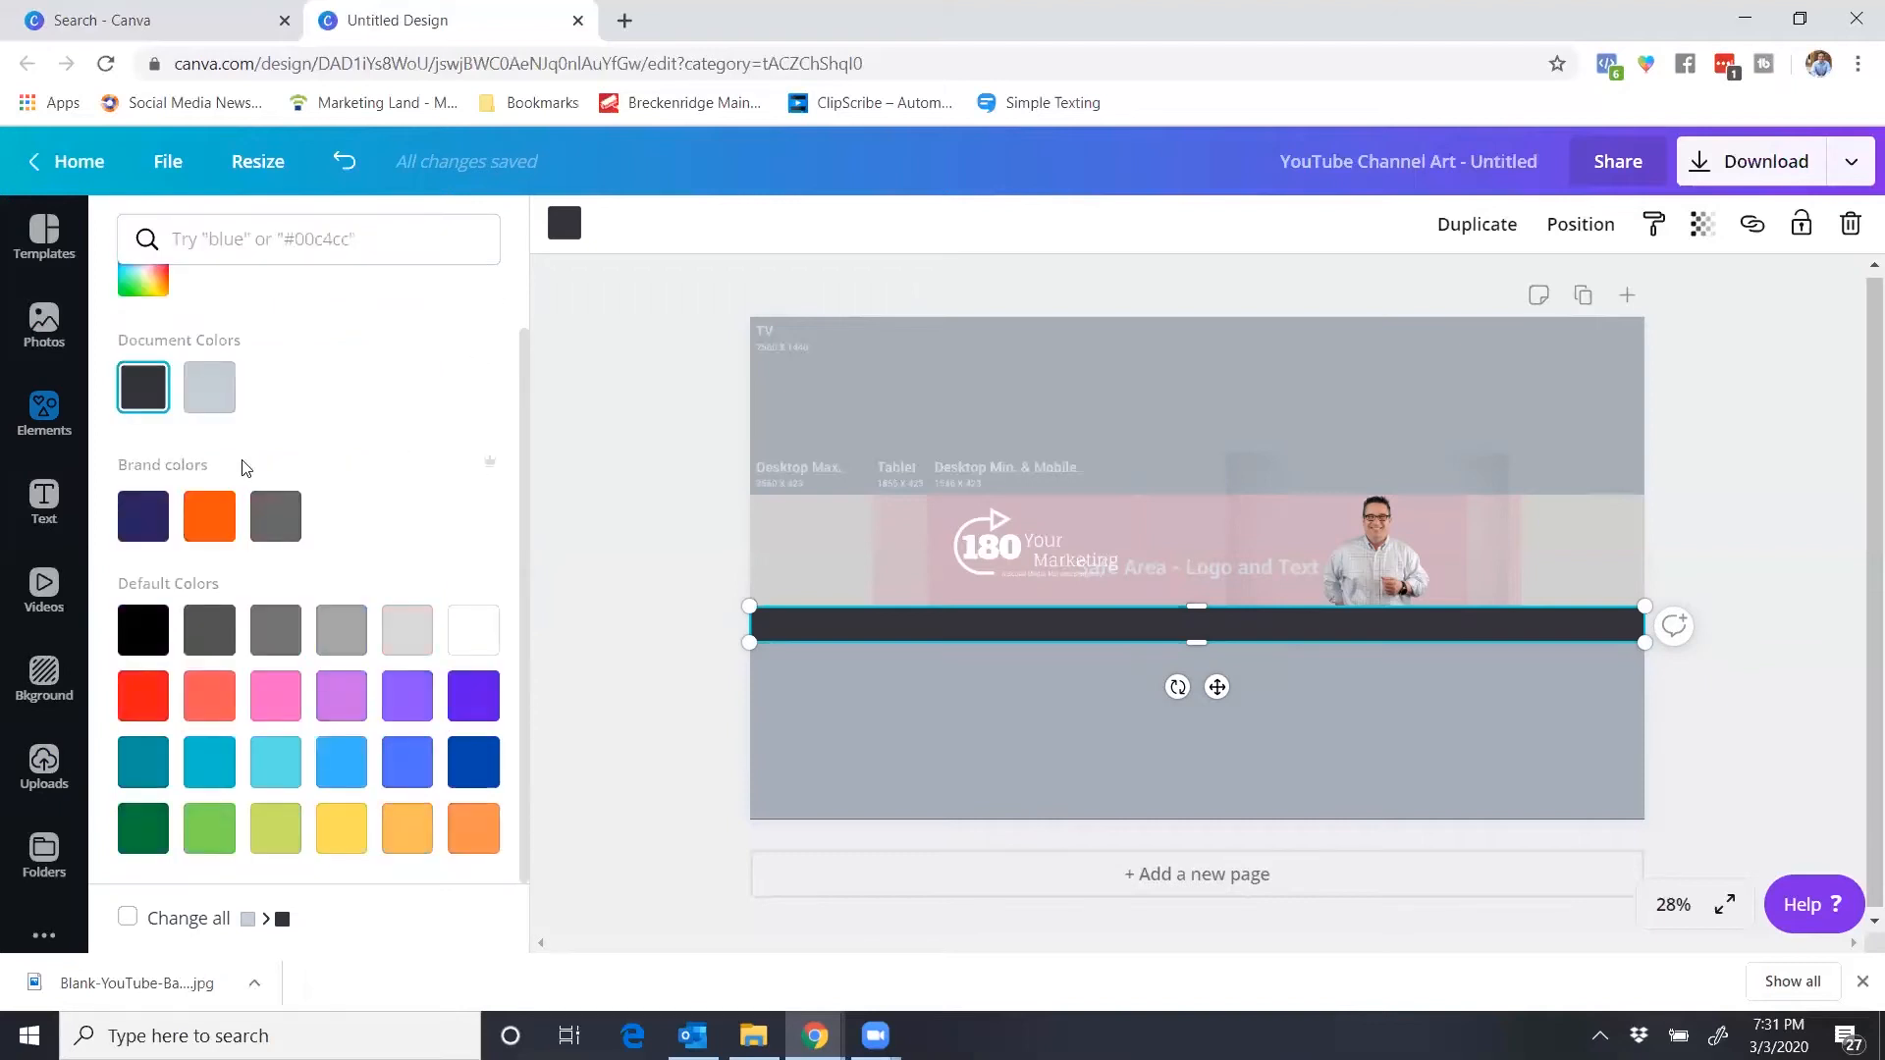
- Fill the strip with the orange brand color and shift the logo slightly right and down
{"action": "left_click", "coordinate": [226, 517]}
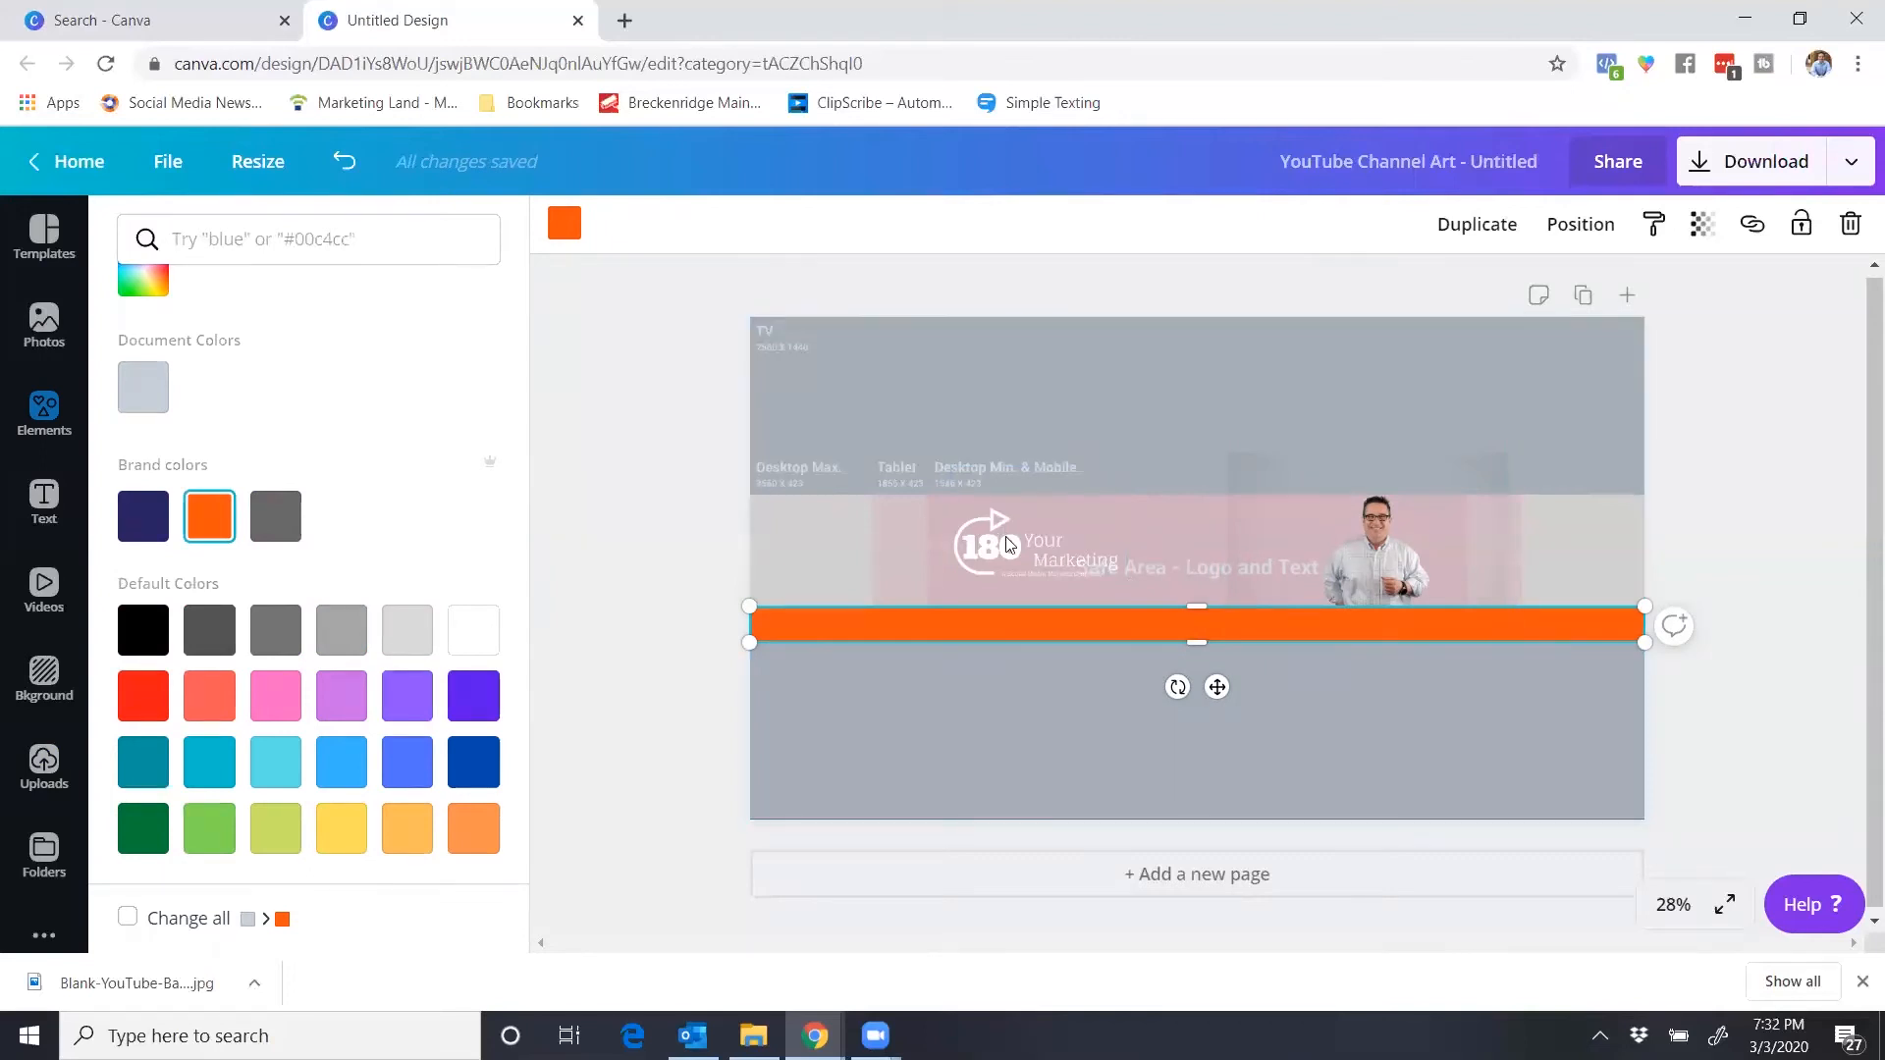
{"action": "left_click_drag", "start_coordinate": [1008, 545], "coordinate": [1028, 554]}
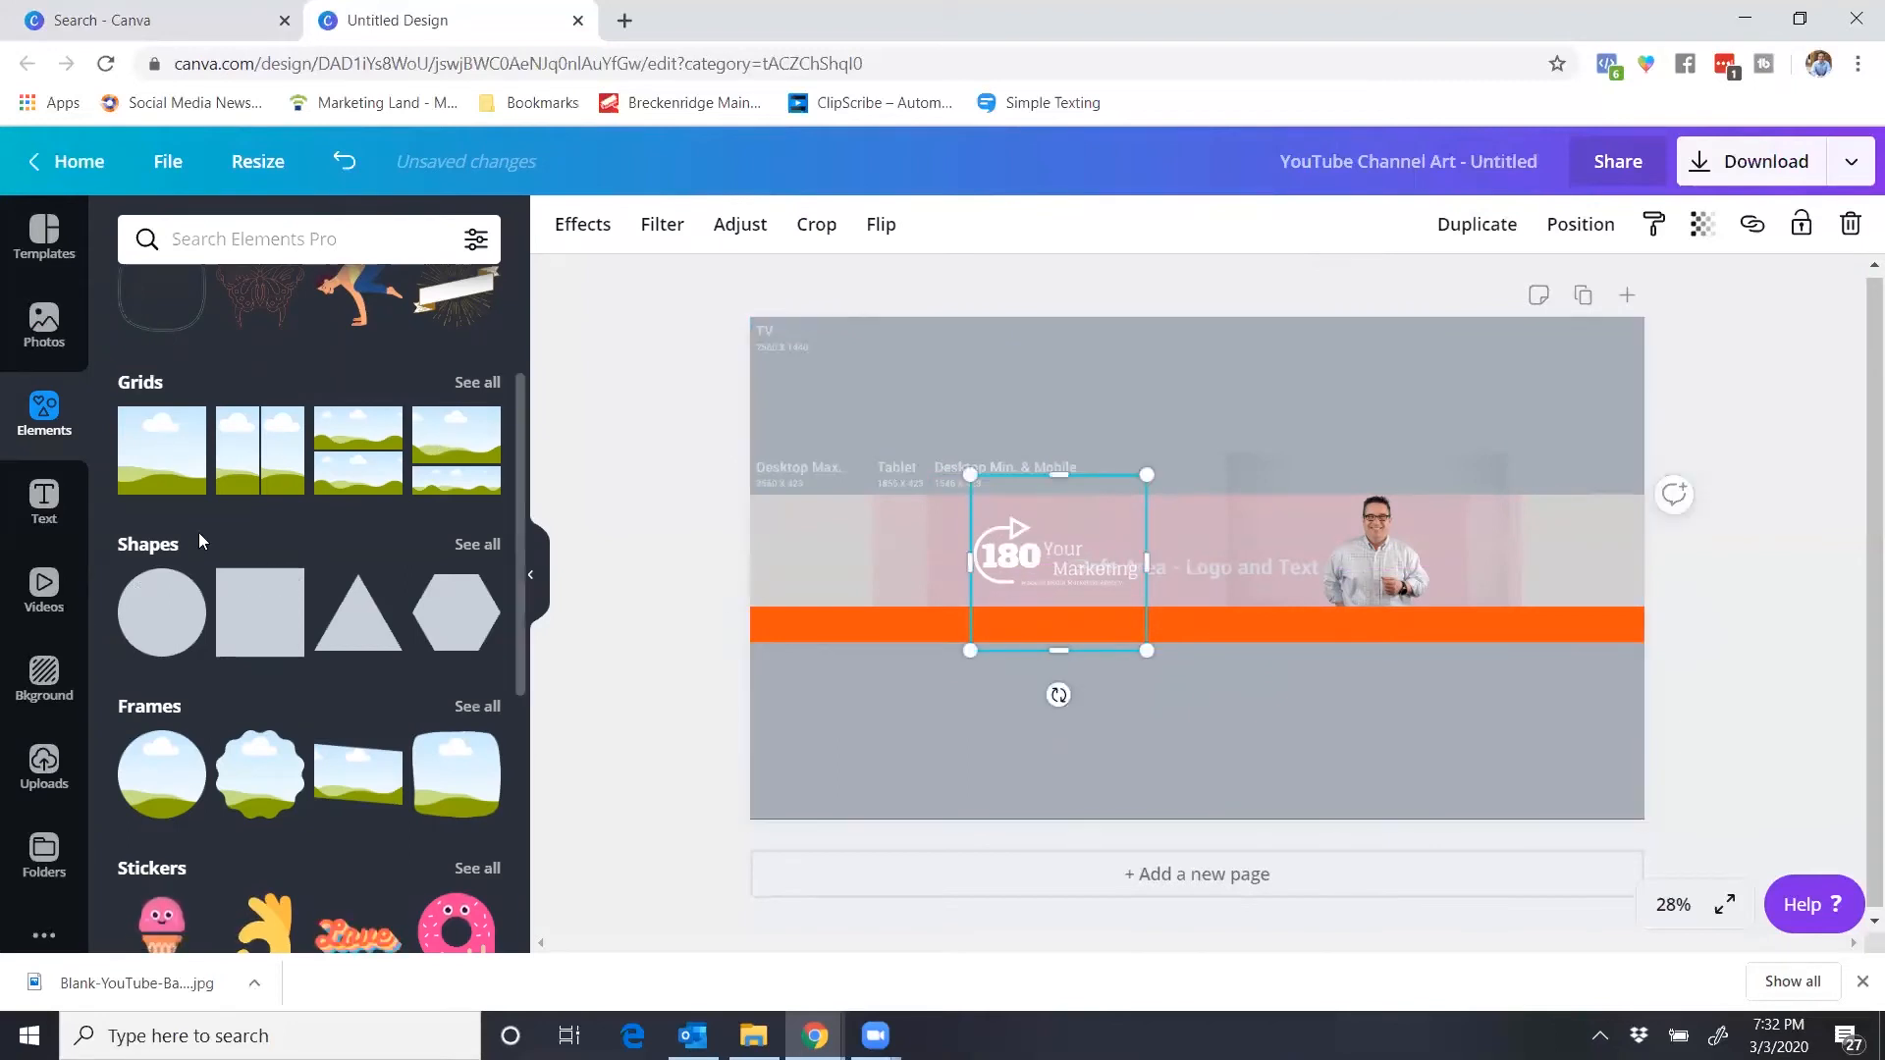
- Add a heading text box and move it onto the middle of the orange strip
{"action": "left_click", "coordinate": [44, 501]}
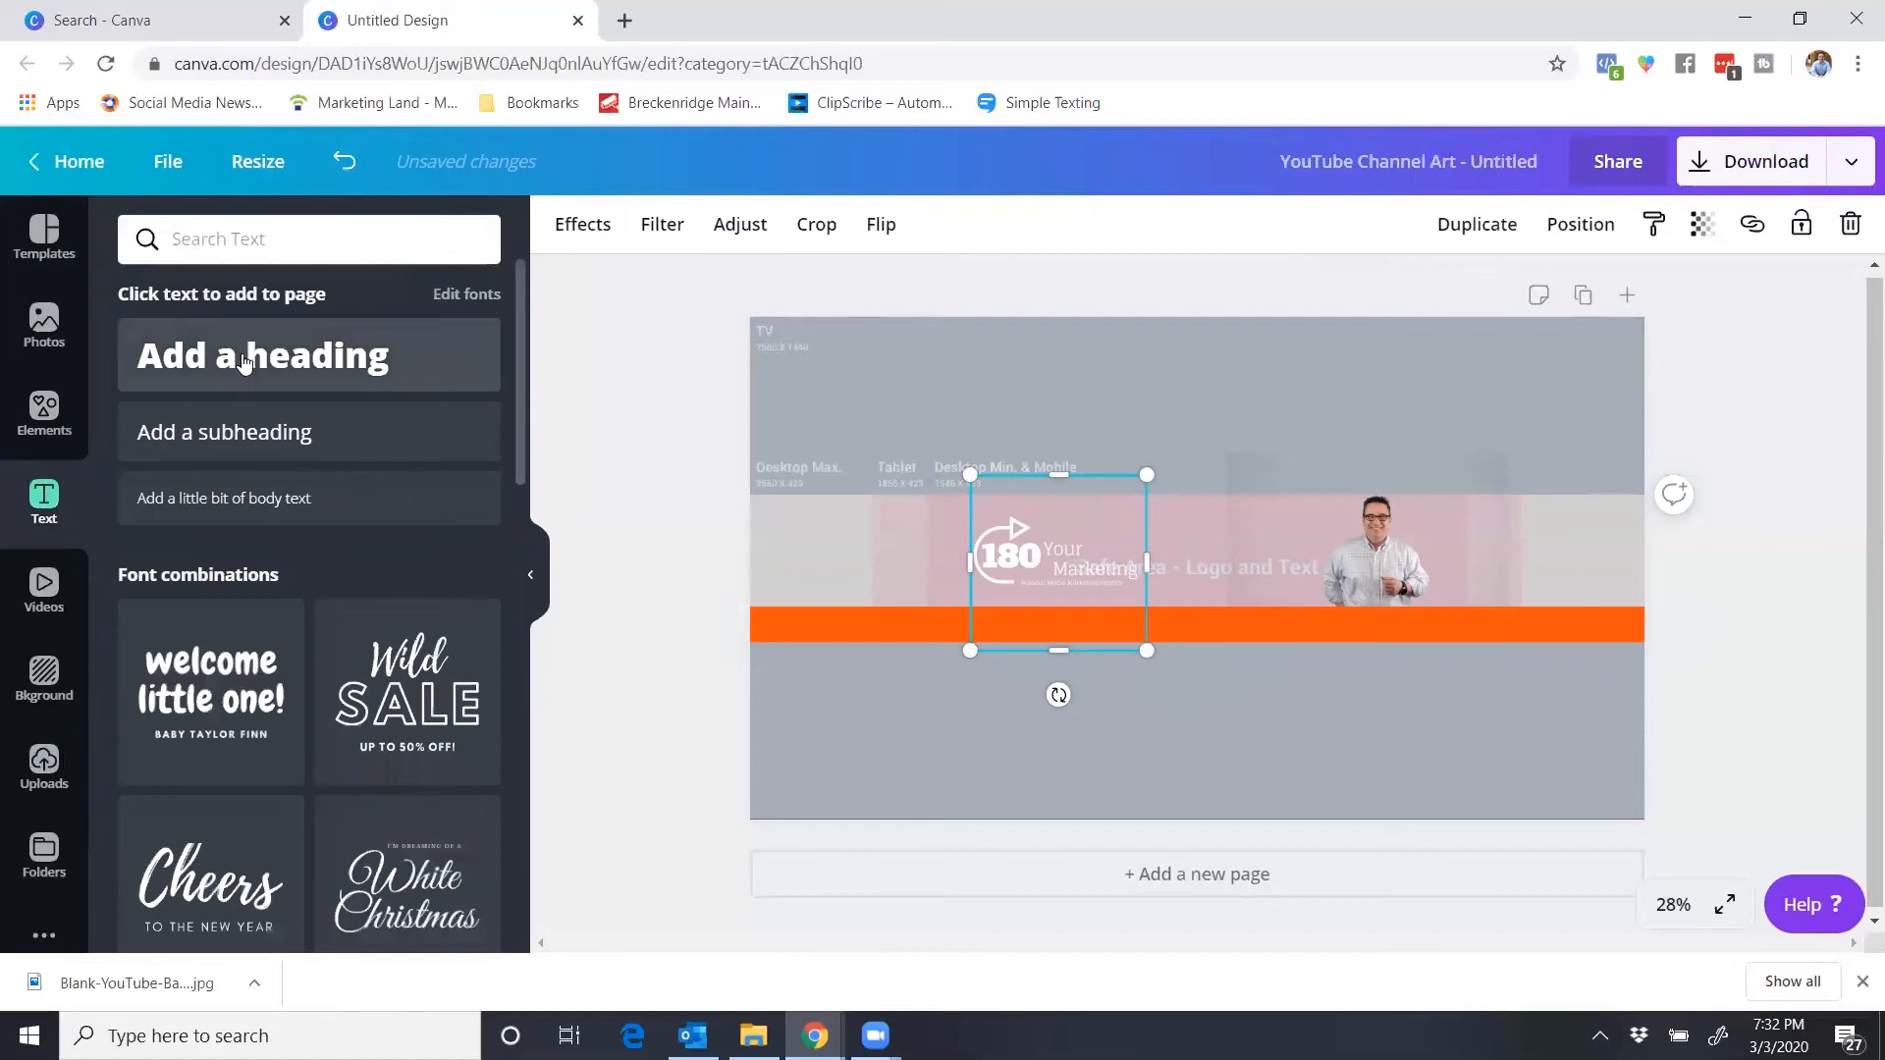
{"action": "scroll", "coordinate": [341, 707], "scroll_direction": "down", "scroll_amount": 5}
{"action": "scroll", "coordinate": [342, 707], "scroll_direction": "up", "scroll_amount": 5}
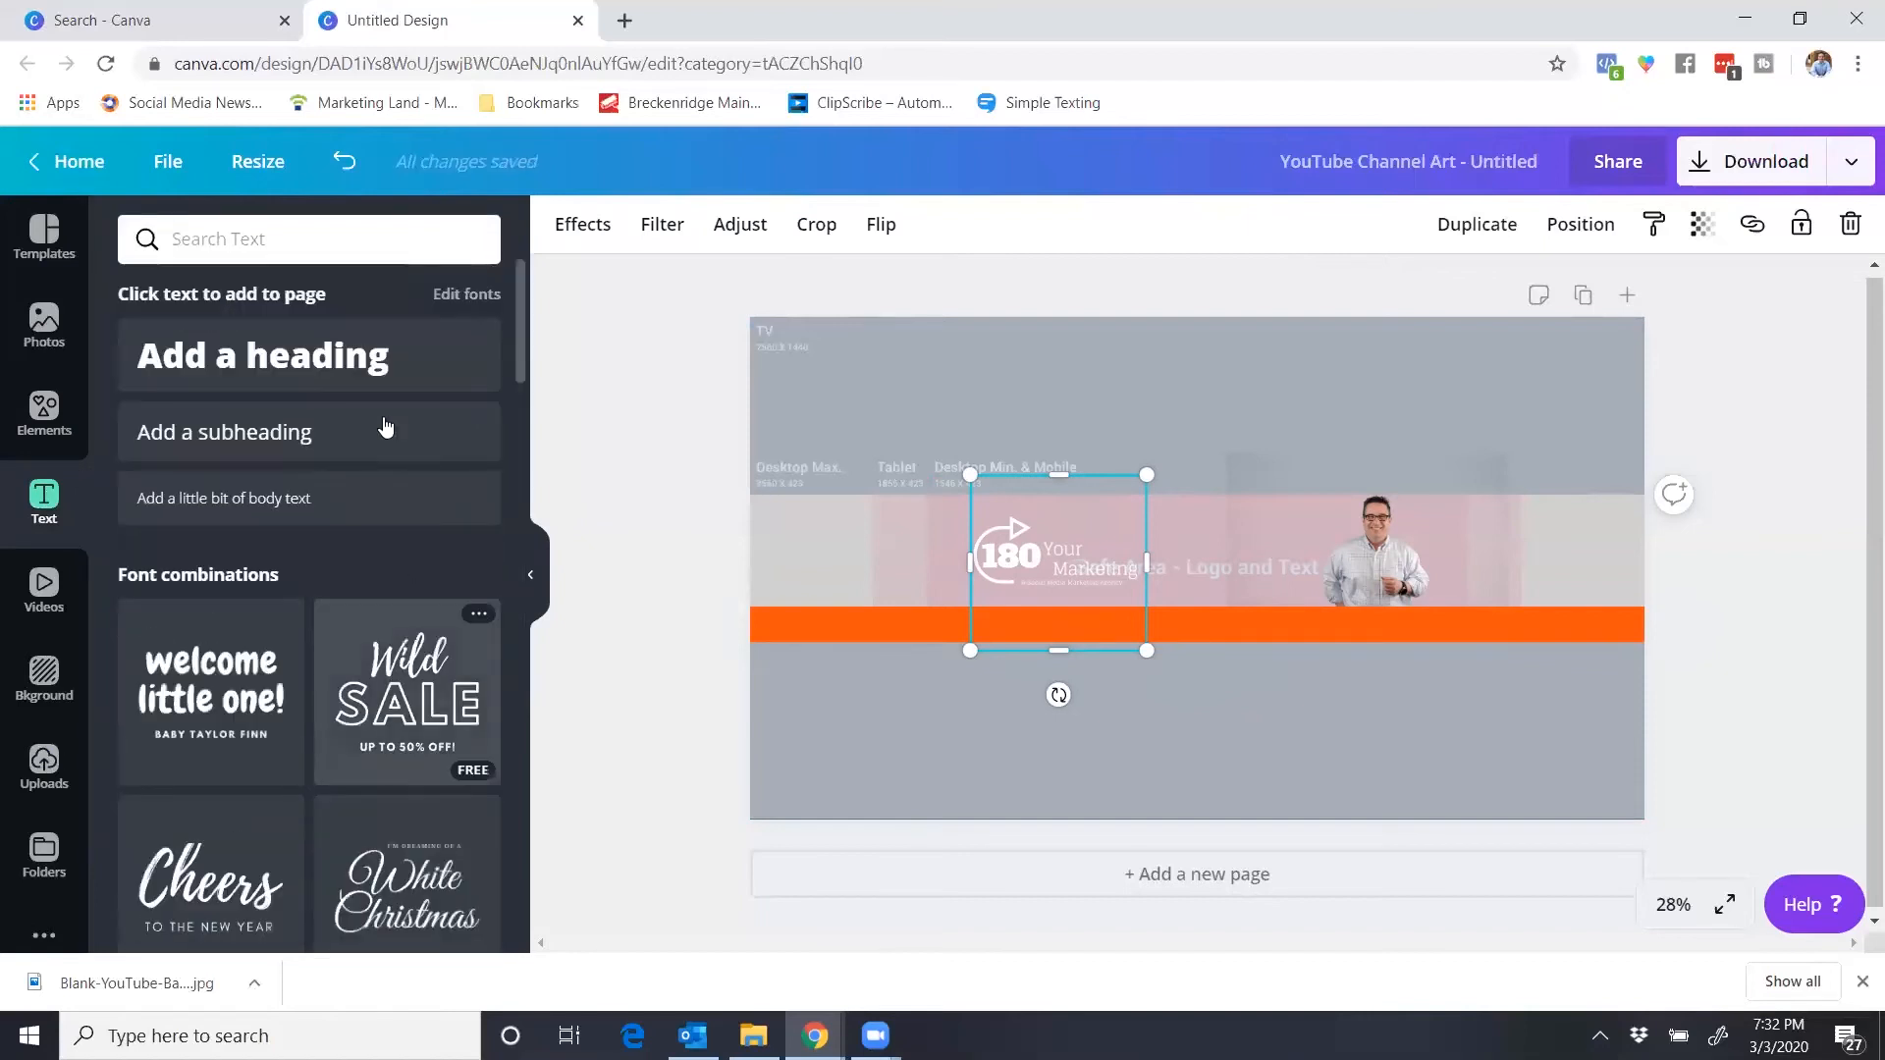
{"action": "left_click", "coordinate": [330, 356]}
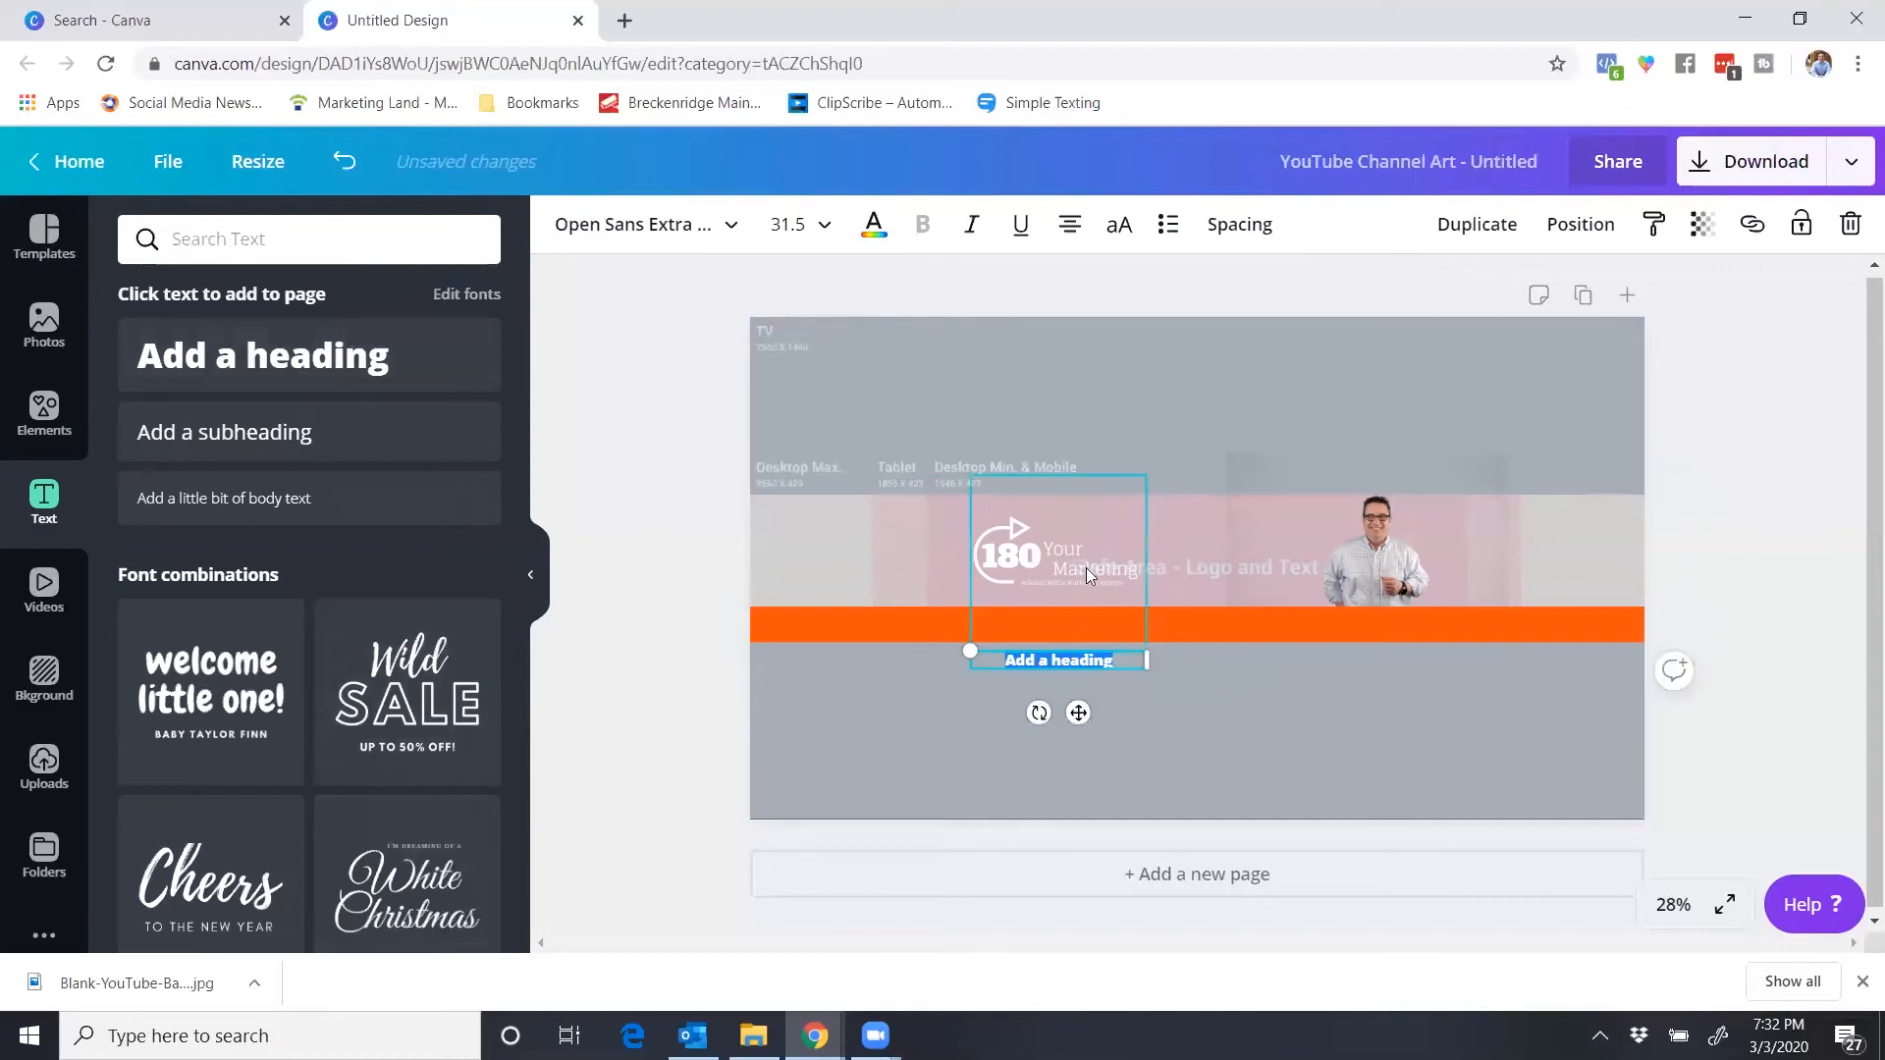
{"action": "left_click", "coordinate": [1082, 663]}
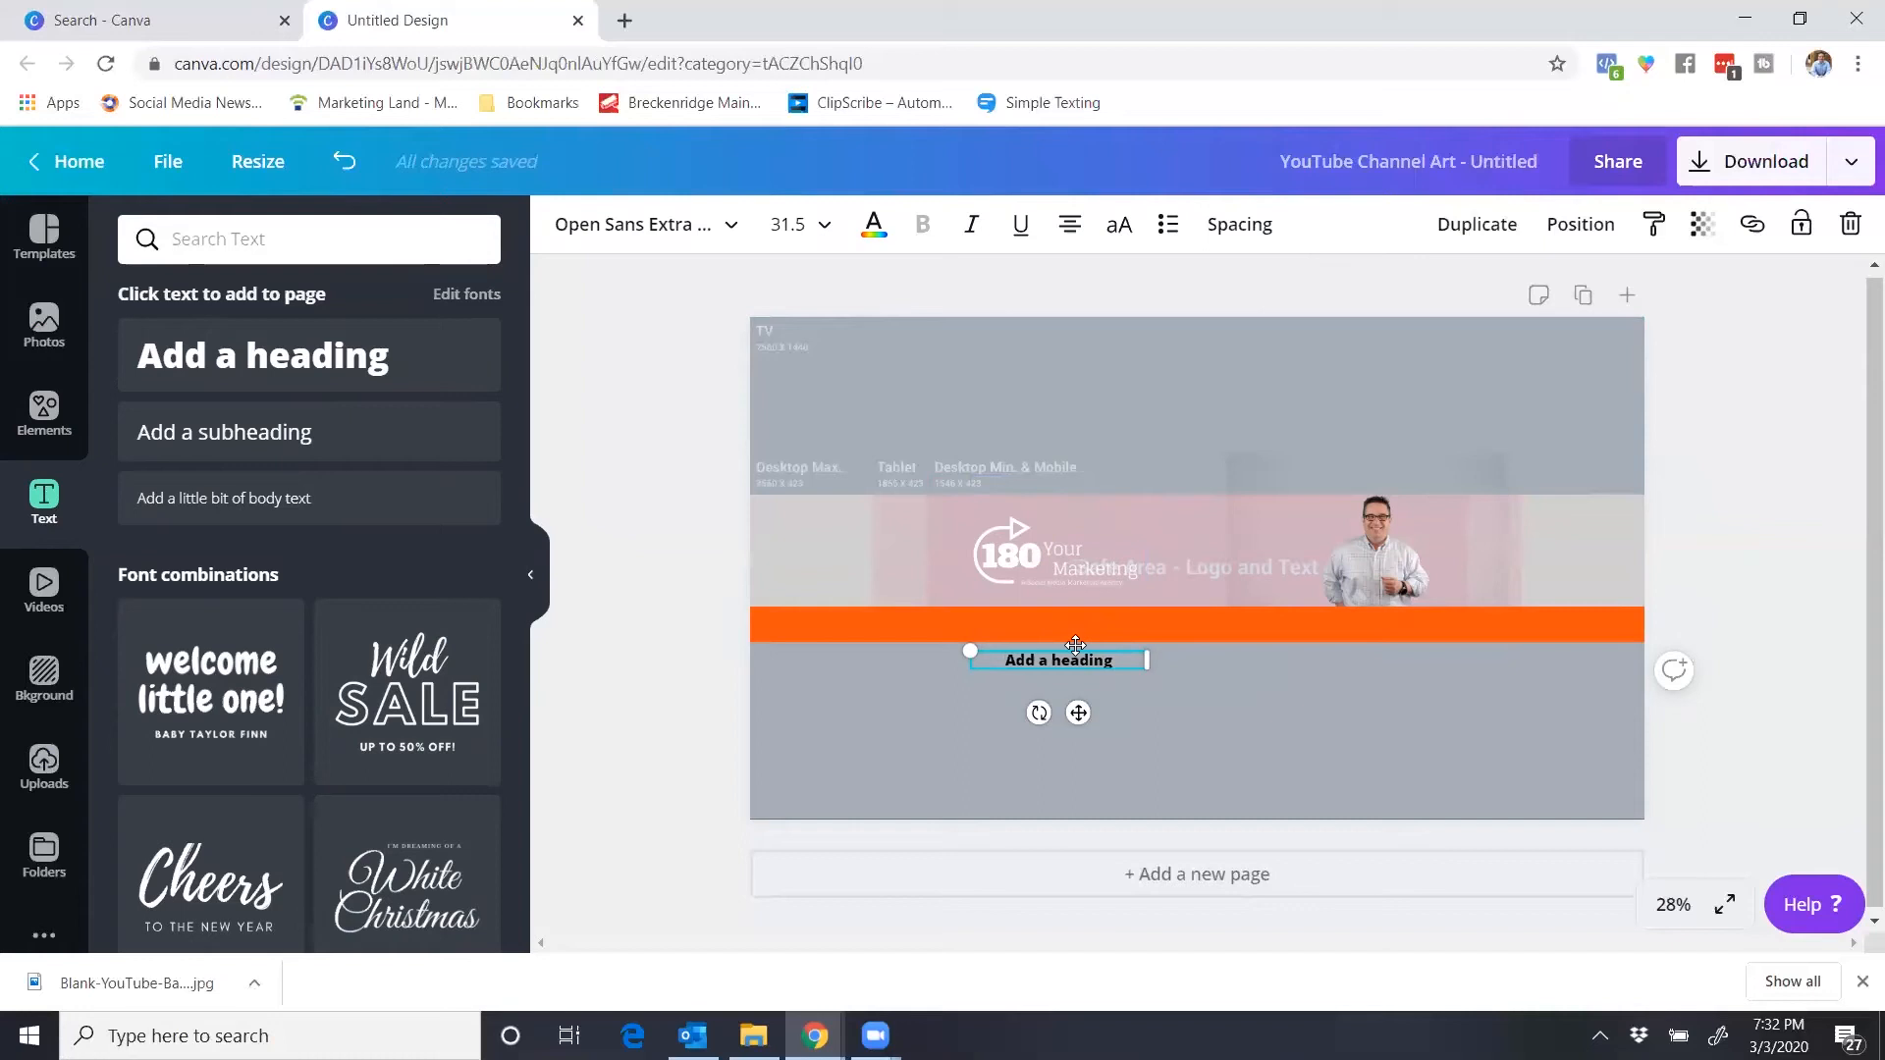
{"action": "mouse_move", "coordinate": [1074, 645]}
{"action": "left_mouse_down"}
{"action": "mouse_move", "coordinate": [1192, 606]}
{"action": "mouse_move", "coordinate": [1104, 622]}
{"action": "left_mouse_up"}
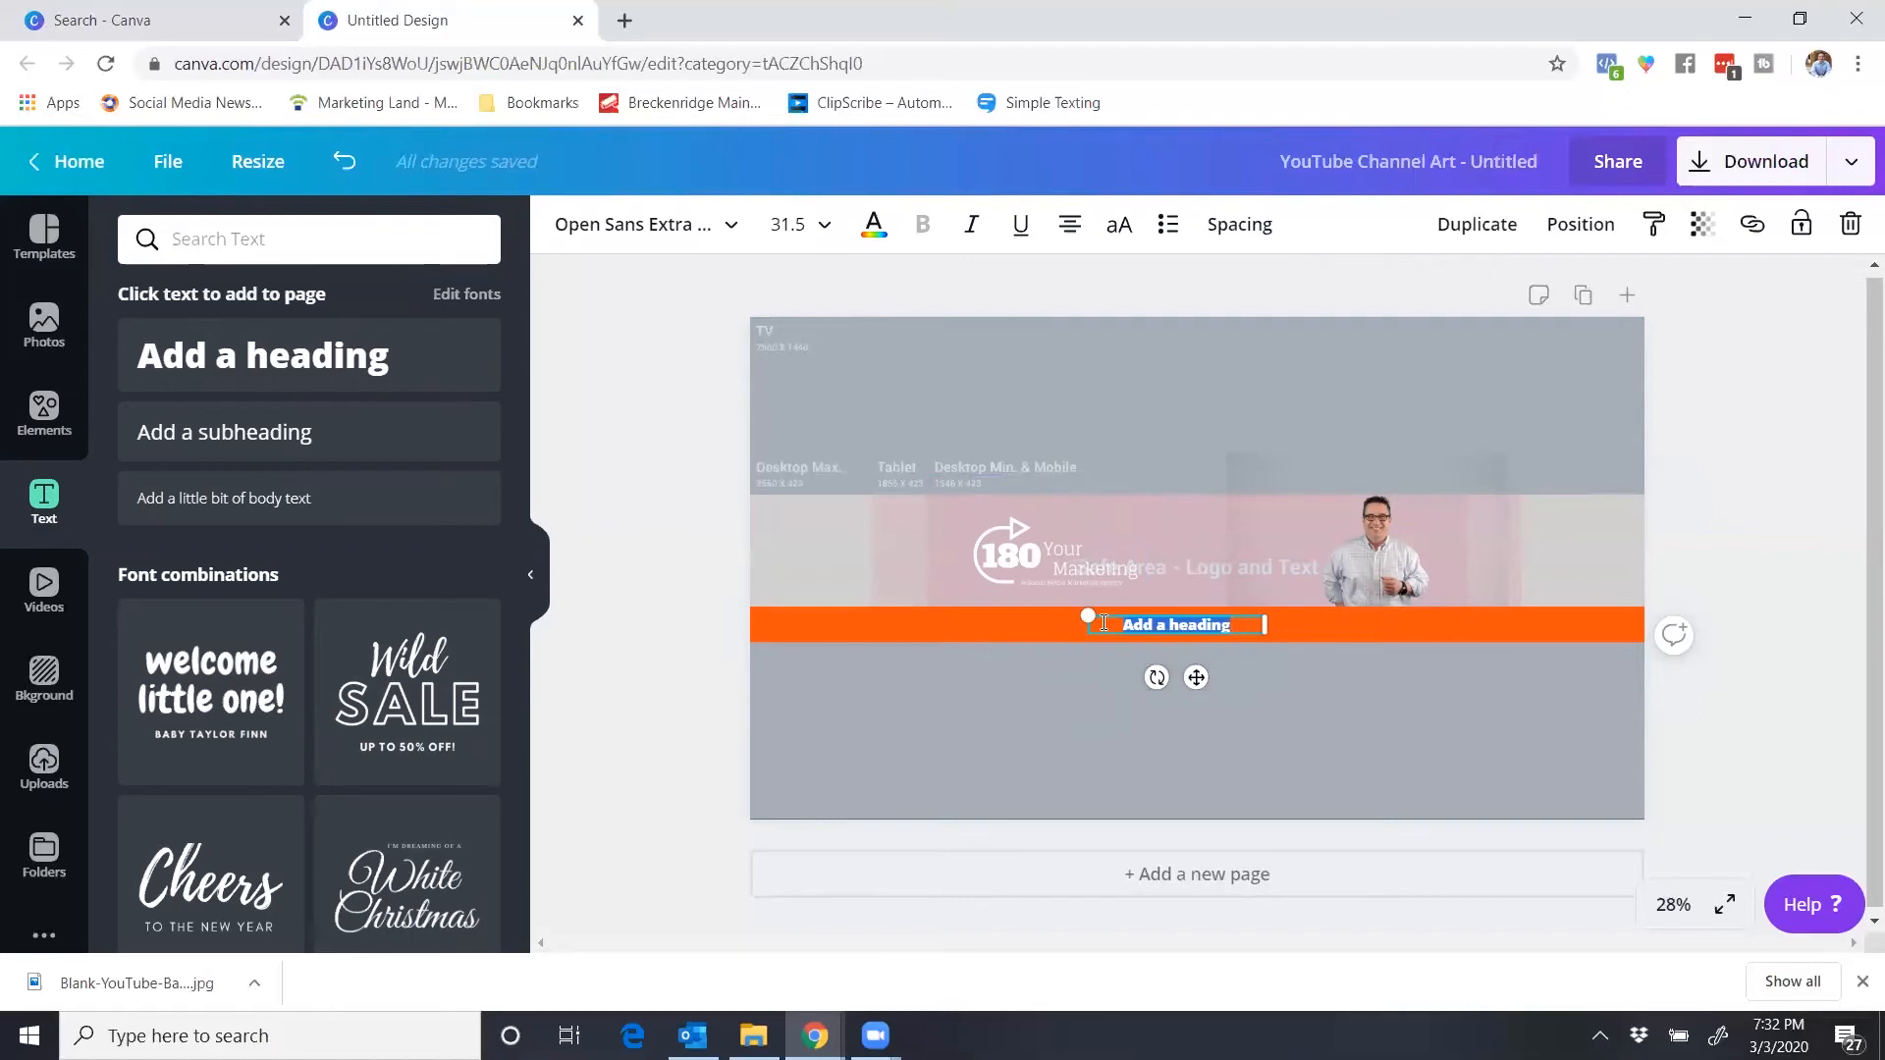
- Replace the heading's text with "180 Your Marketing - Marketing for Real Estate Professionals"
{"action": "type", "text": "180"}
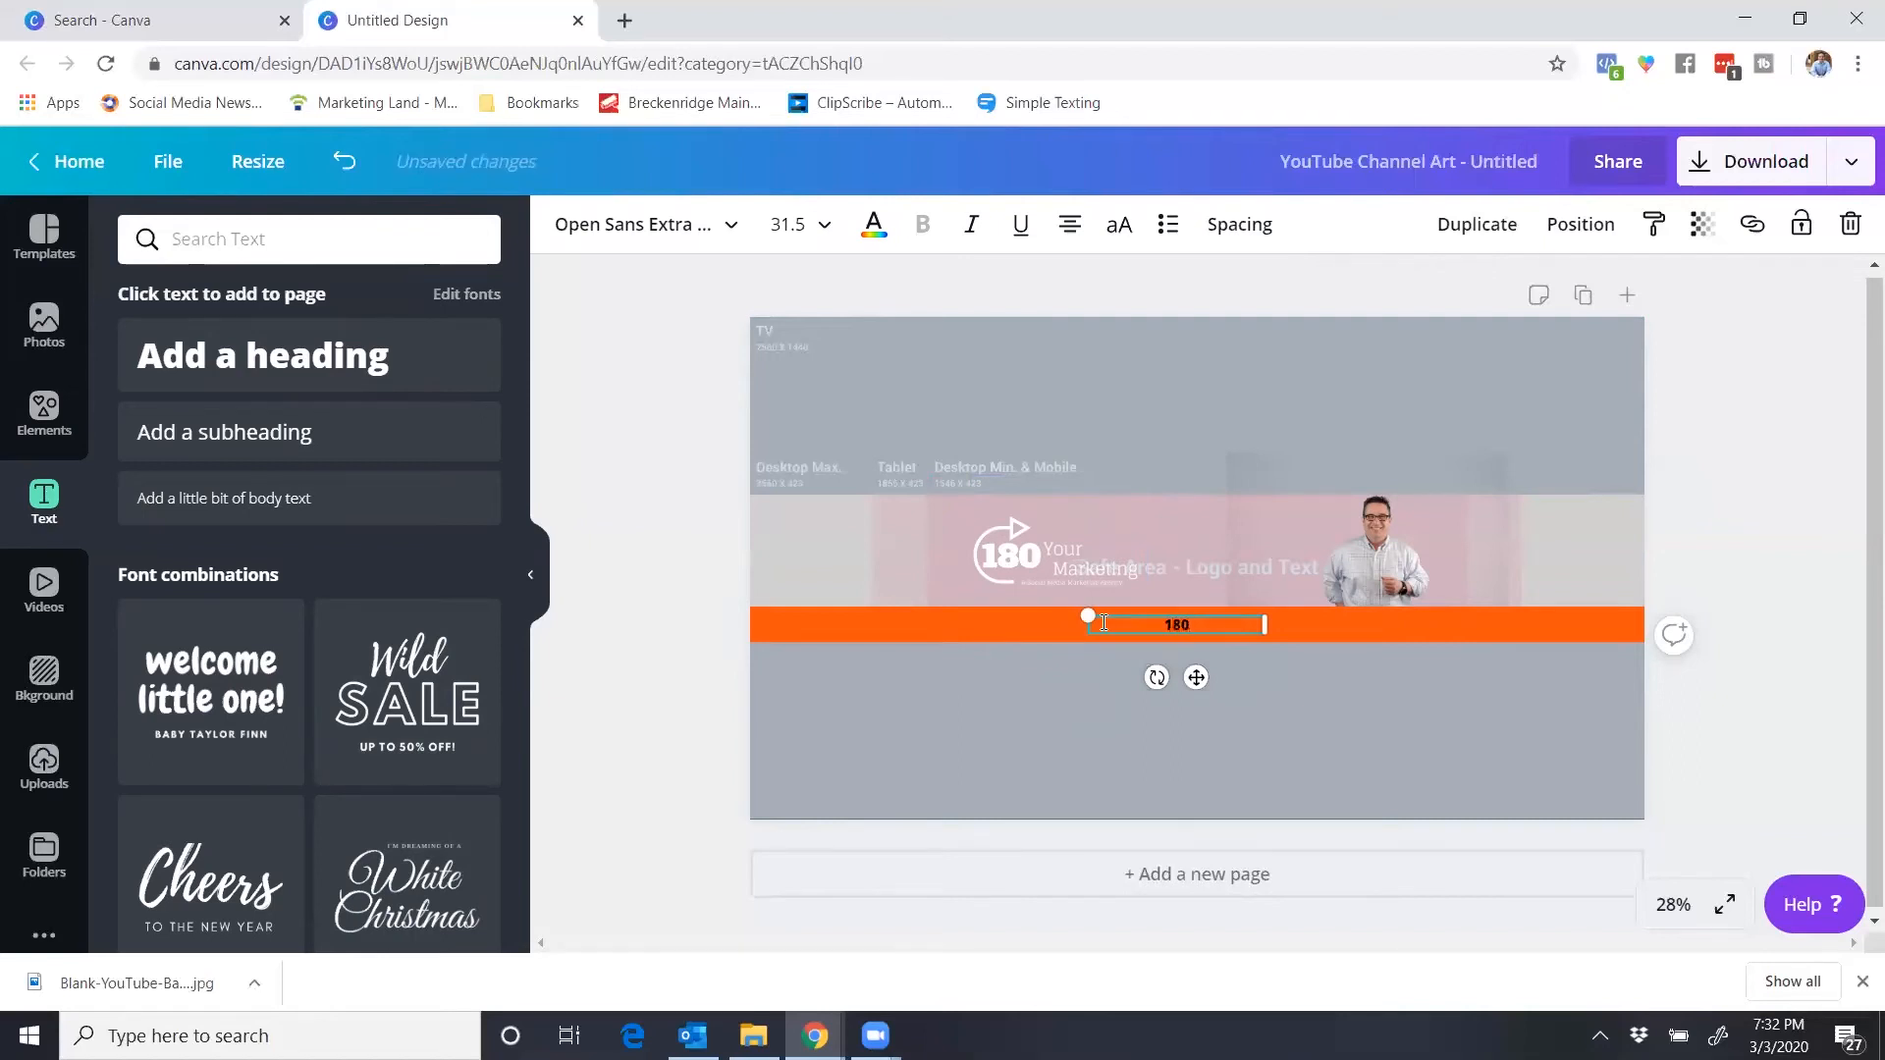
{"action": "type", "text": " Your Marketing"}
{"action": "type", "text": "- Marketing for Real Estate Professionals"}
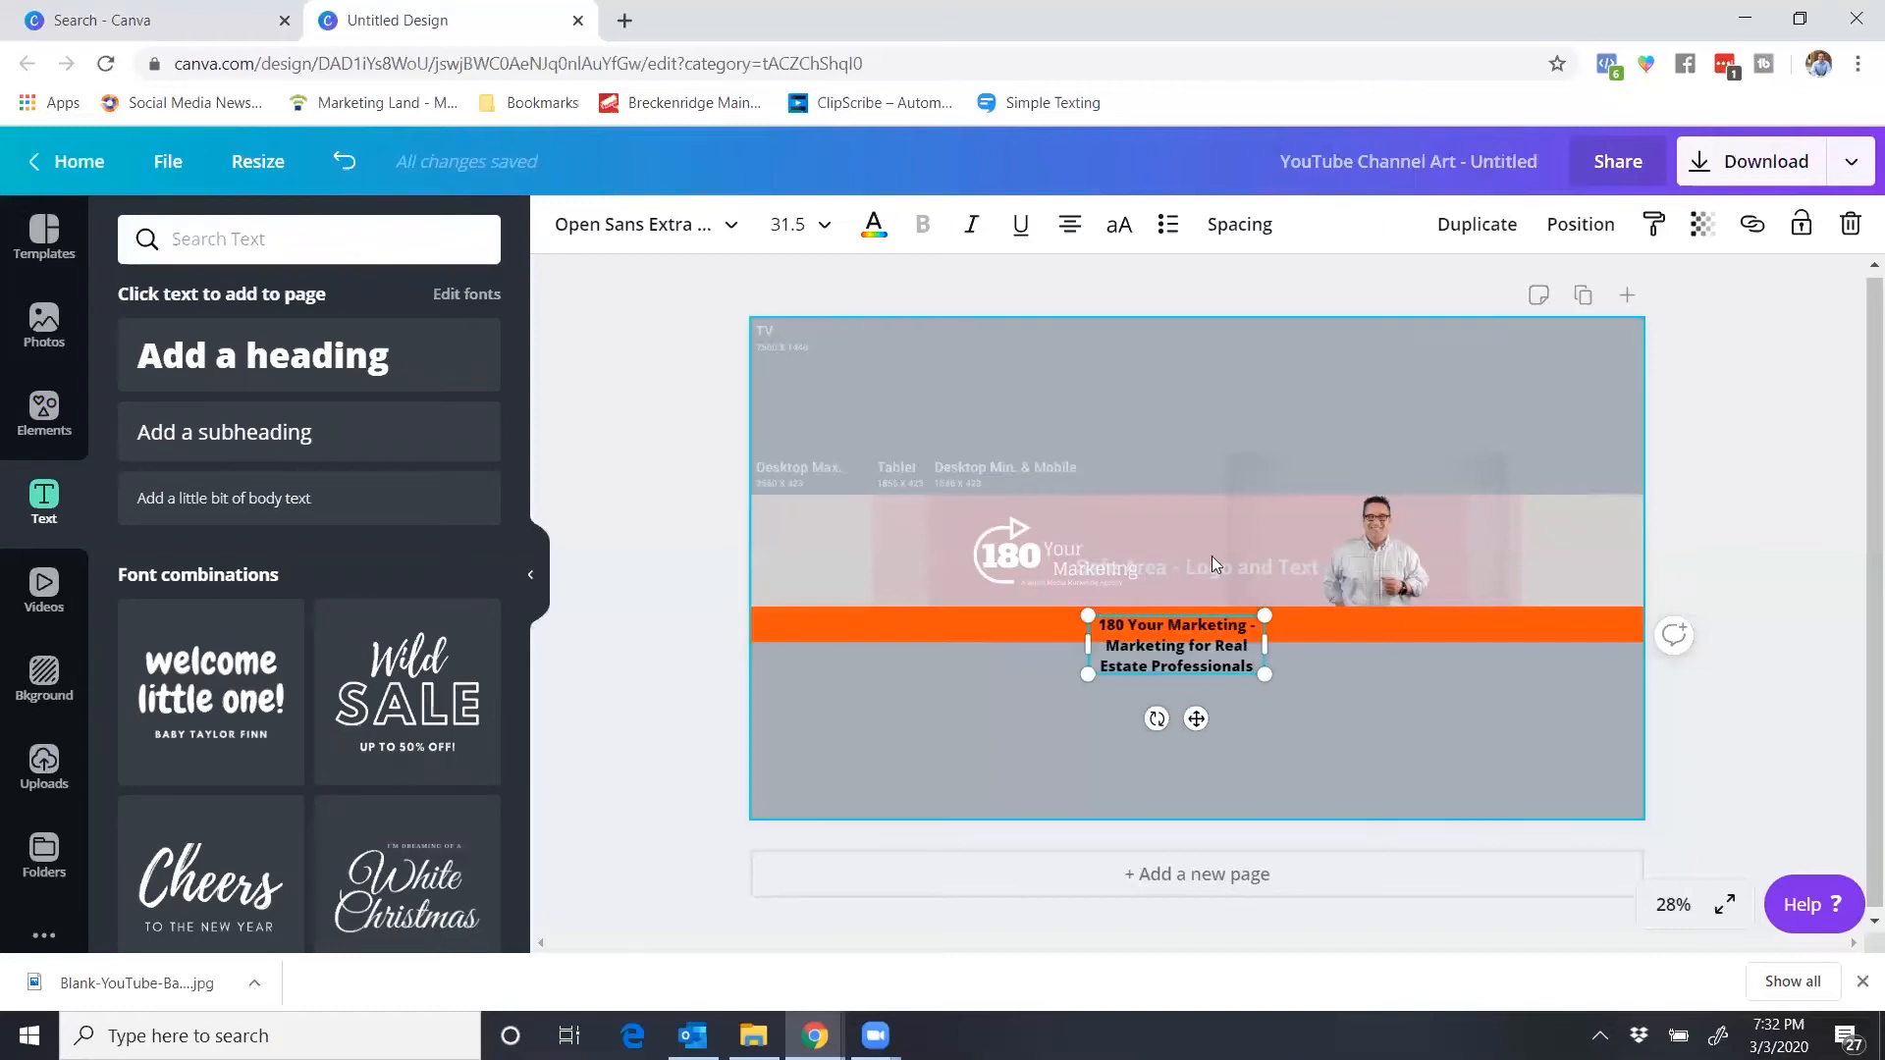
- Enlarge the tagline's text box and stretch it across the safe area, centered over the orange strip
{"action": "left_click_drag", "start_coordinate": [1265, 652], "coordinate": [1467, 604]}
{"action": "left_click_drag", "start_coordinate": [1056, 615], "coordinate": [962, 626]}
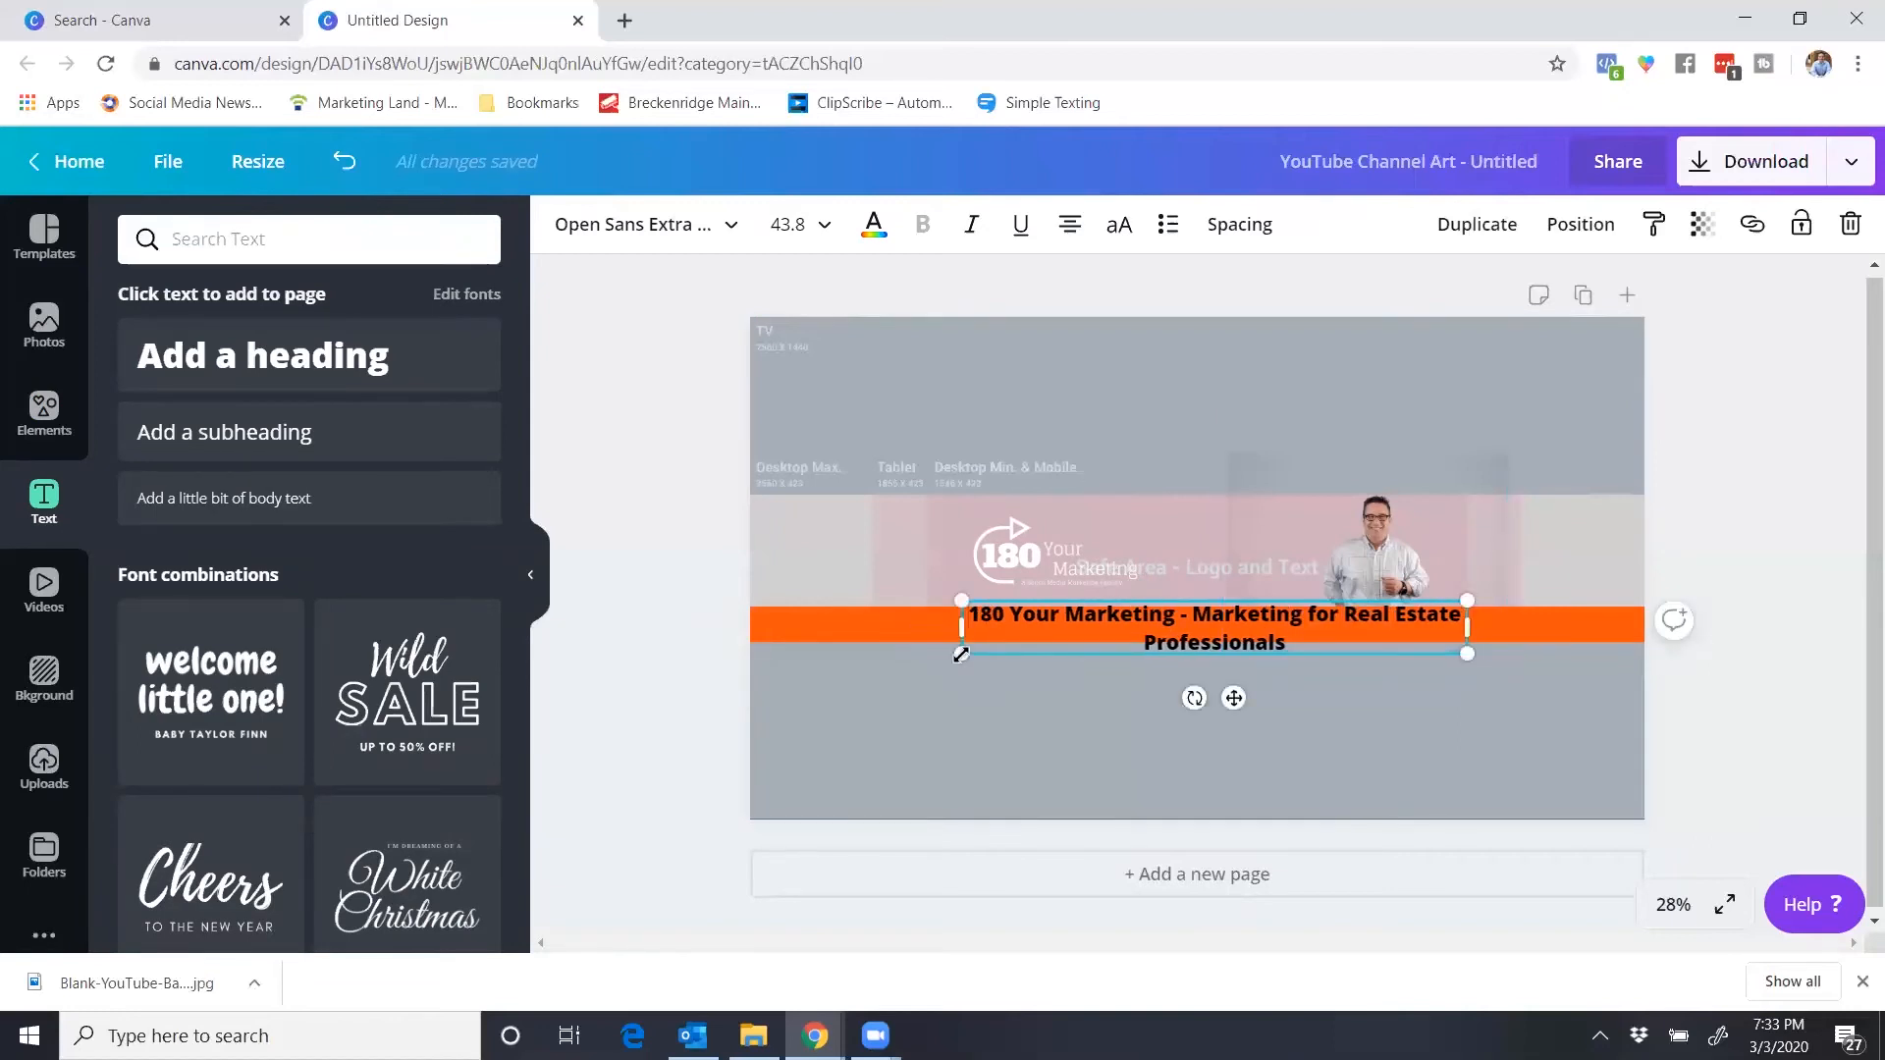
{"action": "left_click_drag", "start_coordinate": [959, 627], "coordinate": [944, 627]}
{"action": "left_click_drag", "start_coordinate": [1465, 624], "coordinate": [1449, 626]}
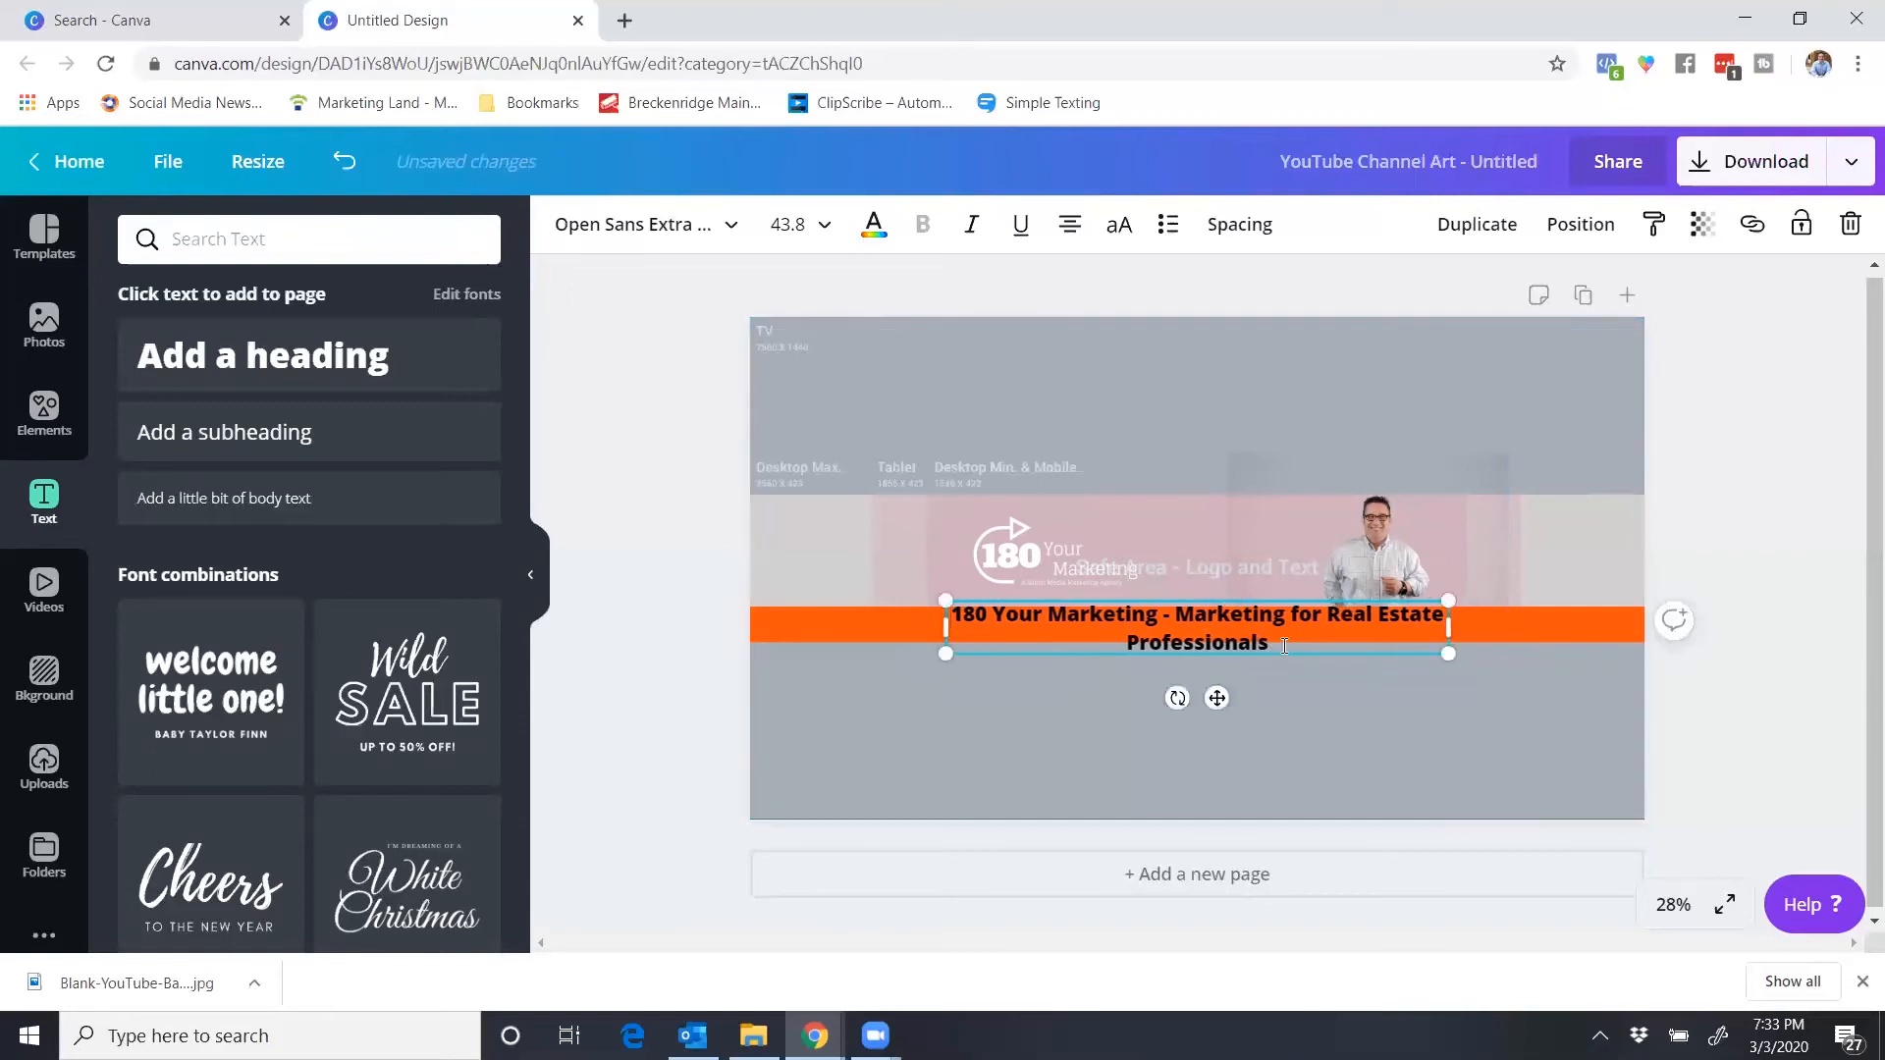
- Set the tagline's font size to 32 and position it vertically centered within the orange strip
{"action": "left_click_drag", "start_coordinate": [1278, 642], "coordinate": [901, 603]}
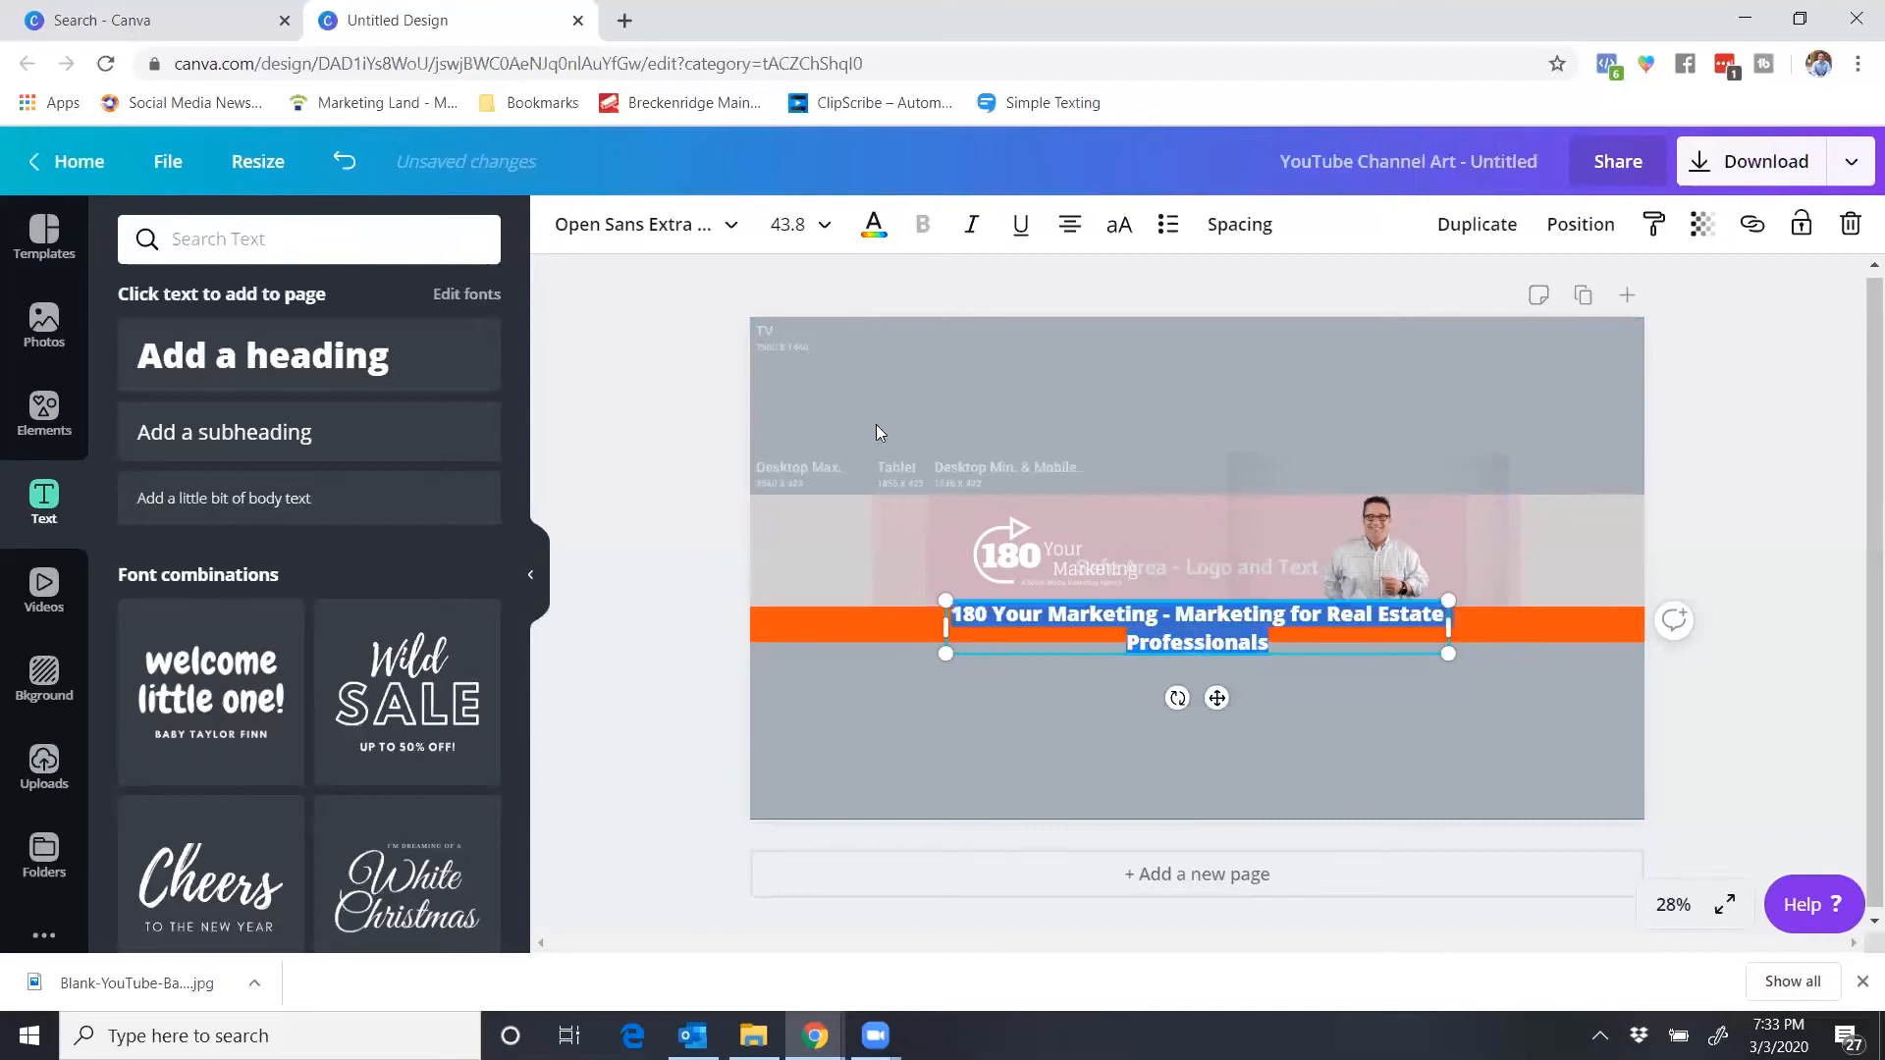
{"action": "left_click", "coordinate": [800, 224]}
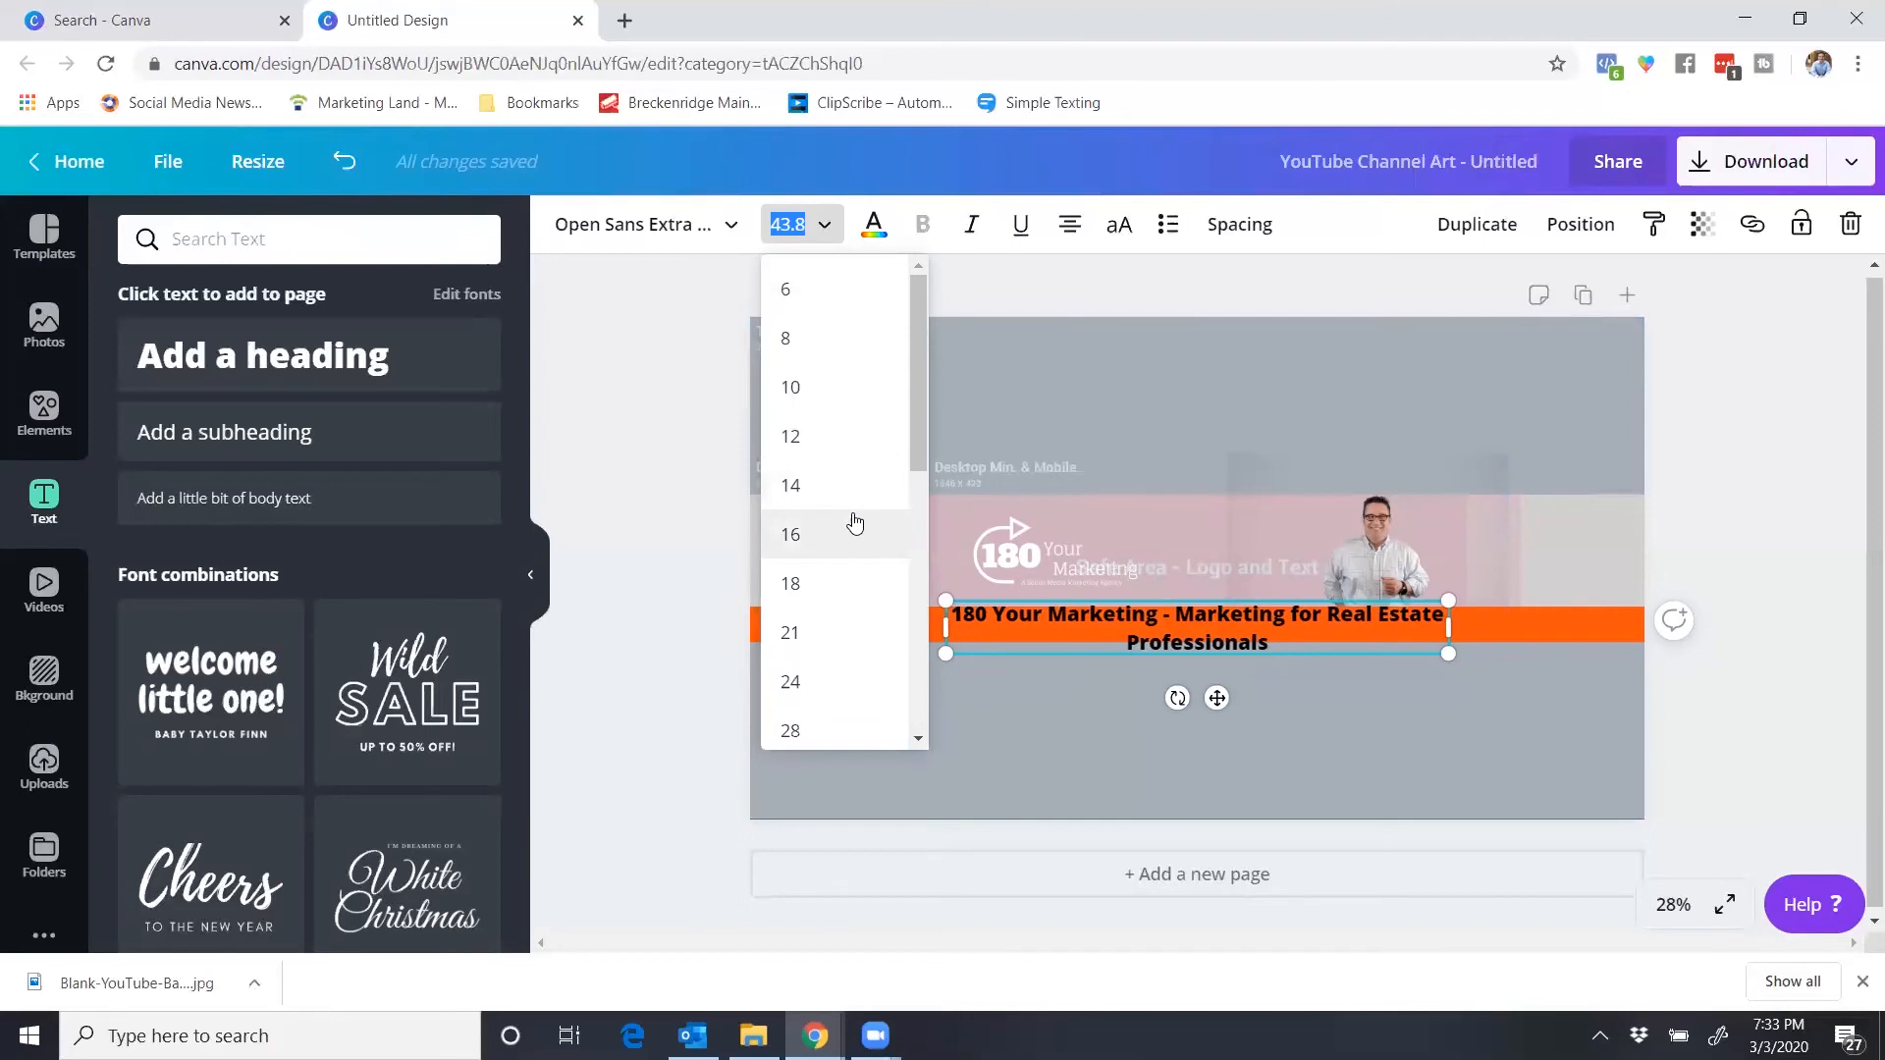
{"action": "scroll", "coordinate": [840, 540], "scroll_direction": "down", "scroll_amount": 2}
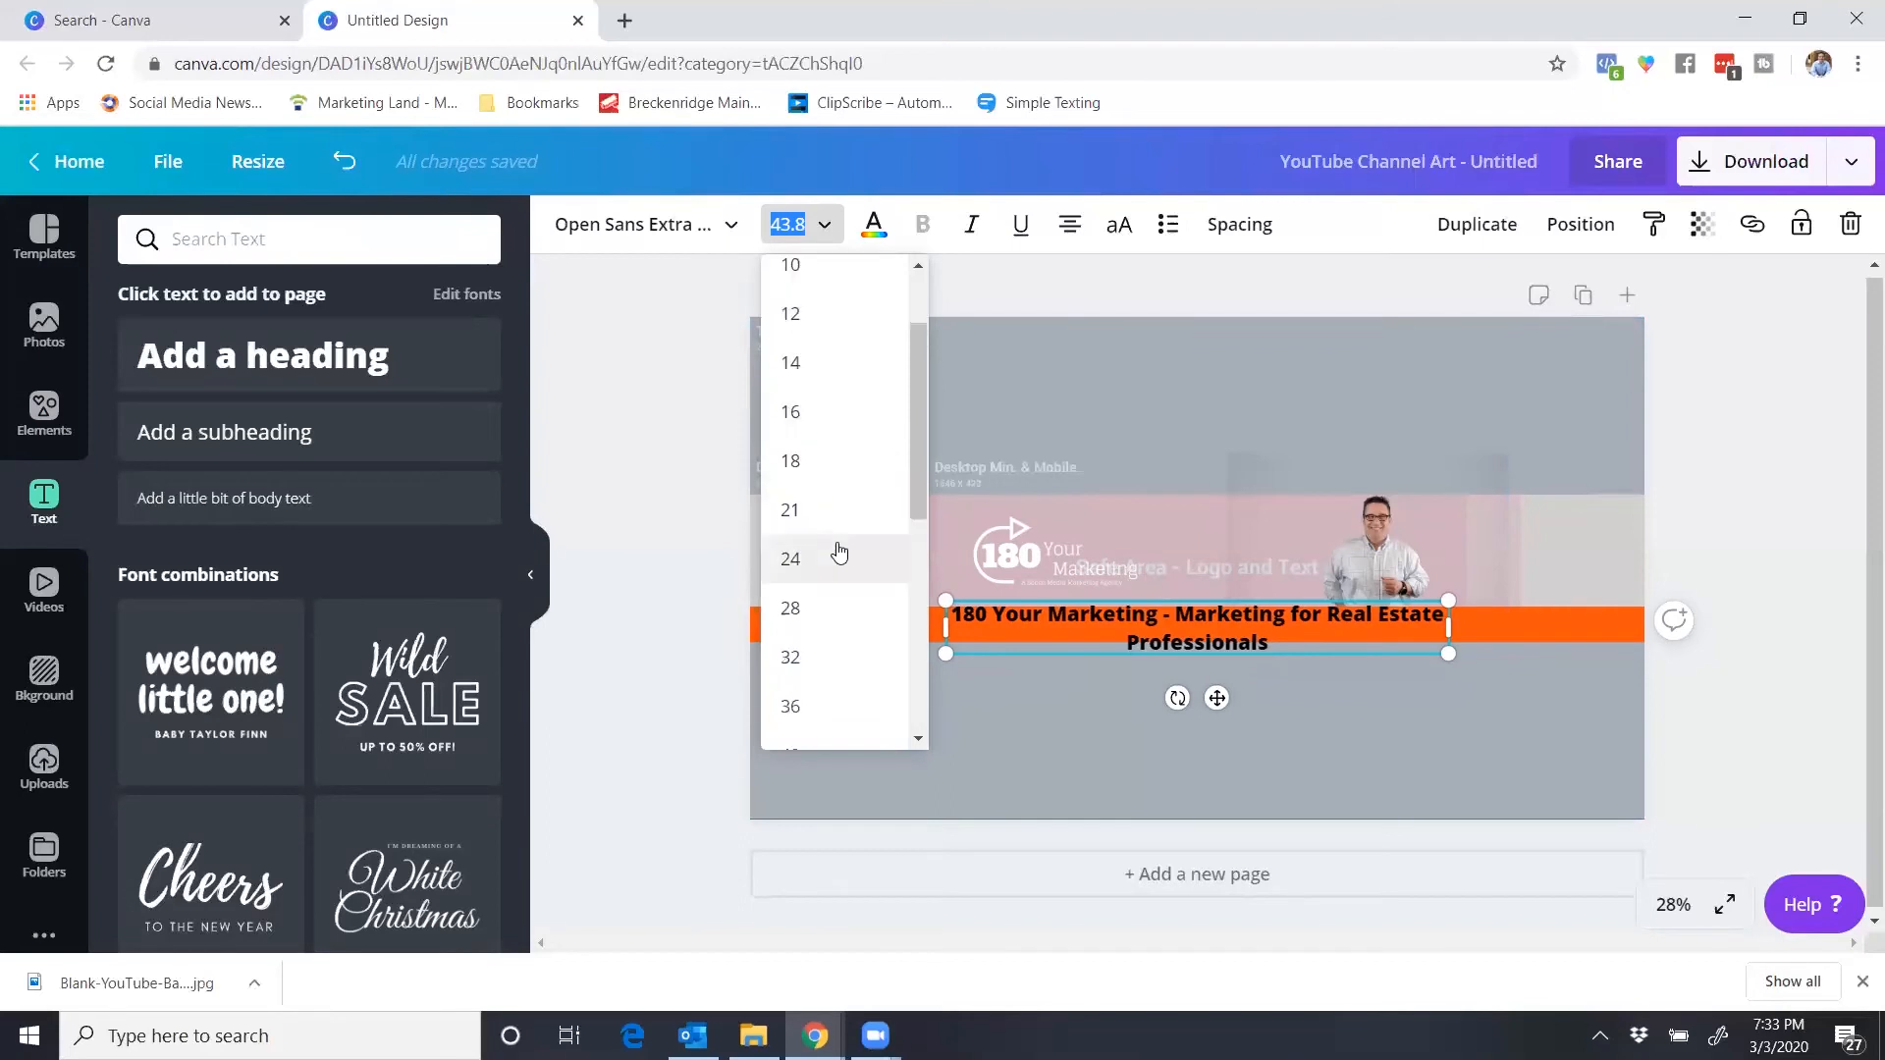
{"action": "left_click", "coordinate": [809, 703]}
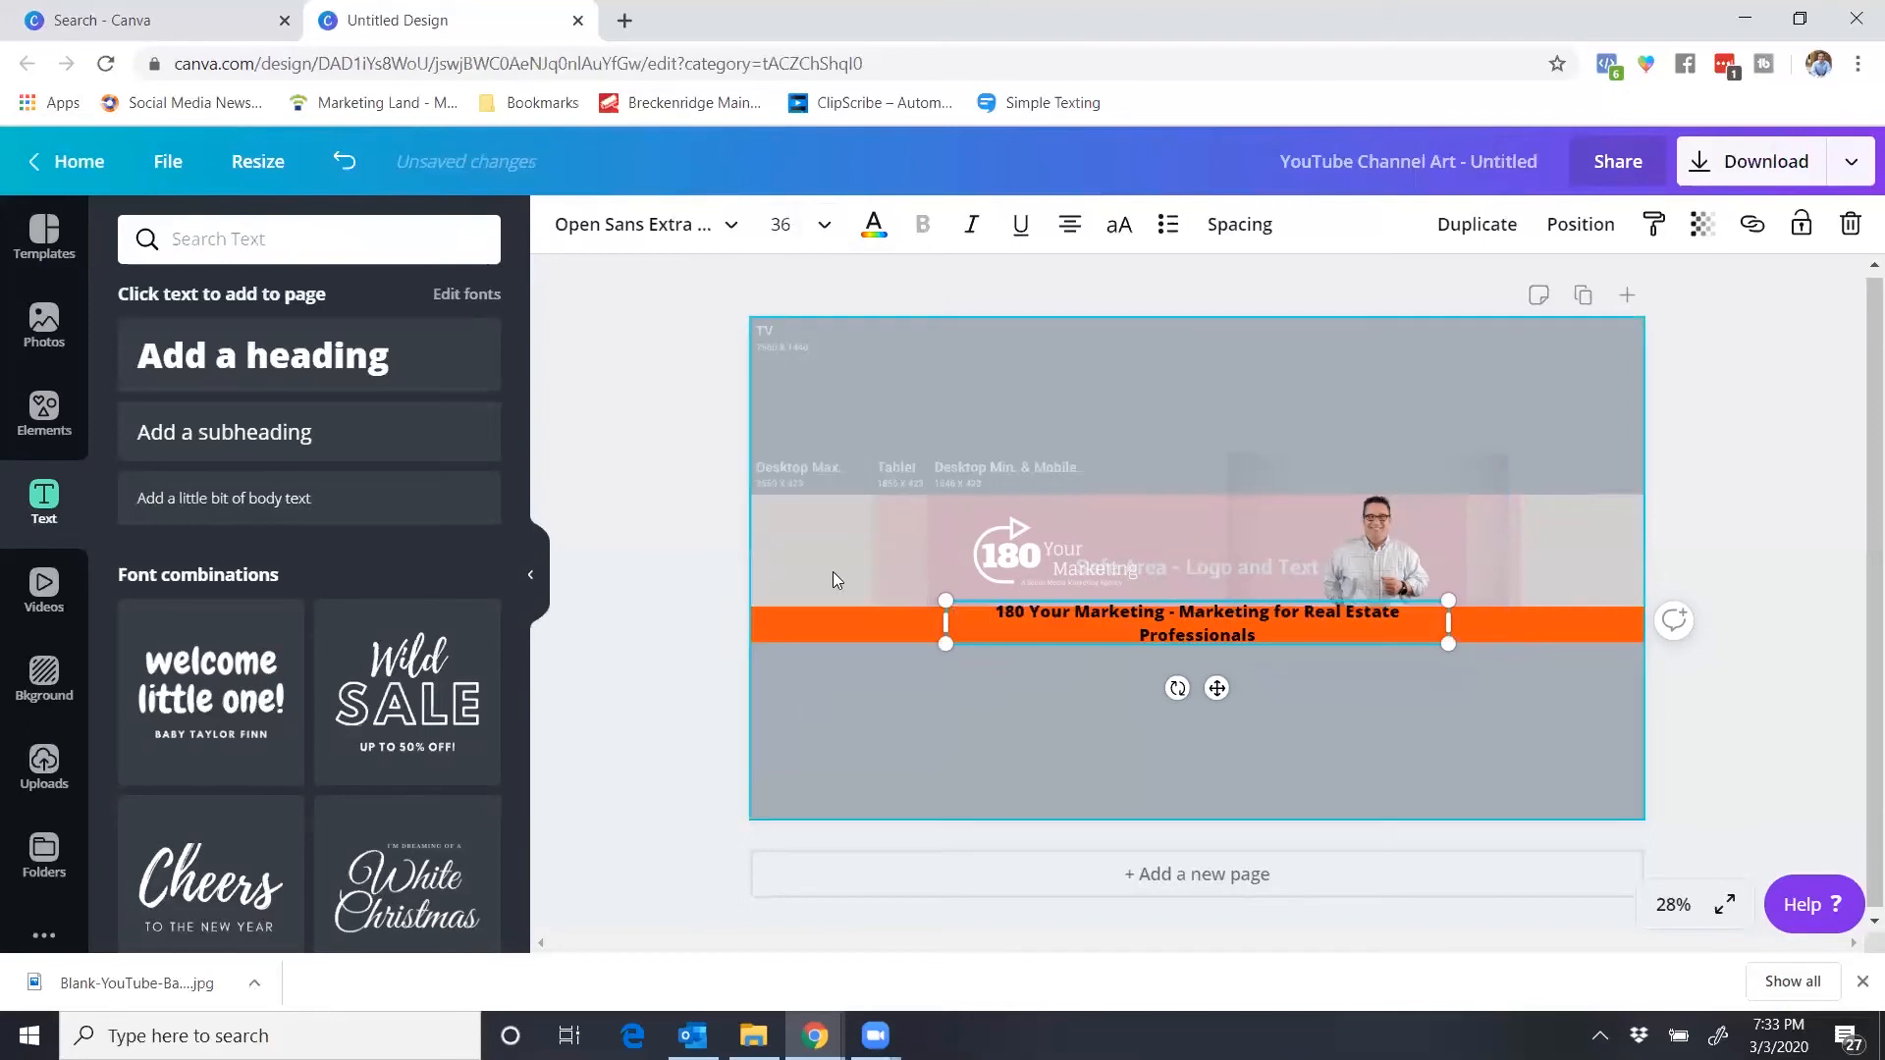
{"action": "left_click", "coordinate": [827, 226]}
{"action": "left_click", "coordinate": [790, 453]}
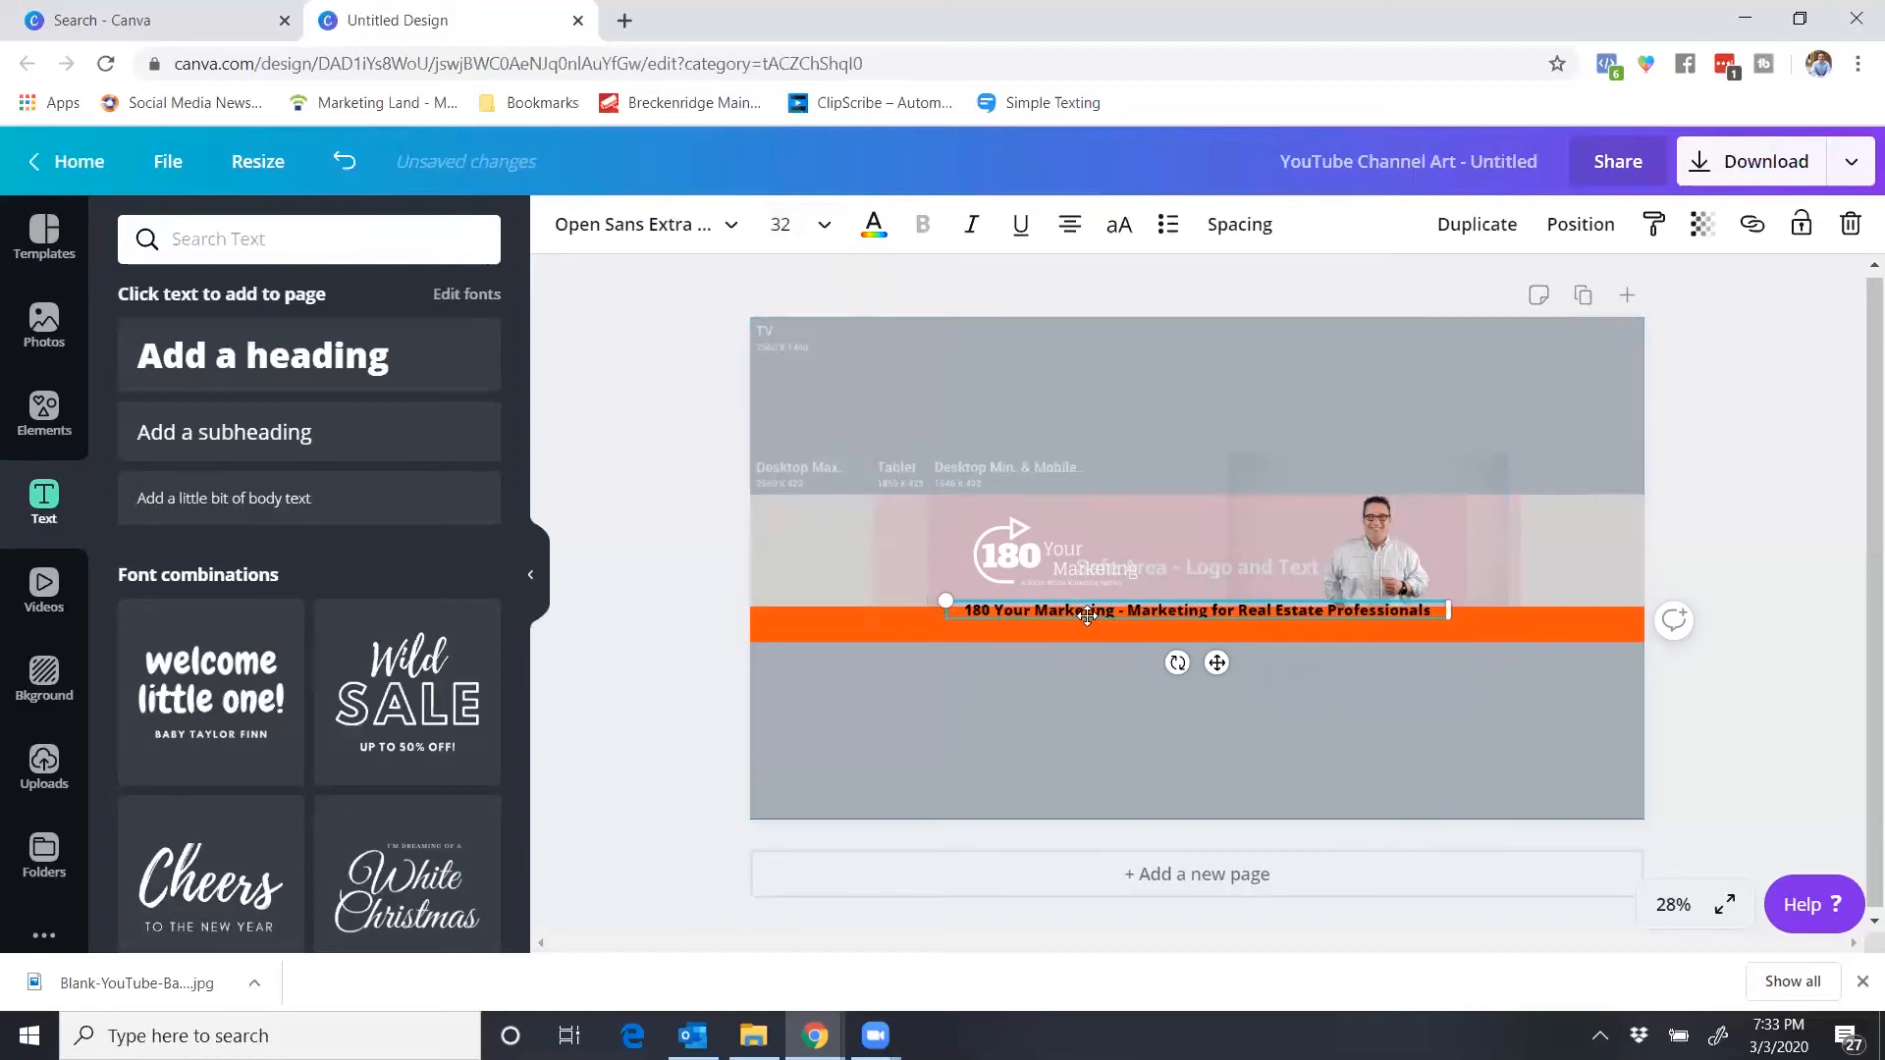
{"action": "left_click_drag", "start_coordinate": [1087, 626], "coordinate": [1088, 631]}
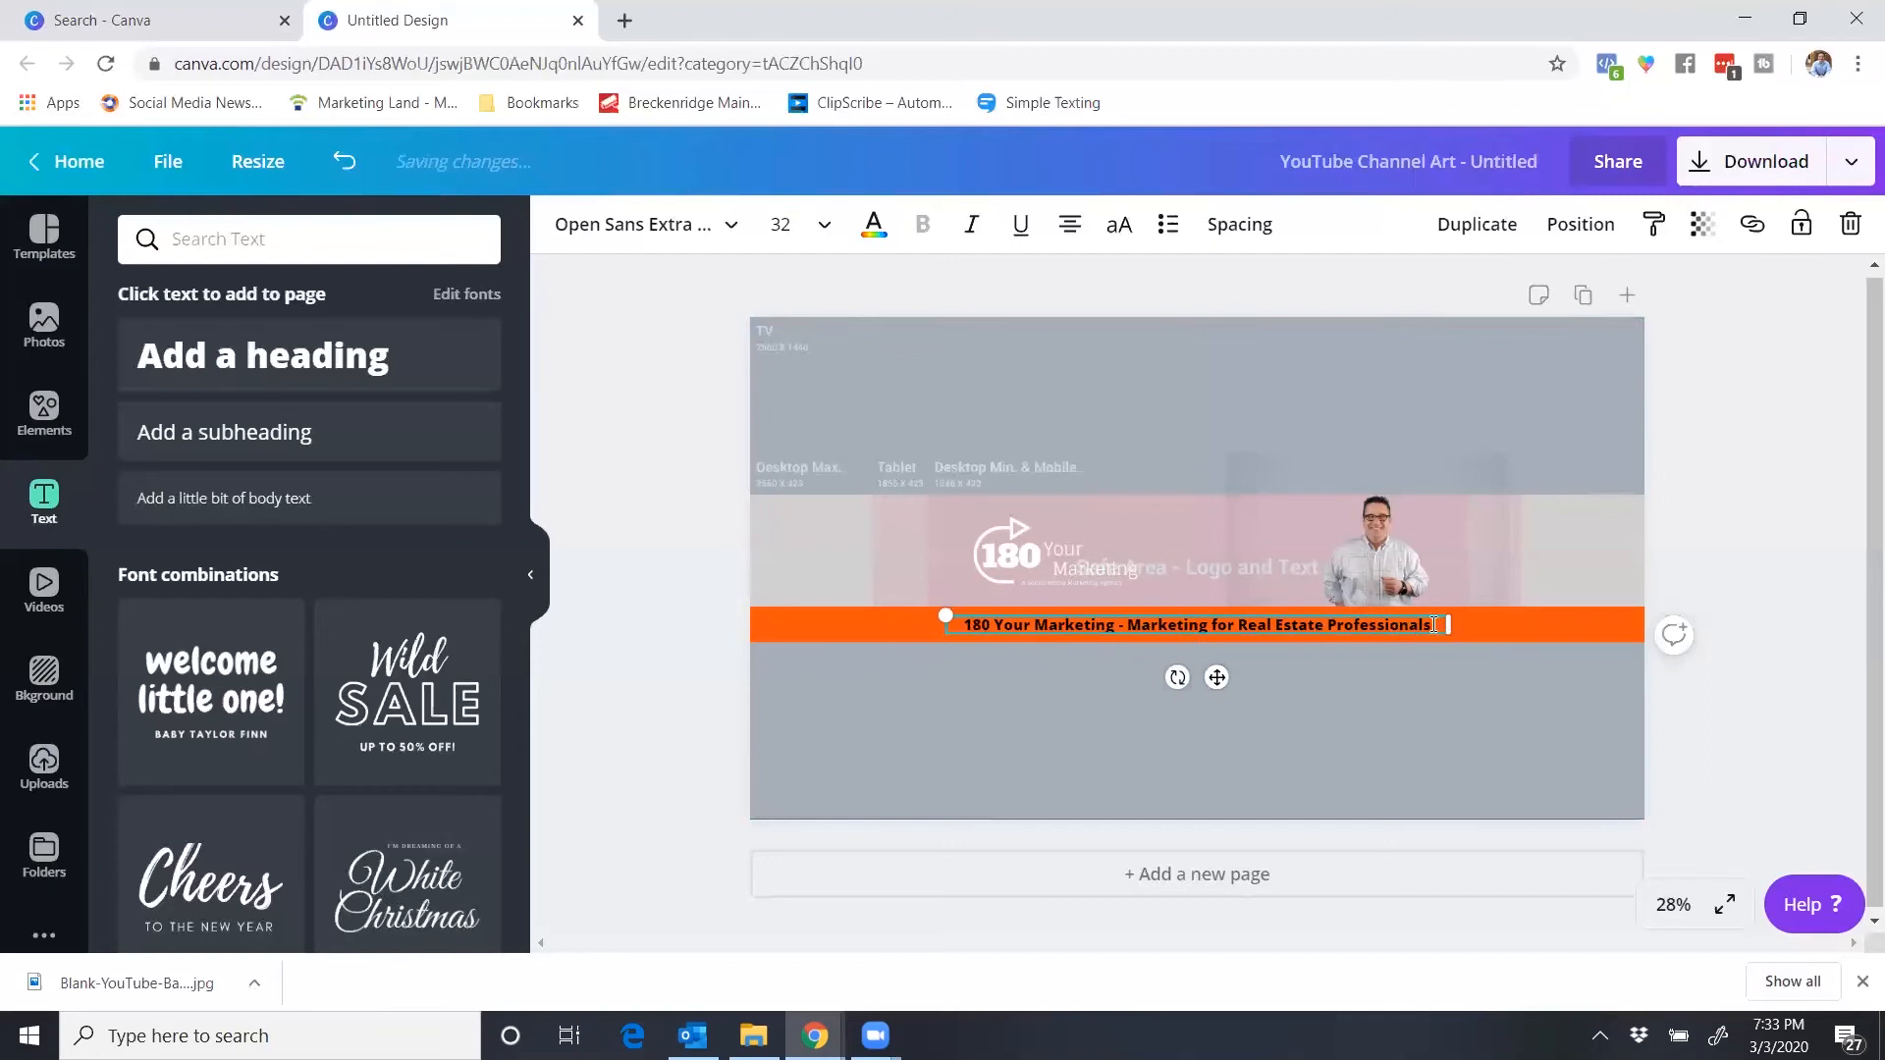
- Change the color of the entire tagline text to white
{"action": "left_click_drag", "start_coordinate": [1392, 629], "coordinate": [957, 633]}
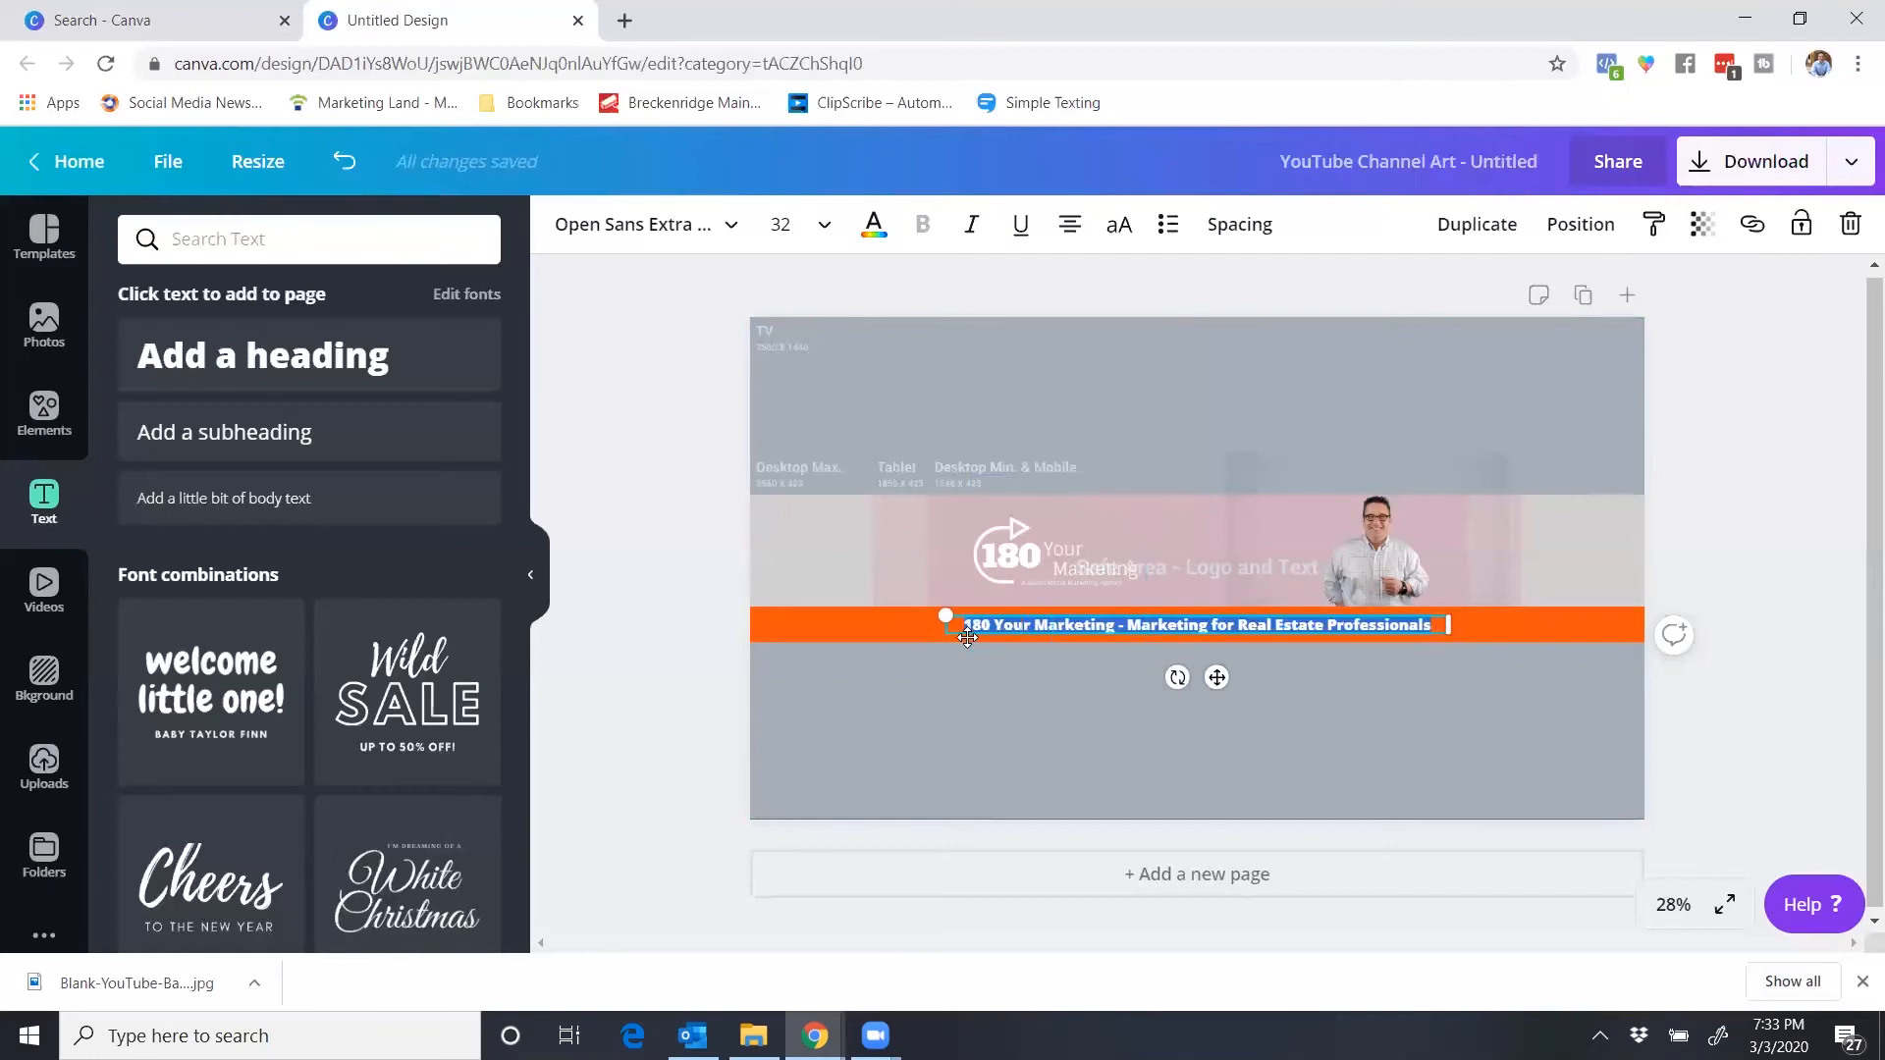
{"action": "left_click", "coordinate": [873, 228]}
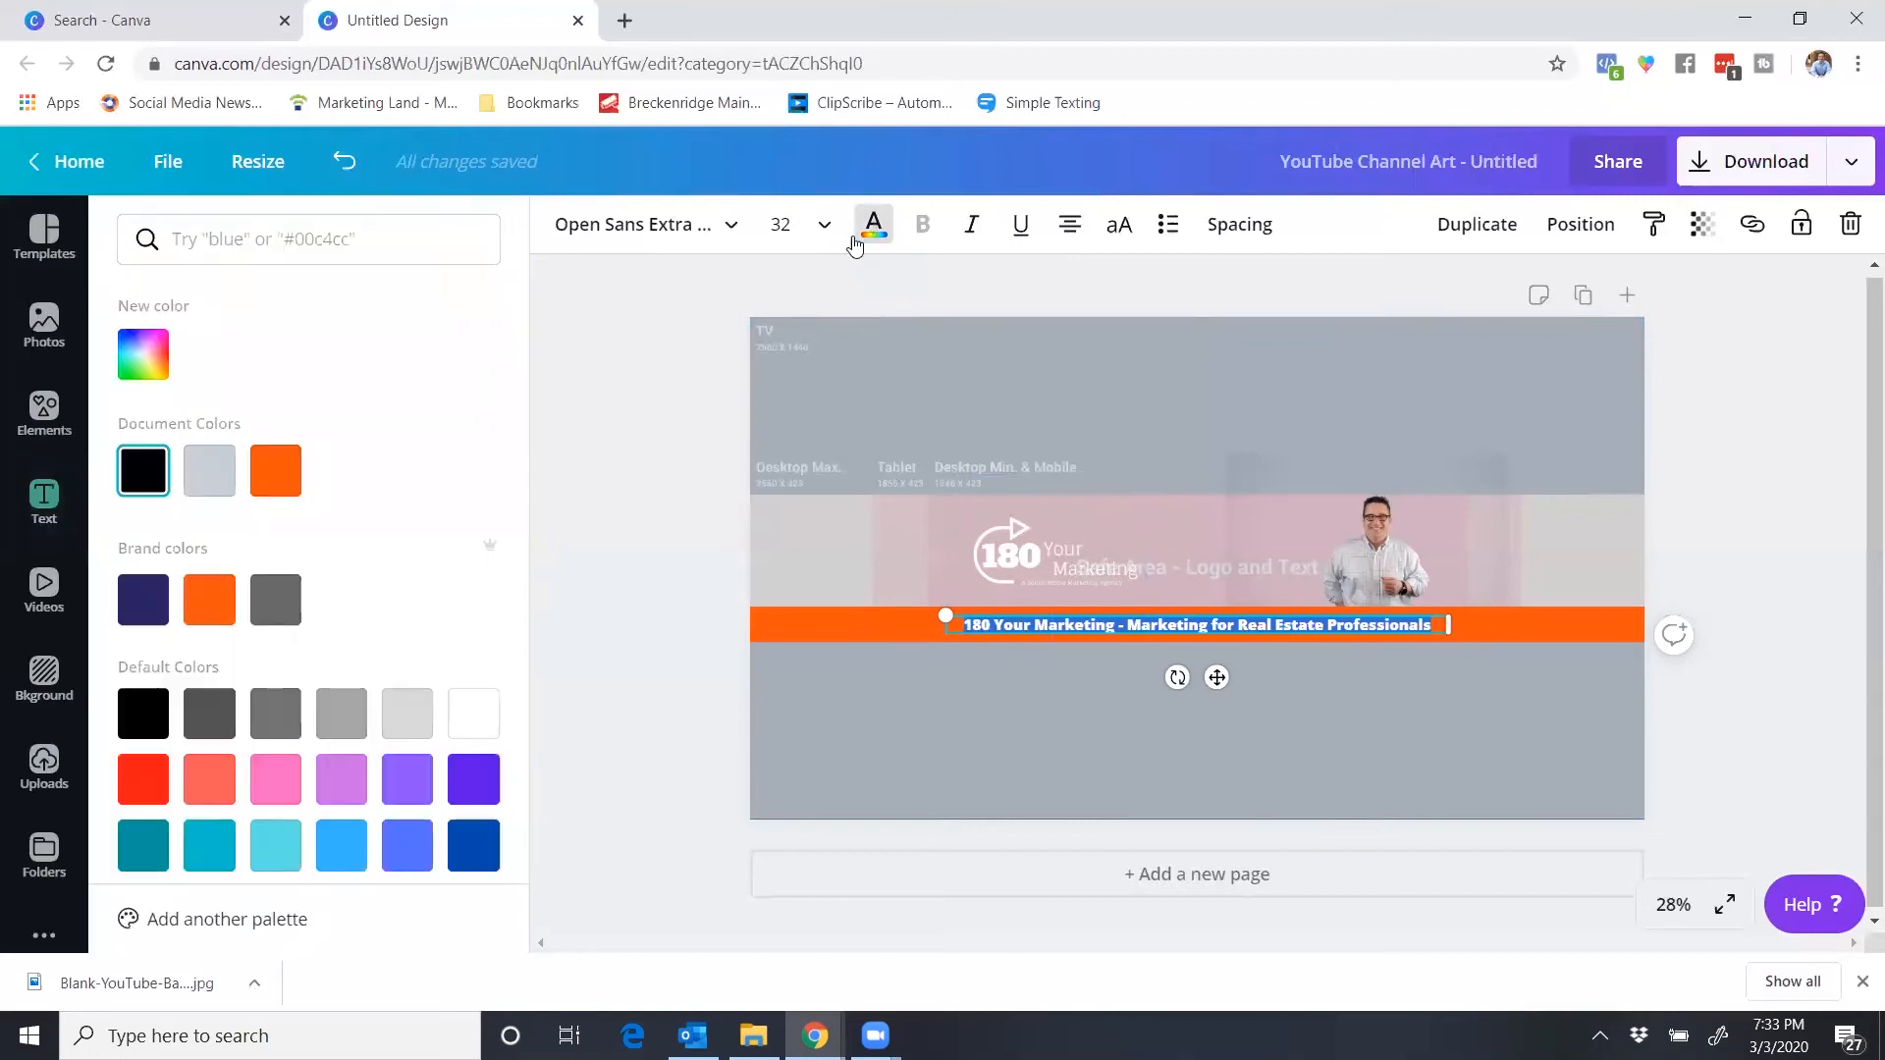
{"action": "left_click", "coordinate": [462, 720]}
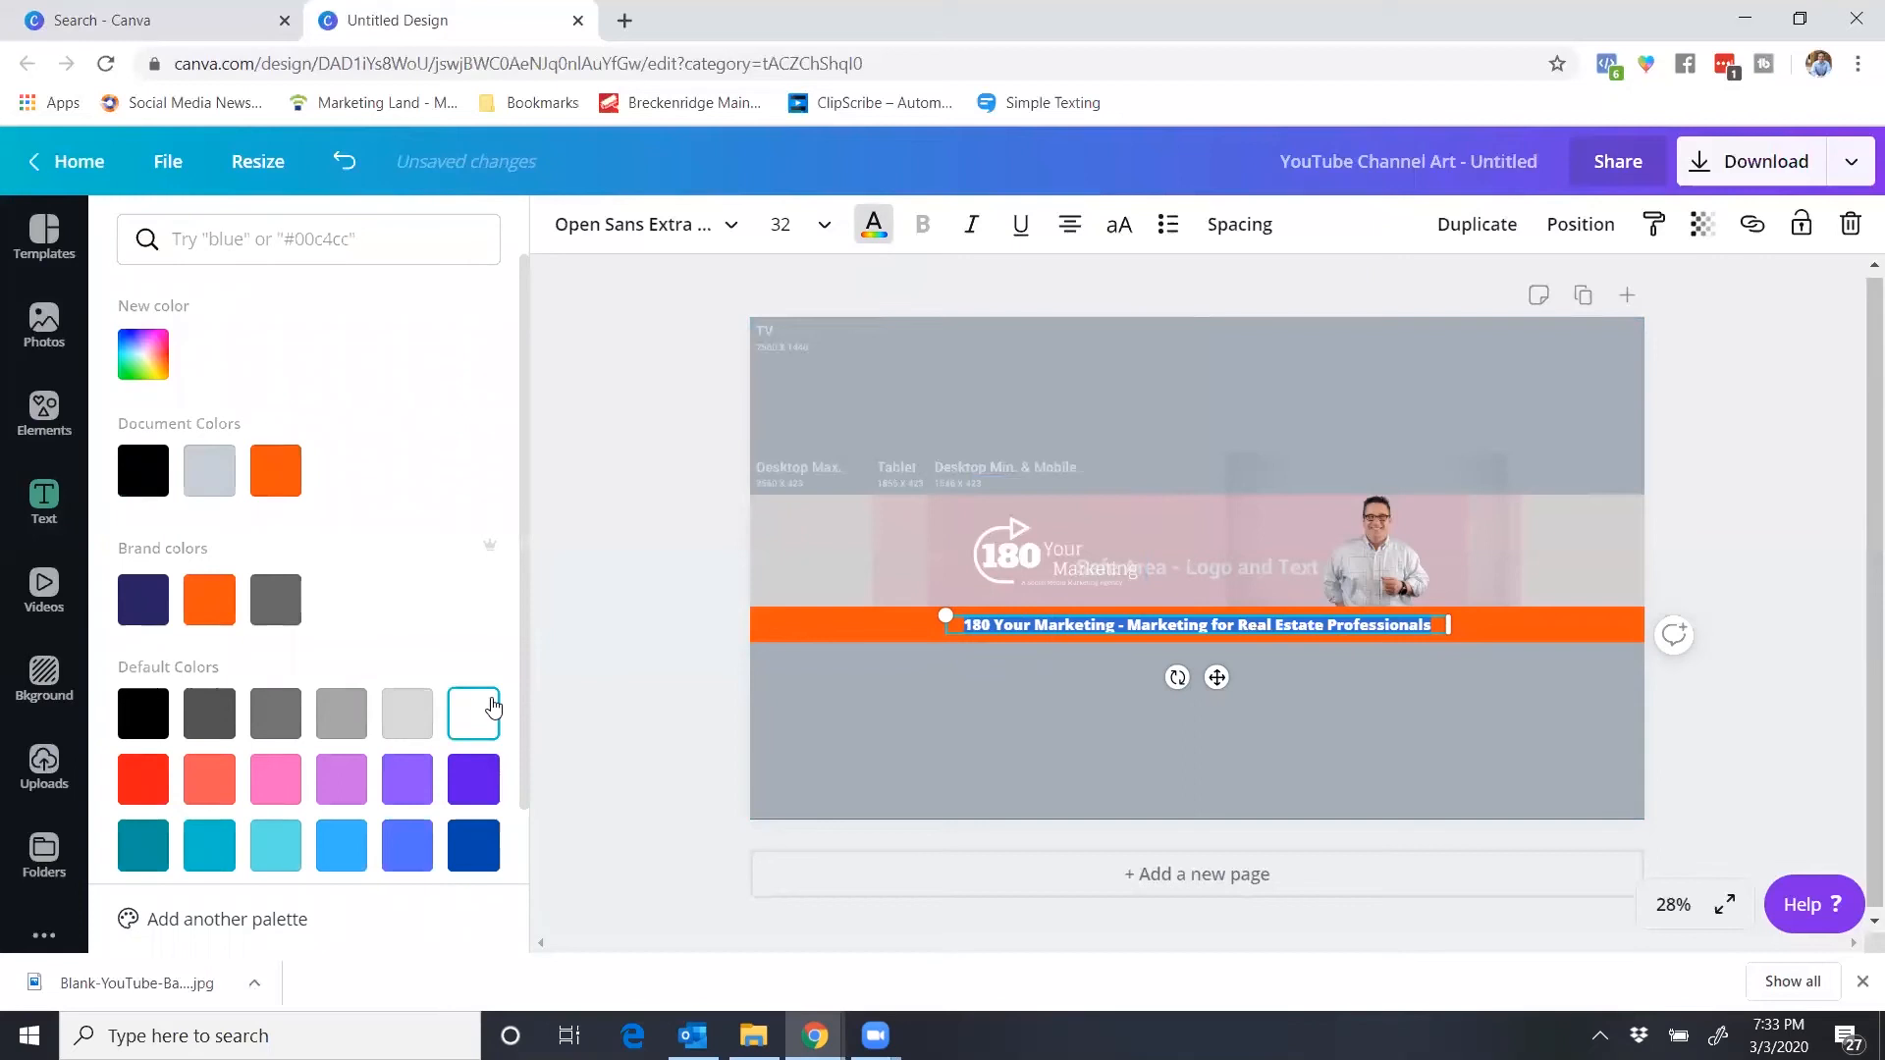
{"action": "left_click", "coordinate": [640, 658]}
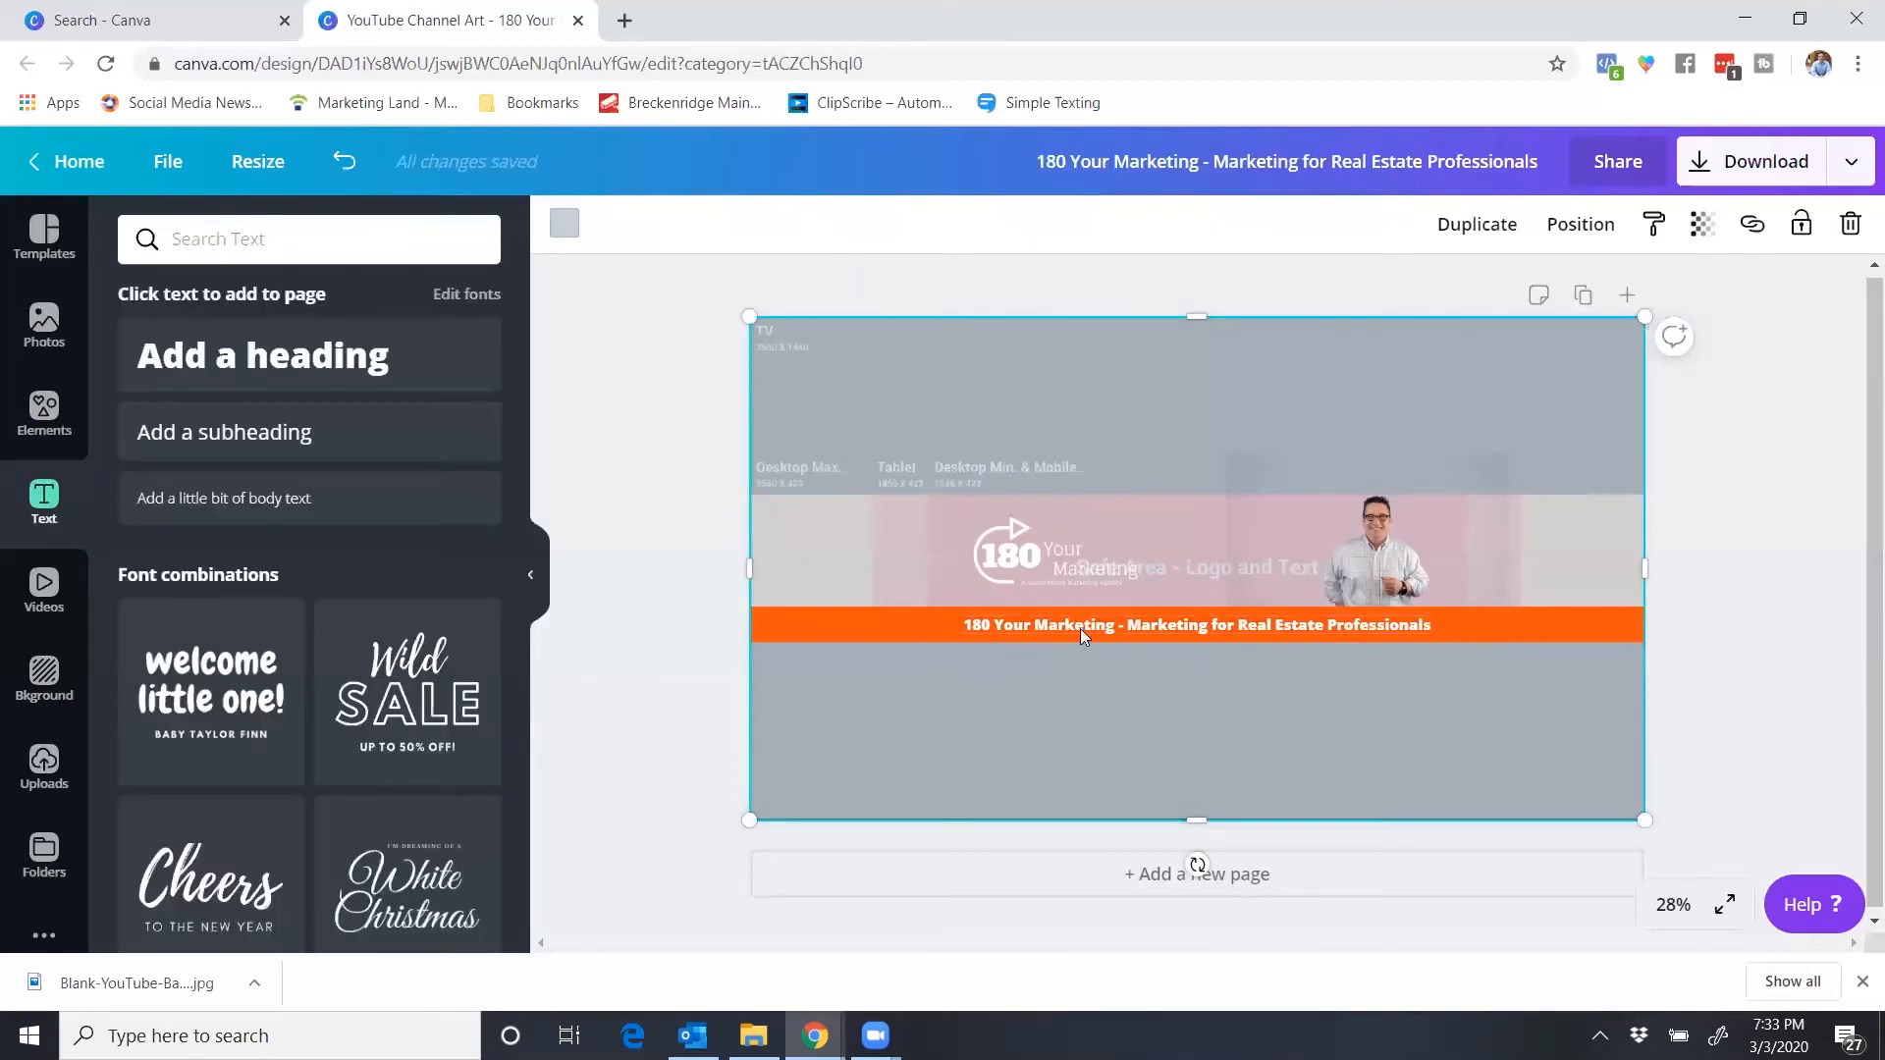
- Move the portrait and logo closer together, and set the grey overlay's transparency to 100
{"action": "left_click", "coordinate": [1267, 570]}
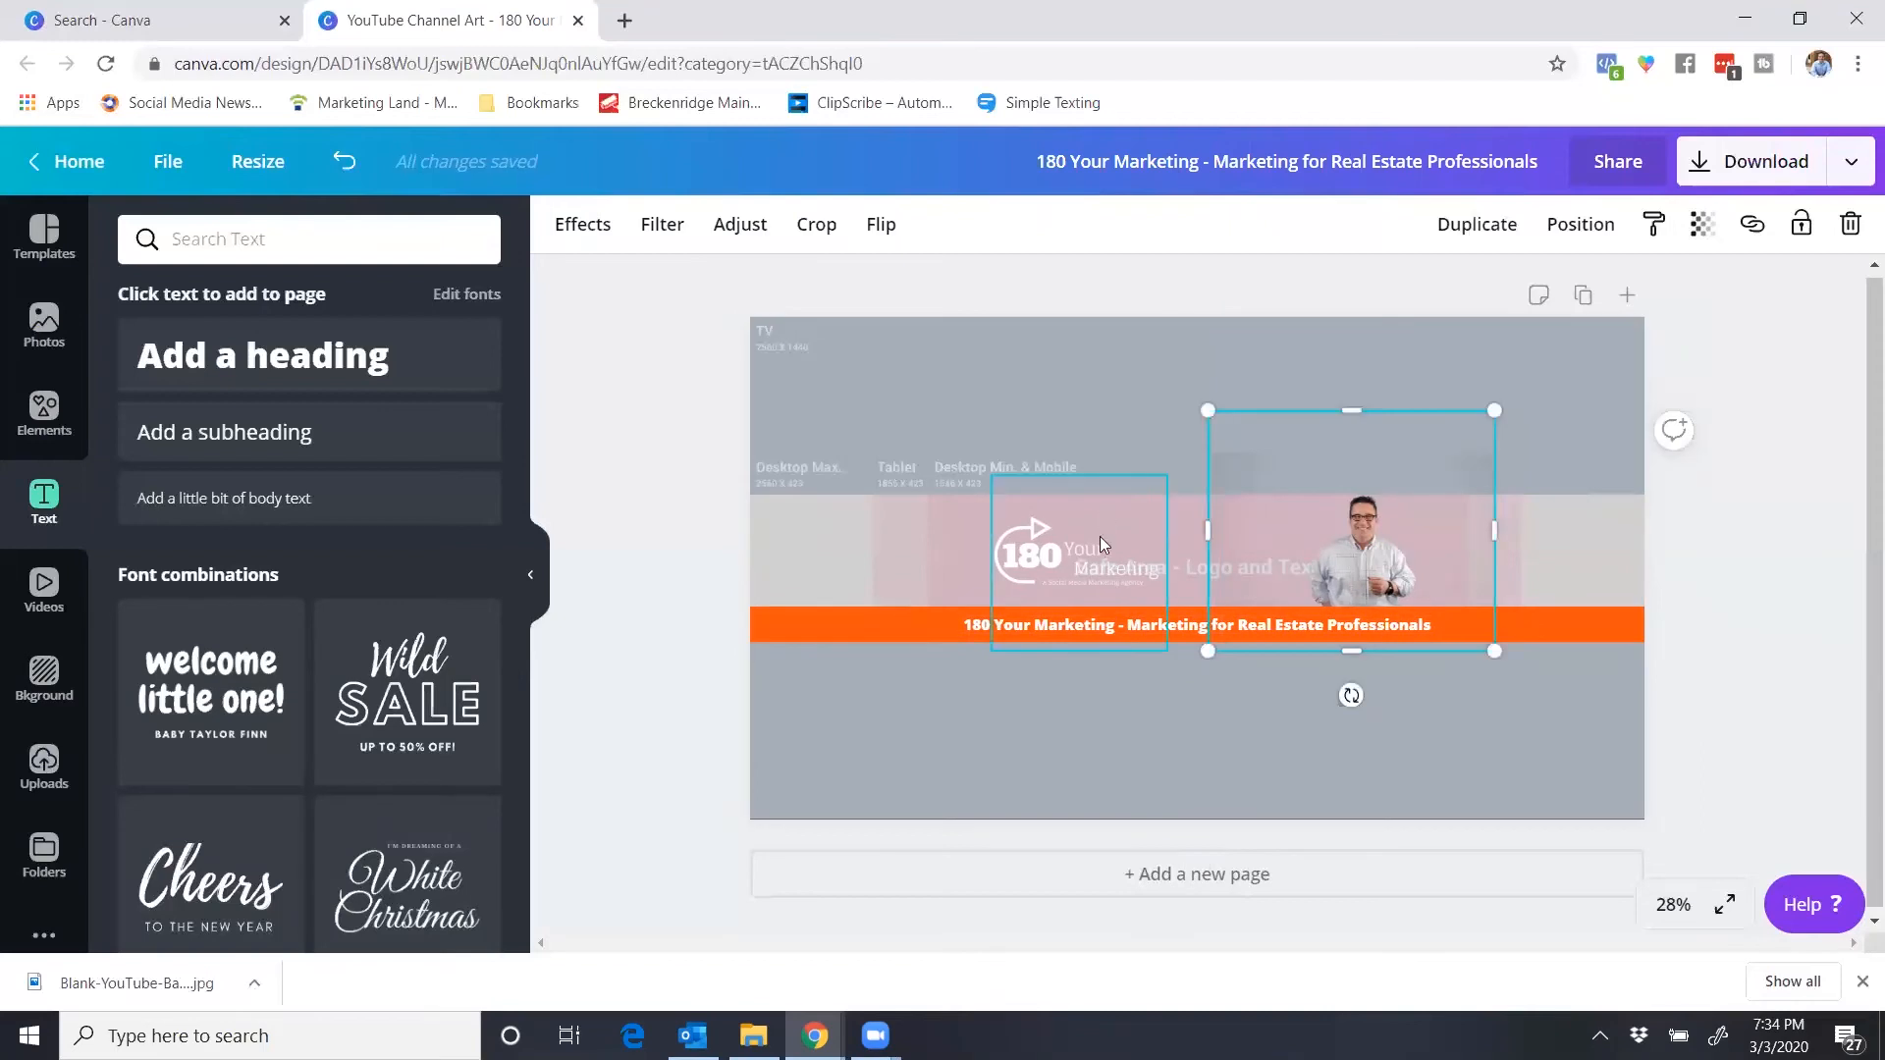
{"action": "left_click", "coordinate": [1576, 428]}
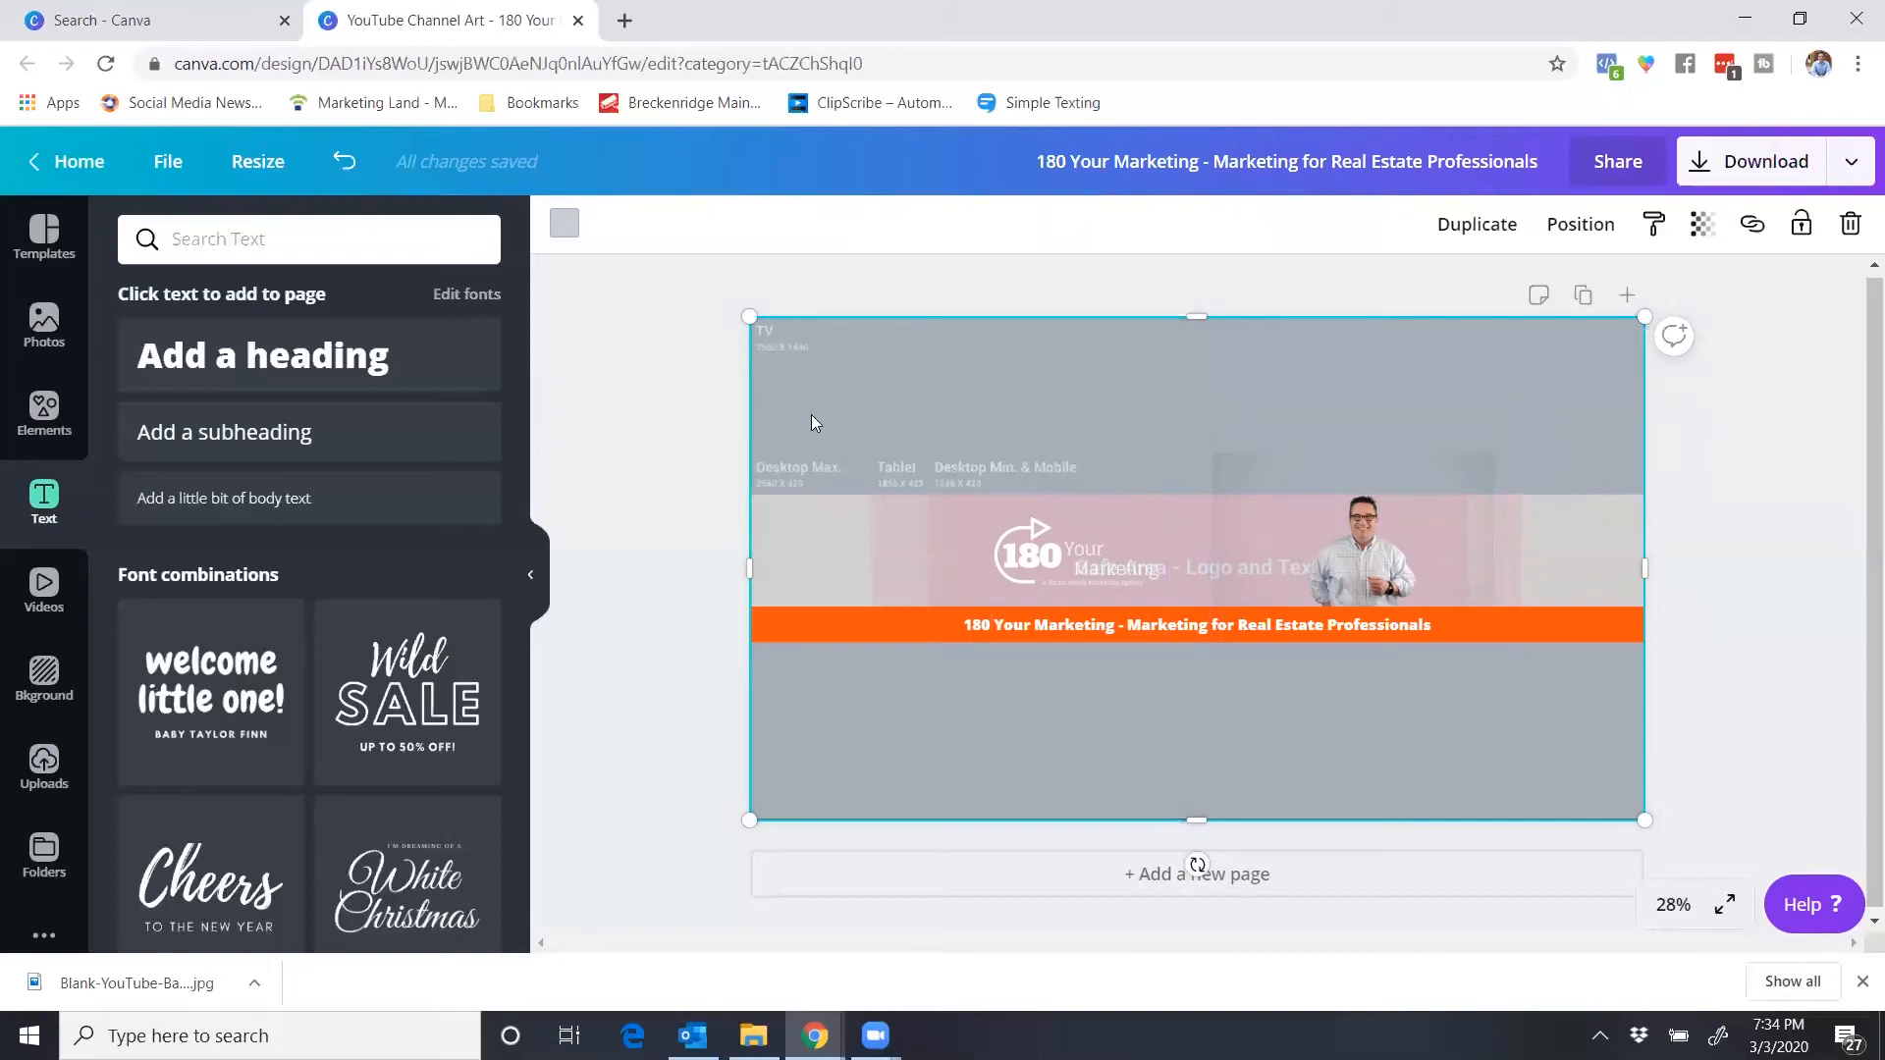
{"action": "left_click", "coordinate": [1702, 224]}
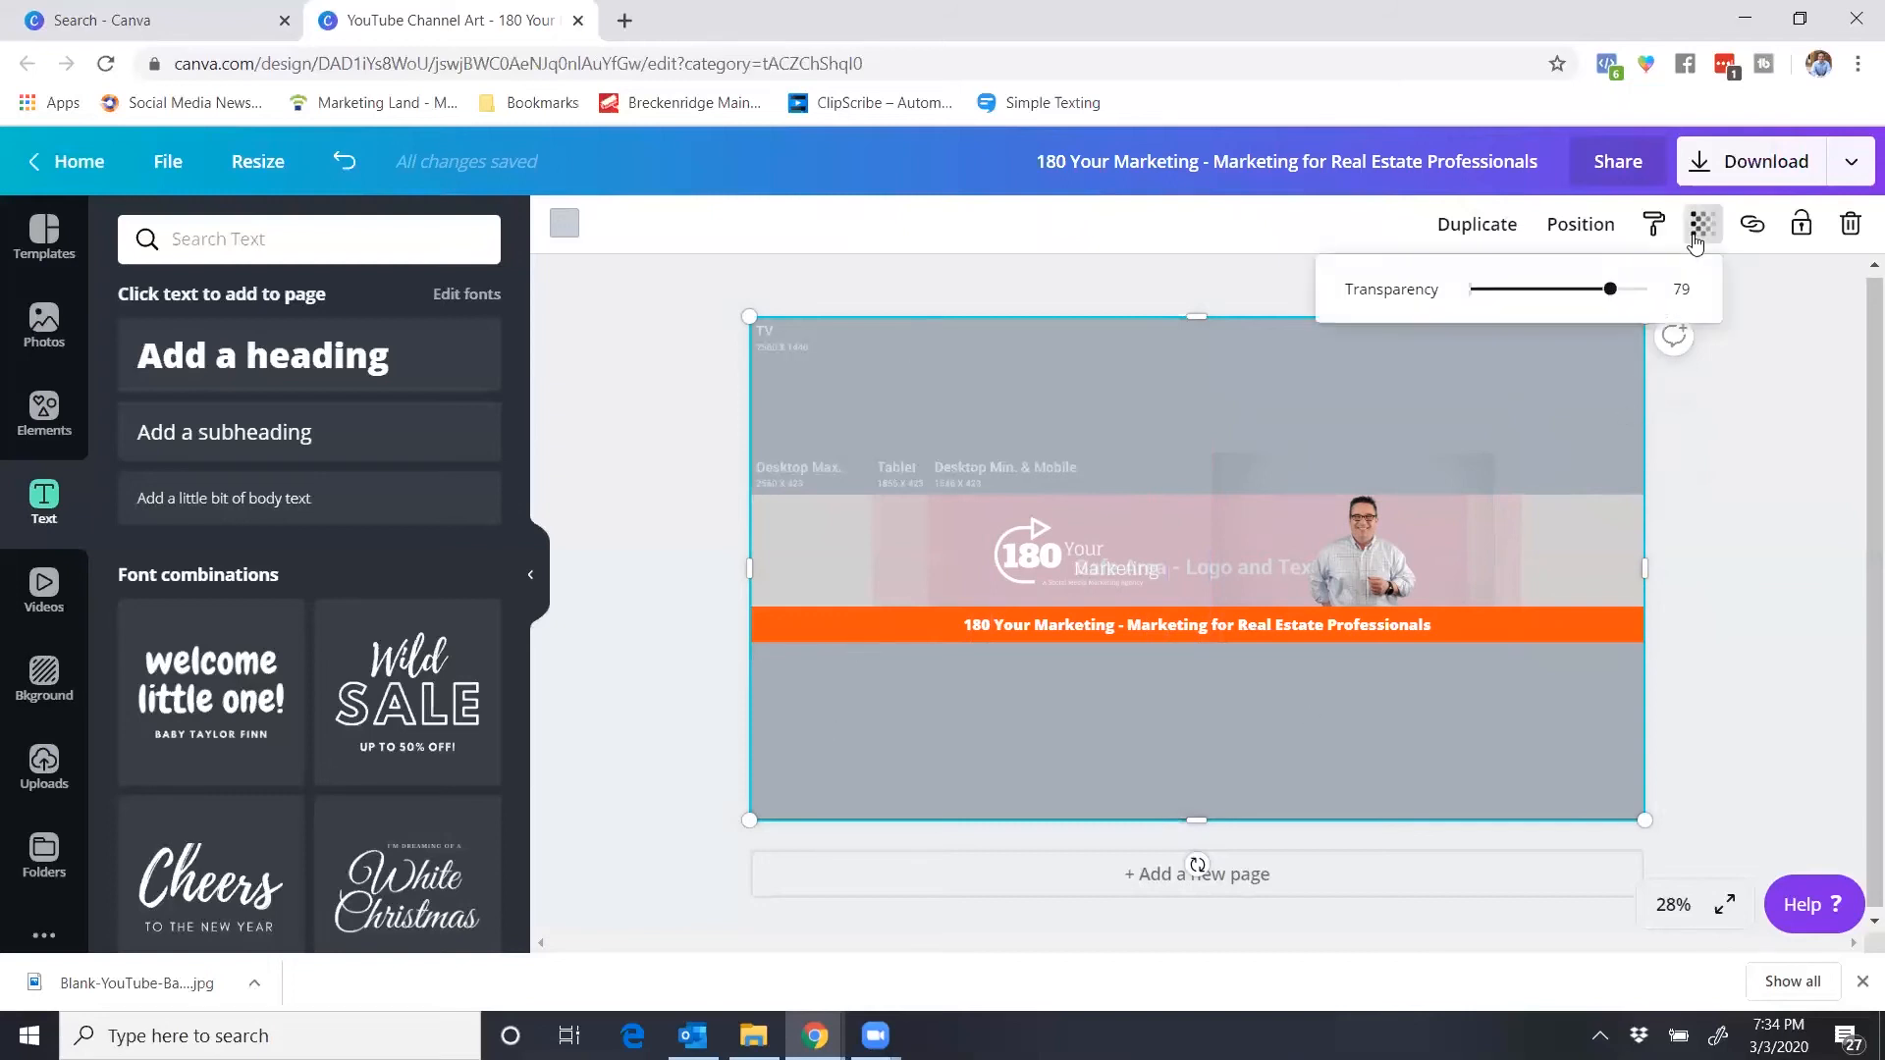
{"action": "mouse_move", "coordinate": [1649, 289]}
{"action": "left_mouse_down"}
{"action": "mouse_move", "coordinate": [1611, 291]}
{"action": "mouse_move", "coordinate": [1660, 308]}
{"action": "left_mouse_up"}
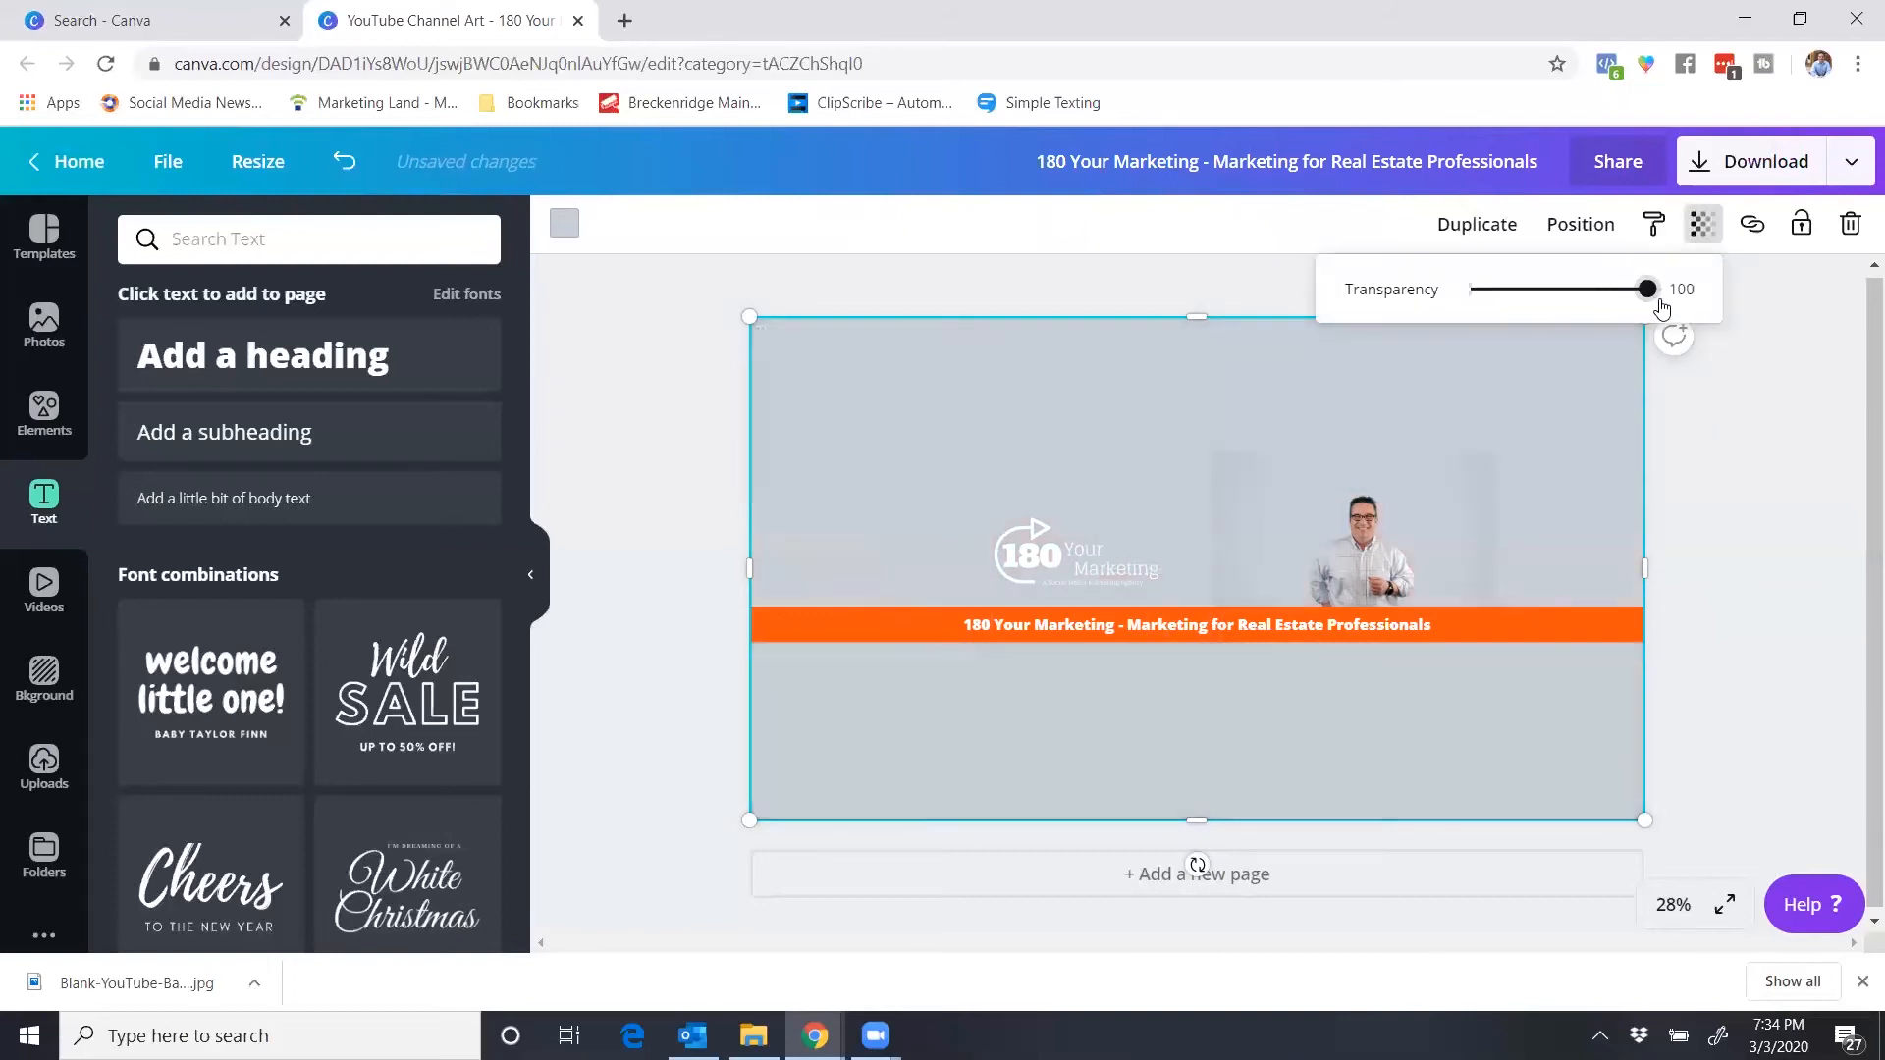
{"action": "left_click", "coordinate": [1771, 618]}
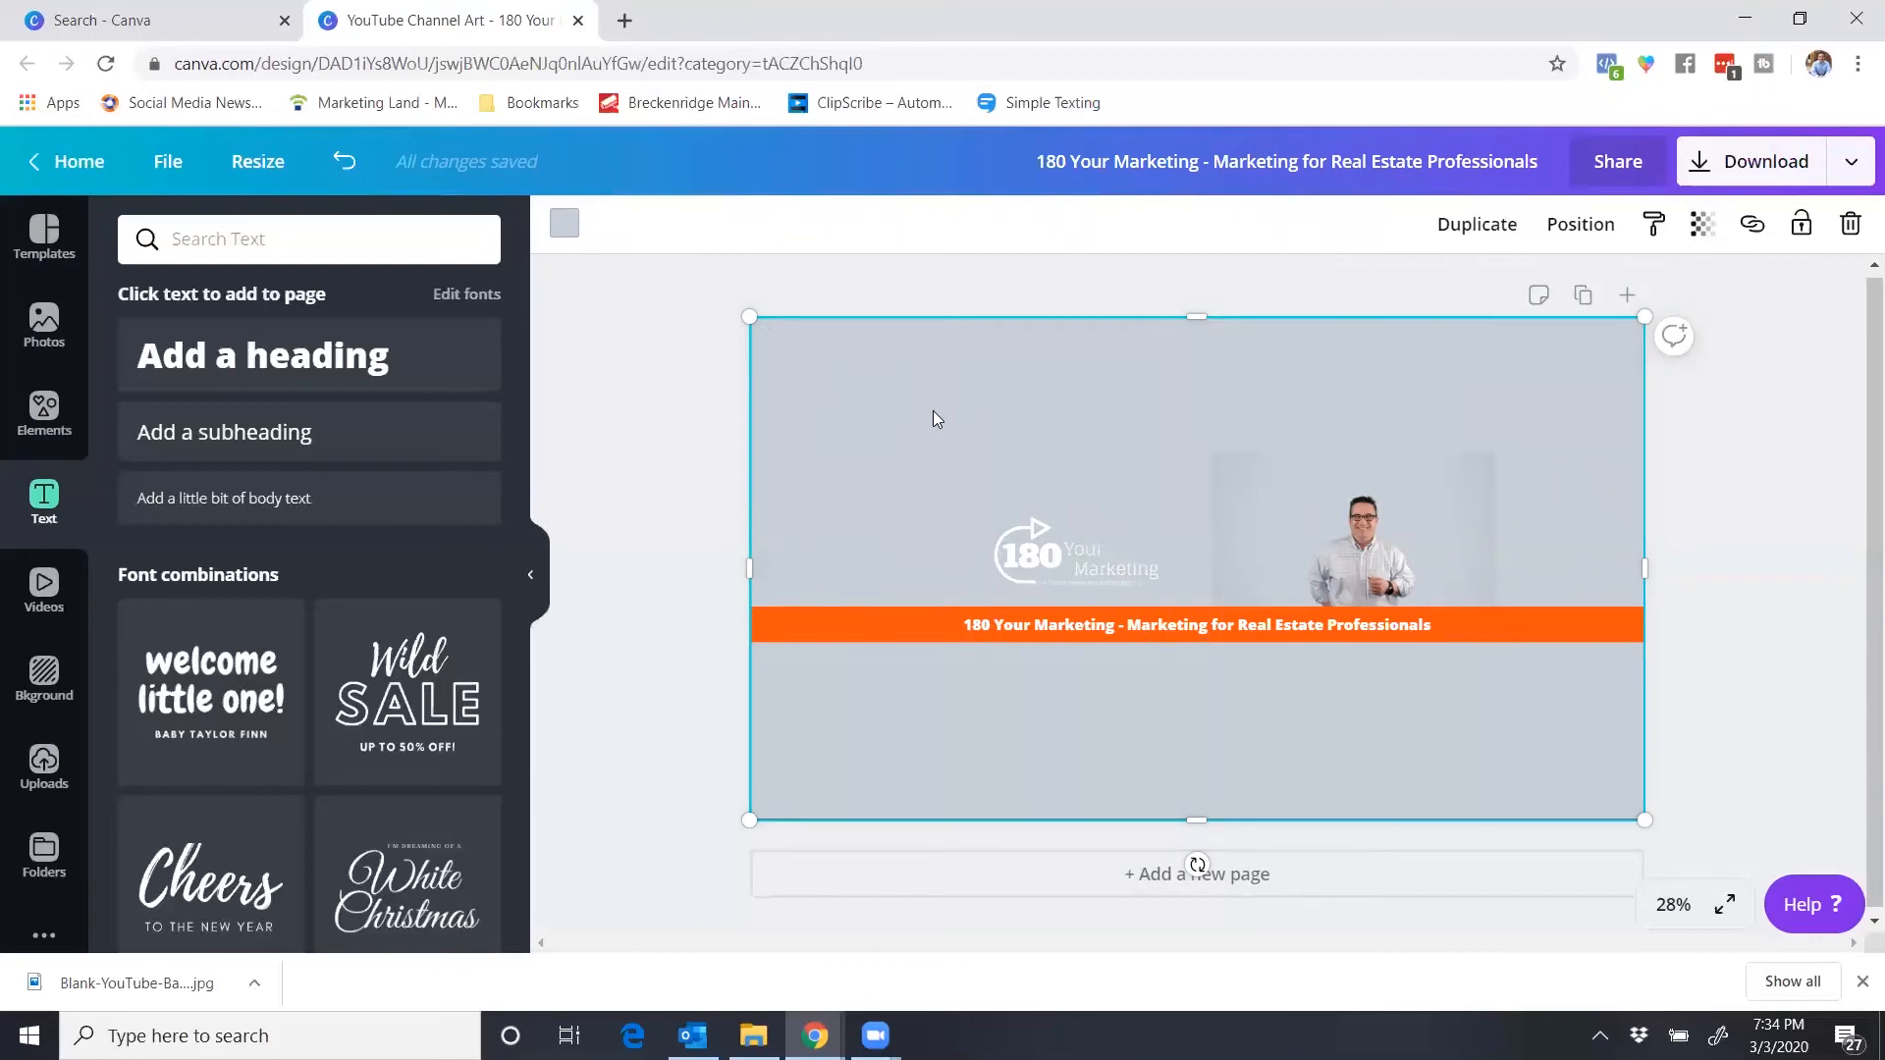
- Recolor the overlay rectangle medium grey from the default colors, try white on it, and undo the white
{"action": "left_click", "coordinate": [565, 225]}
{"action": "left_click", "coordinate": [346, 709]}
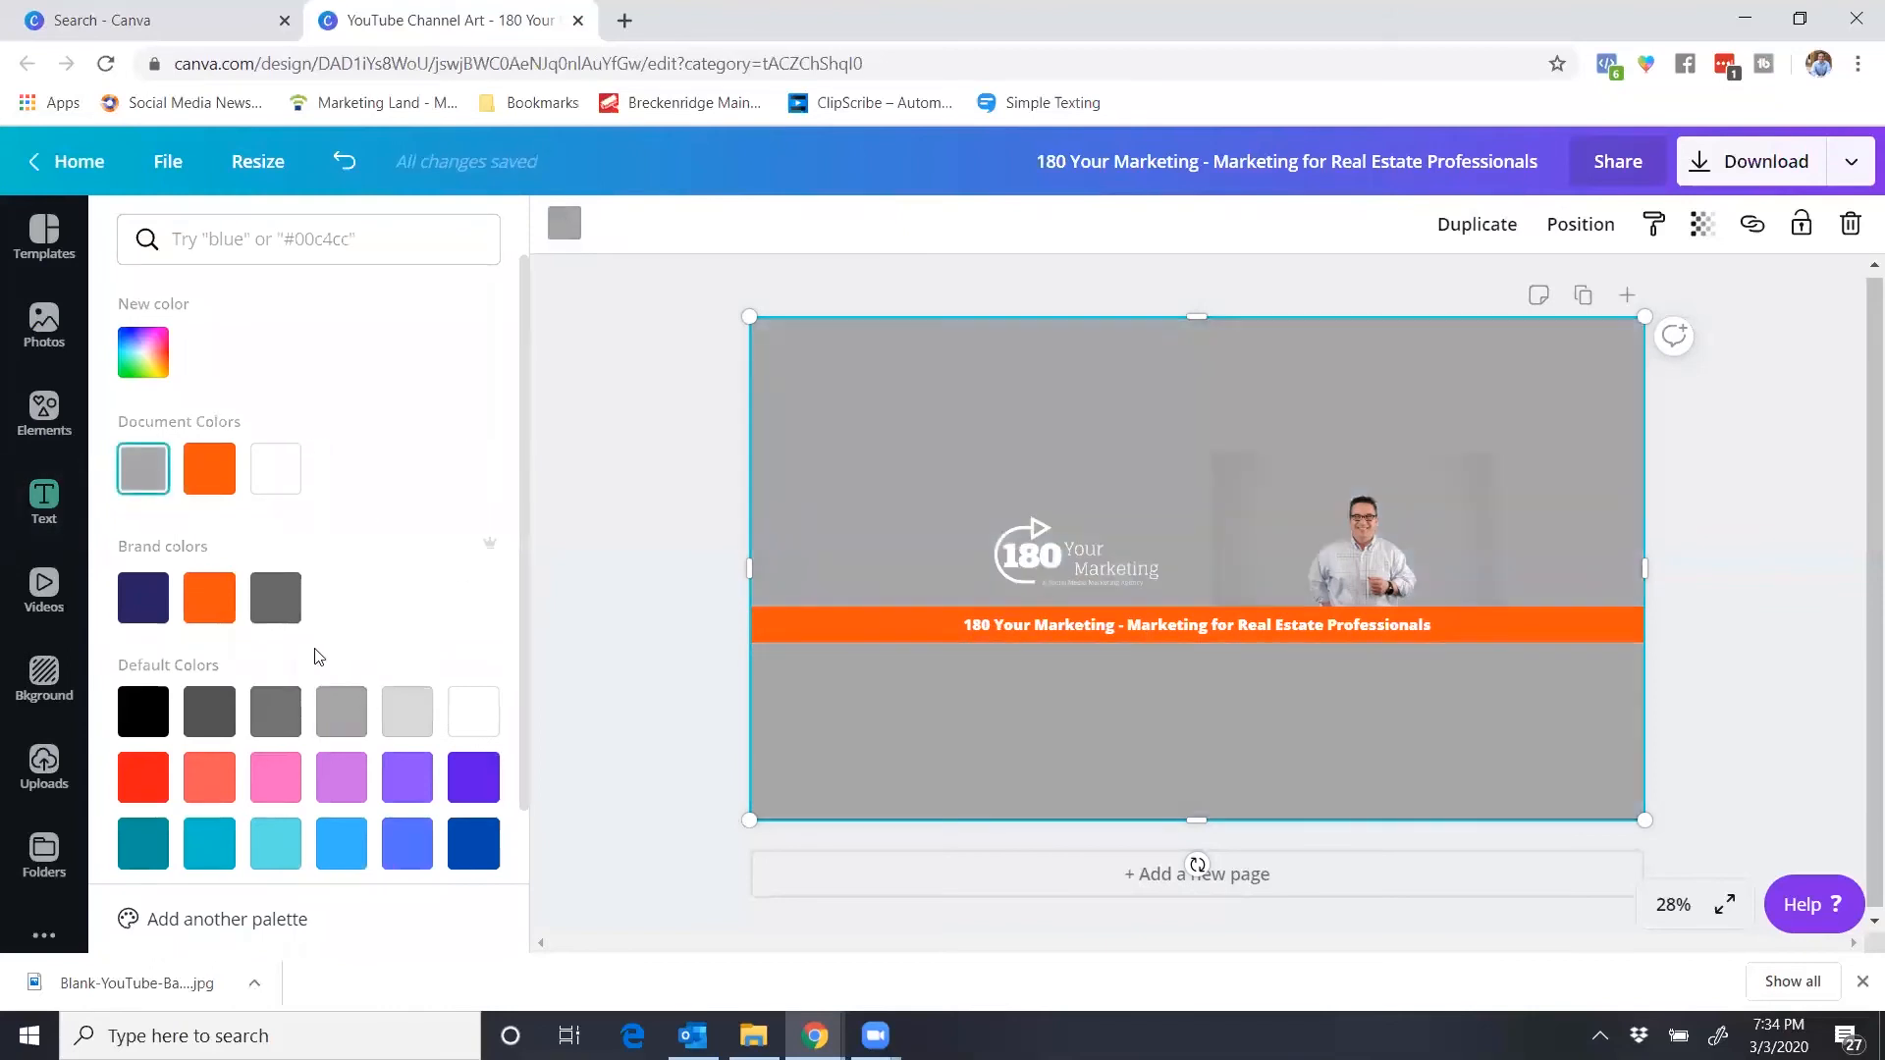
{"action": "scroll", "coordinate": [336, 631], "scroll_direction": "down", "scroll_amount": 1}
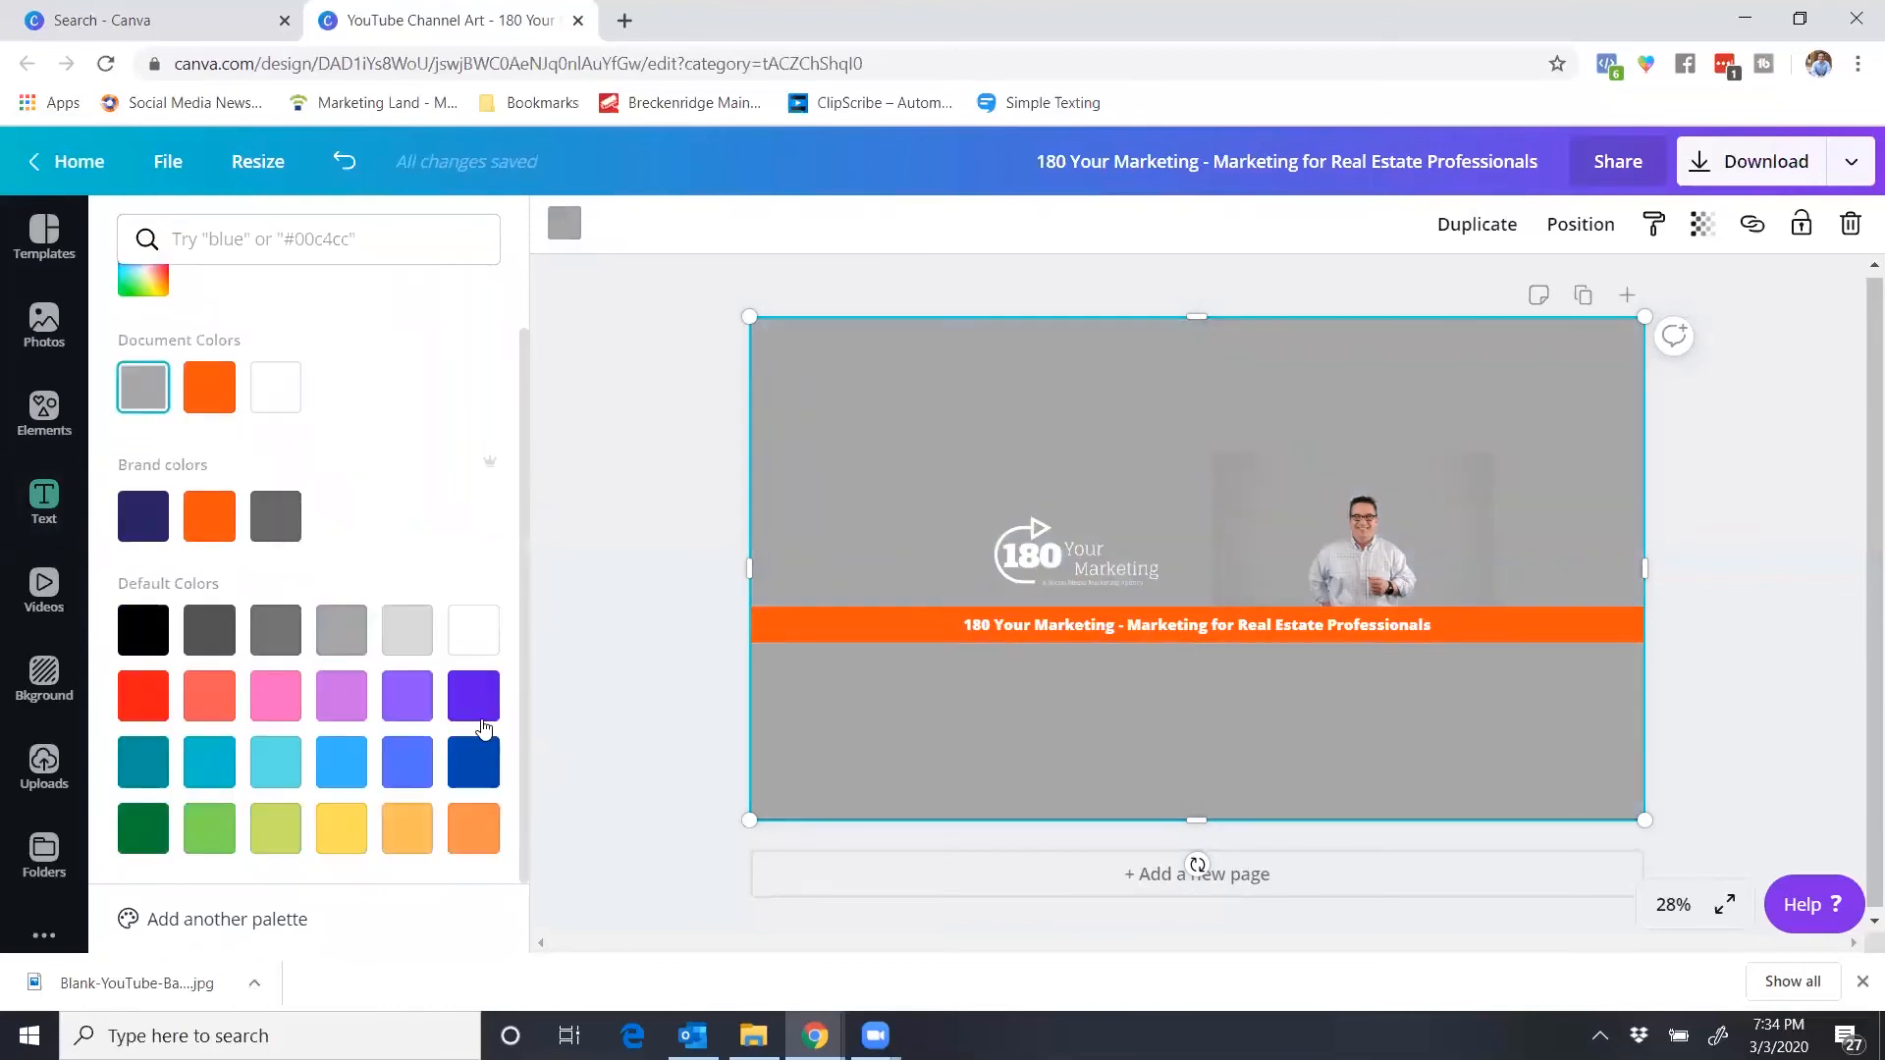
{"action": "left_click", "coordinate": [472, 631]}
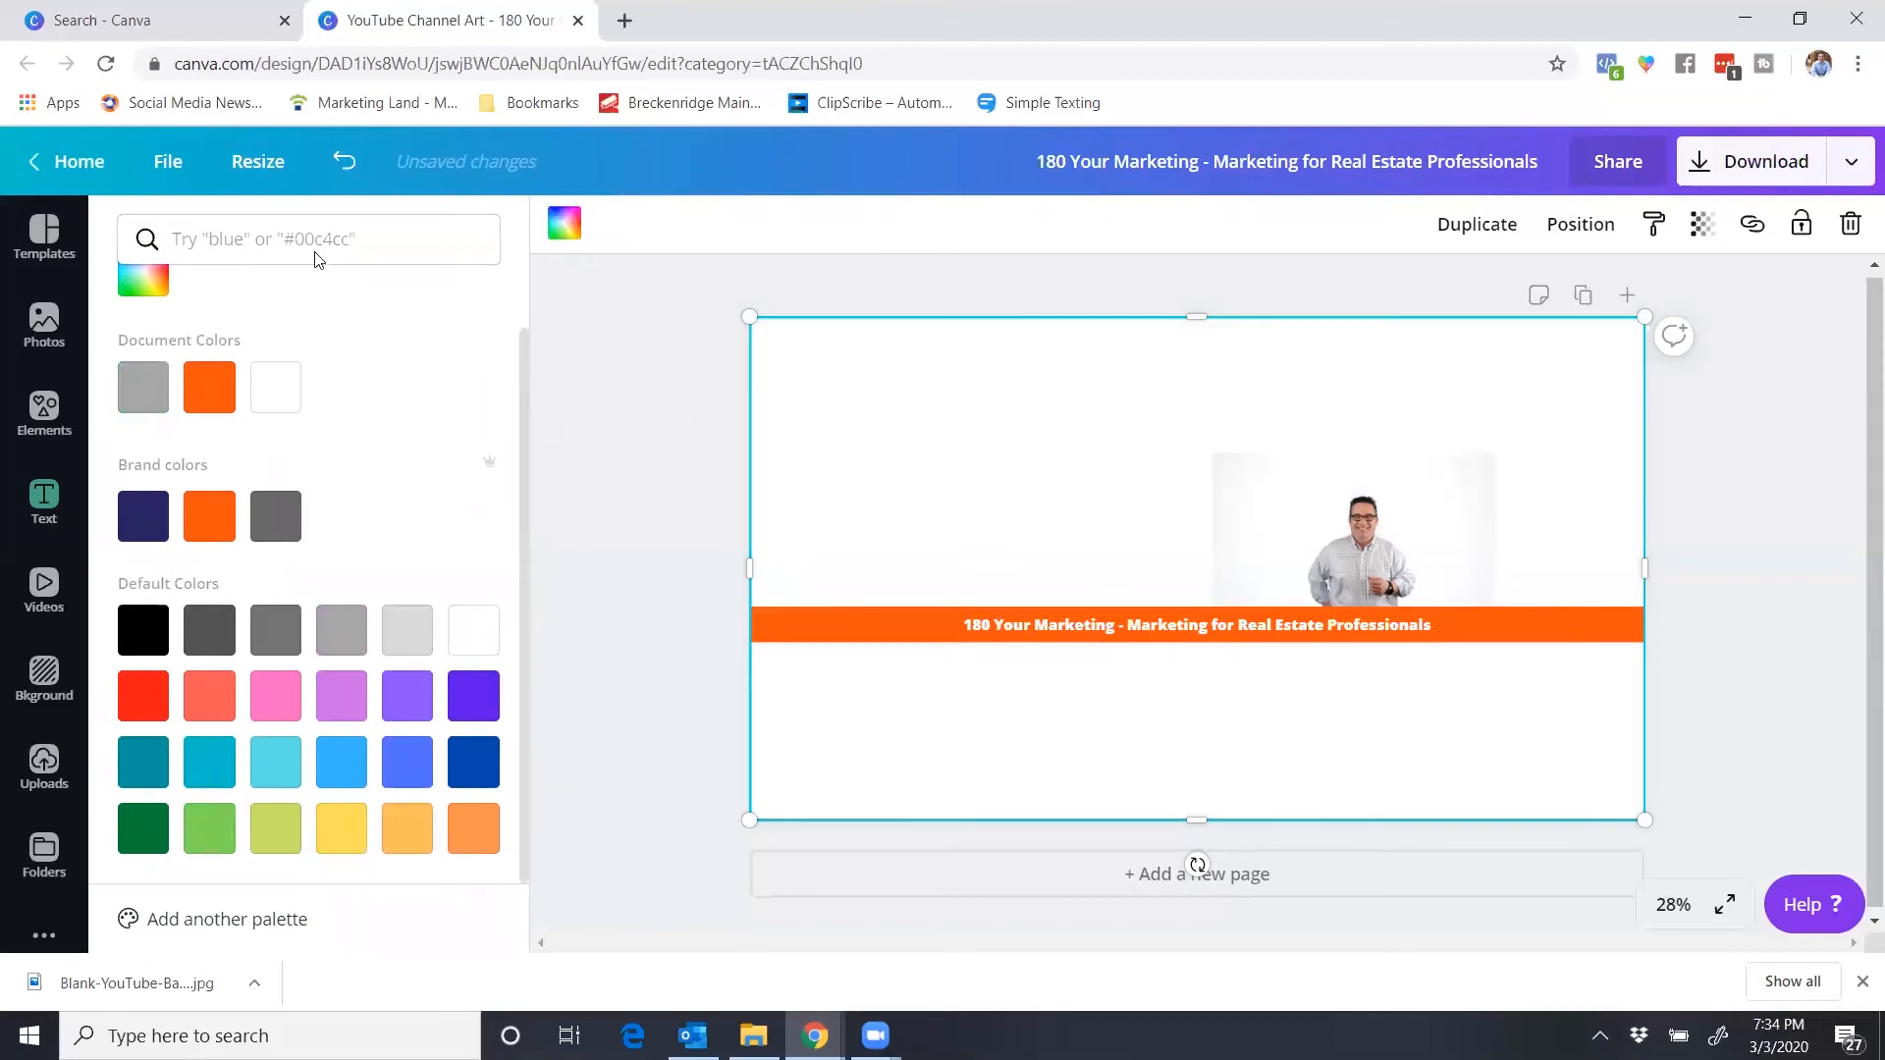
{"action": "left_click", "coordinate": [344, 161]}
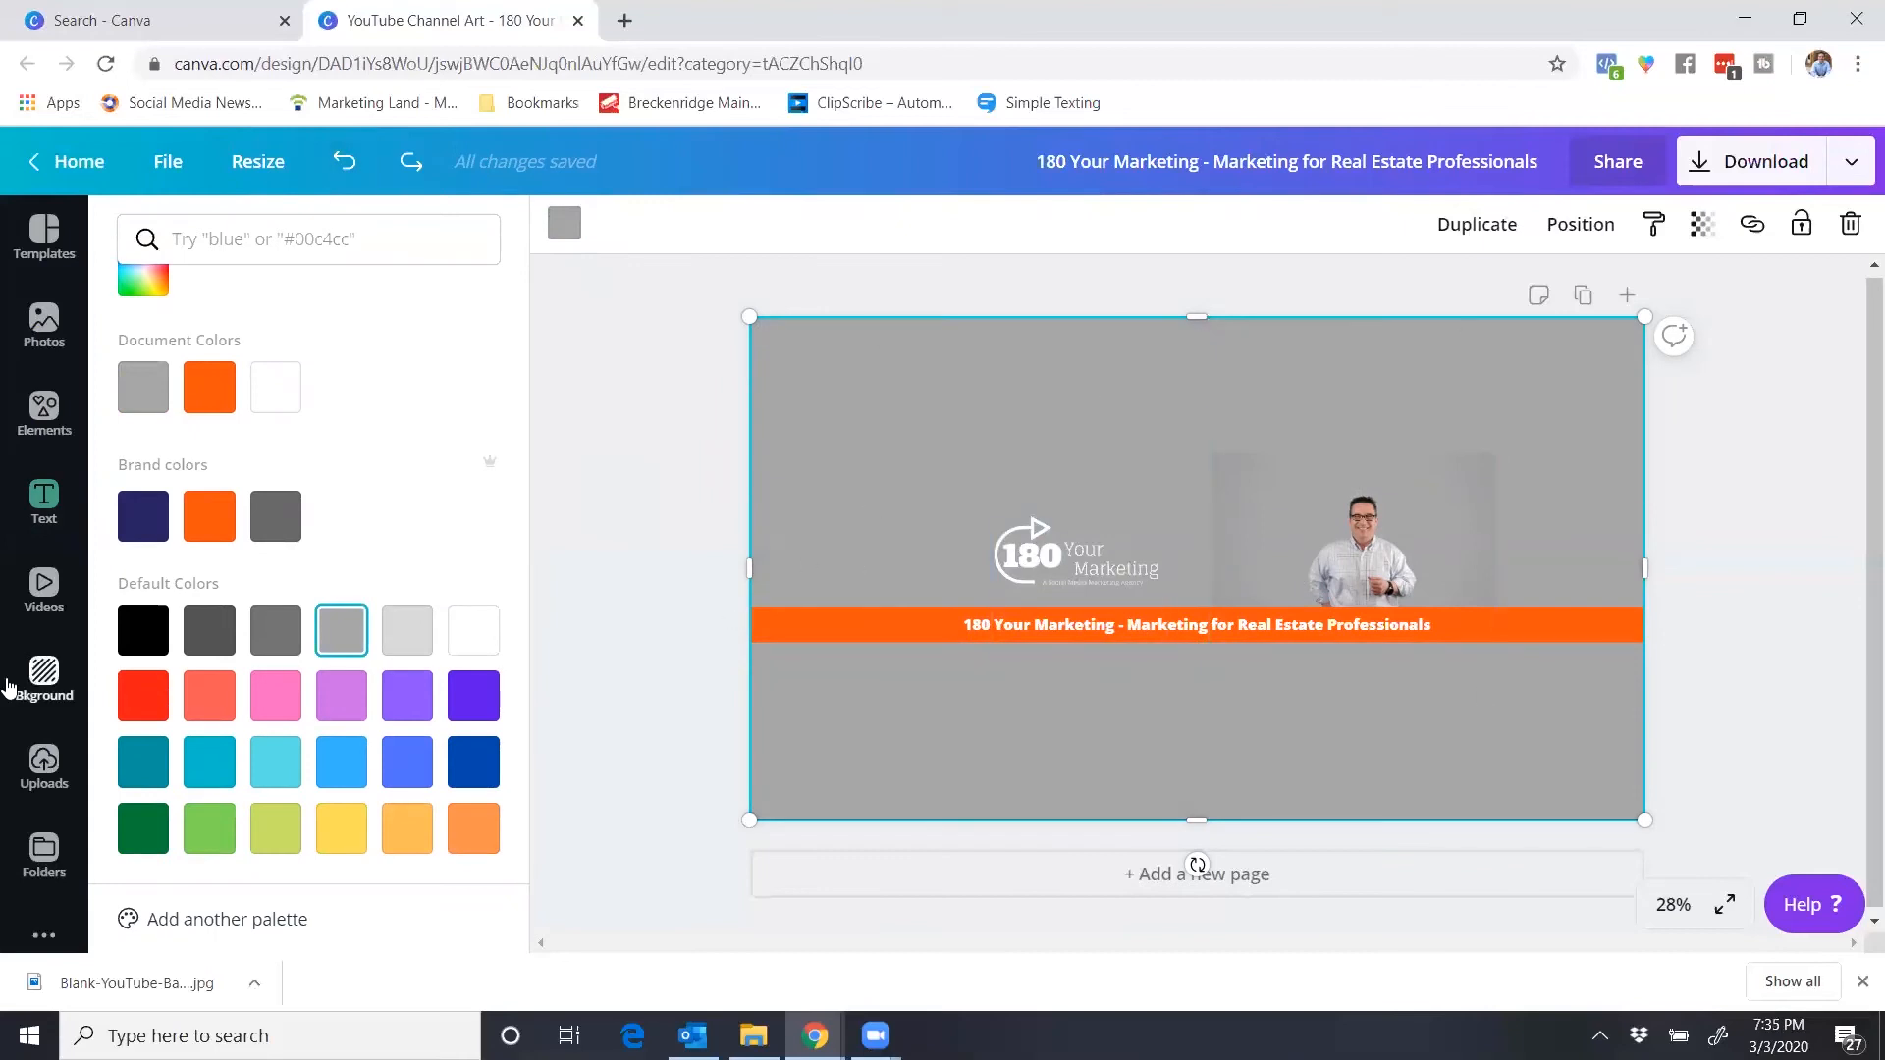
- Browse the background collections, show all Patterns, and try to apply the pale lavender pattern as the background
{"action": "left_click", "coordinate": [49, 672]}
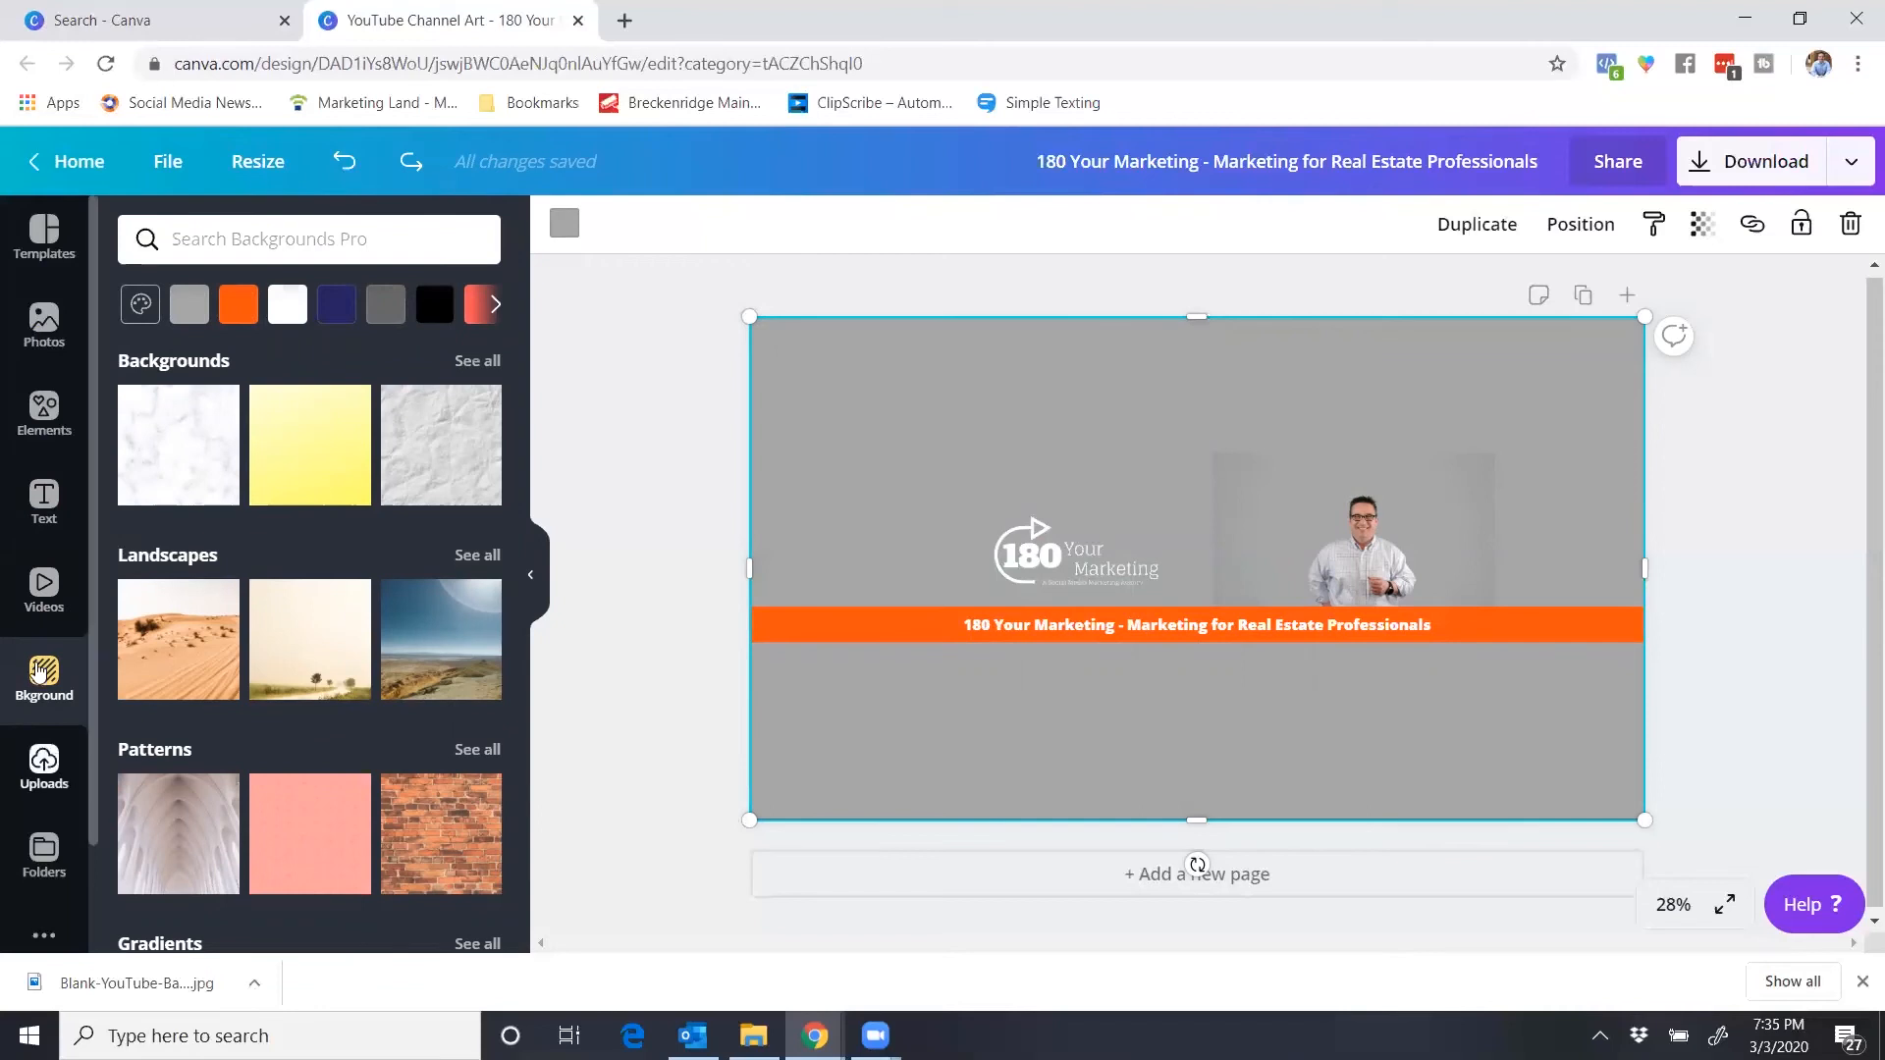
{"action": "left_click", "coordinate": [477, 362]}
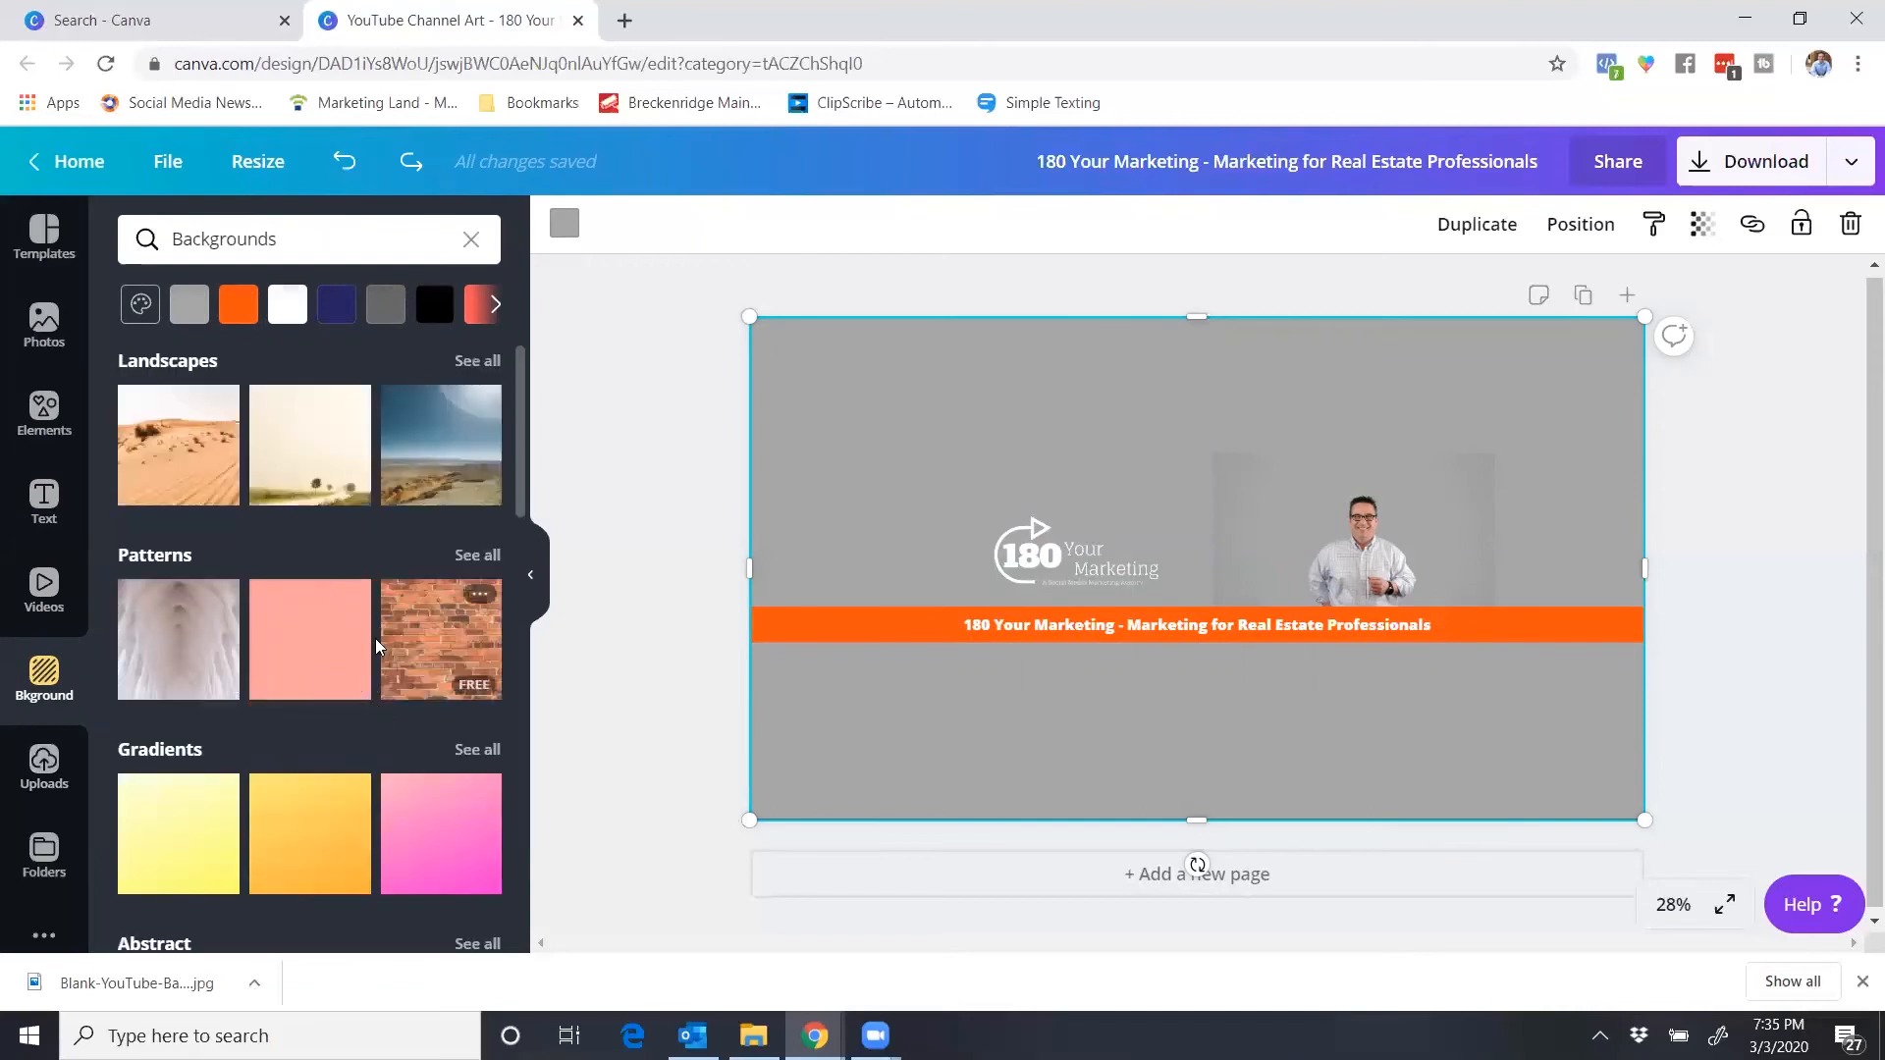
{"action": "scroll", "coordinate": [365, 664], "scroll_direction": "down", "scroll_amount": 1}
{"action": "scroll", "coordinate": [362, 663], "scroll_direction": "up", "scroll_amount": 2}
{"action": "scroll", "coordinate": [353, 658], "scroll_direction": "down", "scroll_amount": 5}
{"action": "scroll", "coordinate": [348, 658], "scroll_direction": "up", "scroll_amount": 4}
{"action": "scroll", "coordinate": [344, 662], "scroll_direction": "up", "scroll_amount": 1}
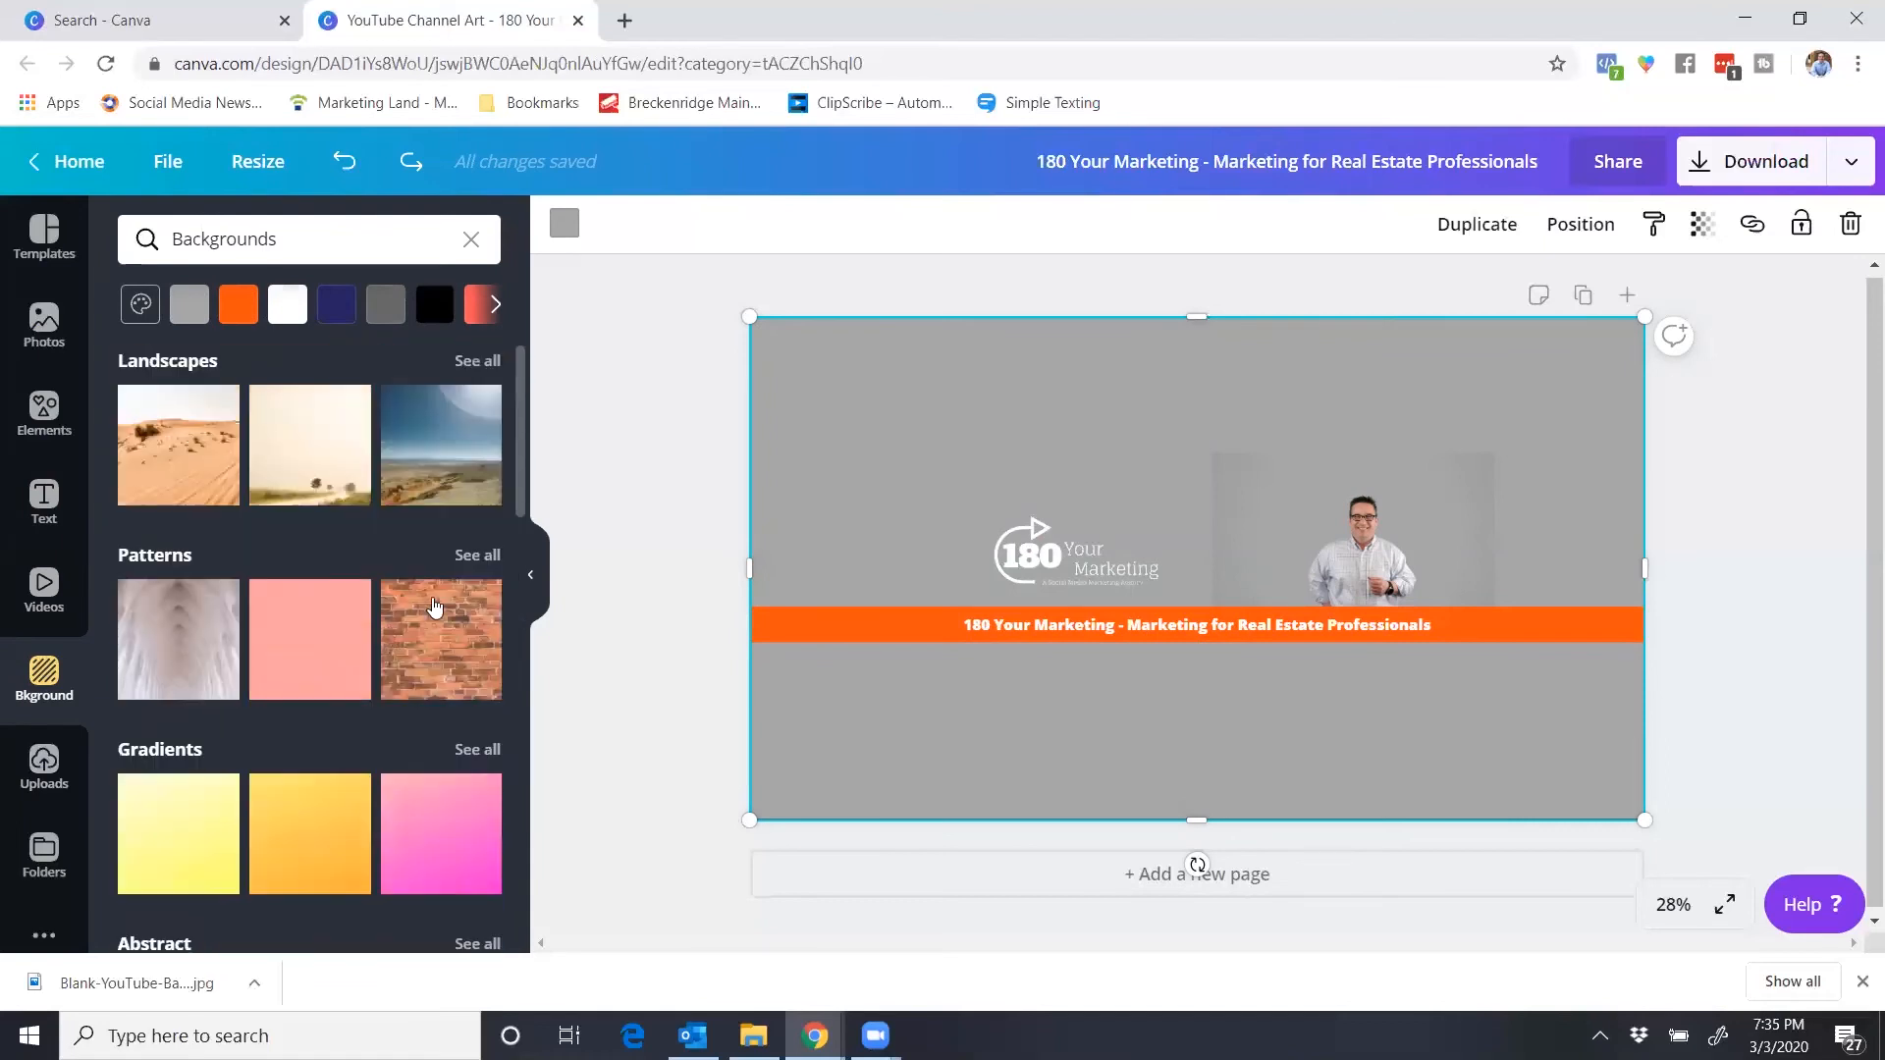
{"action": "left_click", "coordinate": [470, 562]}
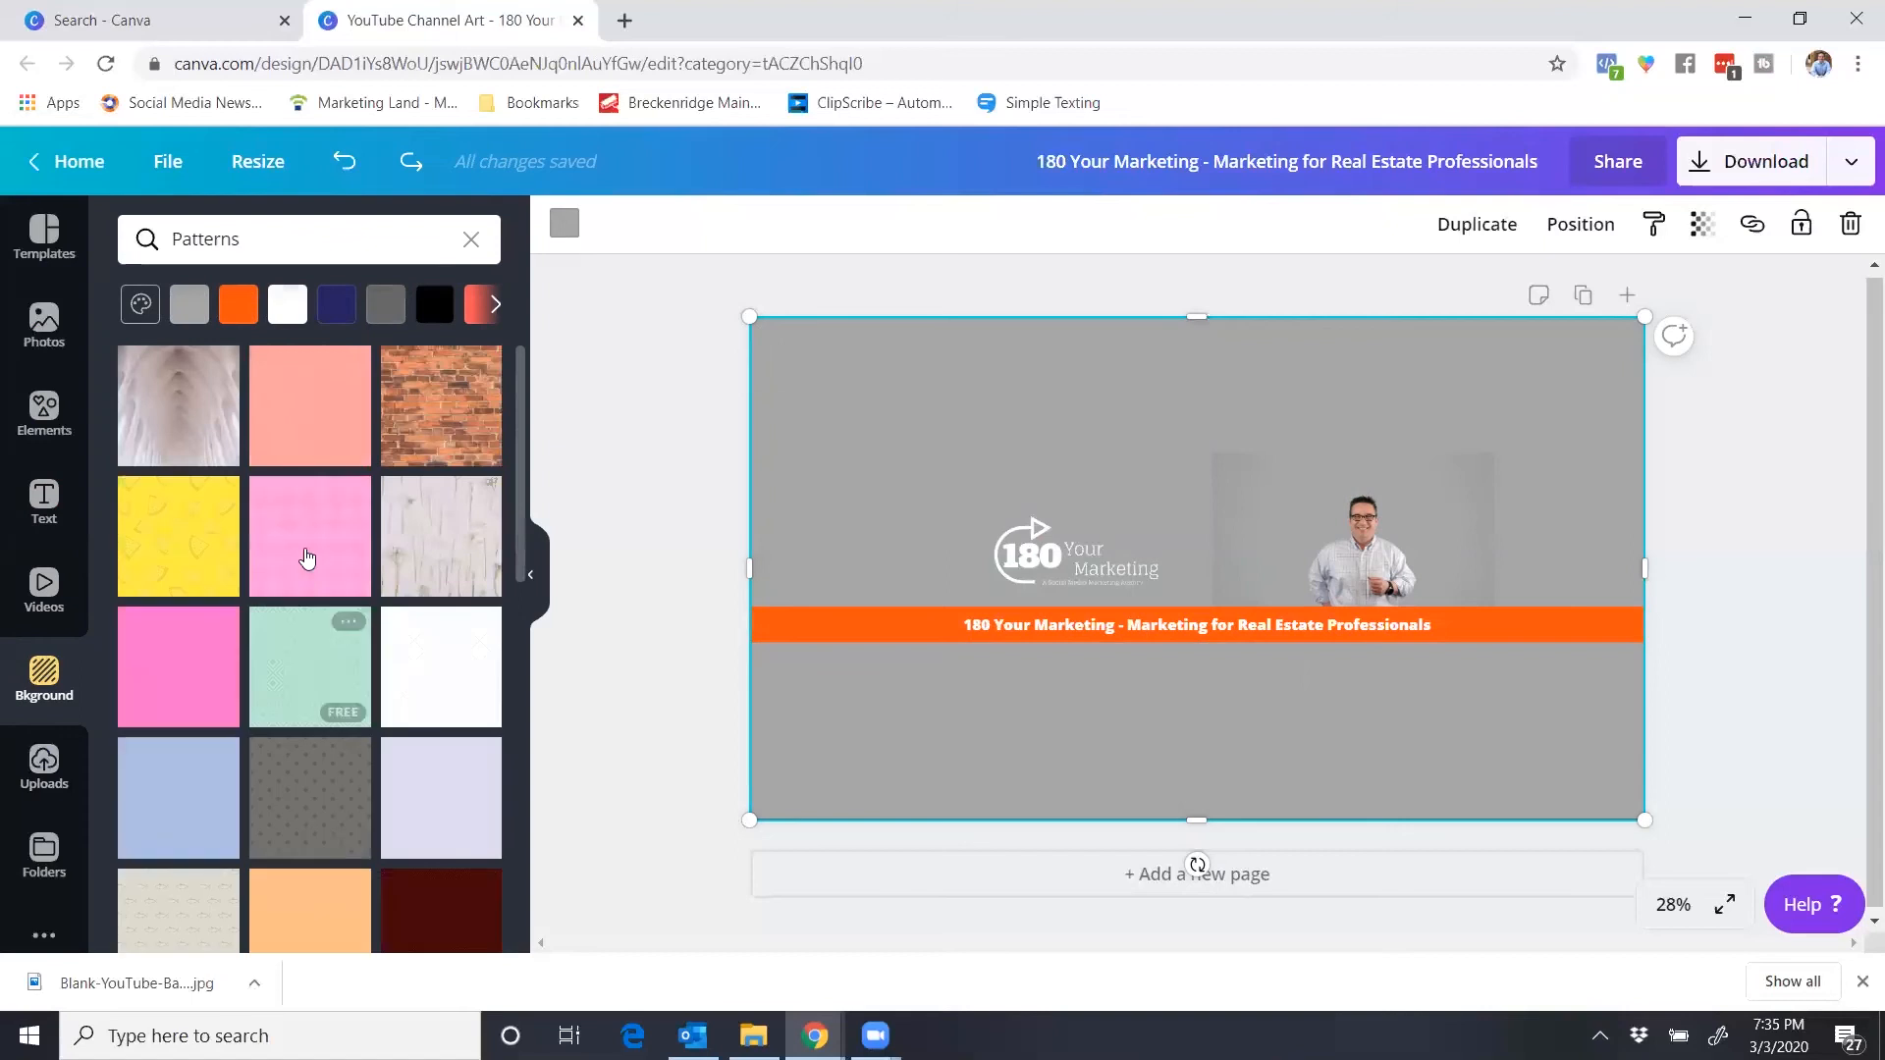
{"action": "scroll", "coordinate": [348, 628], "scroll_direction": "down", "scroll_amount": 2}
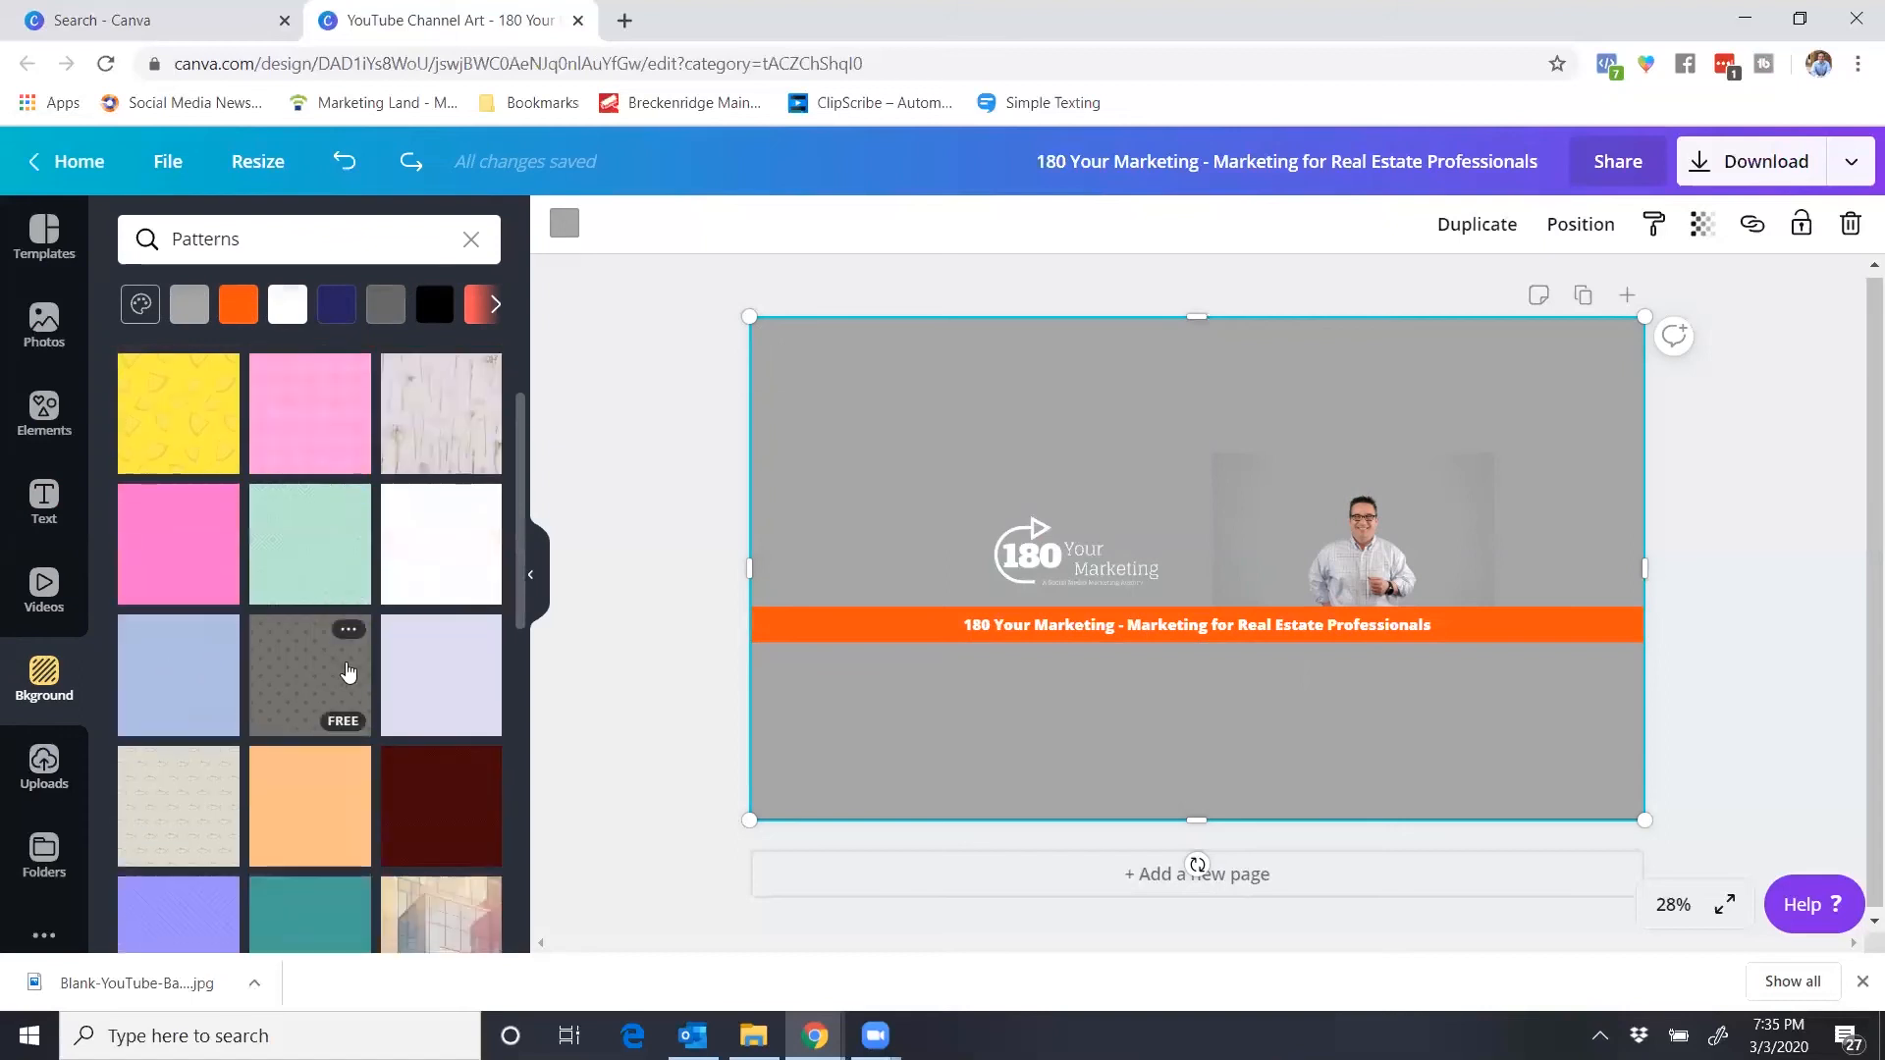
{"action": "left_click", "coordinate": [445, 669]}
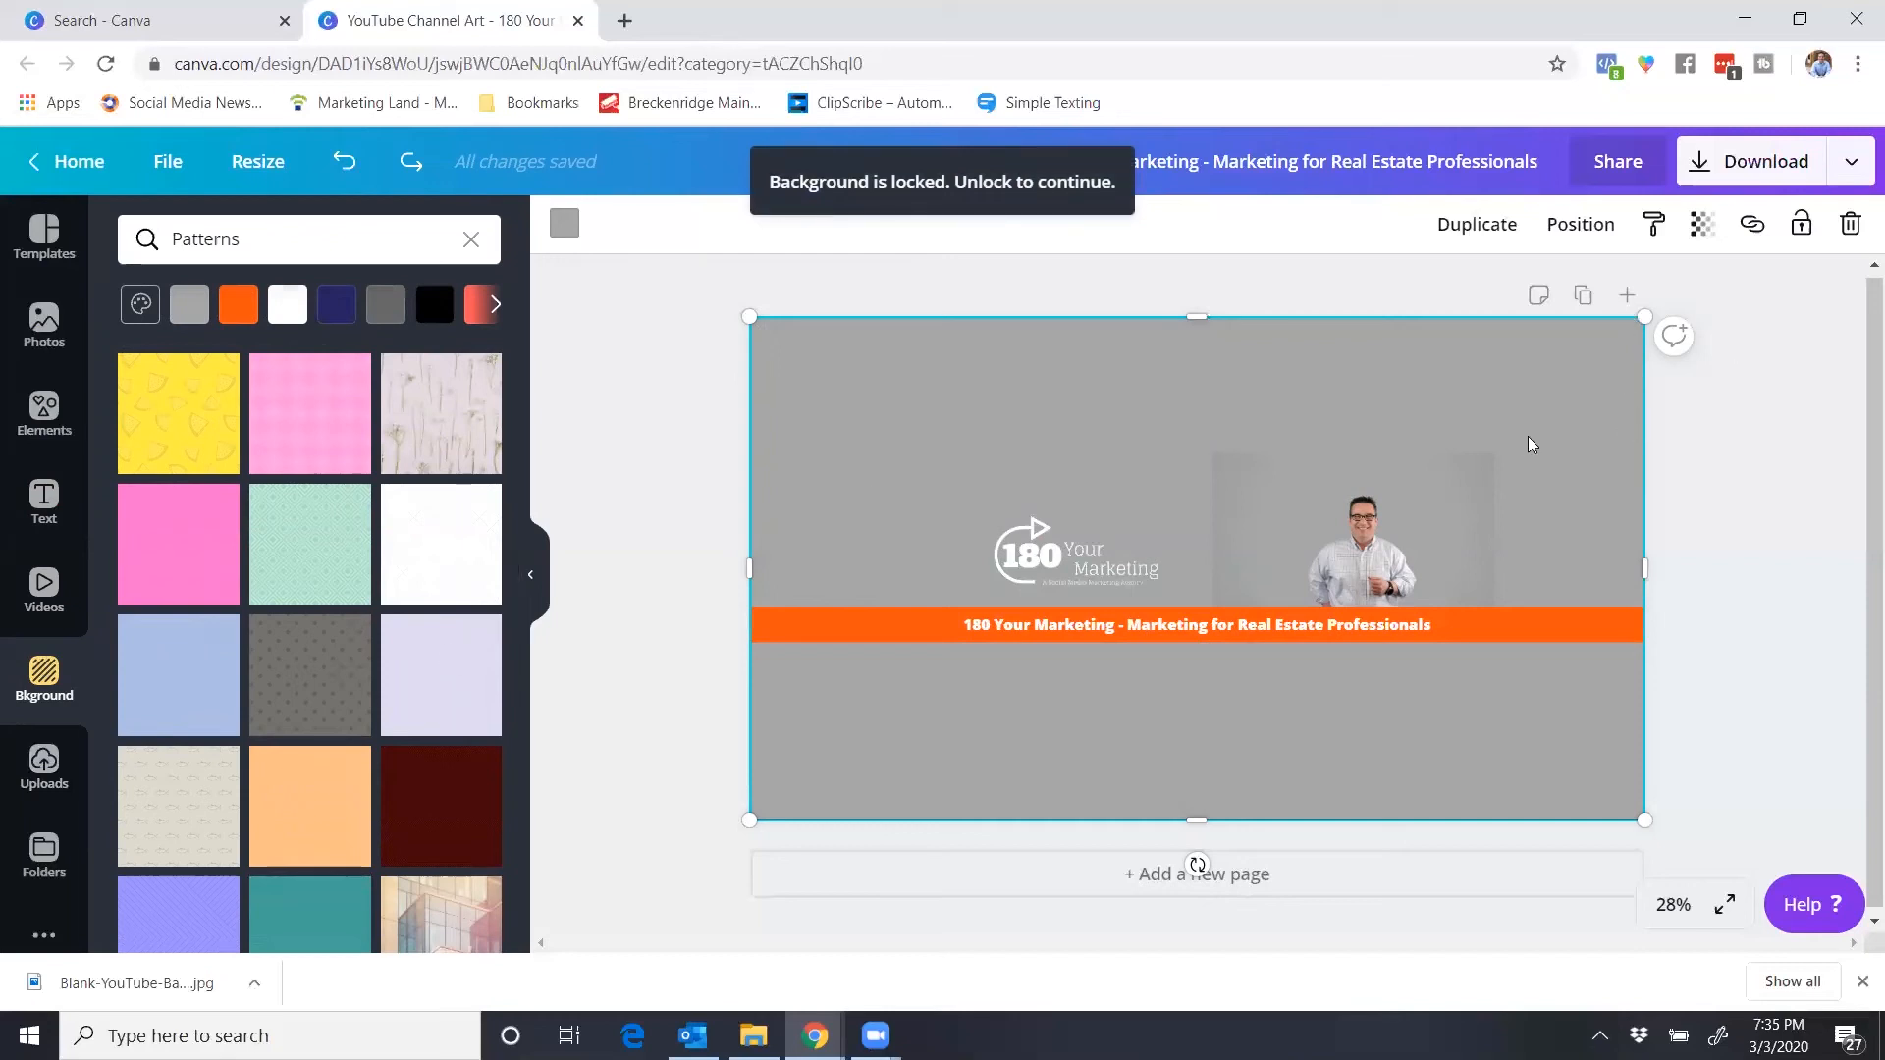
- Delete the grey overlay rectangle, and unlock and delete the banner template image behind it
{"action": "key", "text": "Delete"}
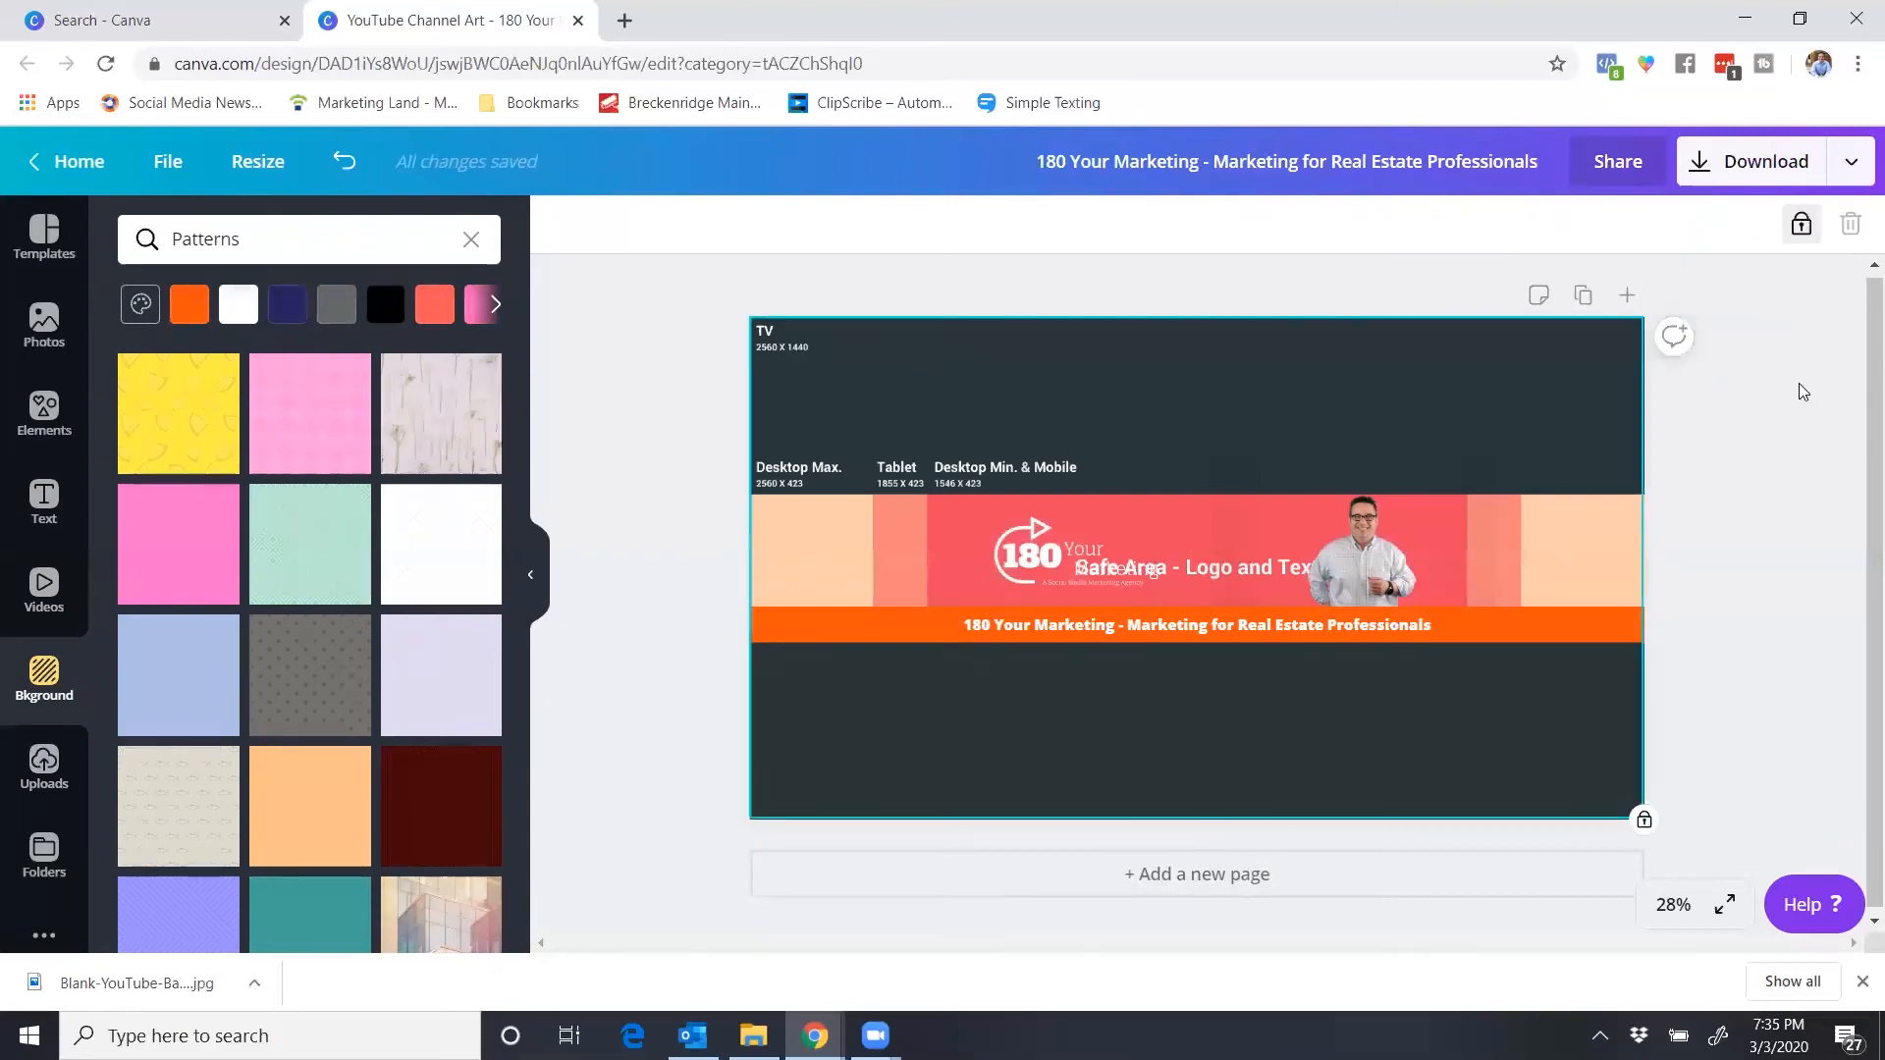
{"action": "left_click", "coordinate": [1804, 225]}
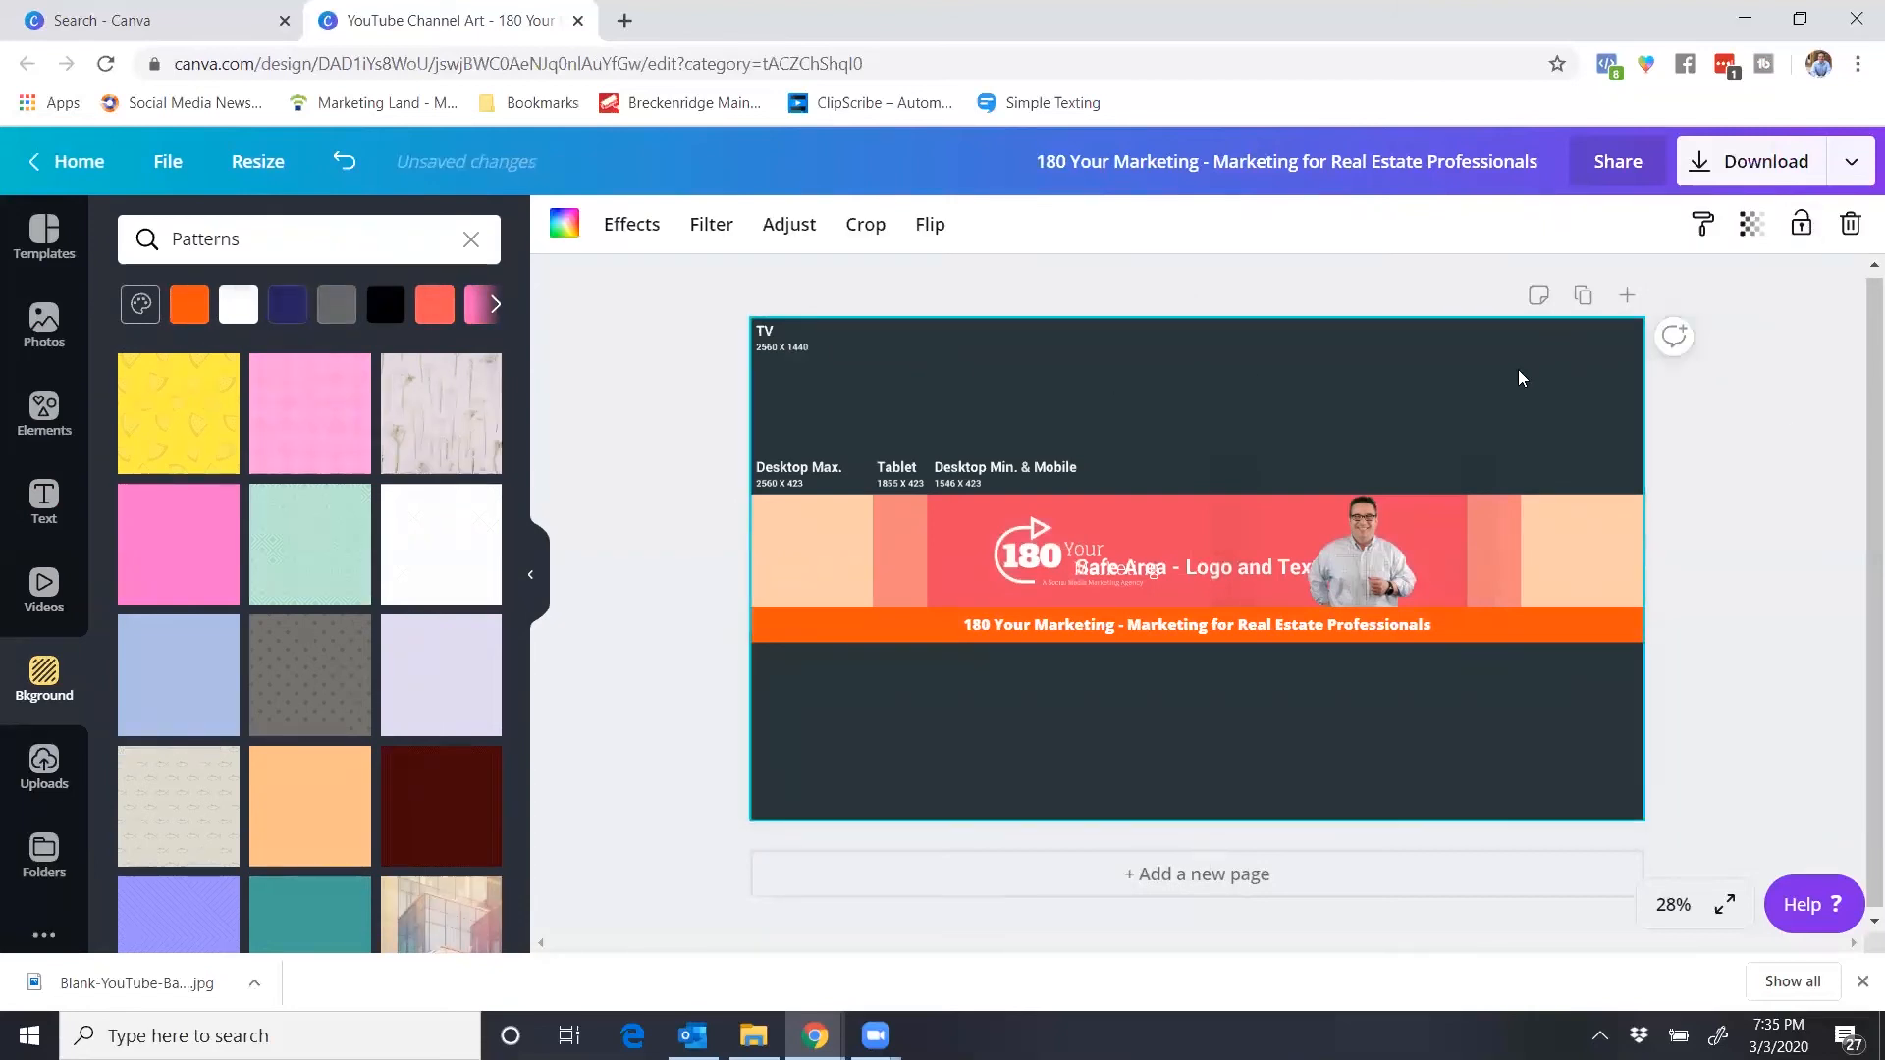
{"action": "key", "text": "Delete"}
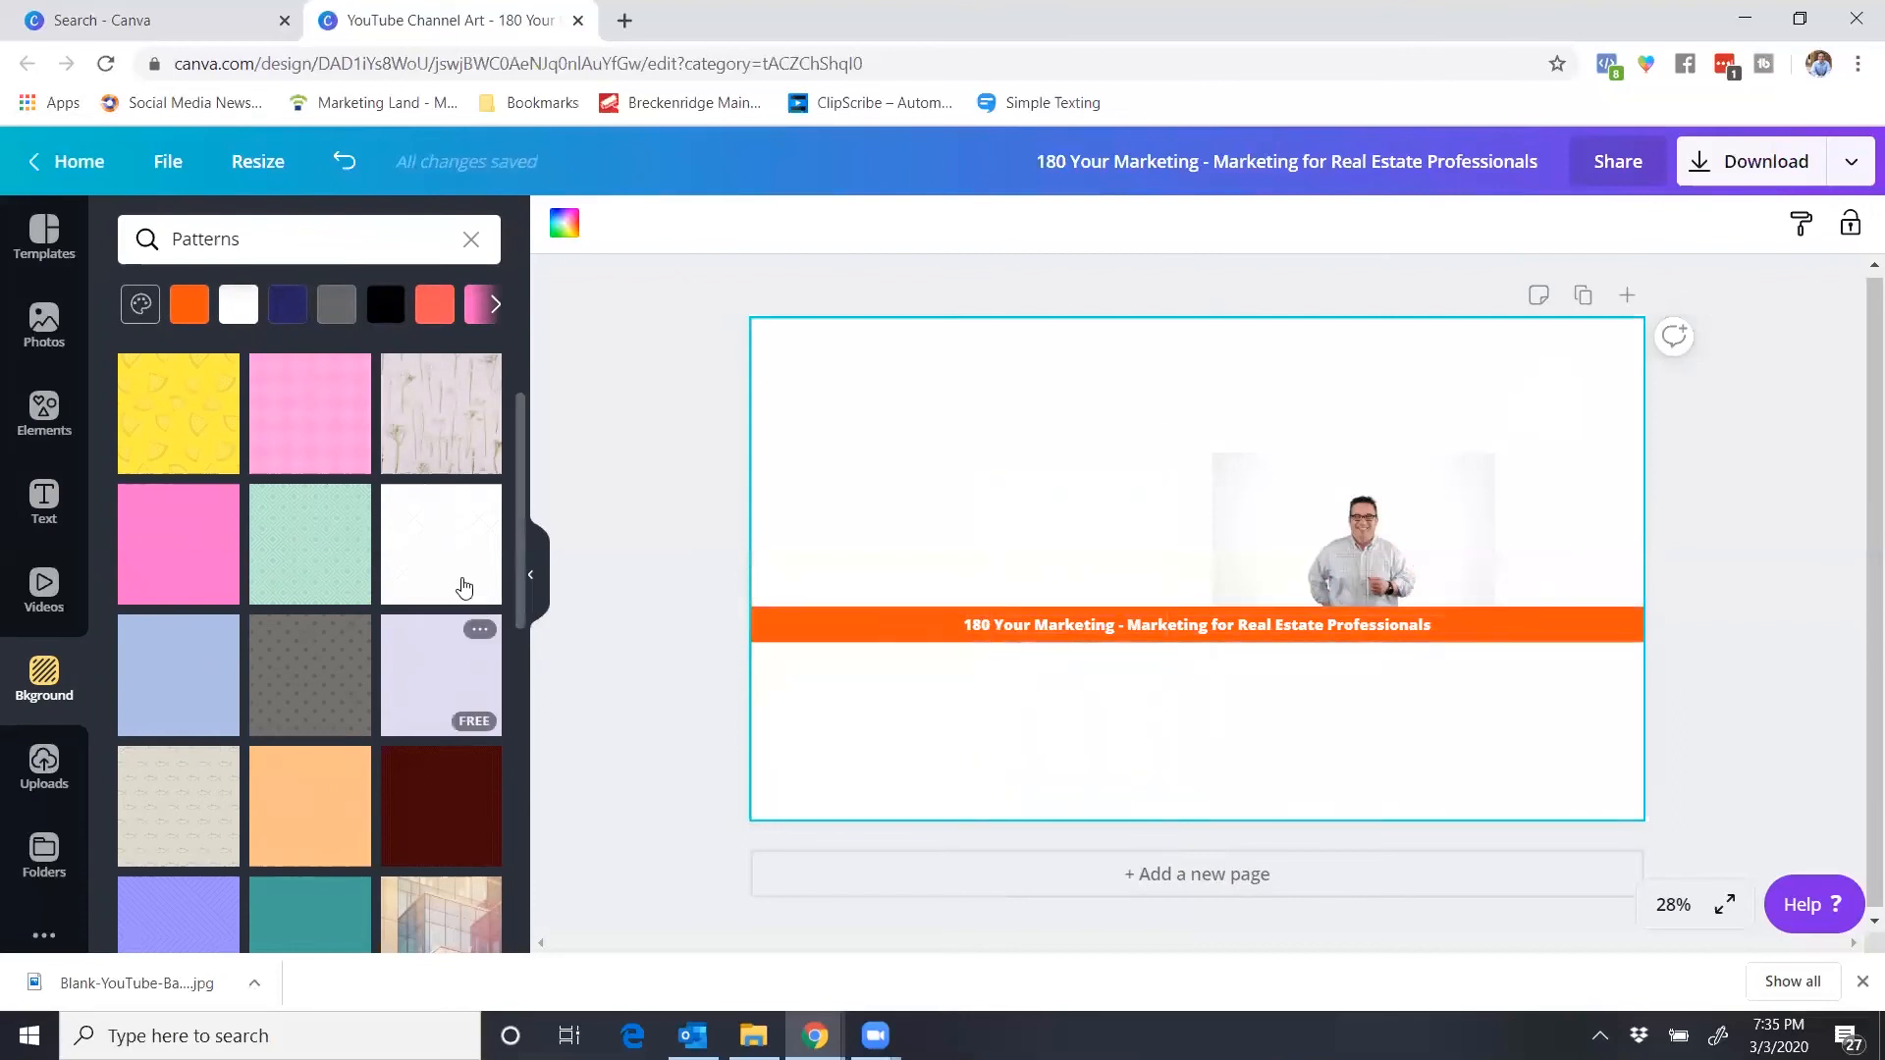
- Try the white dotted-diamond and light orange polka-dot patterns as the background, and apply the grey line-textured pattern
{"action": "left_click", "coordinate": [465, 589]}
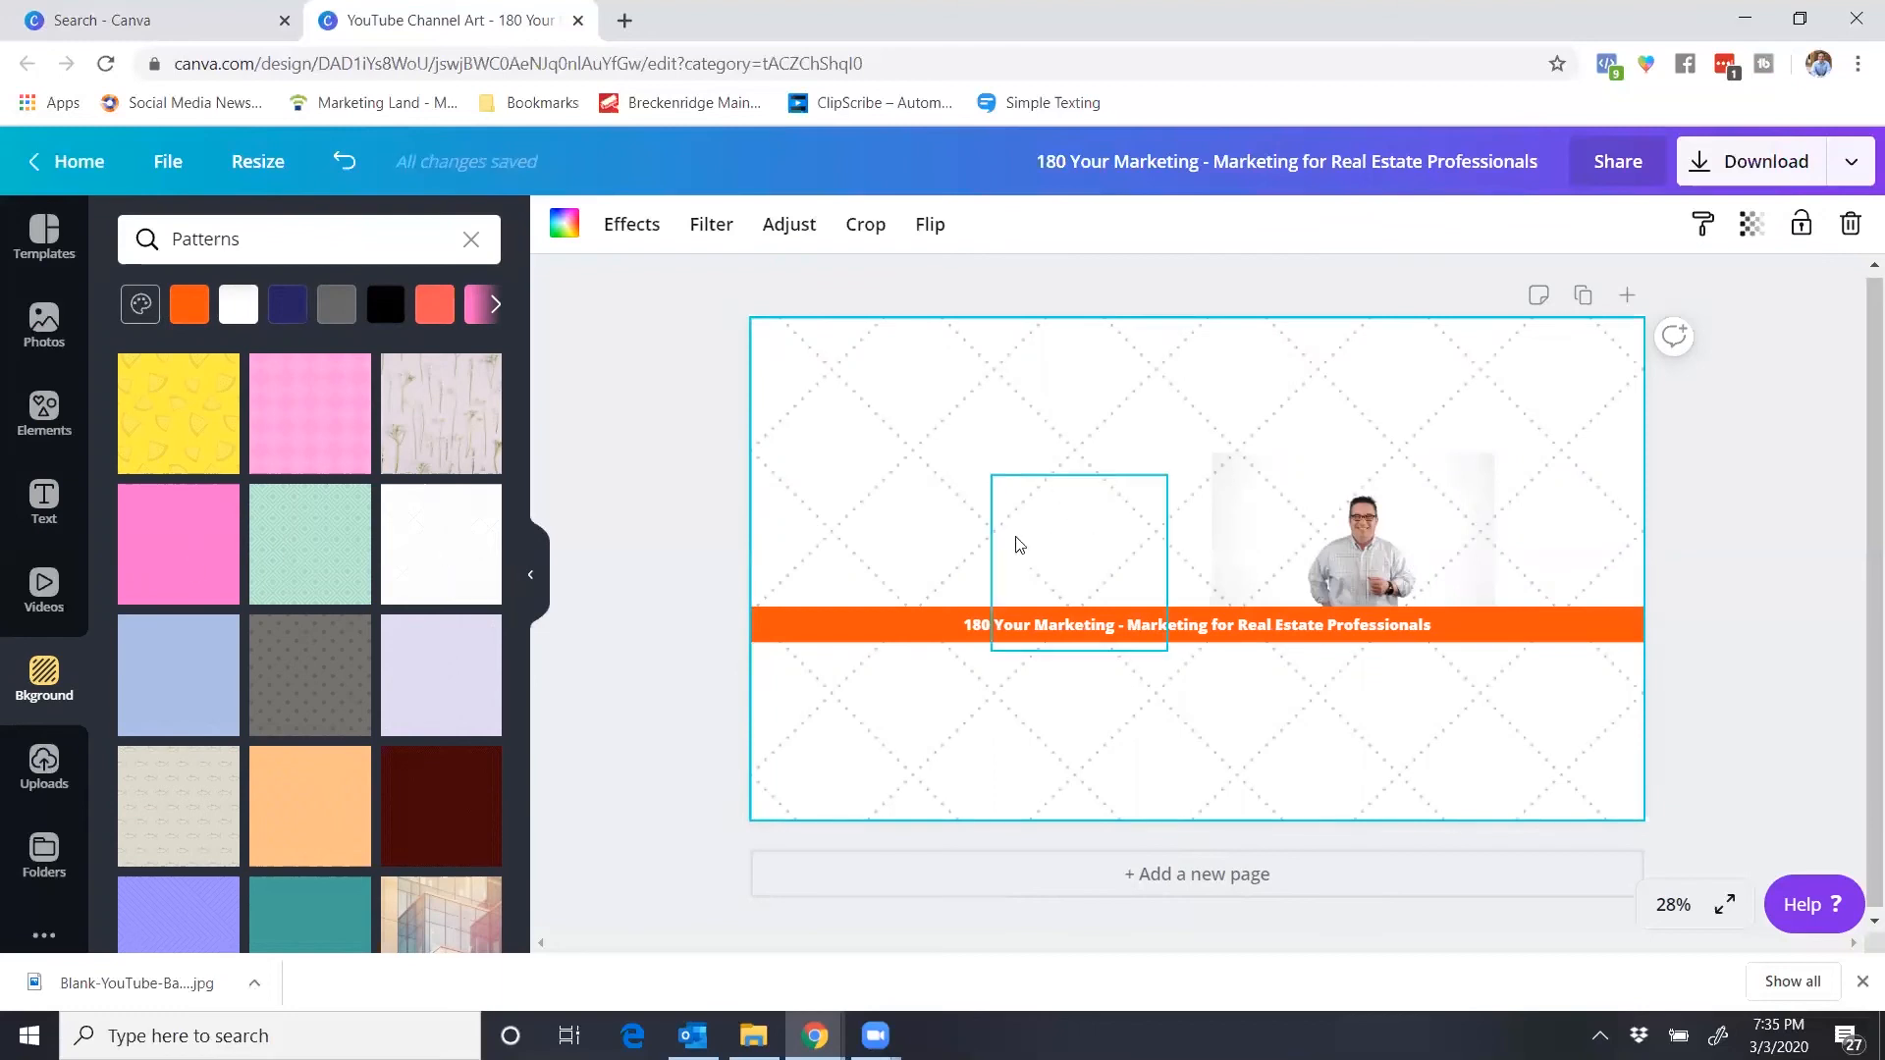
{"action": "left_click", "coordinate": [312, 817]}
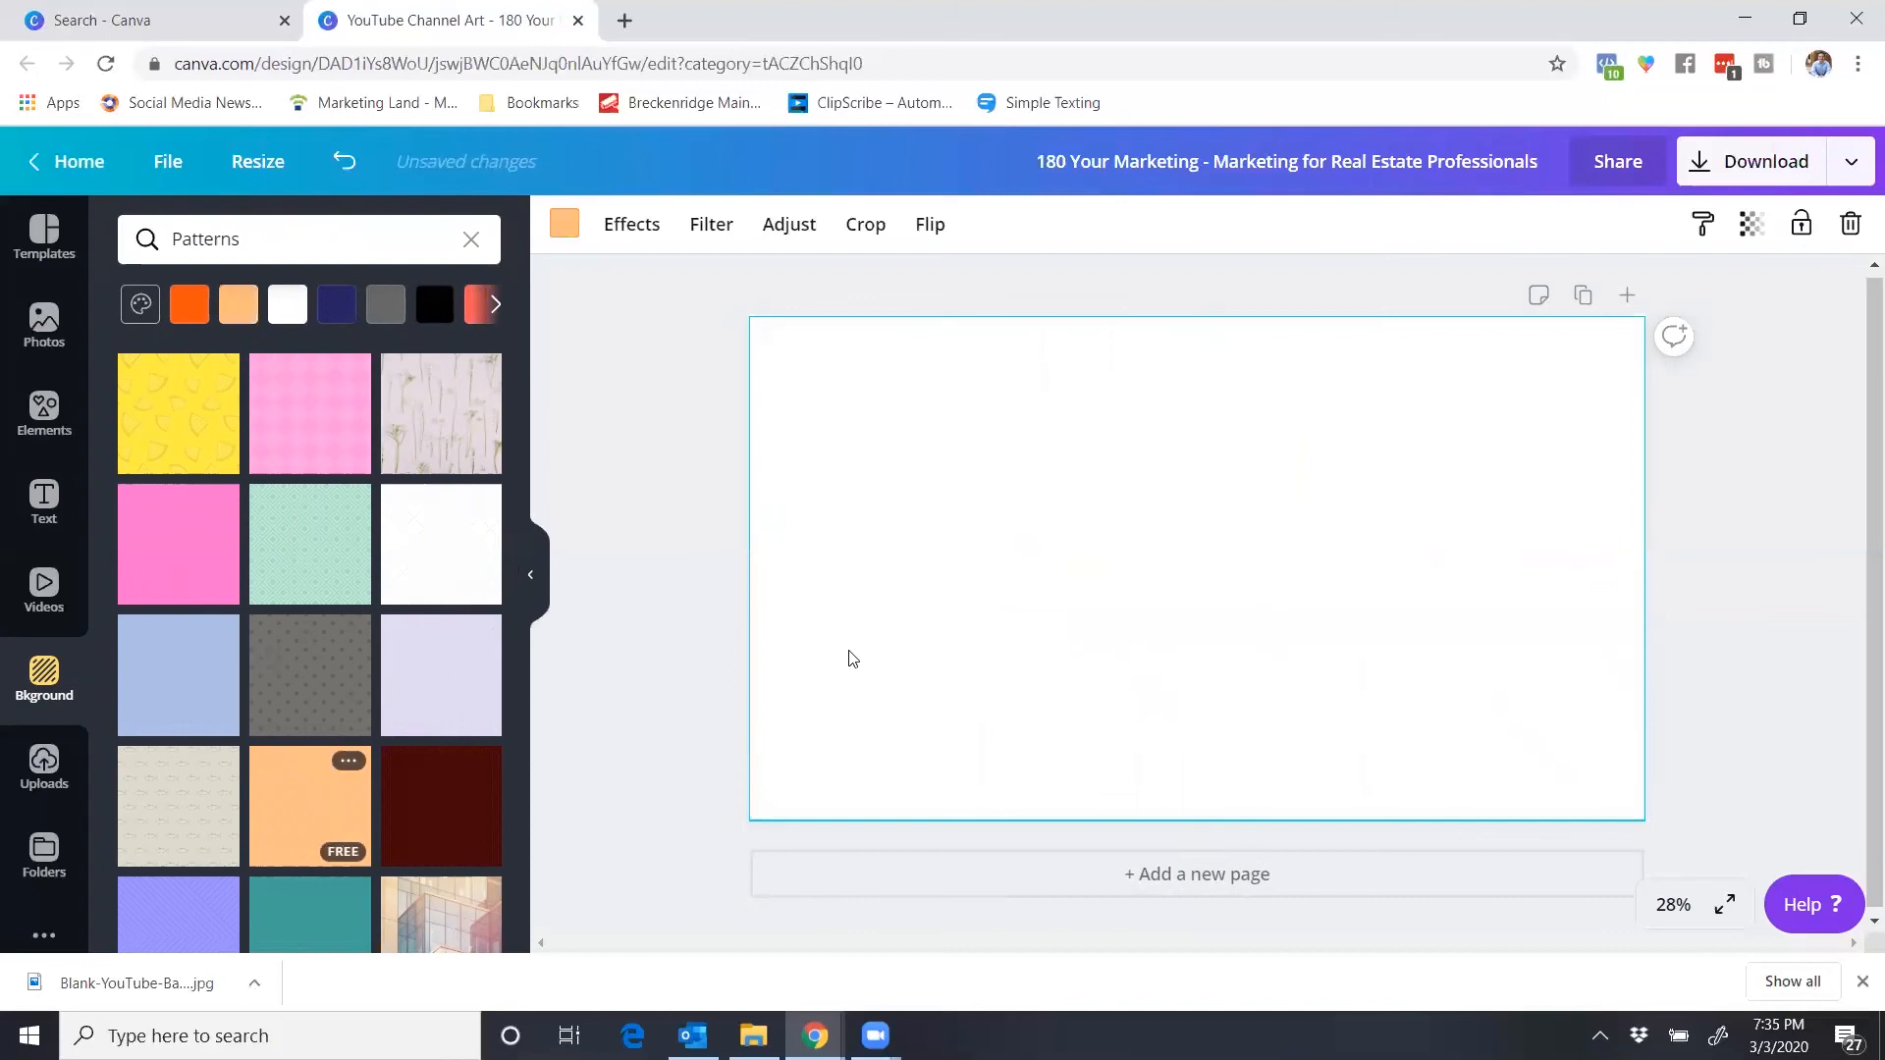
{"action": "scroll", "coordinate": [381, 572], "scroll_direction": "down", "scroll_amount": 8}
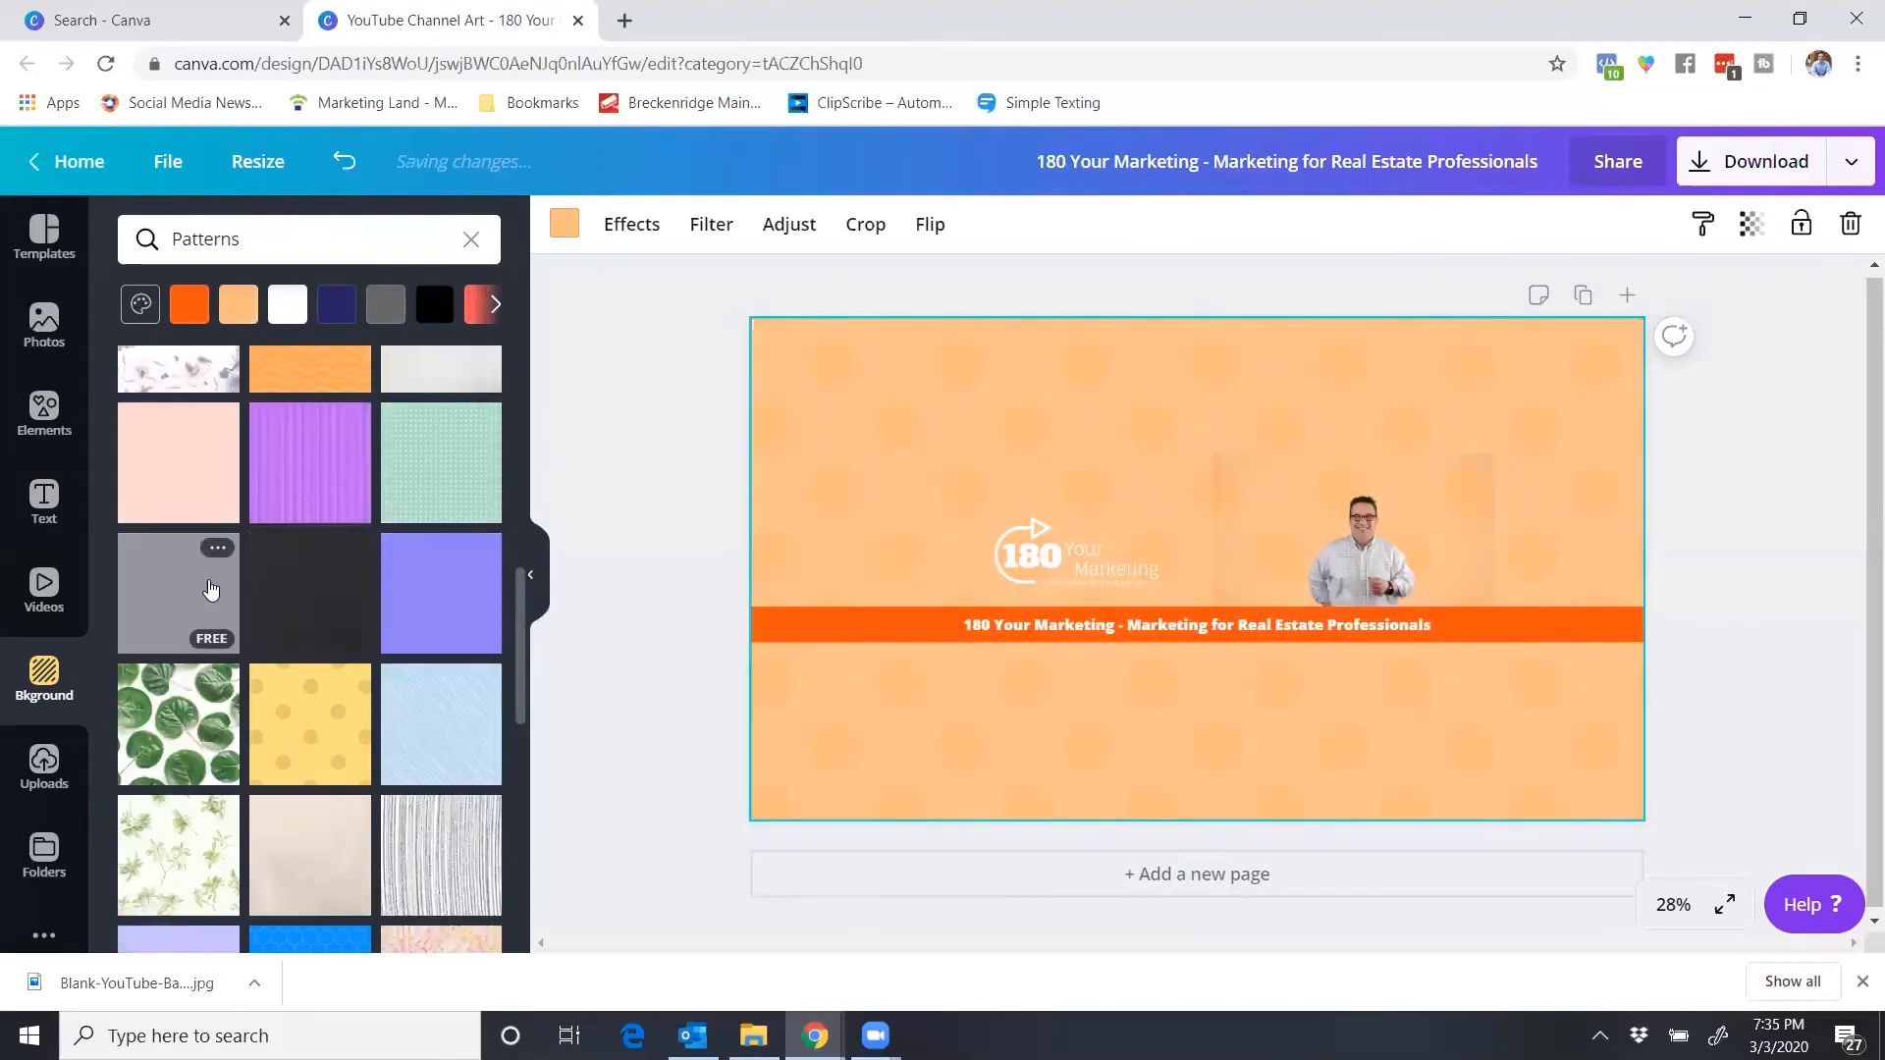
{"action": "left_click", "coordinate": [198, 587]}
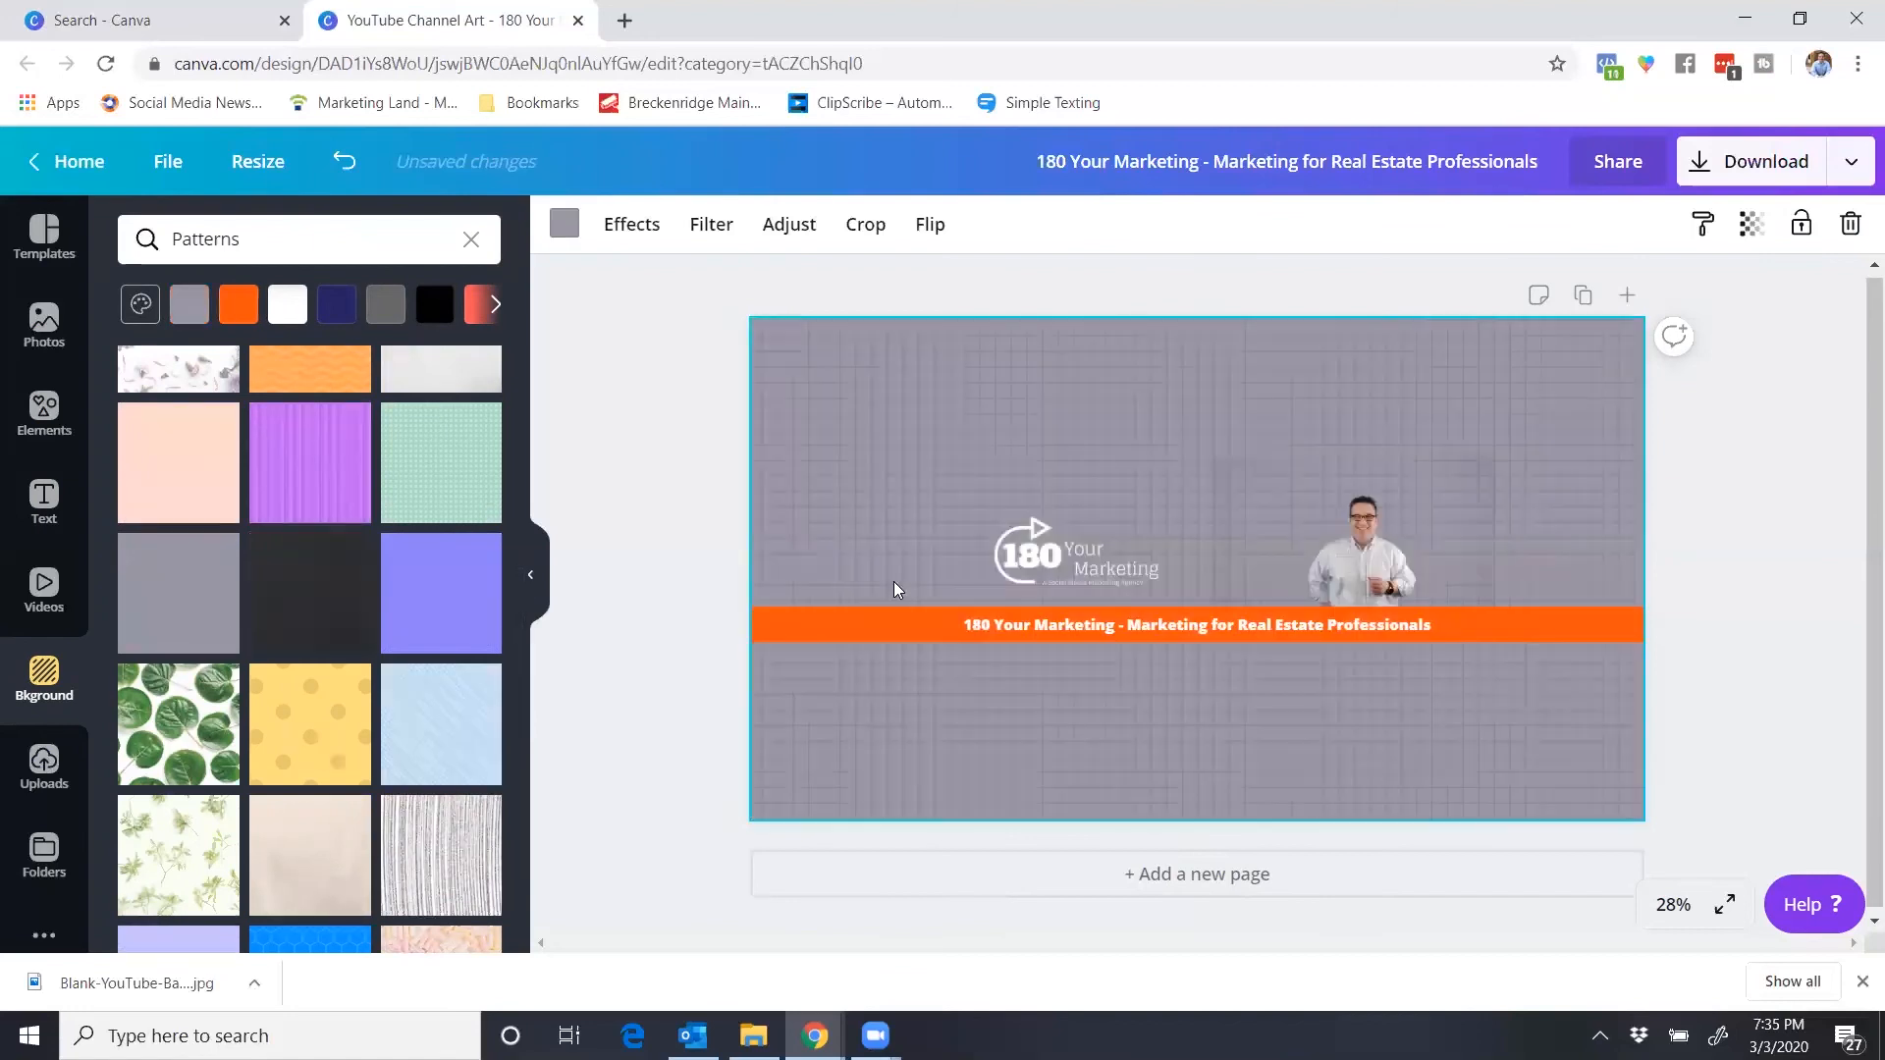
{"action": "scroll", "coordinate": [319, 581], "scroll_direction": "down", "scroll_amount": 5}
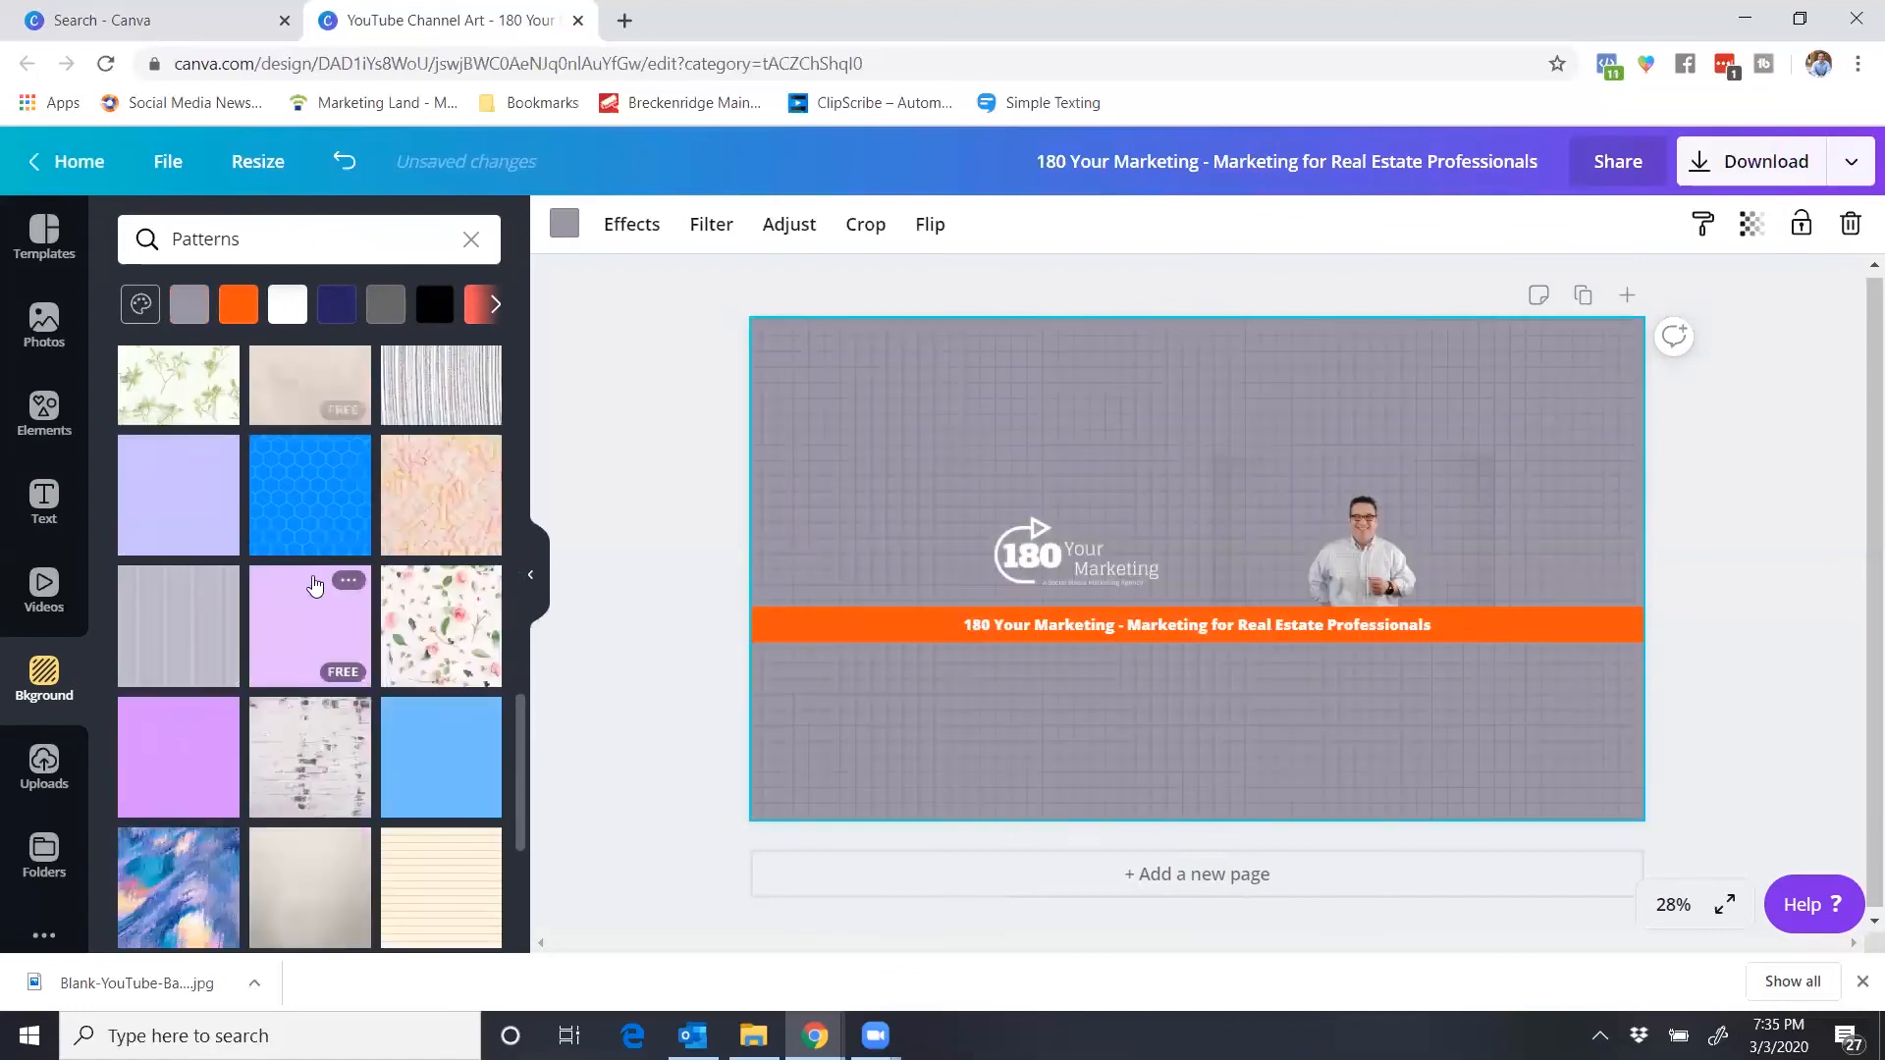
- Try the blue zigzag pattern and plain white as the background, and apply the solid light orange from the end of the color swatches
{"action": "scroll", "coordinate": [314, 584], "scroll_direction": "down", "scroll_amount": 10}
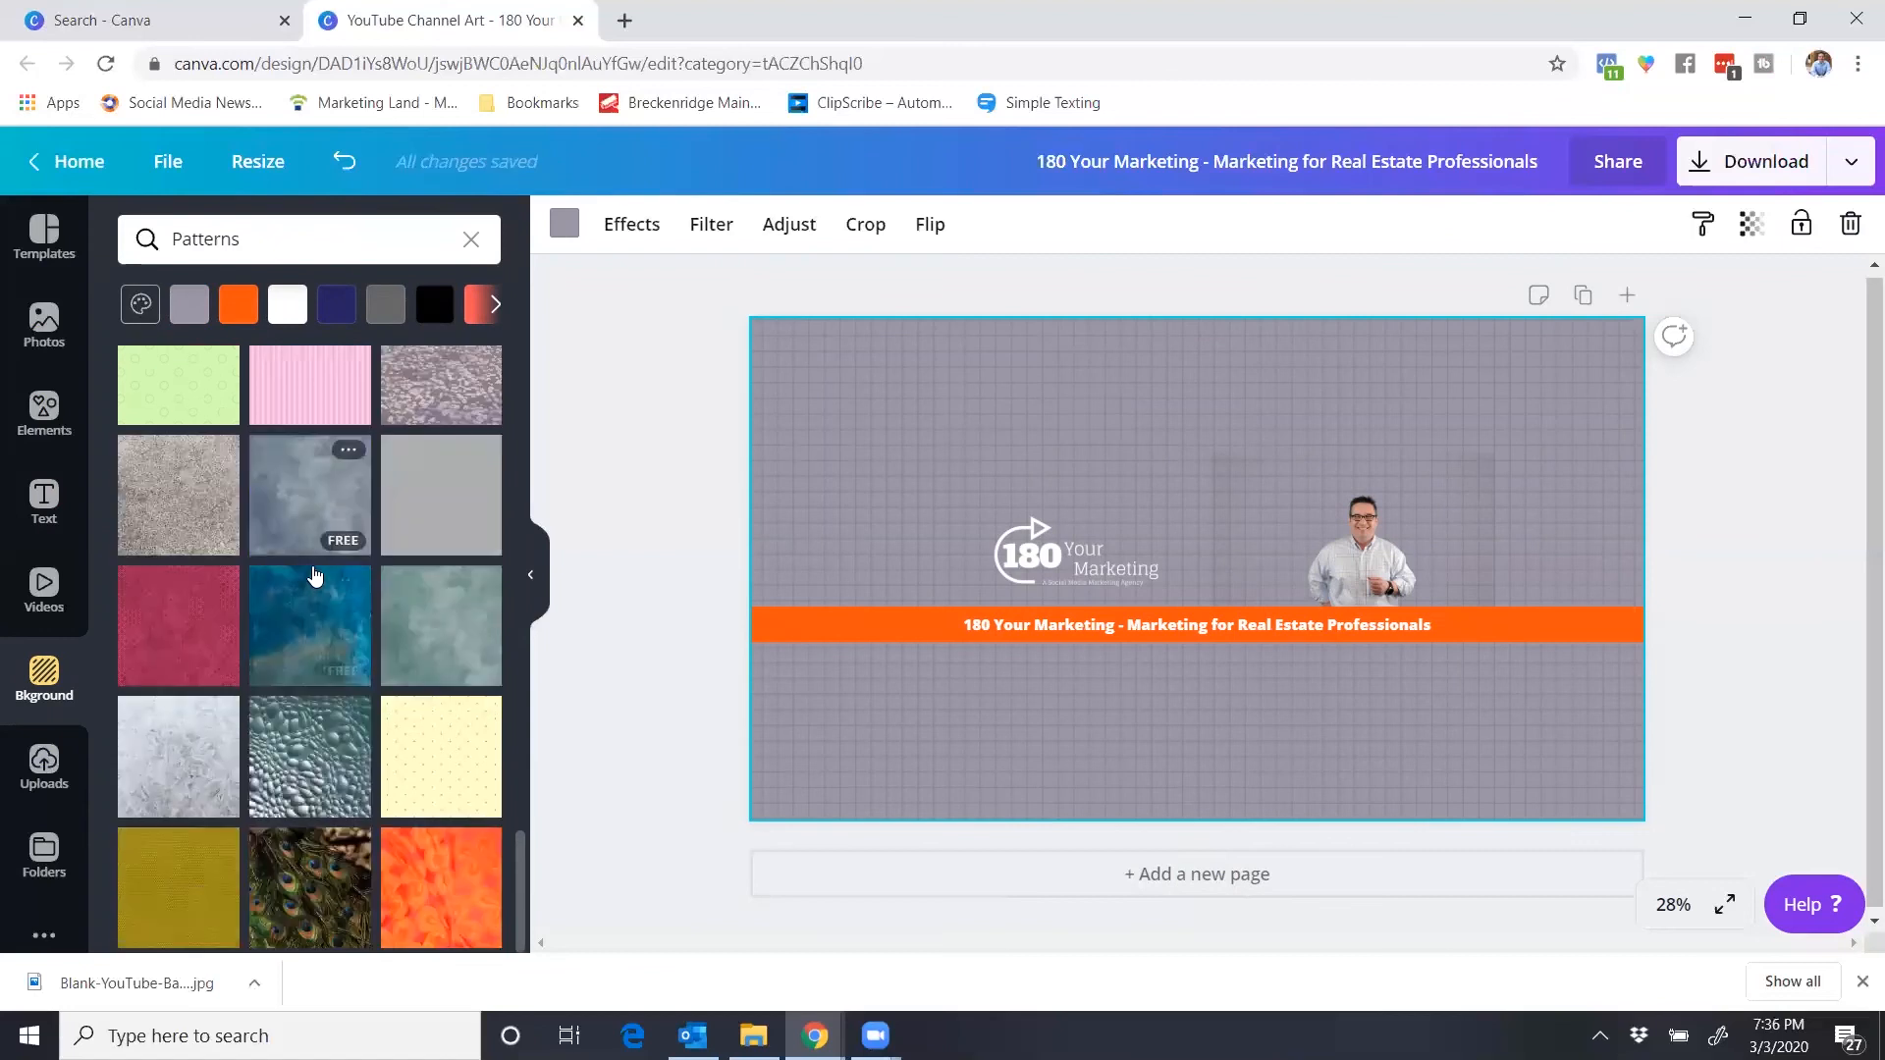
{"action": "left_click", "coordinate": [315, 580]}
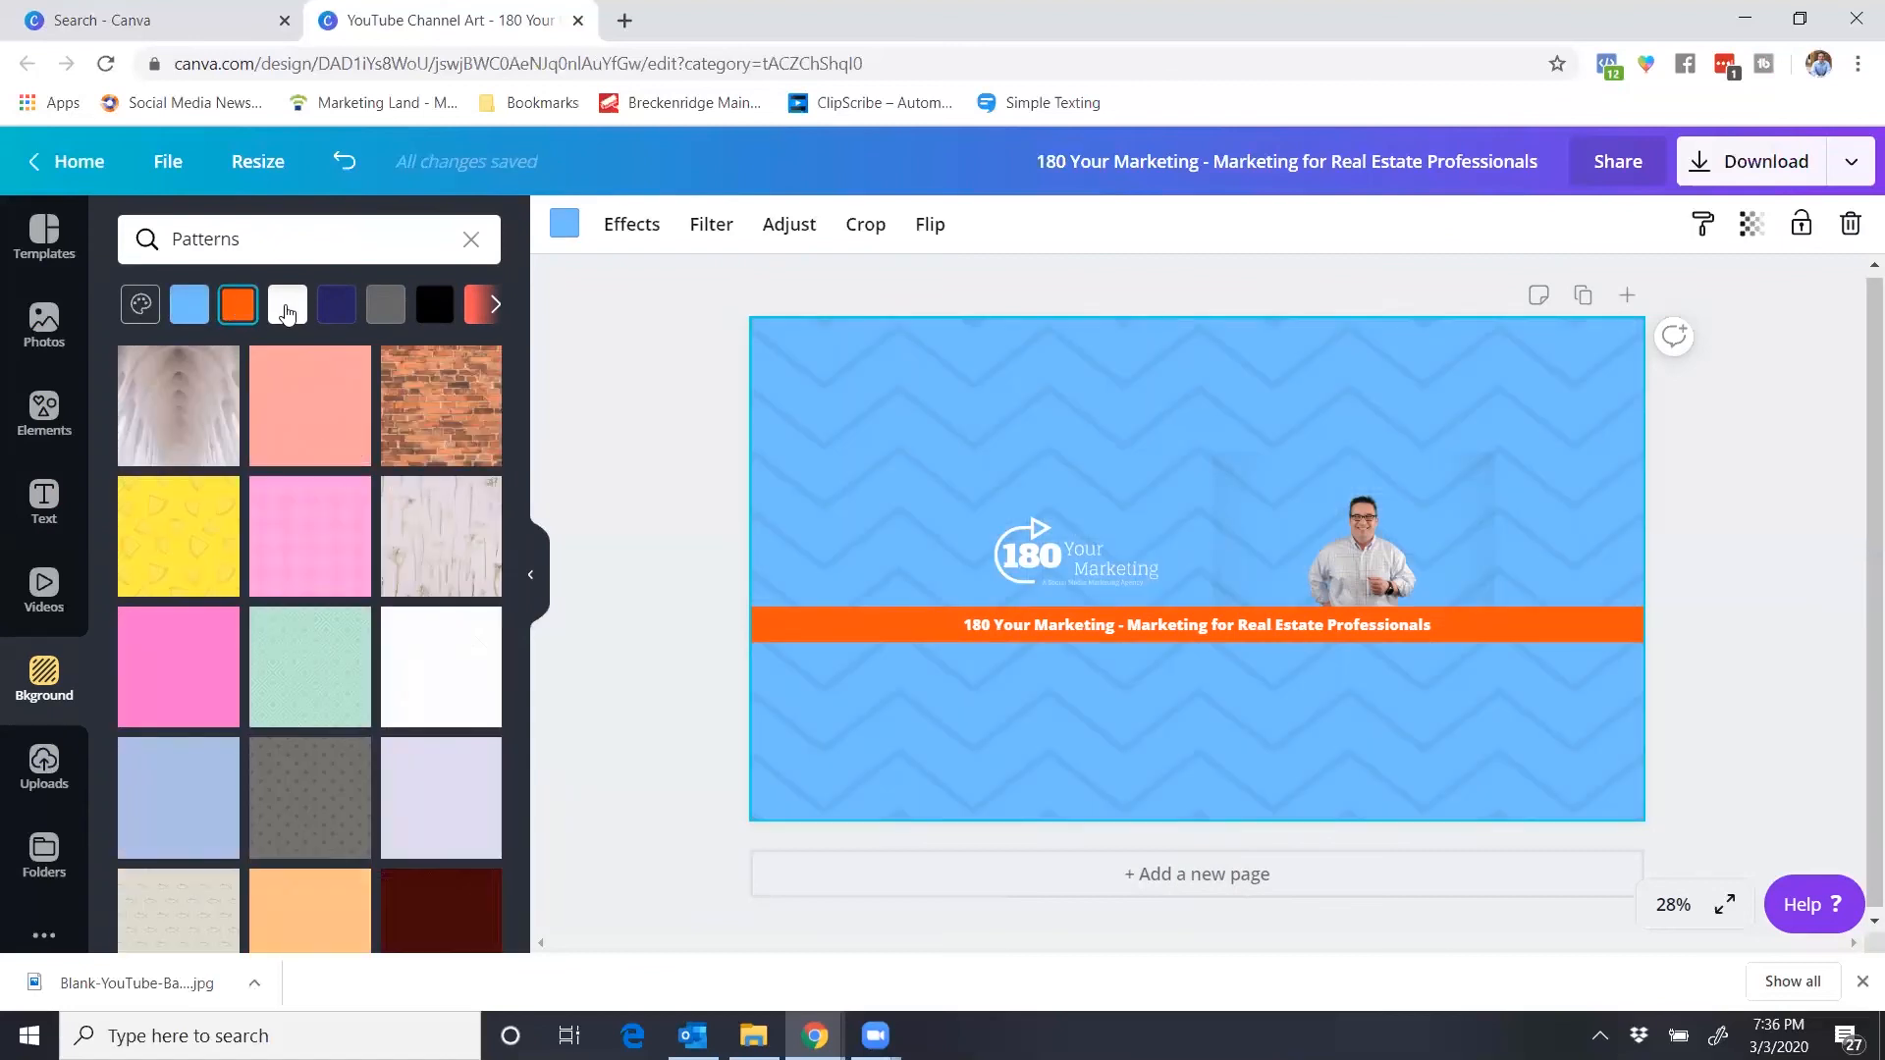
{"action": "left_click", "coordinate": [286, 312]}
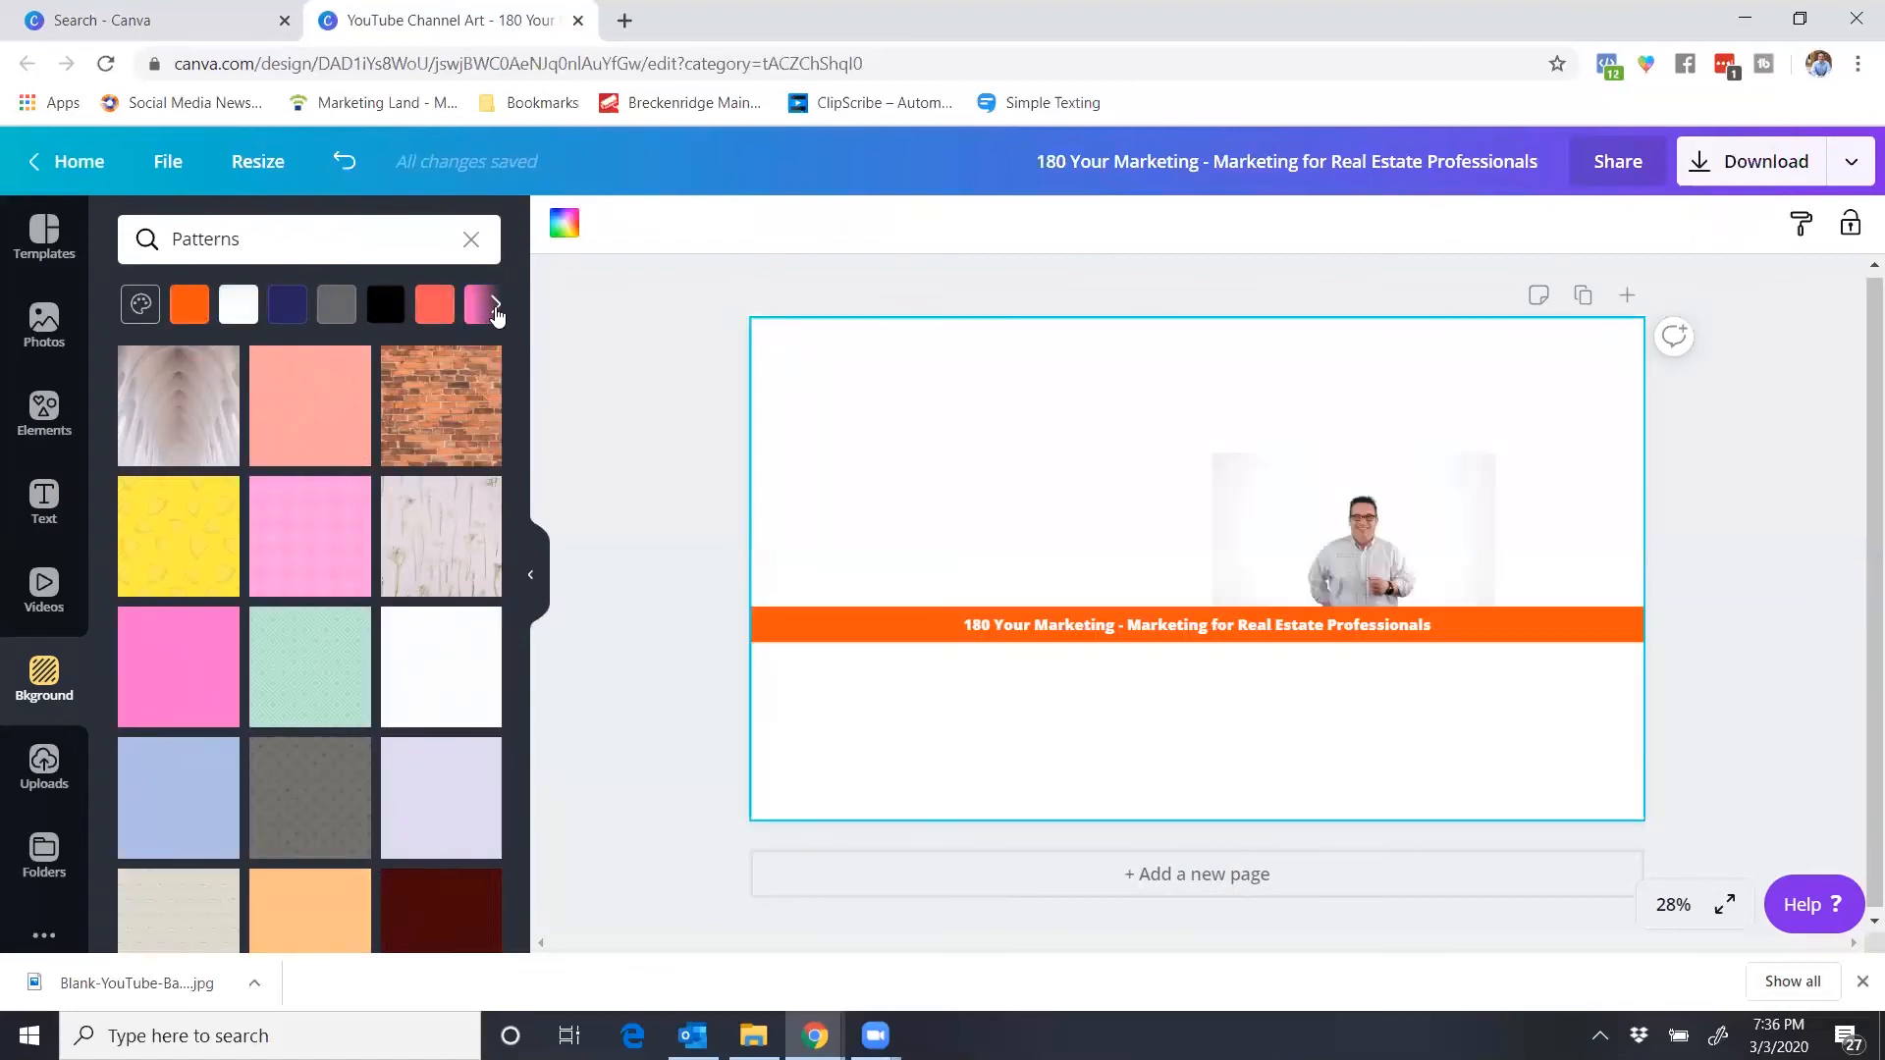
{"action": "left_click", "coordinate": [496, 310]}
{"action": "left_click", "coordinate": [496, 312]}
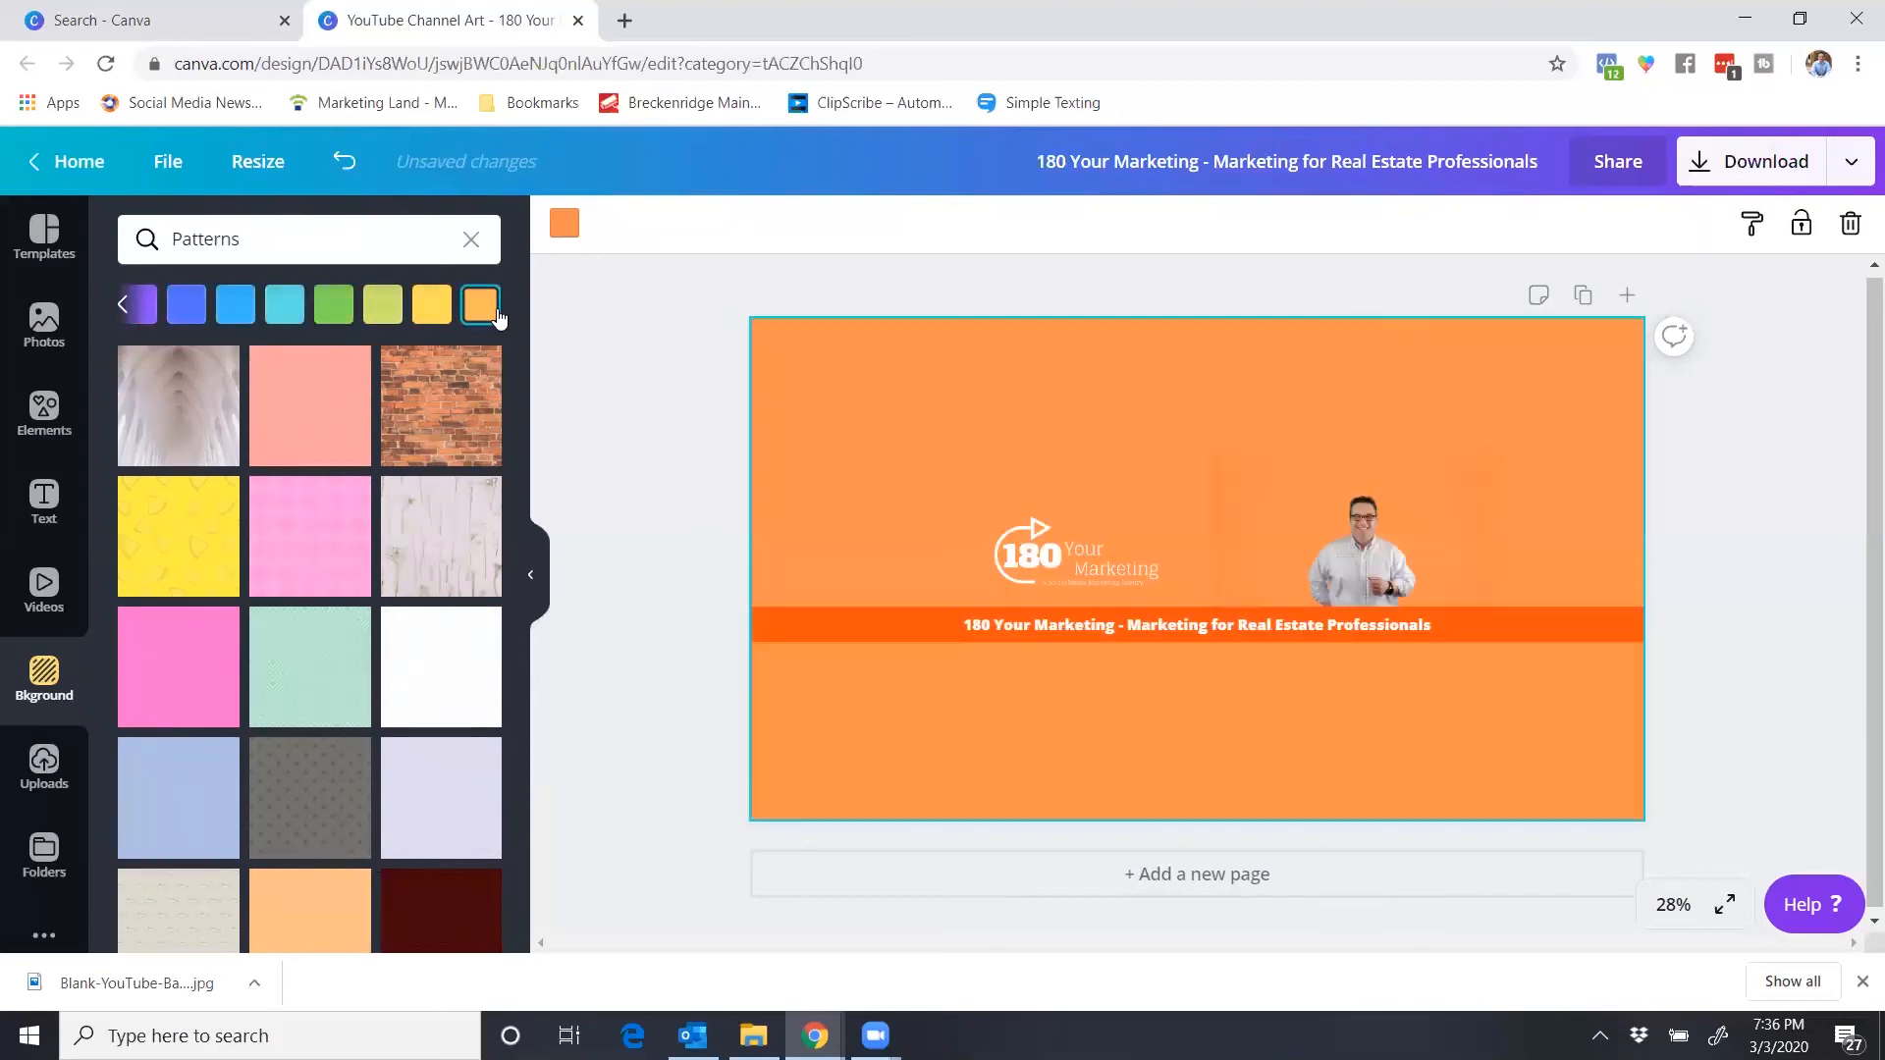
{"action": "left_click", "coordinate": [675, 387]}
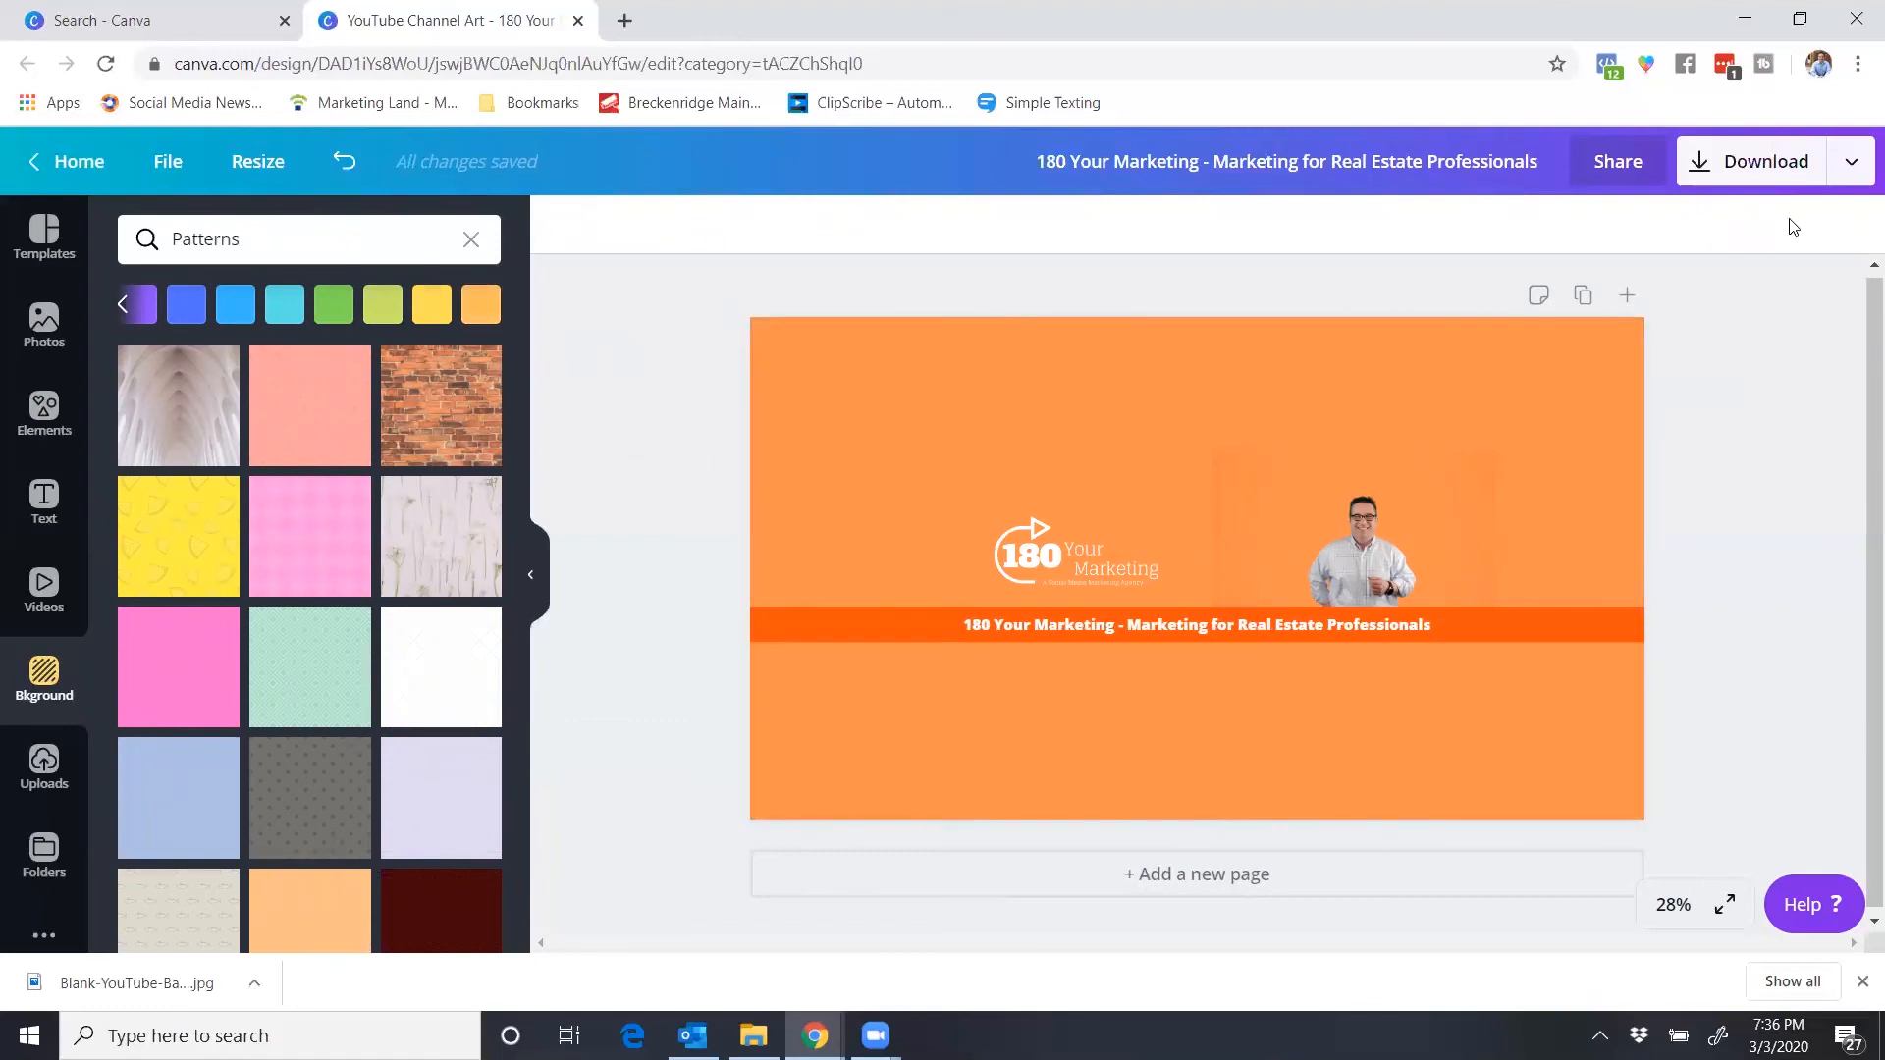
- Download the channel art as a PNG, save it as "Youtube Background", and dismiss the published message
{"action": "left_click", "coordinate": [1752, 163]}
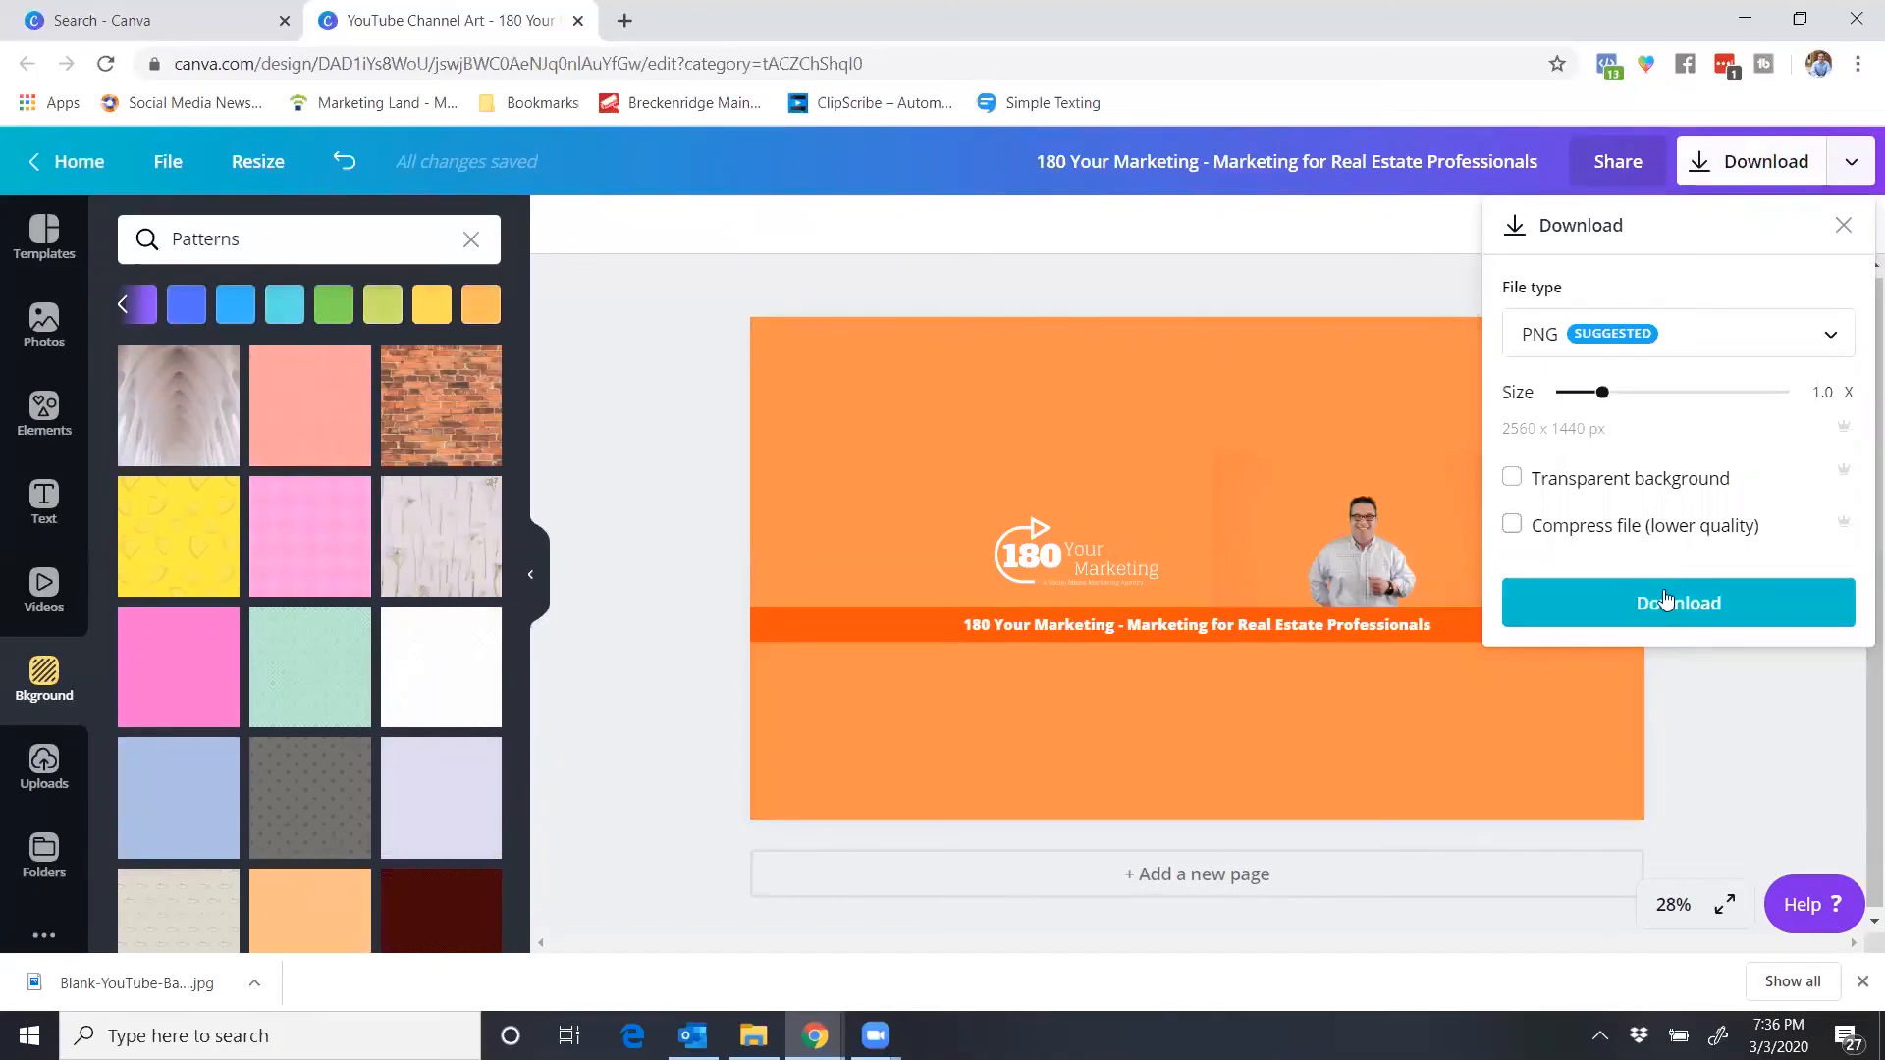
{"action": "left_click", "coordinate": [1680, 605]}
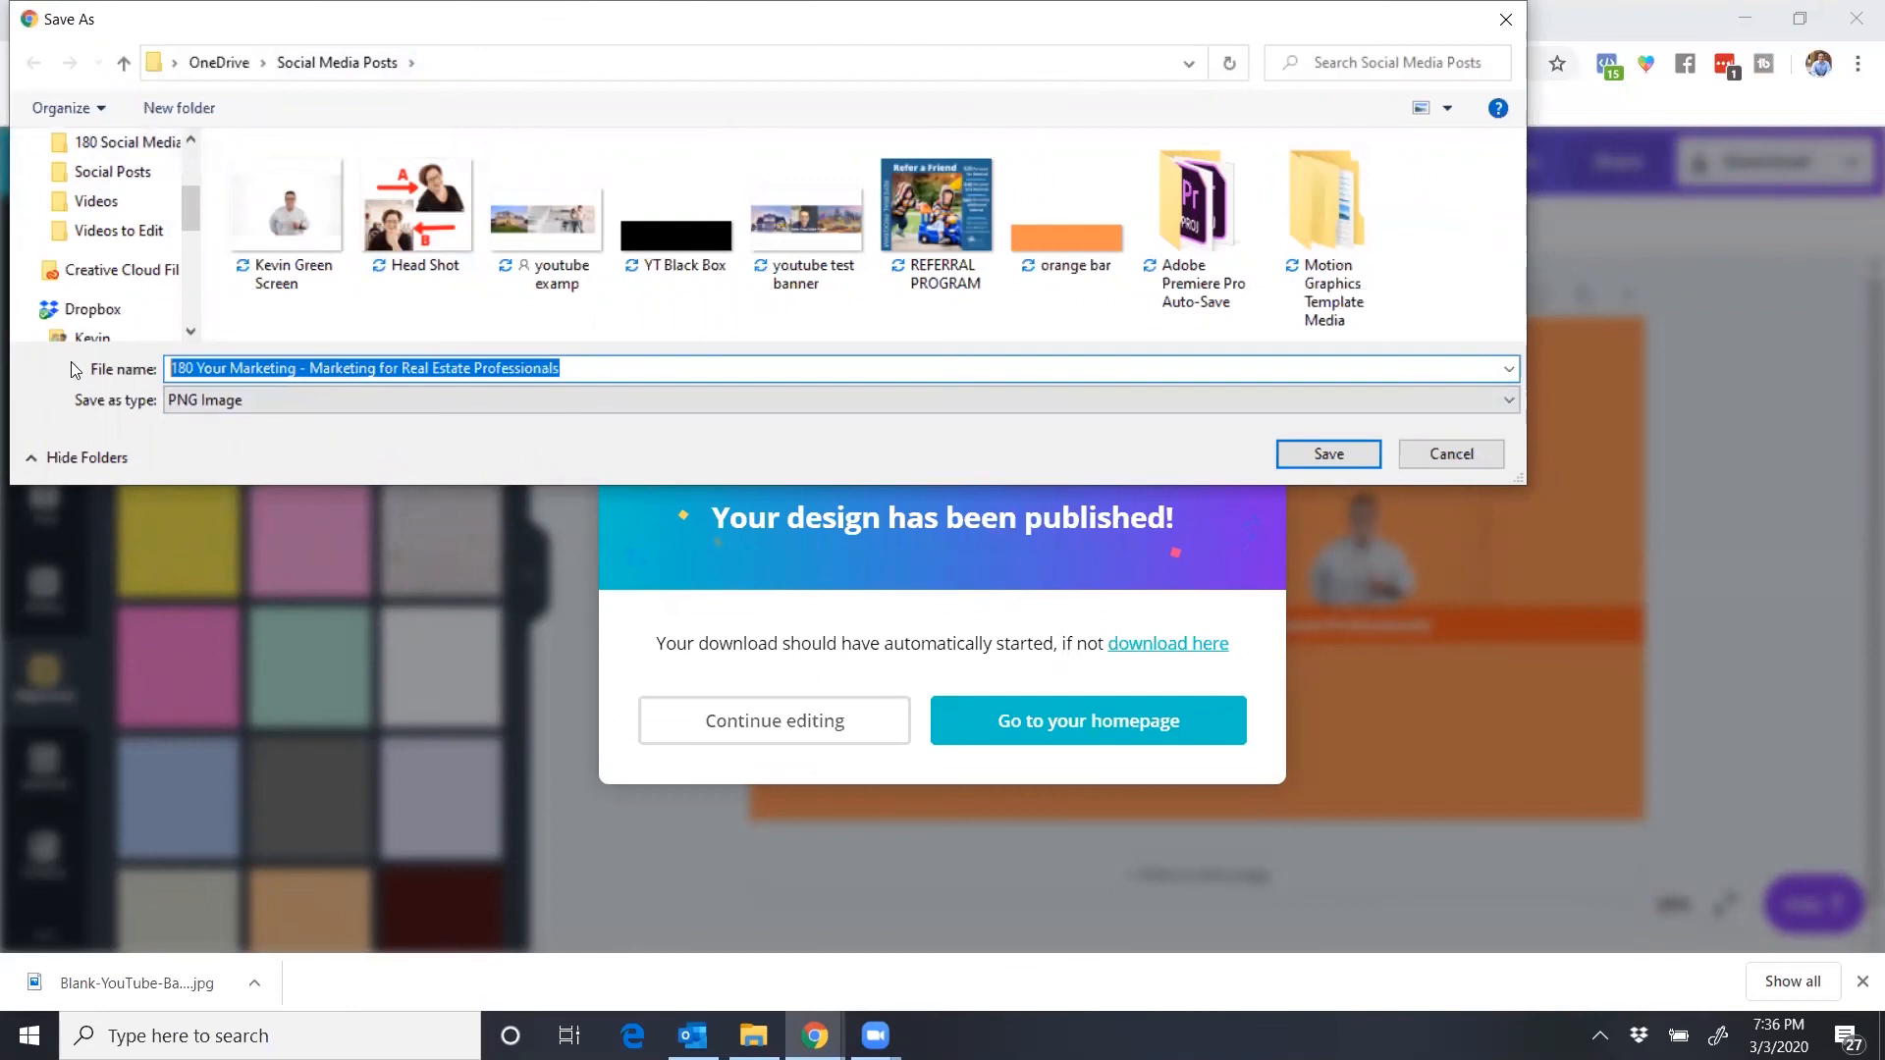
{"action": "type", "text": "Youtube Background"}
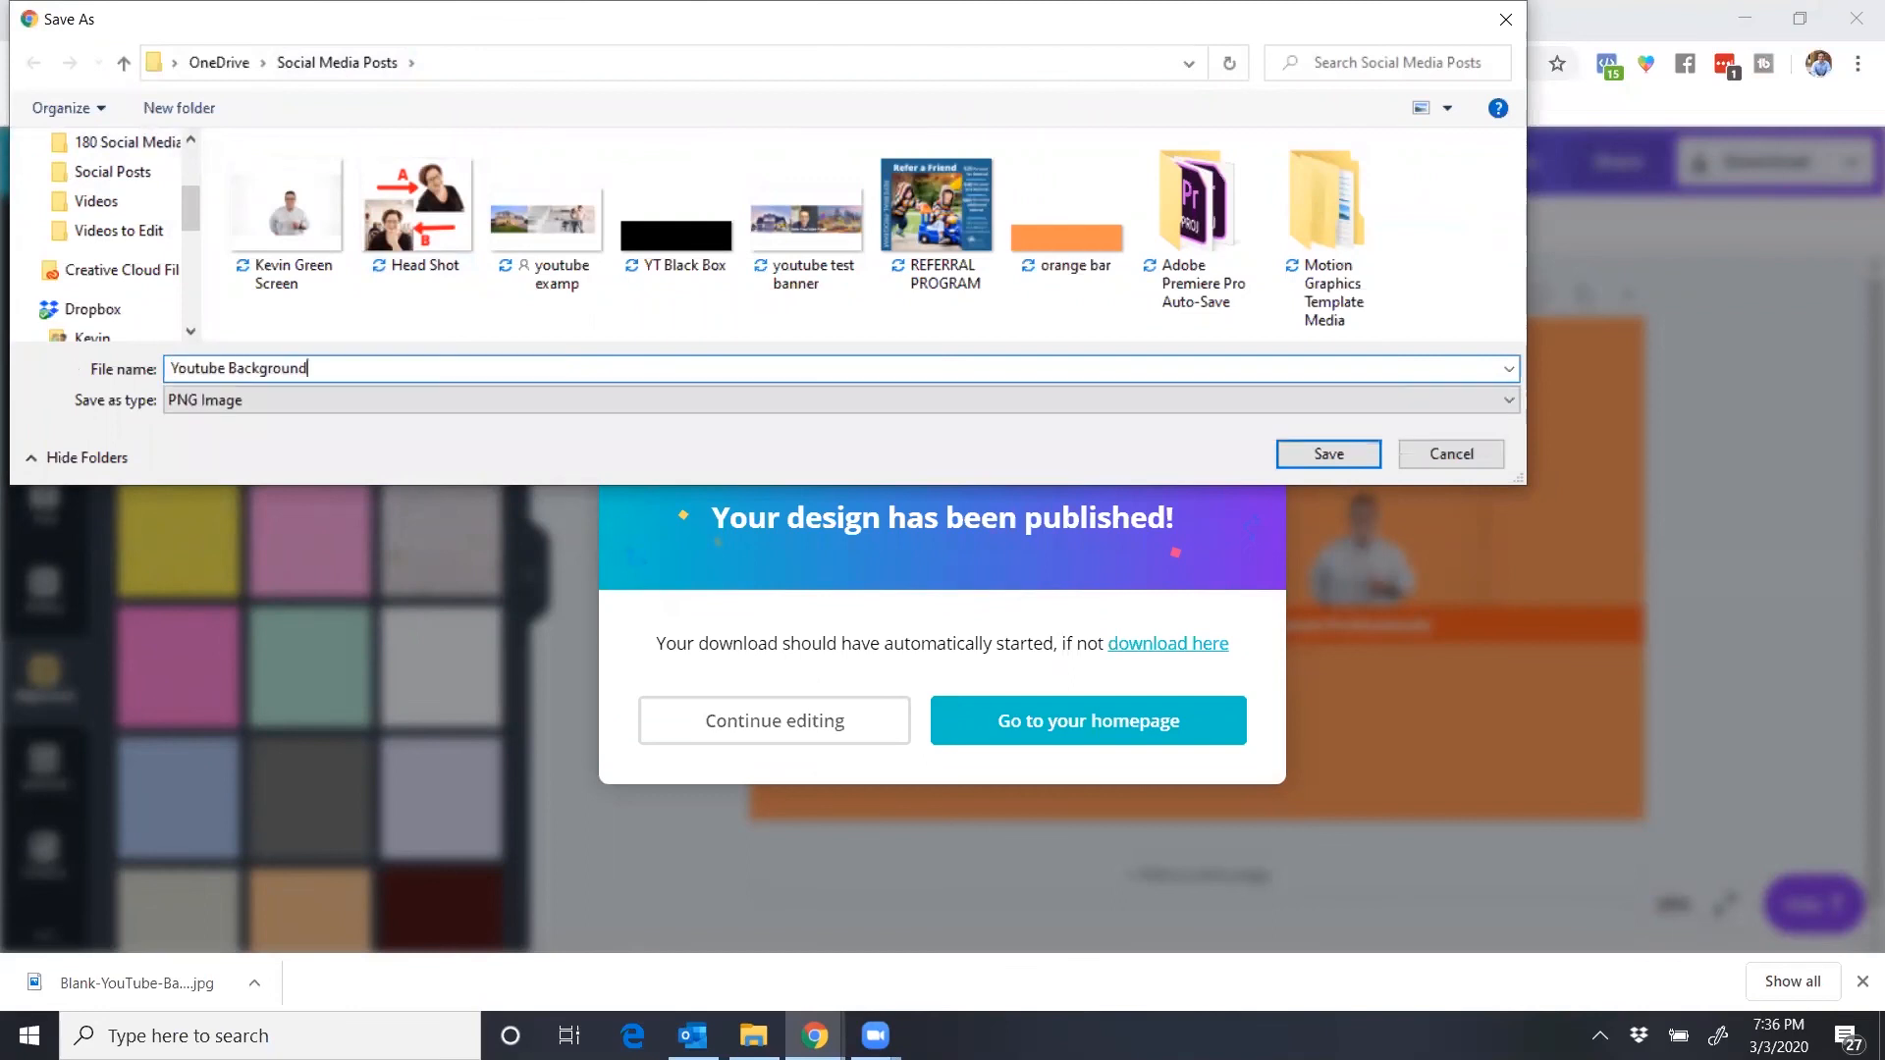
{"action": "key", "text": "Return"}
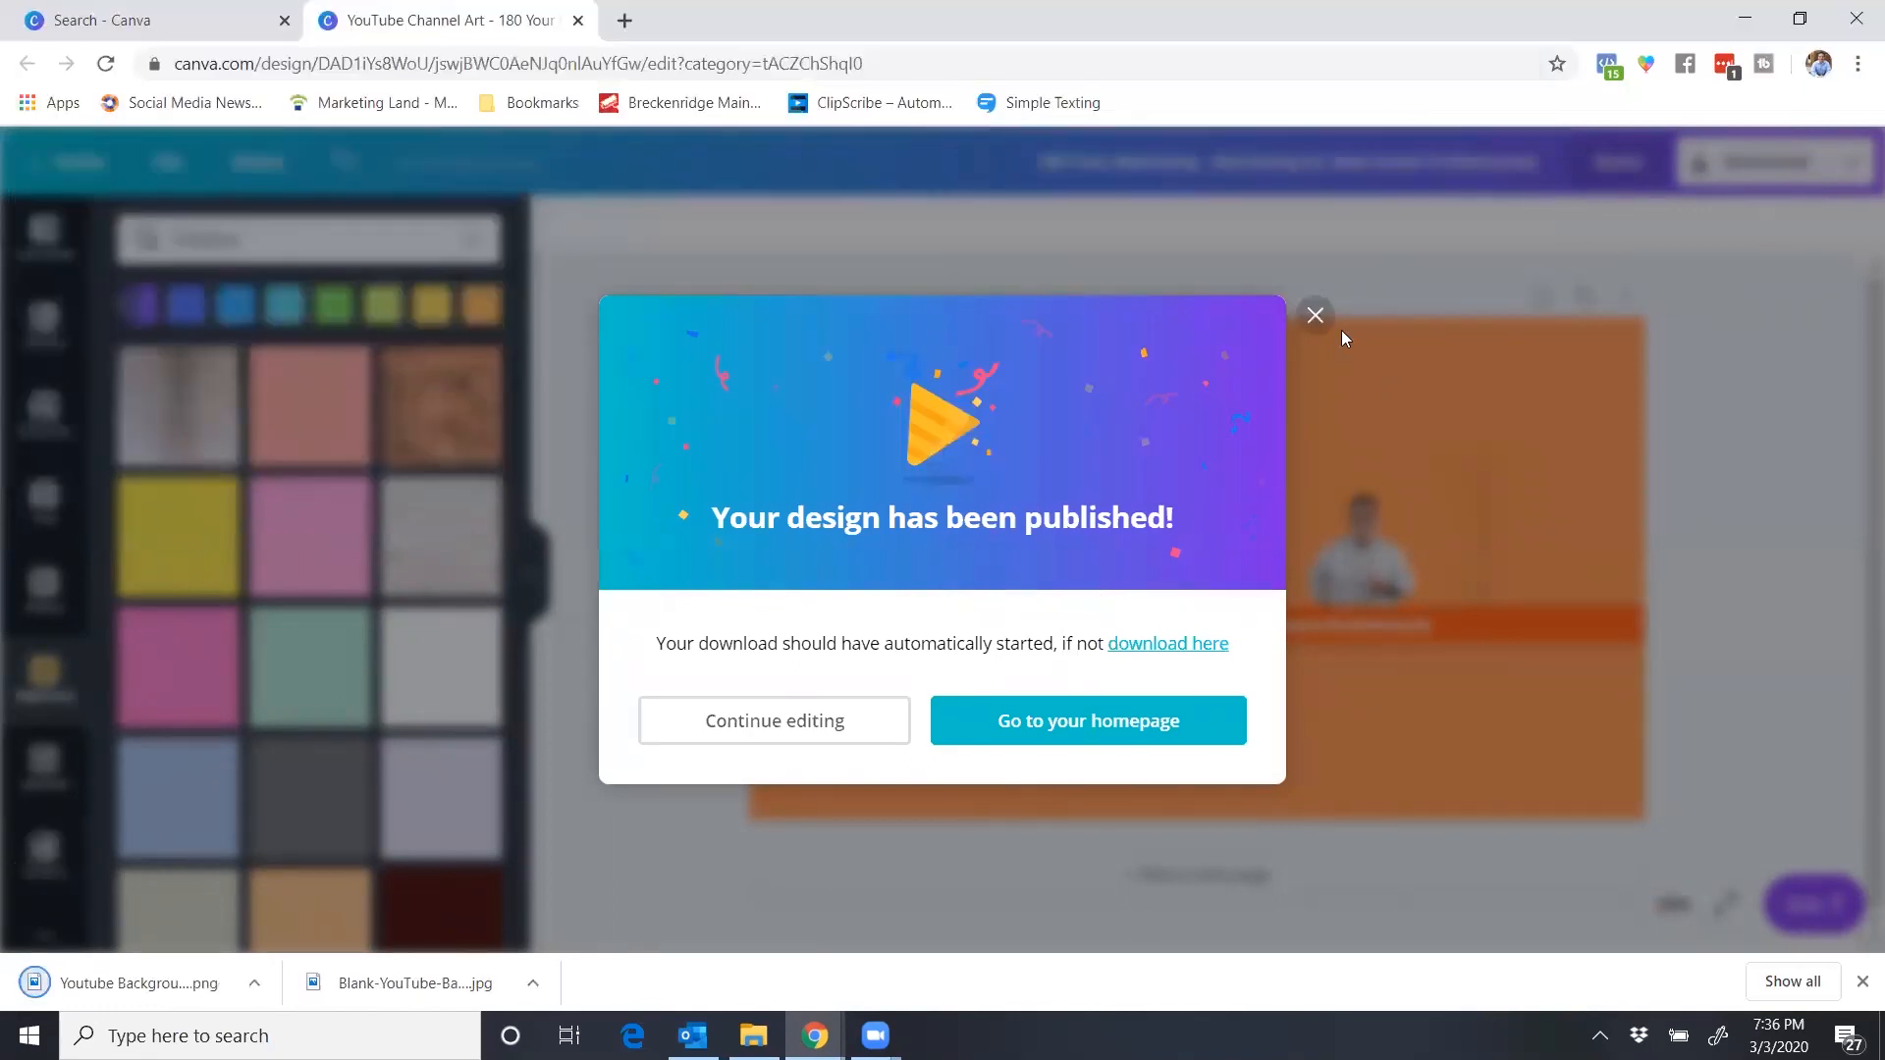
{"action": "left_click", "coordinate": [1313, 315]}
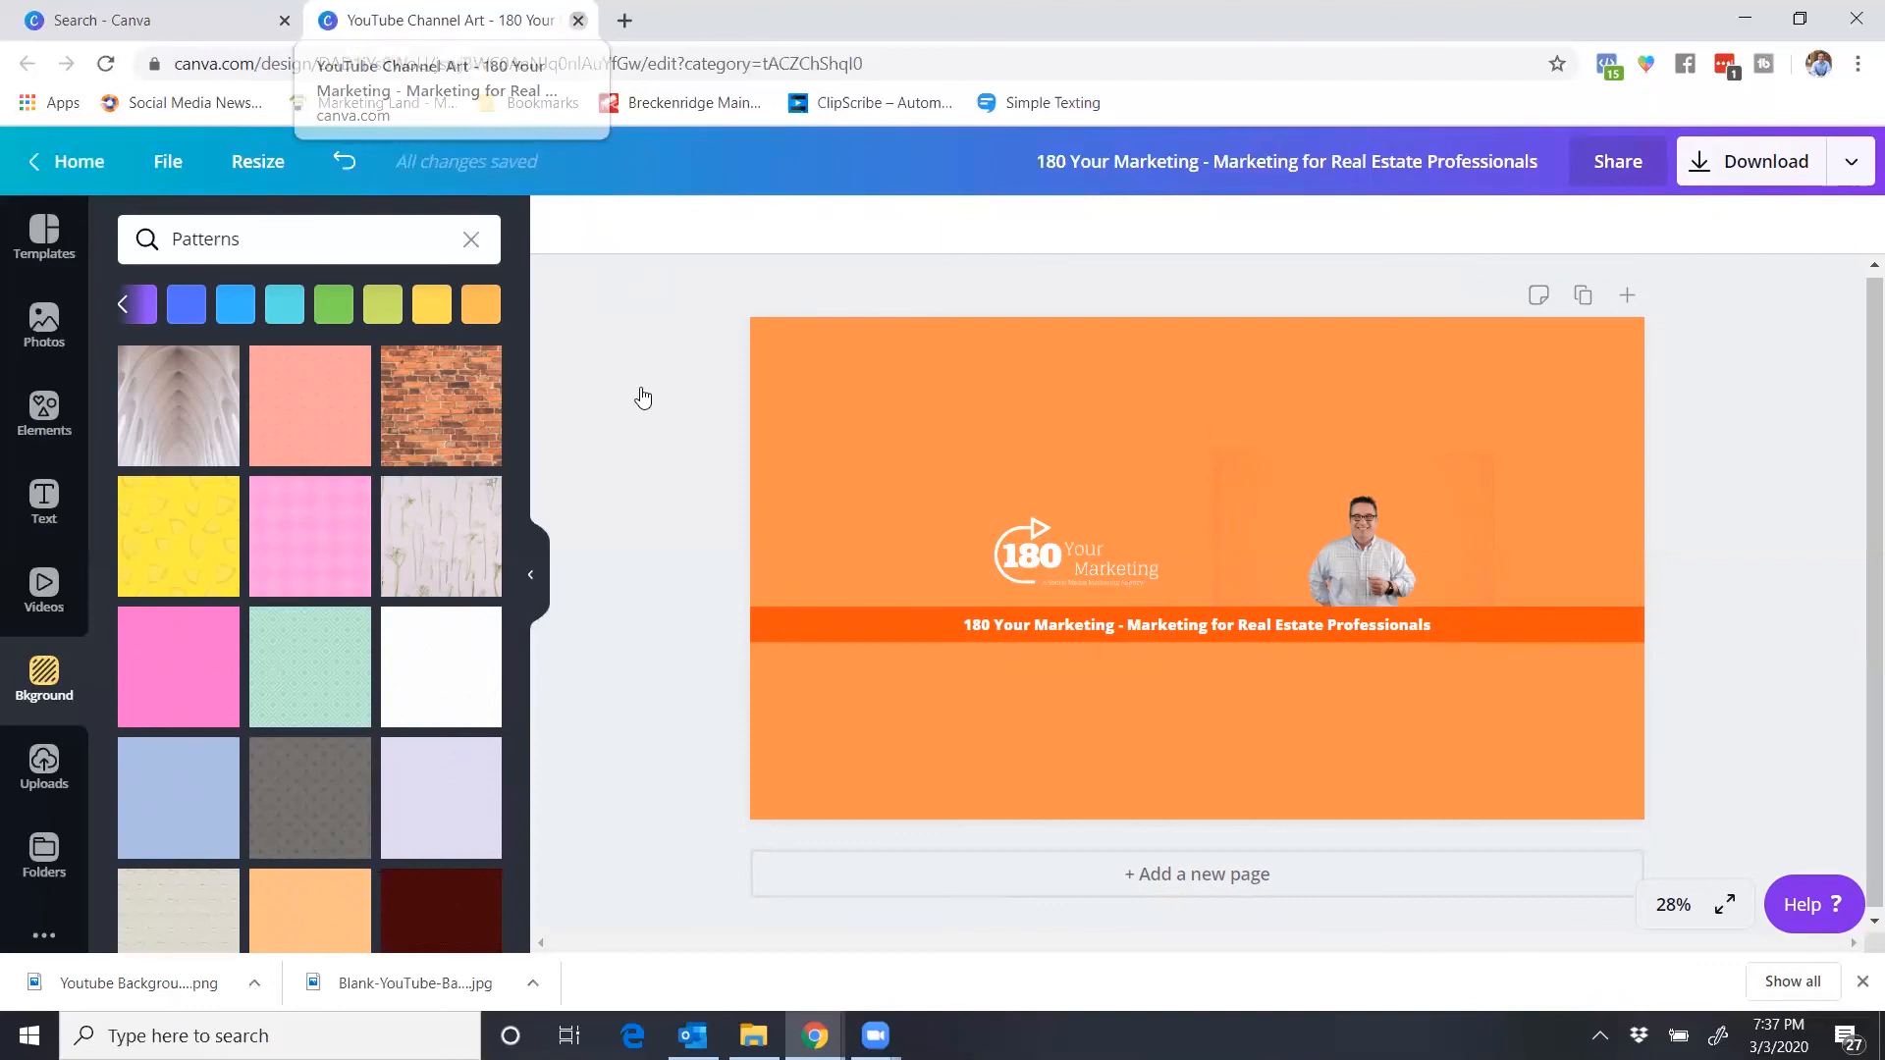
- Close the design's browser tab and go to the canva.com home page in the remaining one
{"action": "key", "text": "ctrl+w"}
{"action": "left_click", "coordinate": [413, 61]}
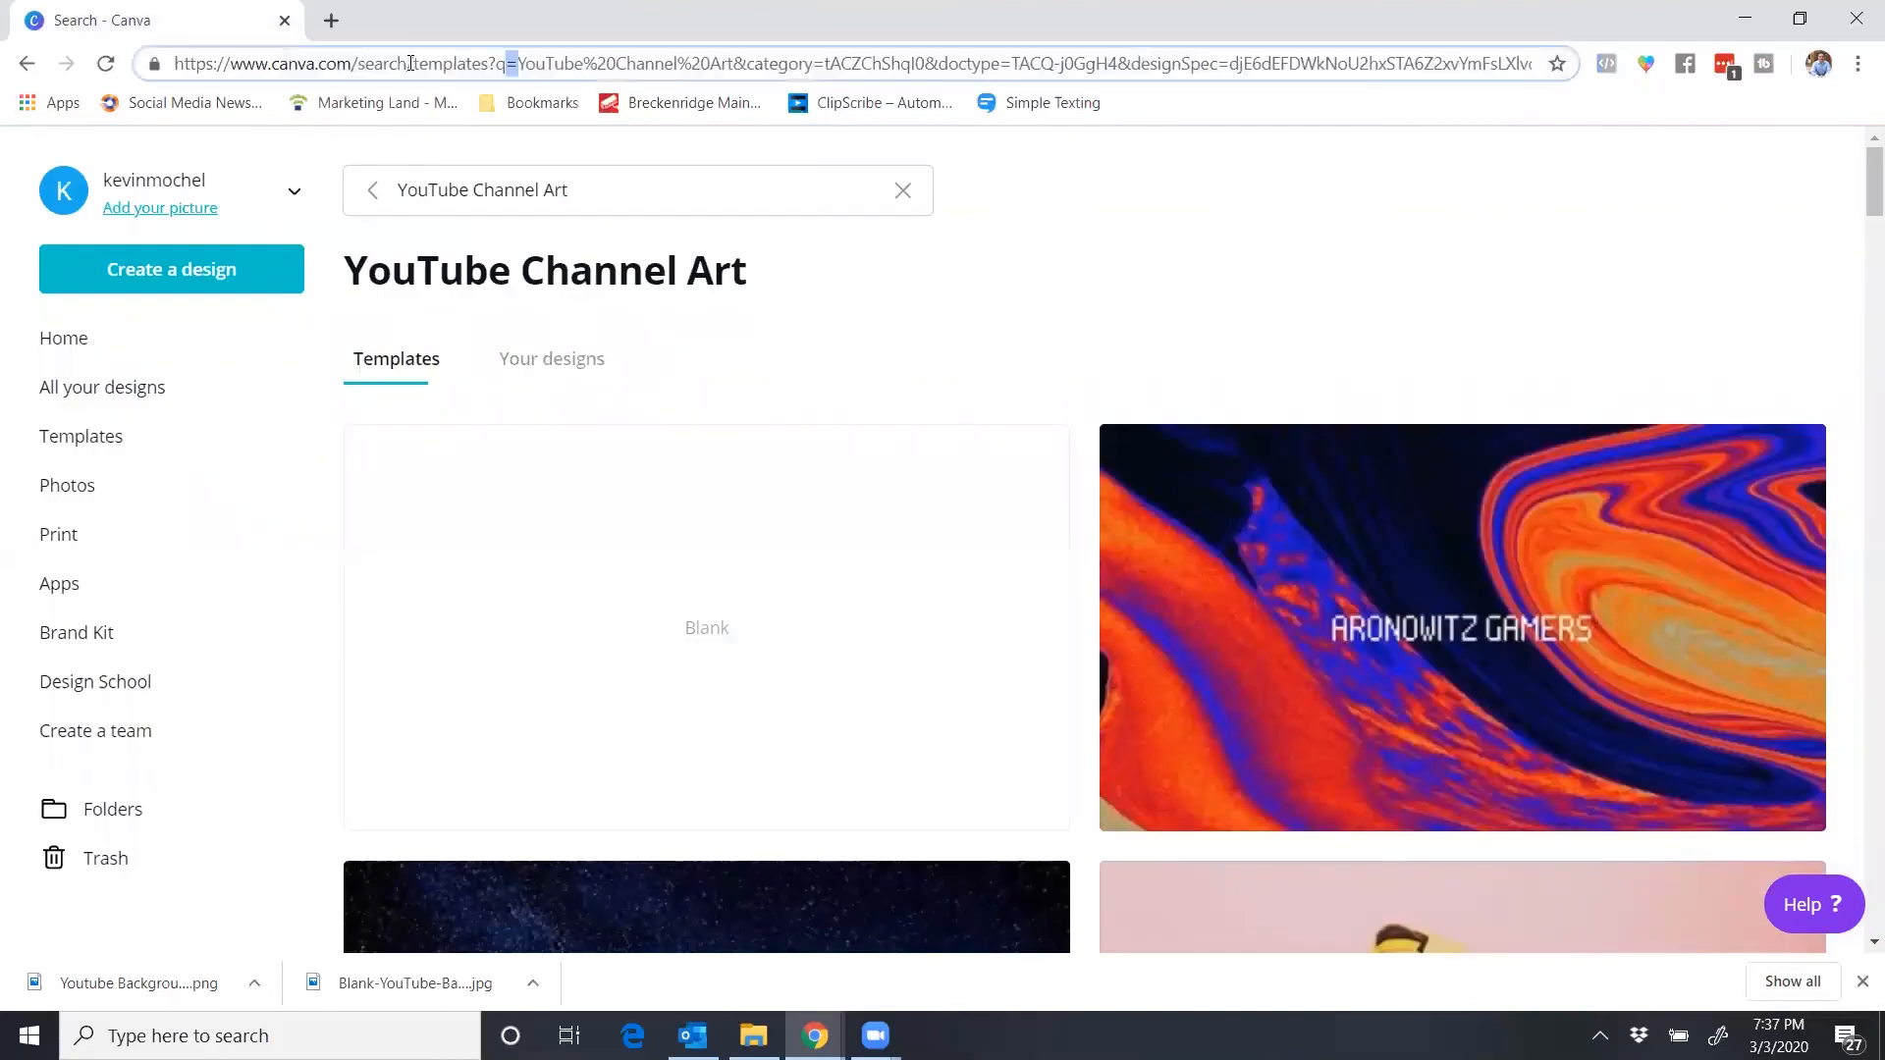
{"action": "left_click", "coordinate": [1060, 193]}
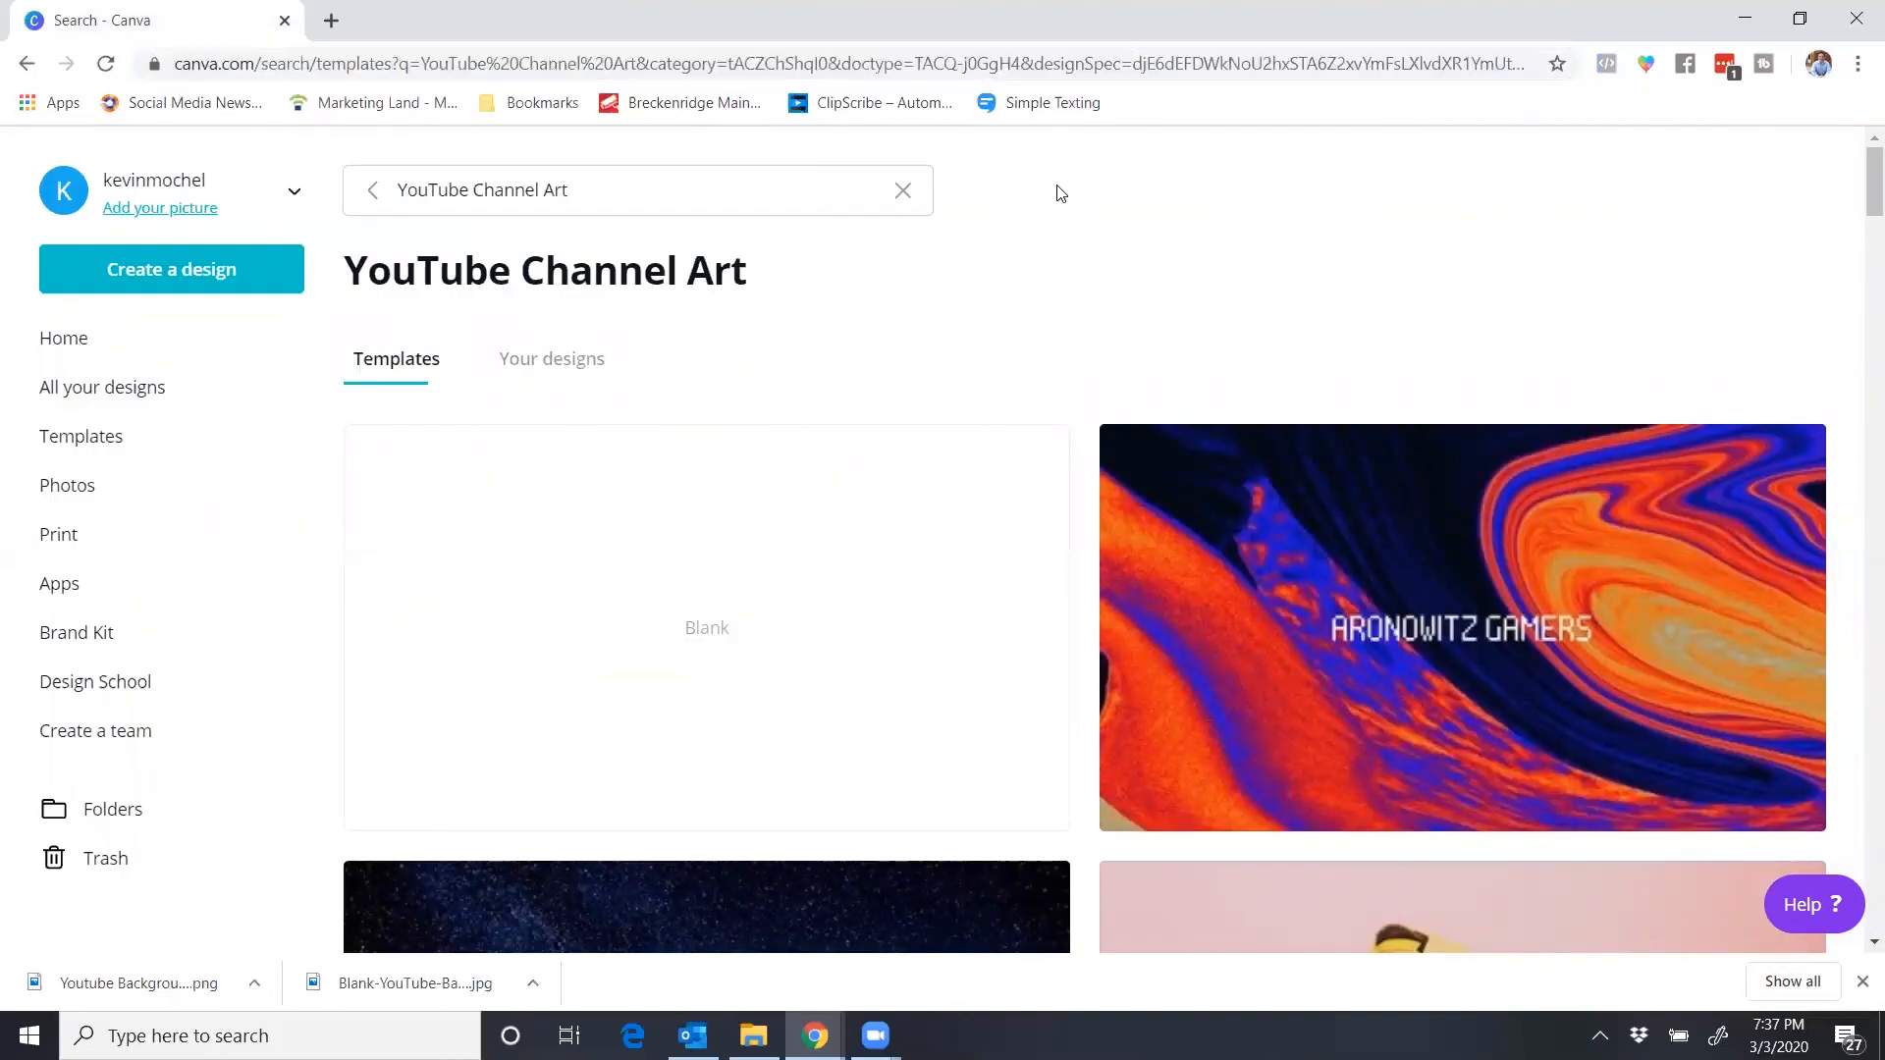
{"action": "left_click", "coordinate": [368, 64]}
{"action": "type", "text": "canva.com"}
{"action": "key", "text": "Return"}
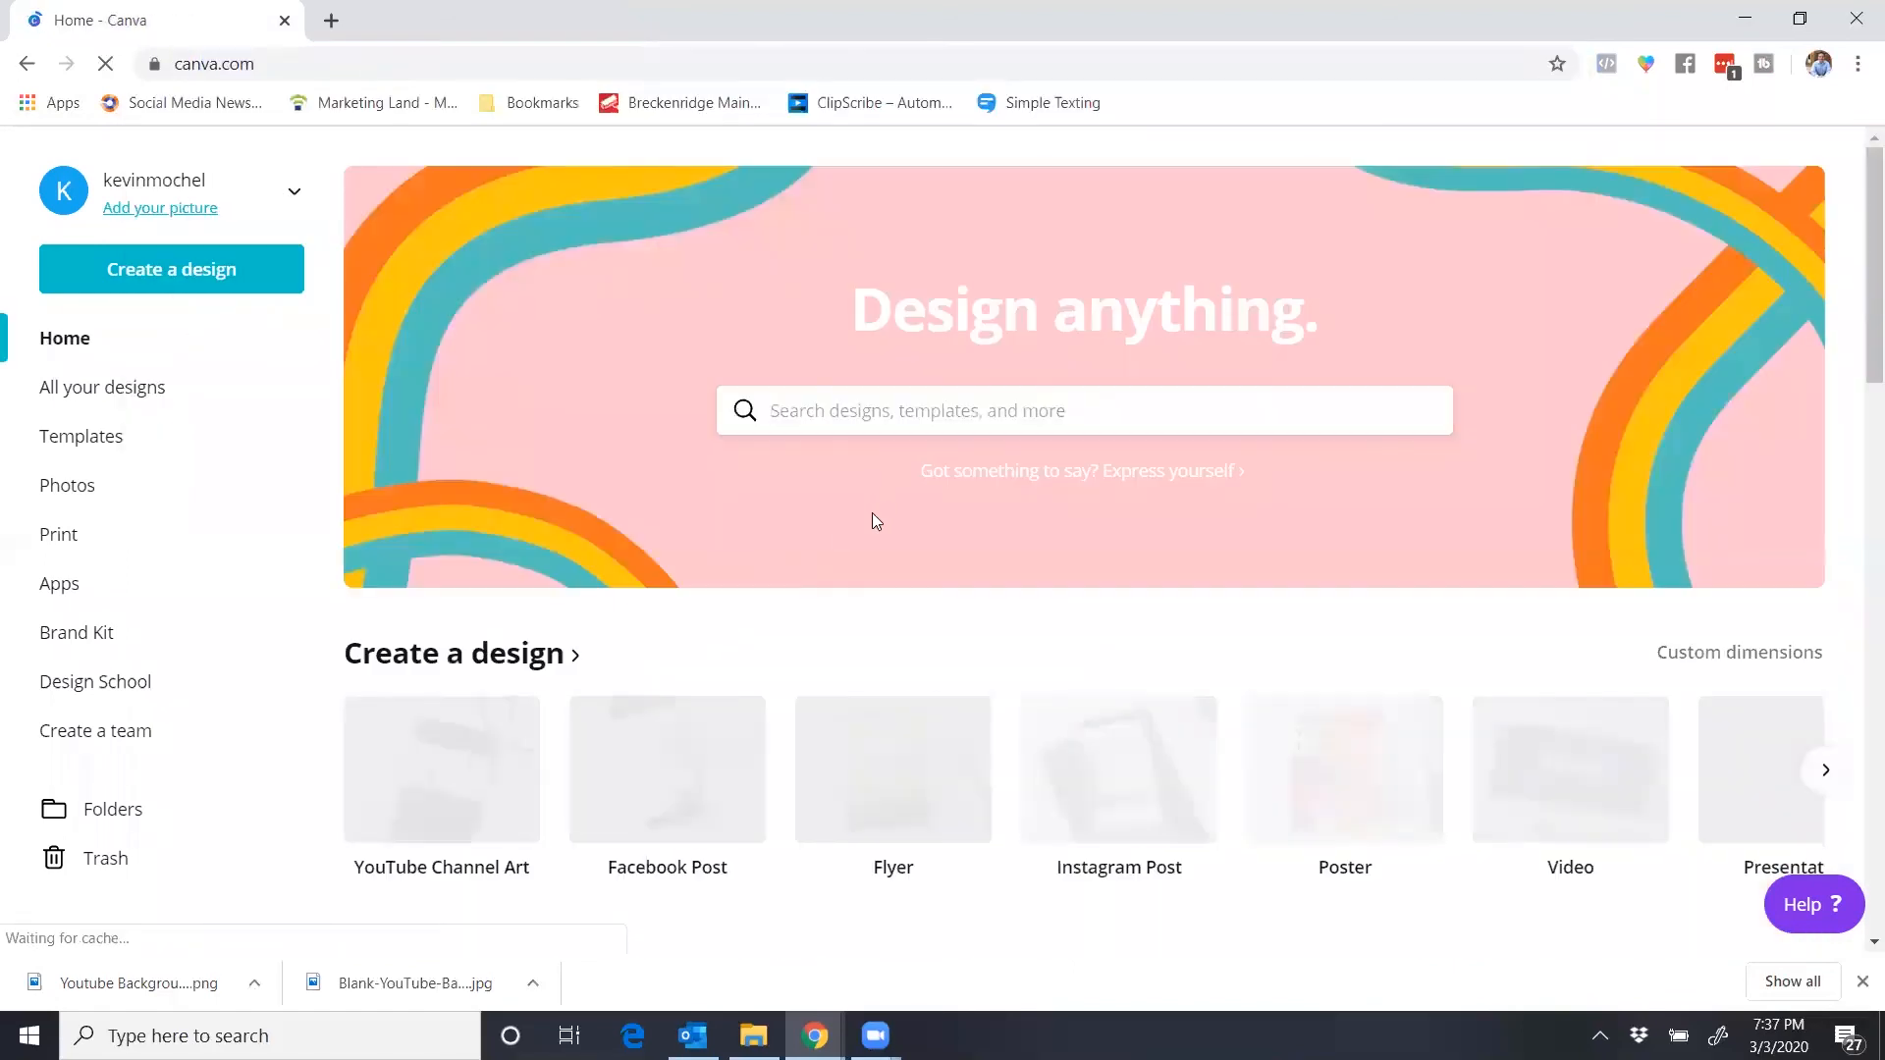
- Reopen the orange 180 Your Marketing channel art from the saved designs on the home page
{"action": "scroll", "coordinate": [687, 627], "scroll_direction": "down", "scroll_amount": 3}
{"action": "scroll", "coordinate": [577, 594], "scroll_direction": "down", "scroll_amount": 3}
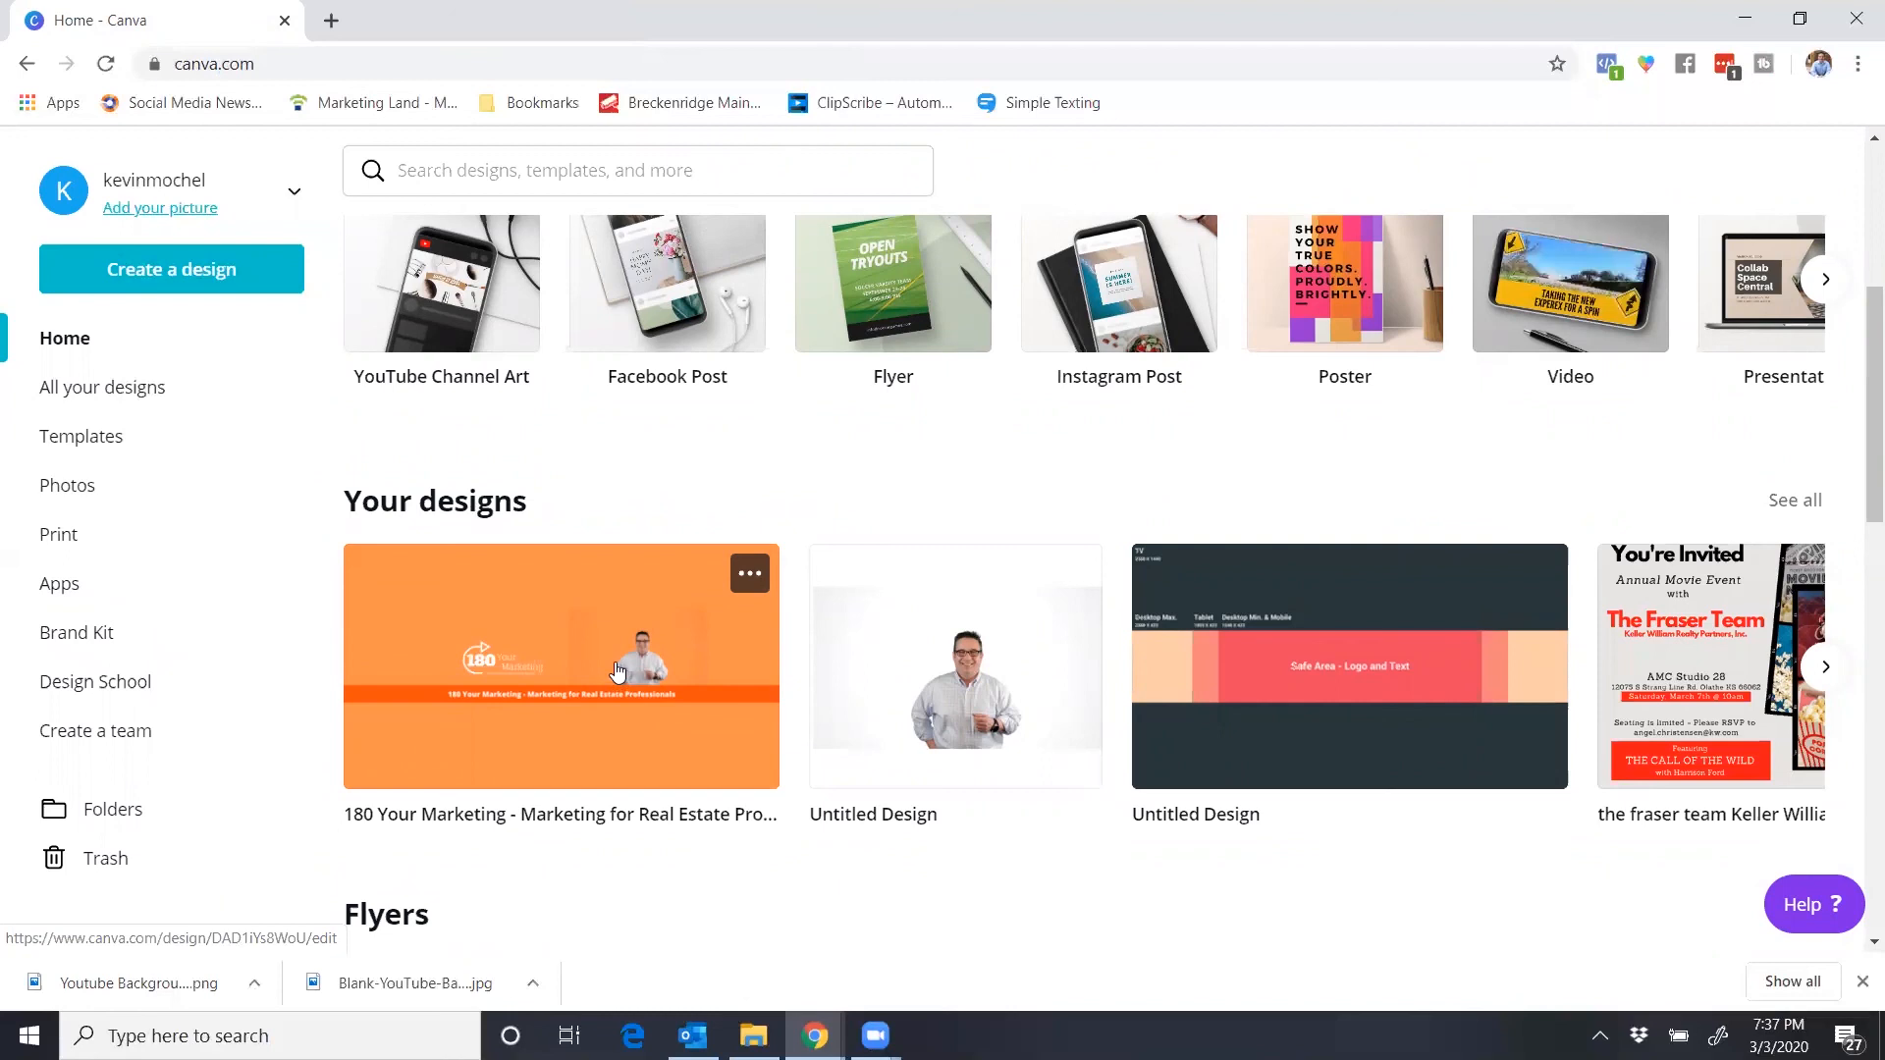
{"action": "left_click", "coordinate": [616, 592]}
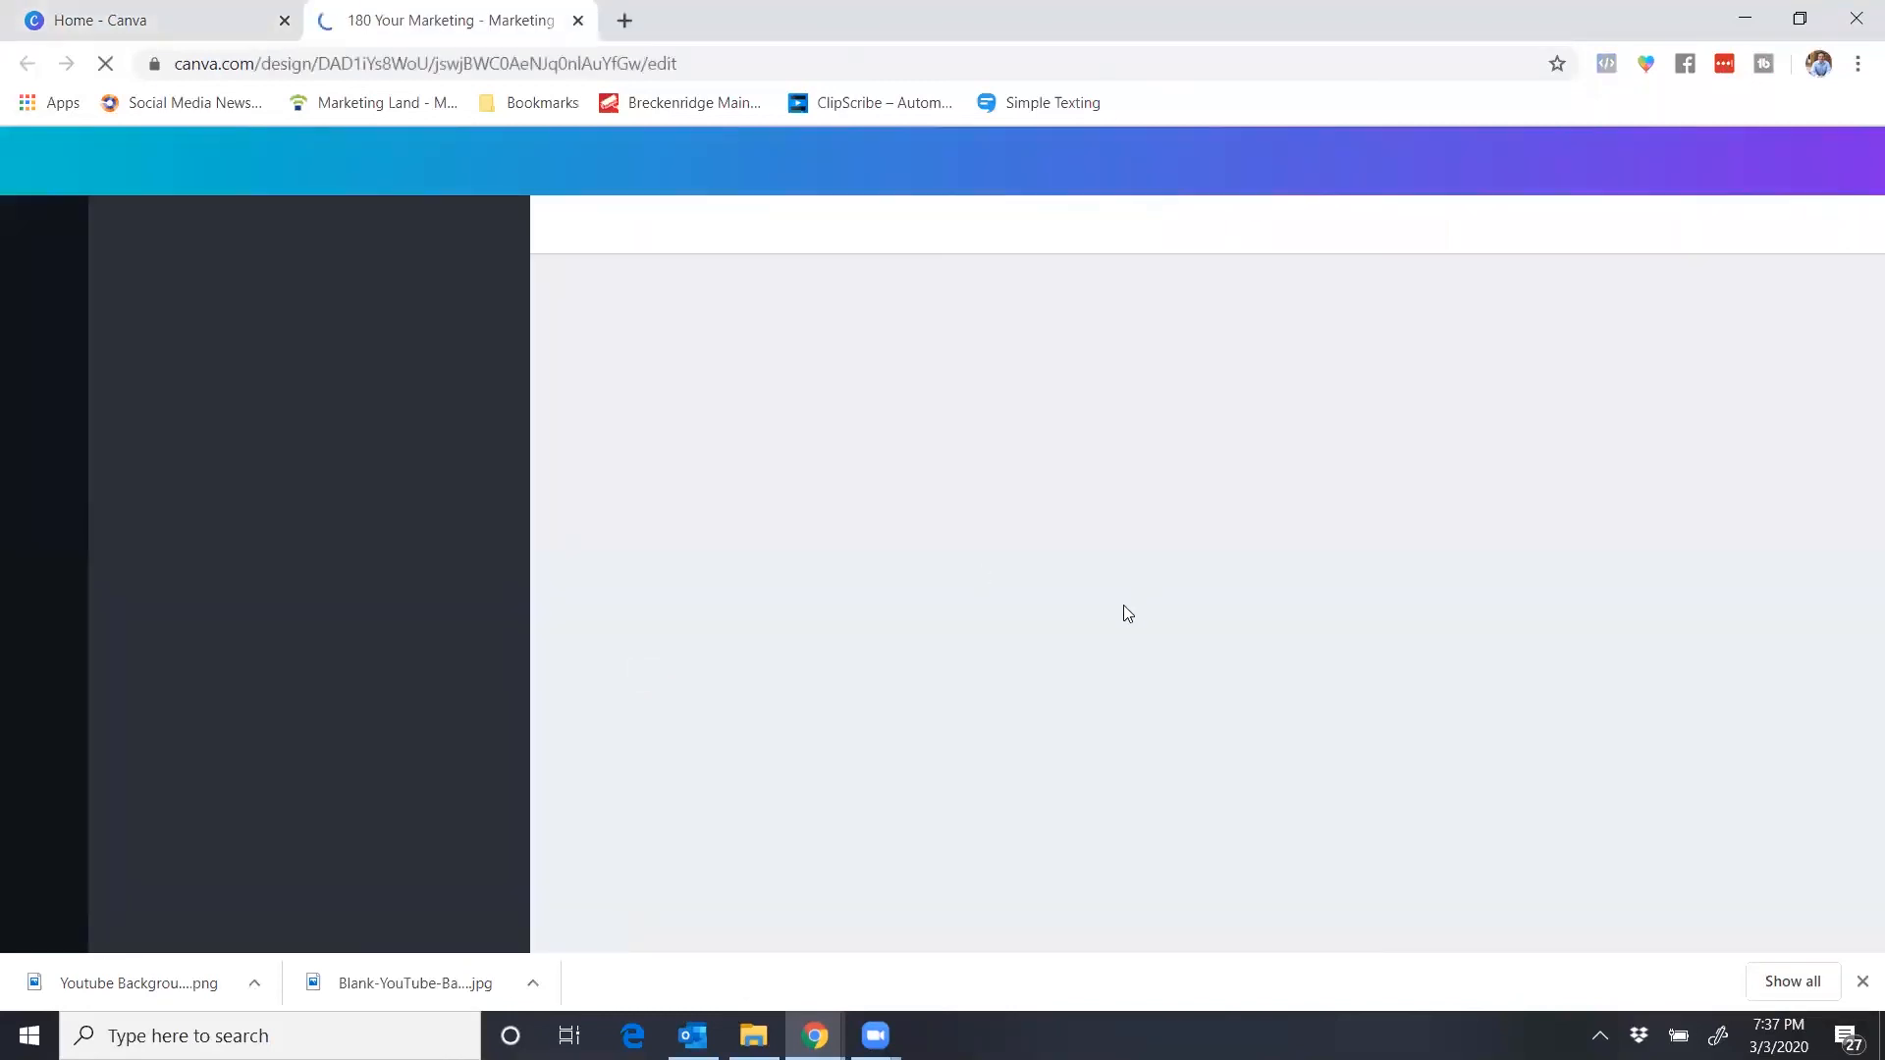